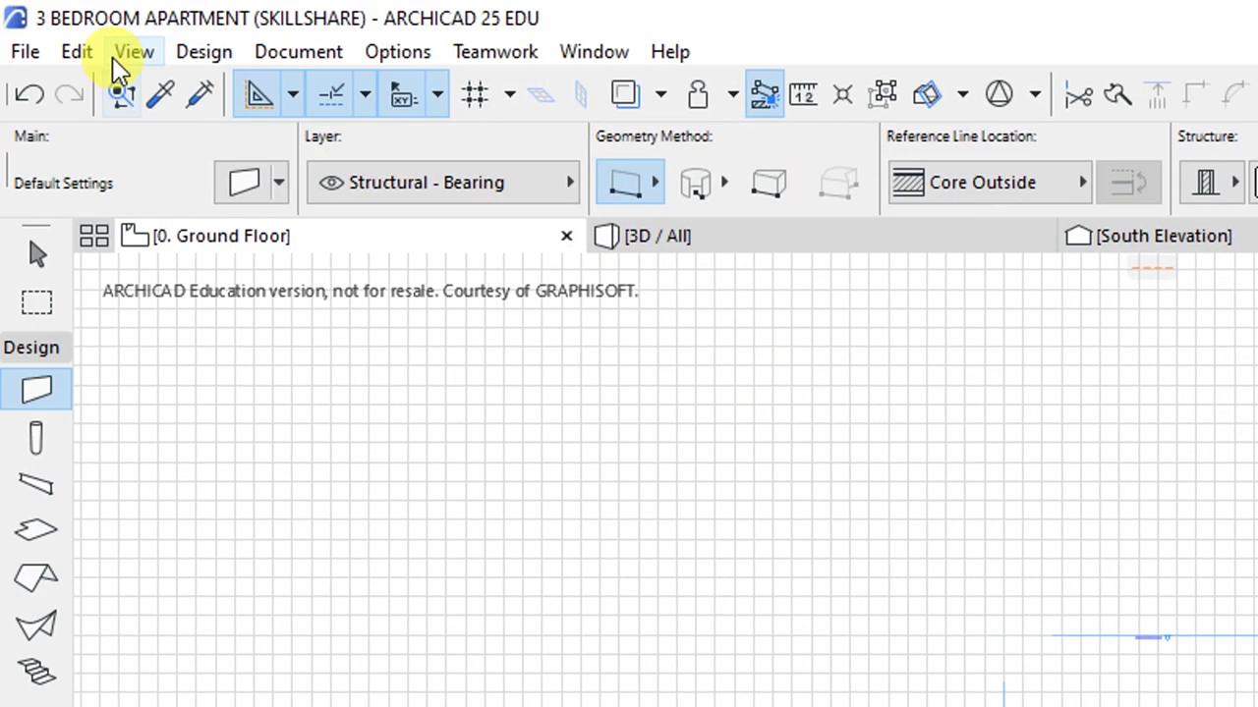
Step: Activate the Grid Element tool and open its default settings
click(280, 51)
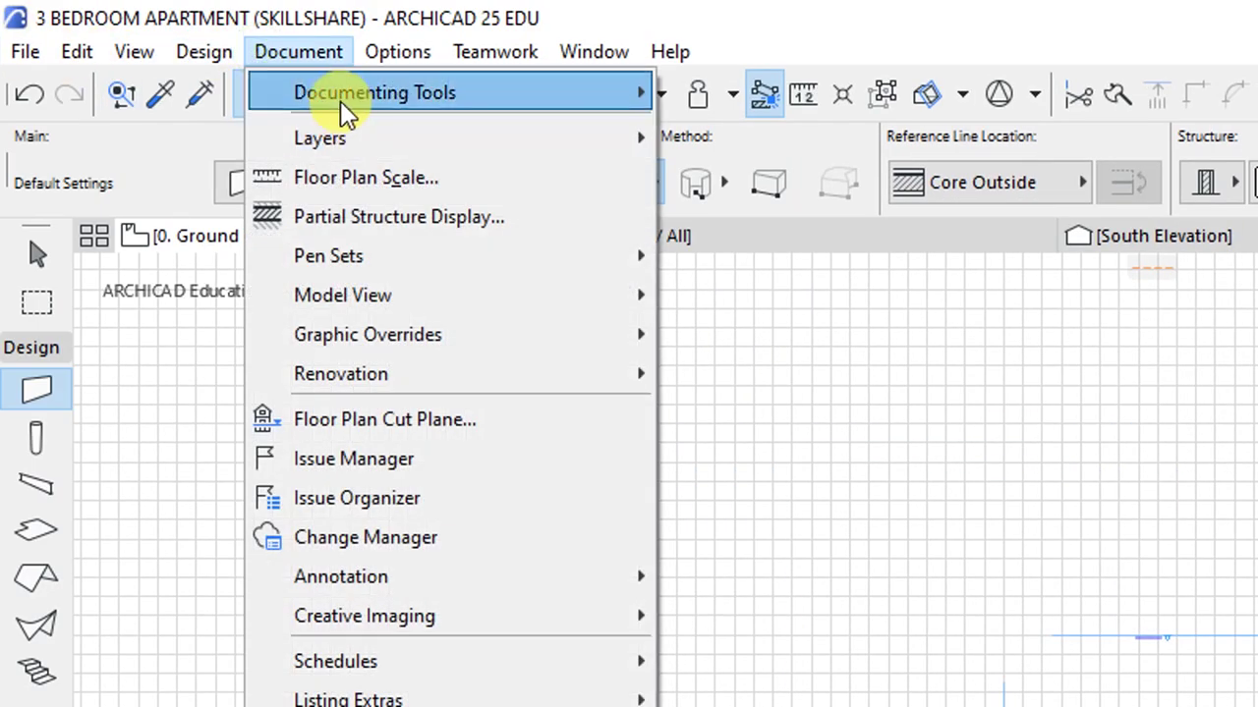
mouse_move(339, 95)
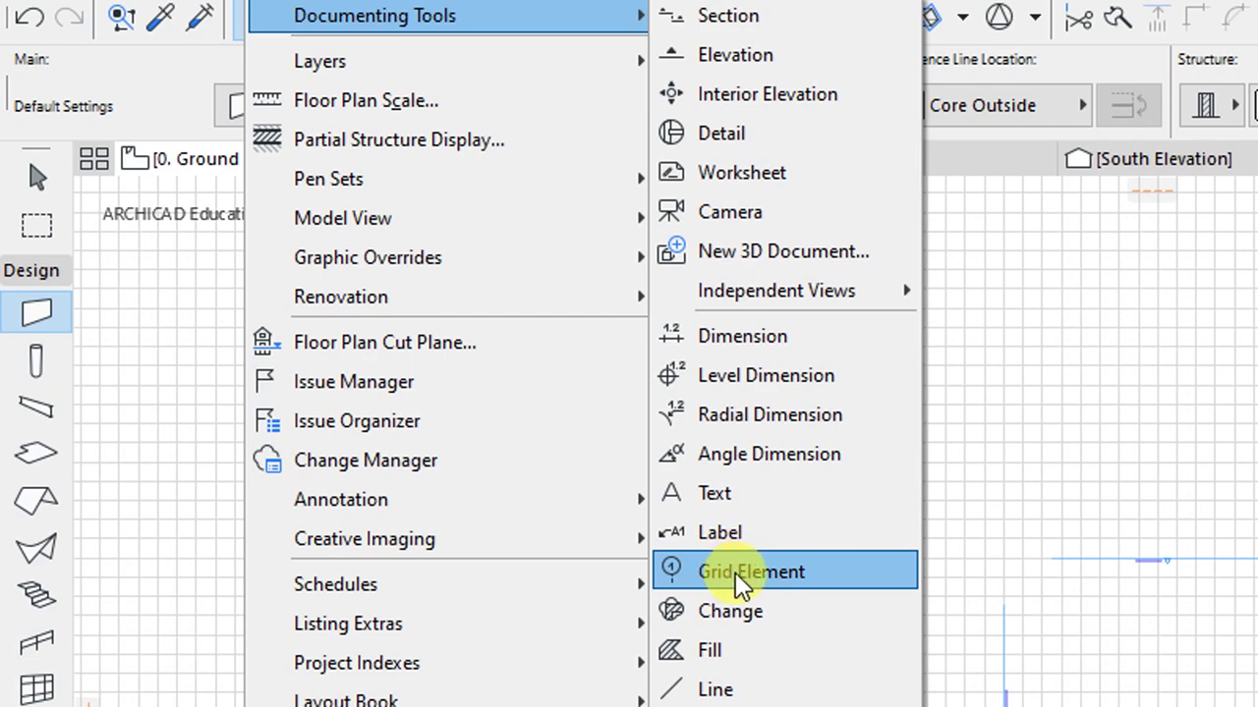
click(736, 570)
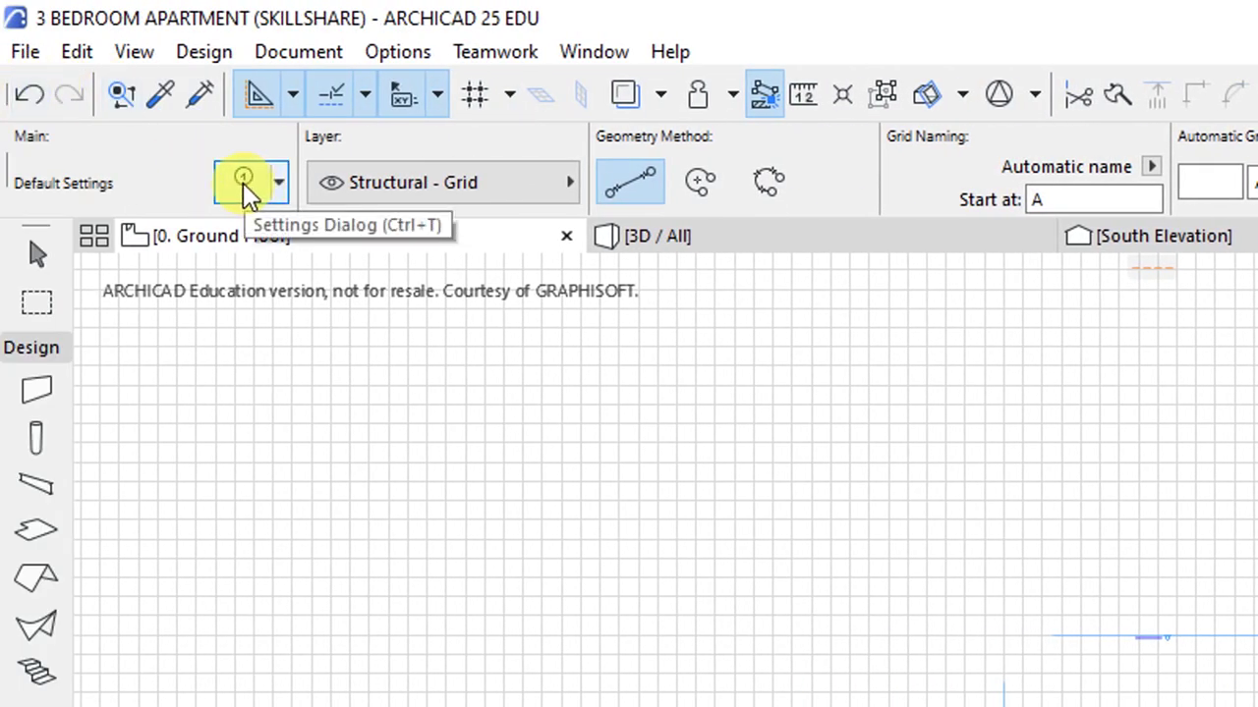
click(244, 184)
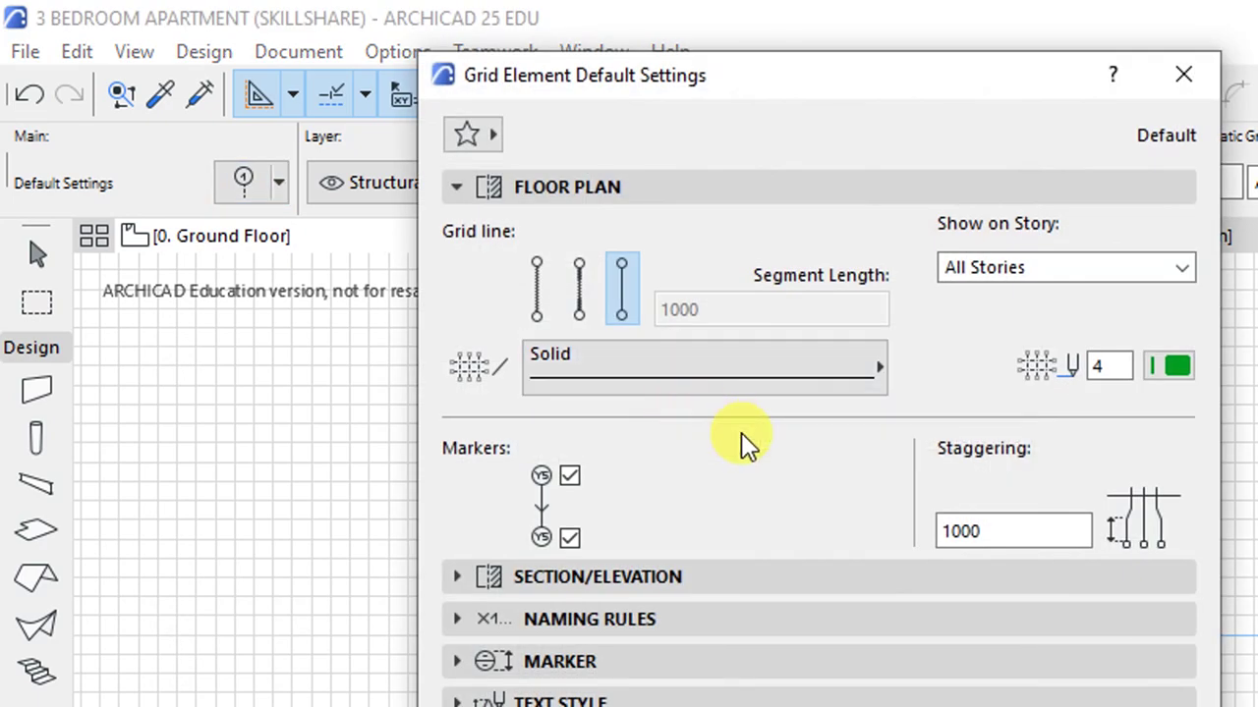
drag(855, 98, 1252, 98)
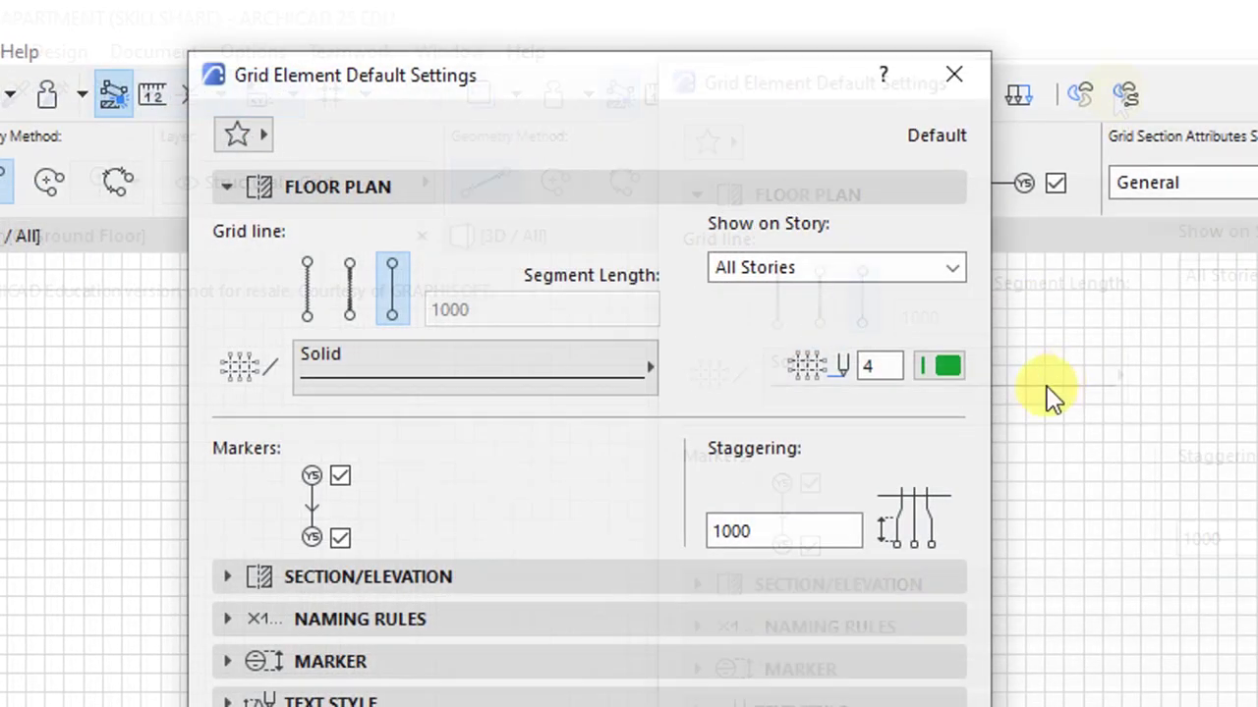
click(592, 606)
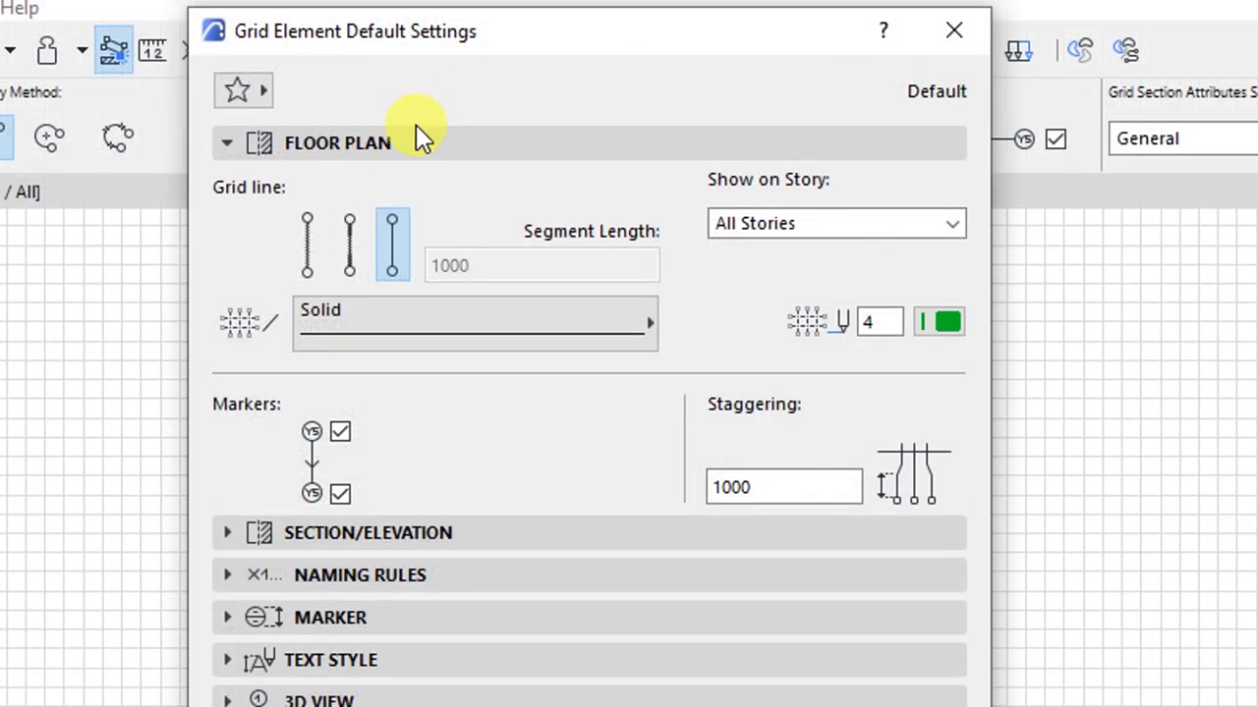
click(402, 147)
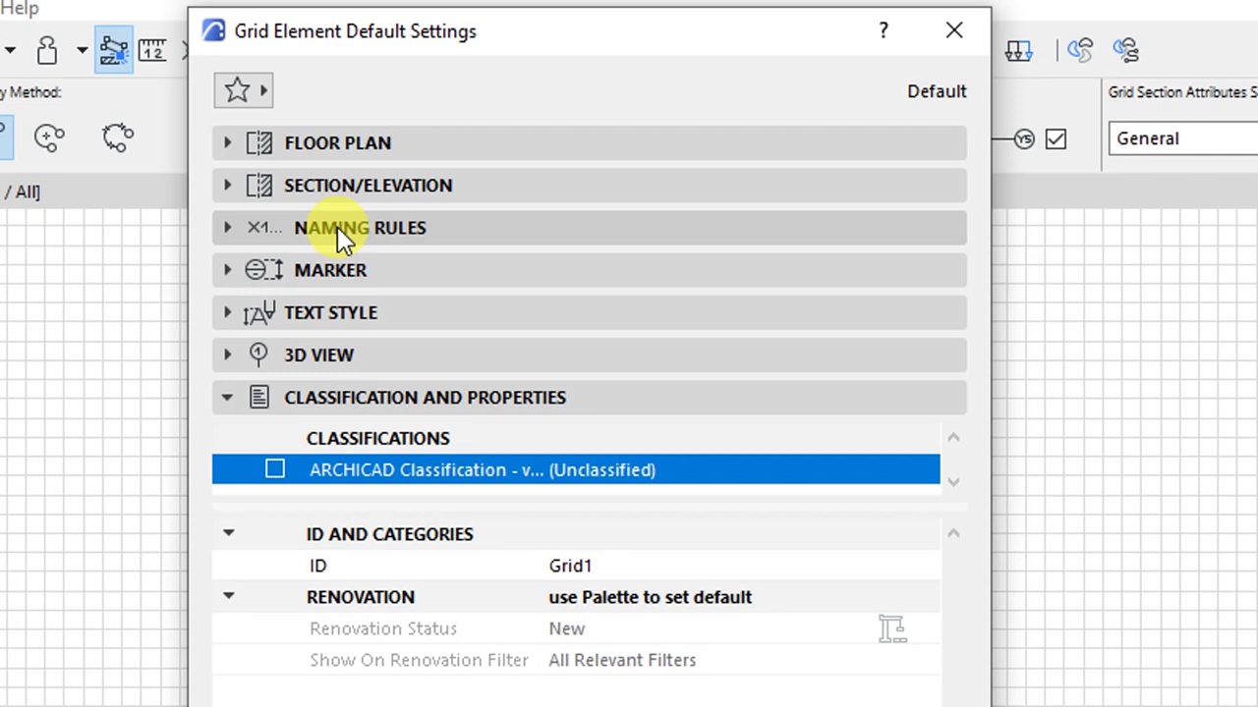
click(327, 268)
click(331, 275)
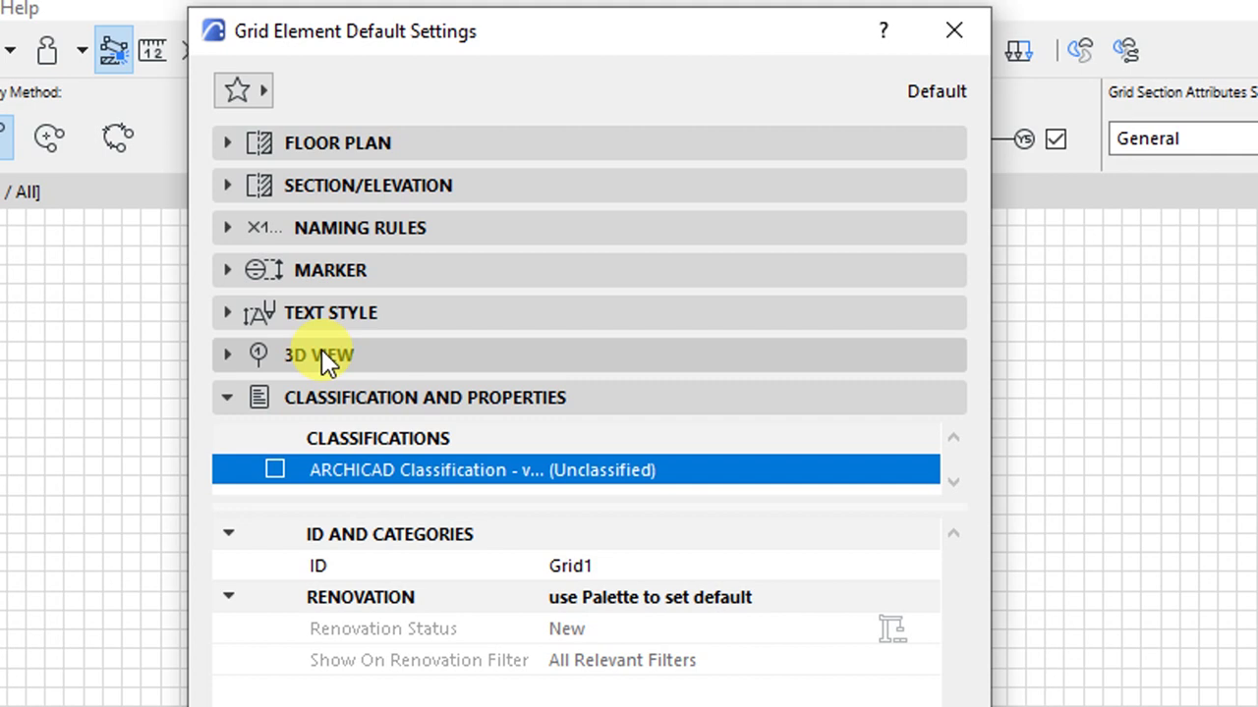
Step: Set the floor plan grid line type to Dashed Long with pen 104, leaving it shown on All Stories
click(350, 148)
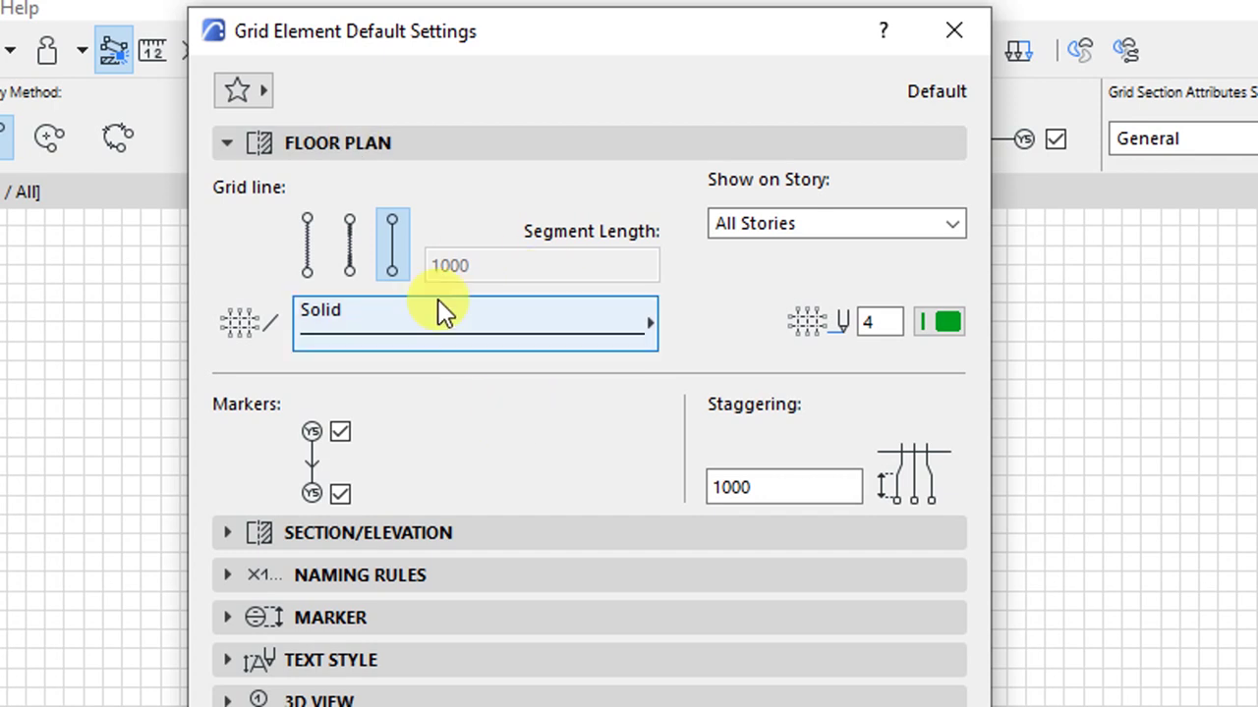
click(356, 330)
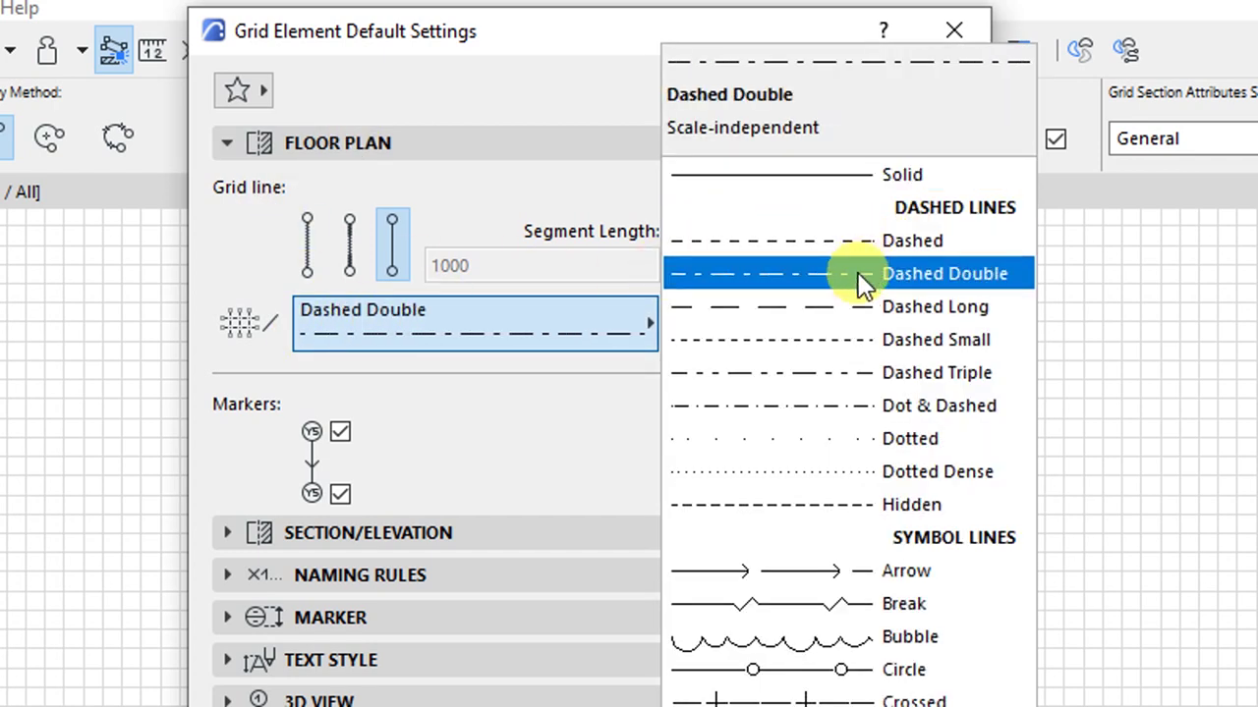
click(801, 304)
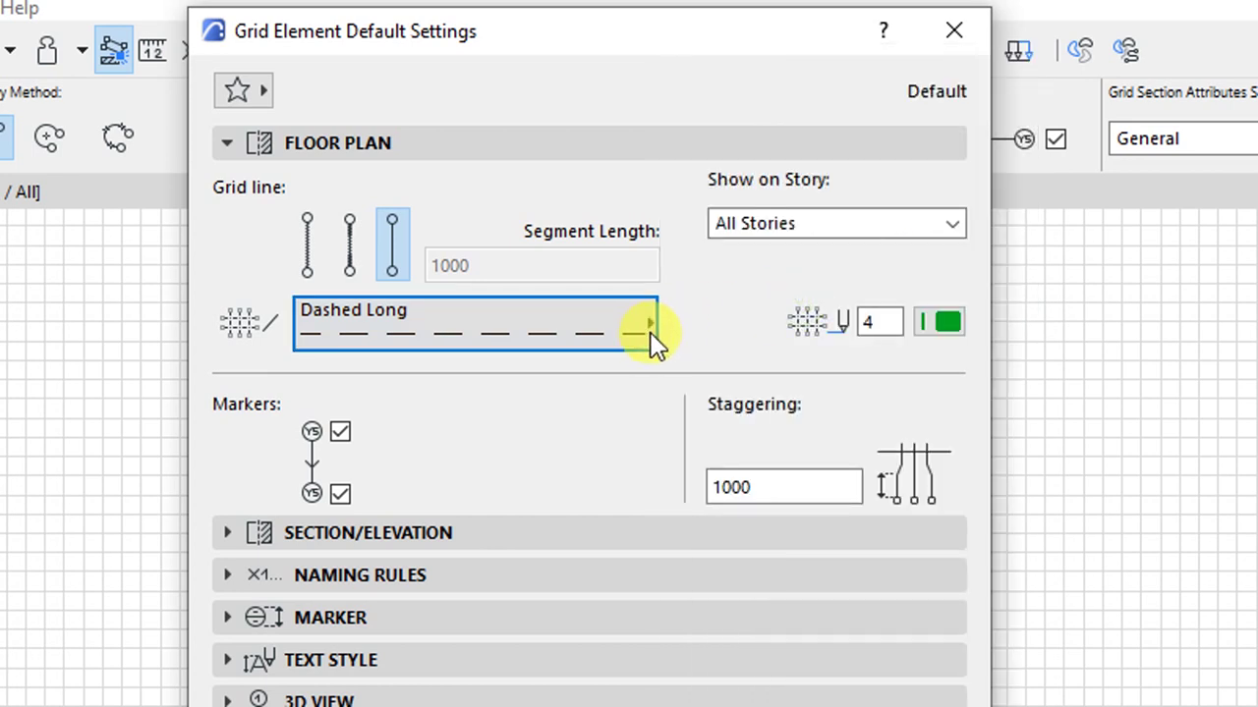
click(746, 221)
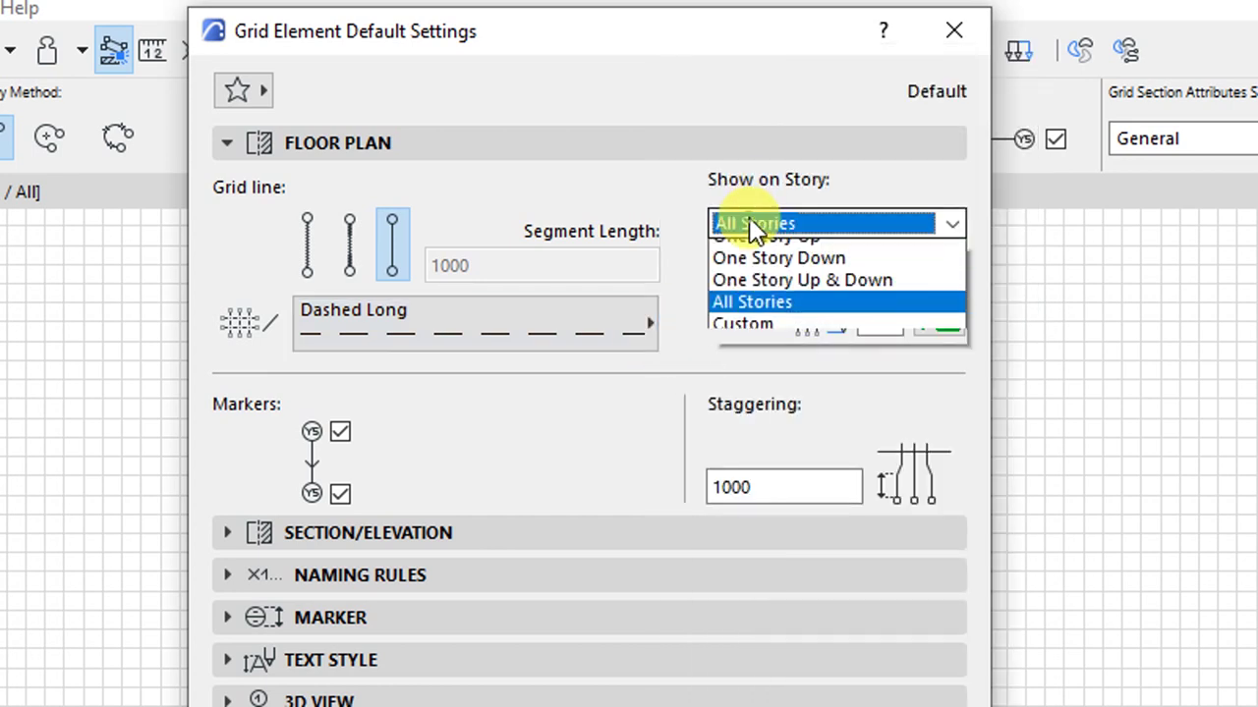
click(695, 200)
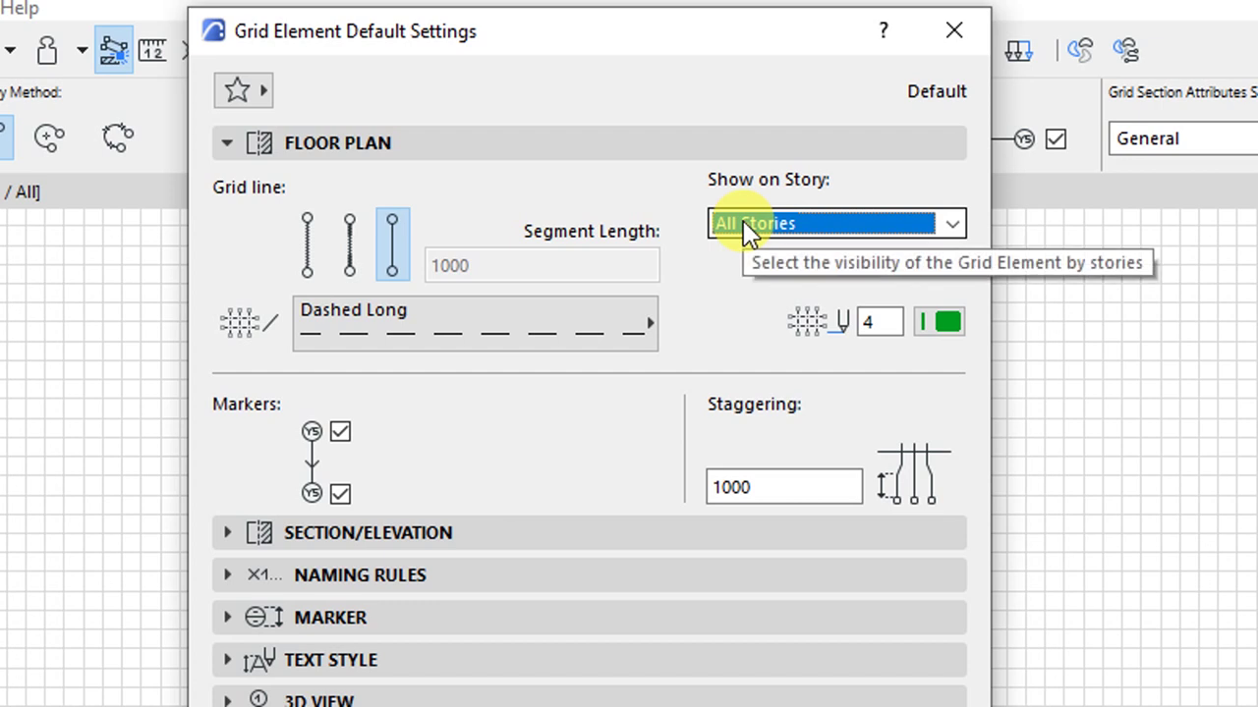
click(942, 323)
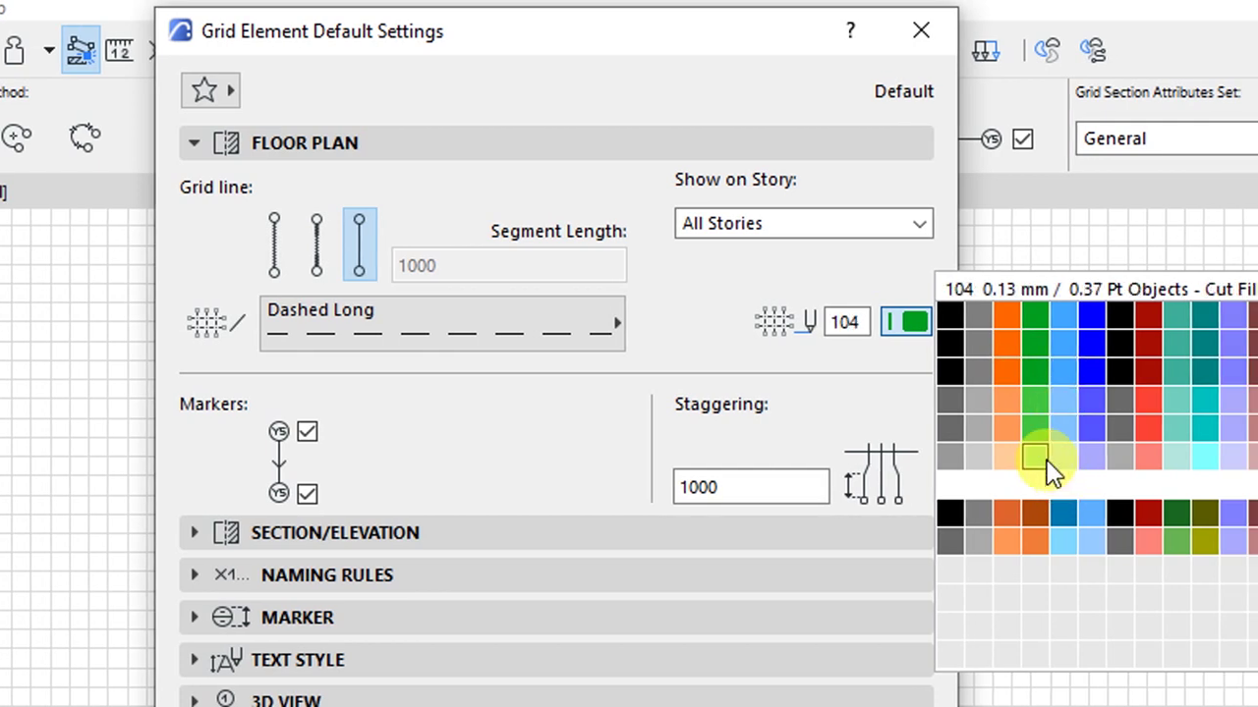
click(1042, 457)
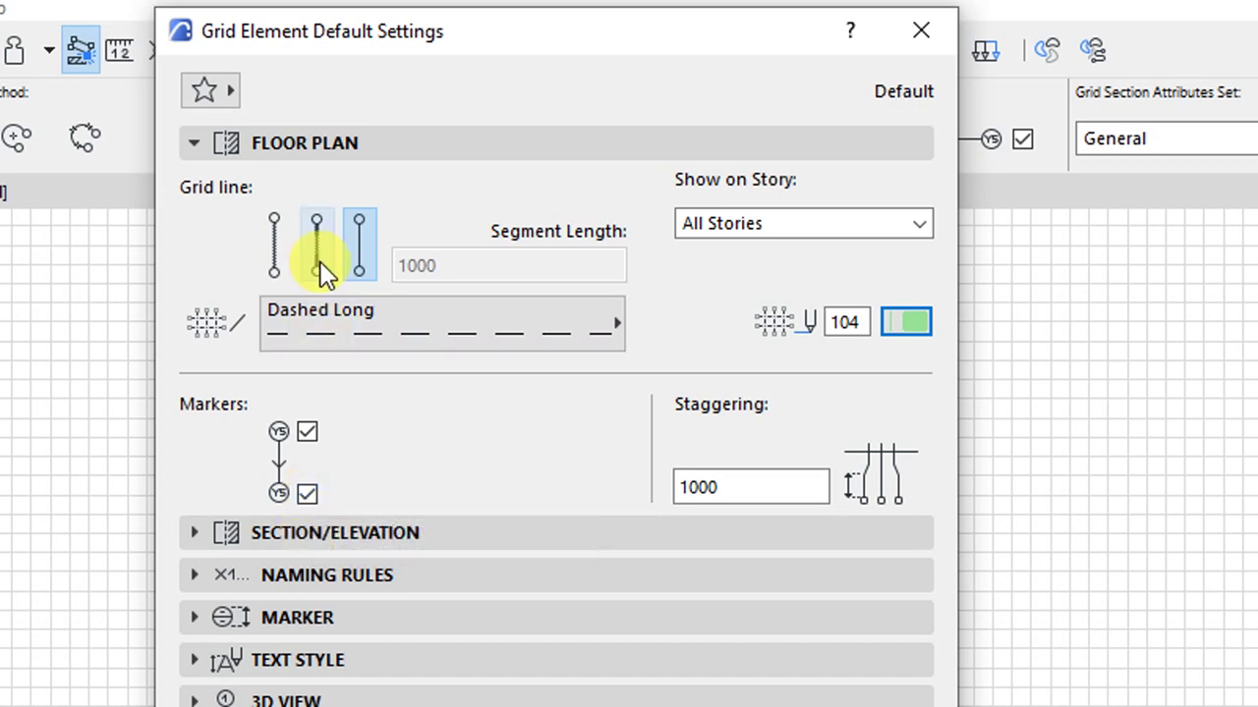
Step: Set the section/elevation grid line type to Dashed Long with pen 104
click(305, 148)
click(310, 187)
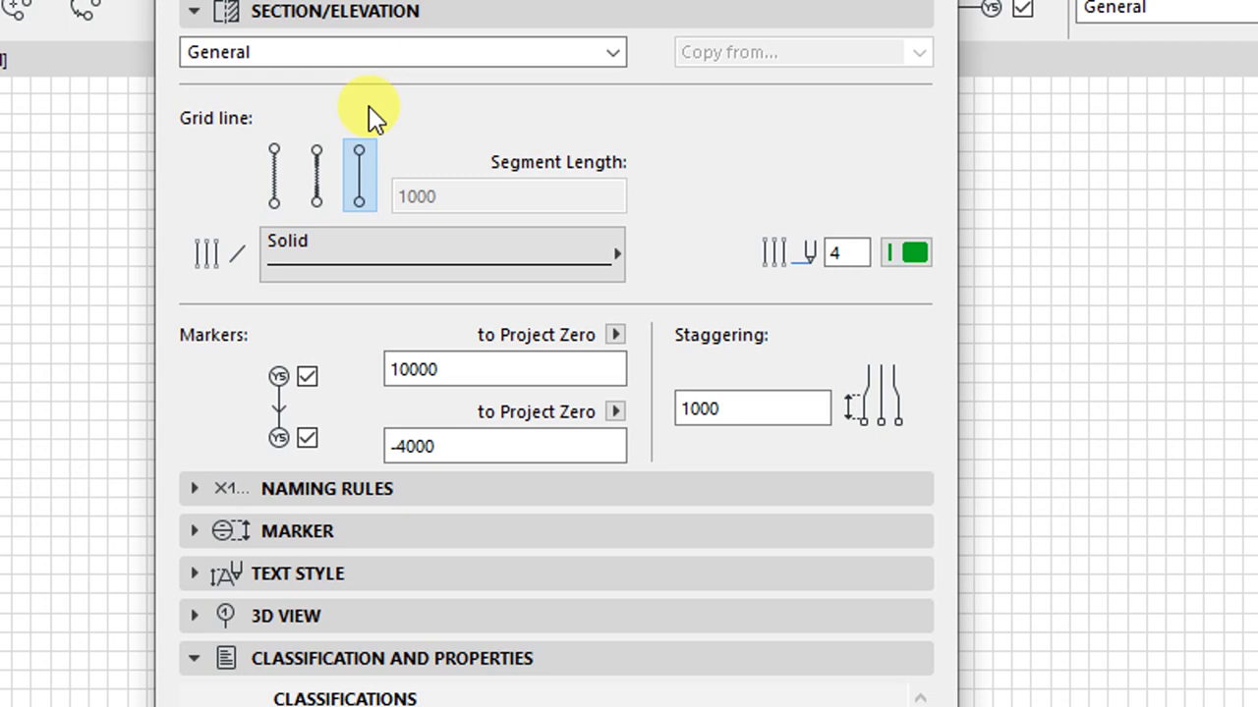
click(306, 263)
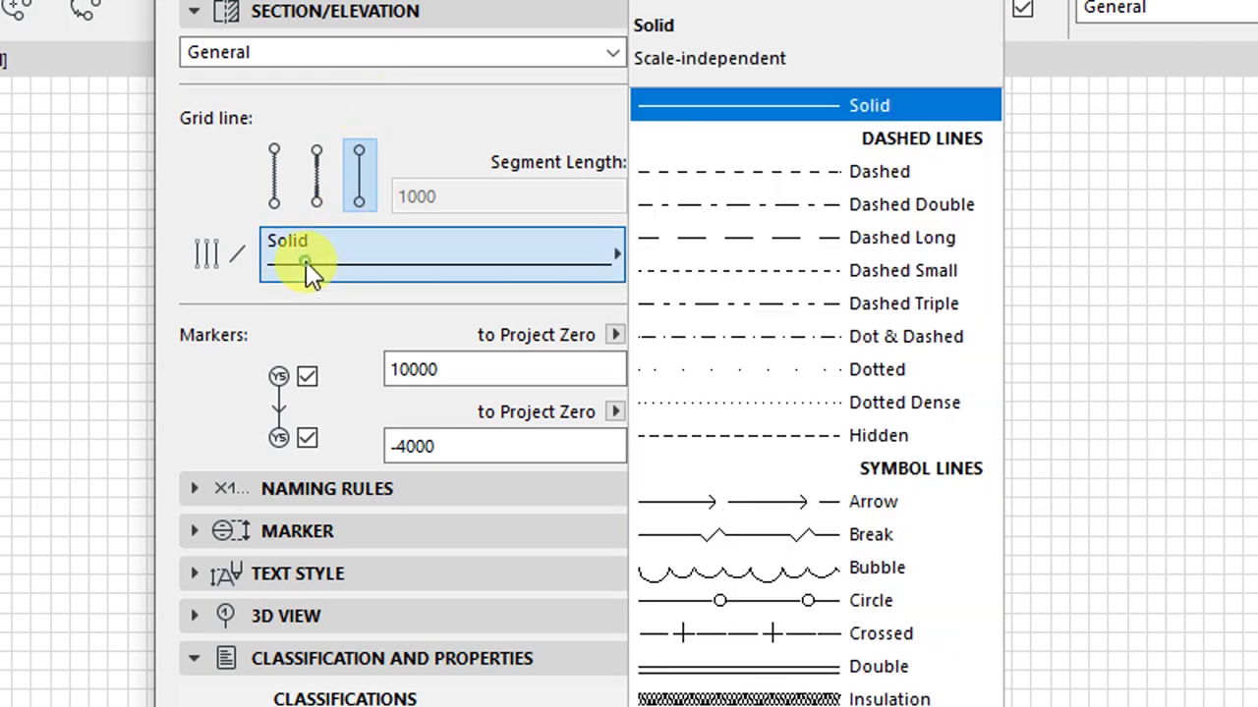
click(827, 240)
click(814, 241)
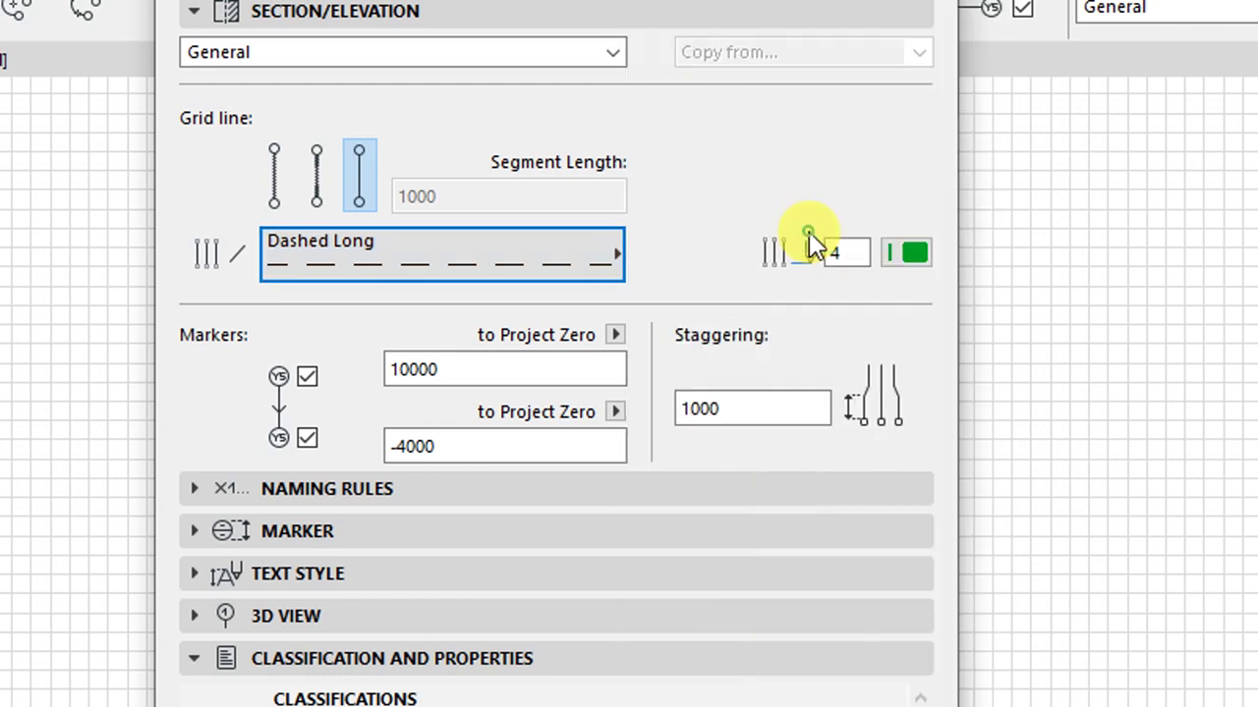
click(898, 255)
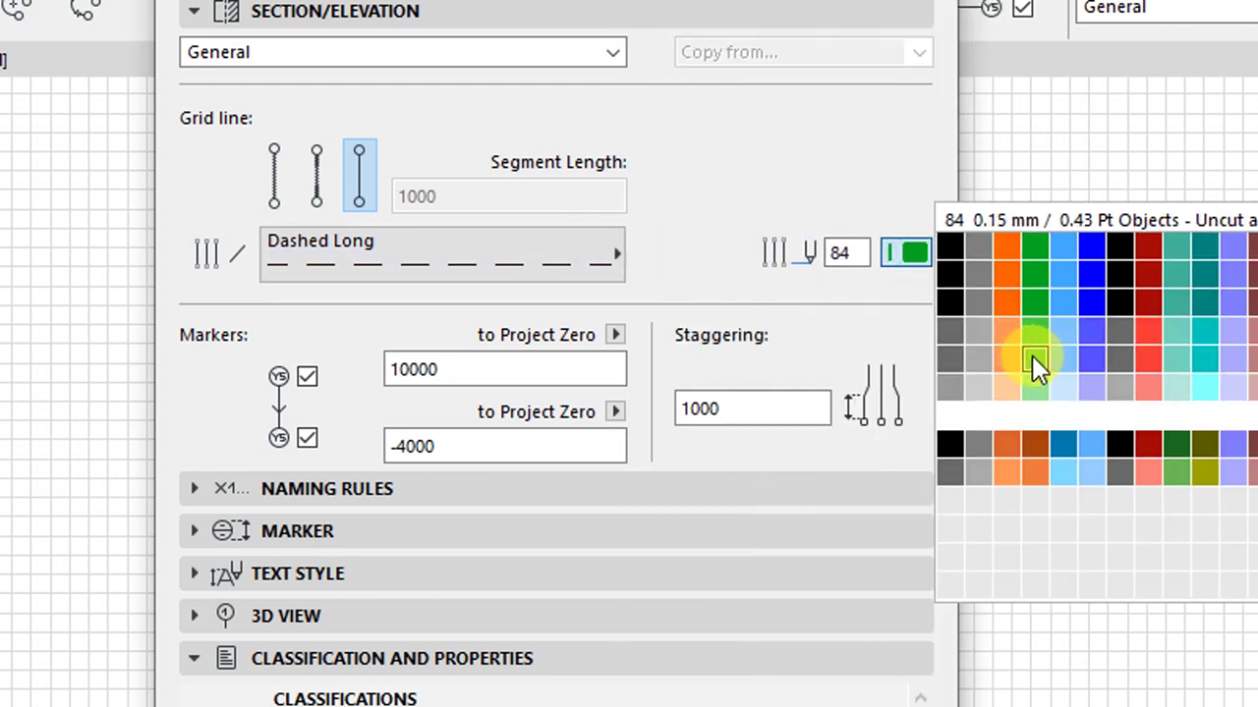
click(1032, 356)
click(912, 259)
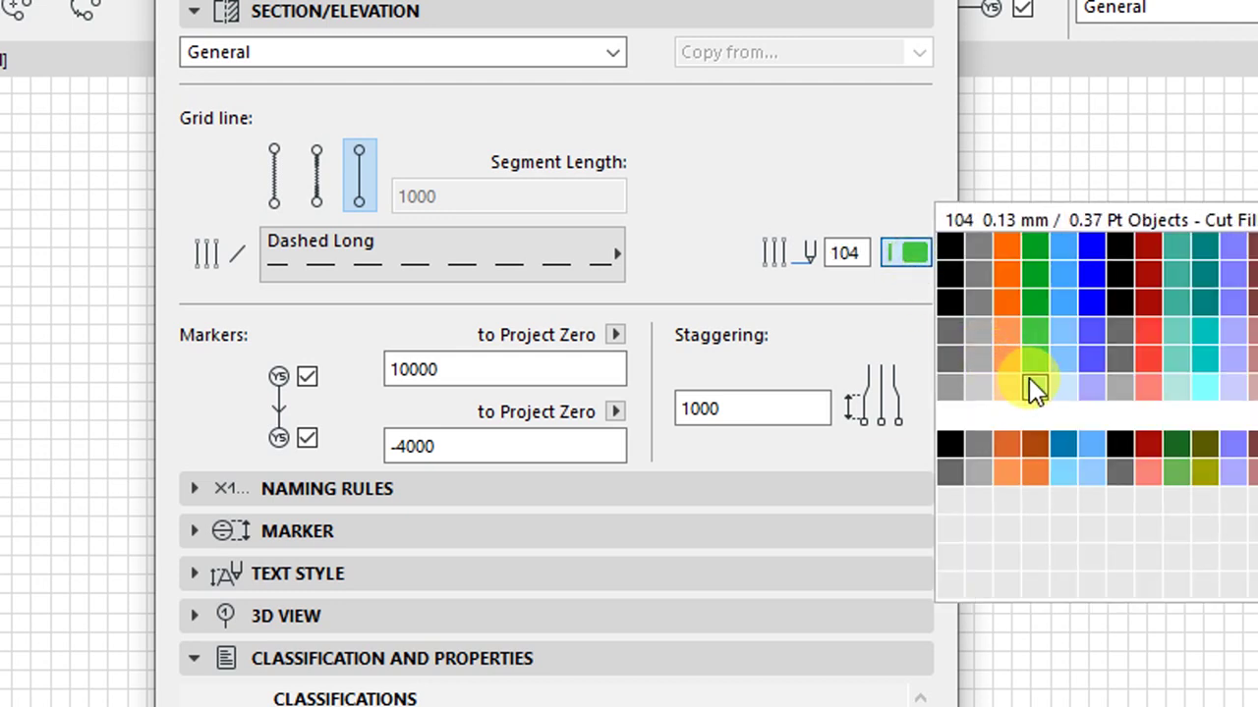
click(1029, 380)
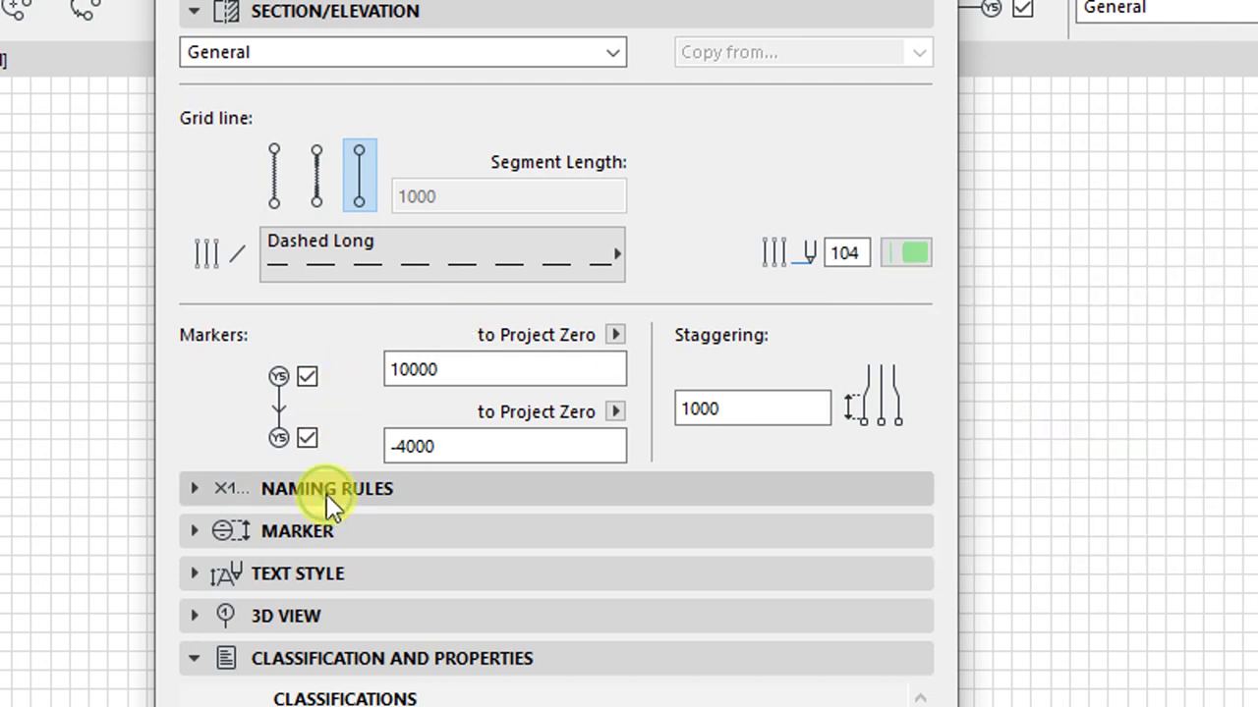
Step: In the grid naming rules, choose the A,B,C,… style for the automatically generated names
click(326, 488)
click(342, 587)
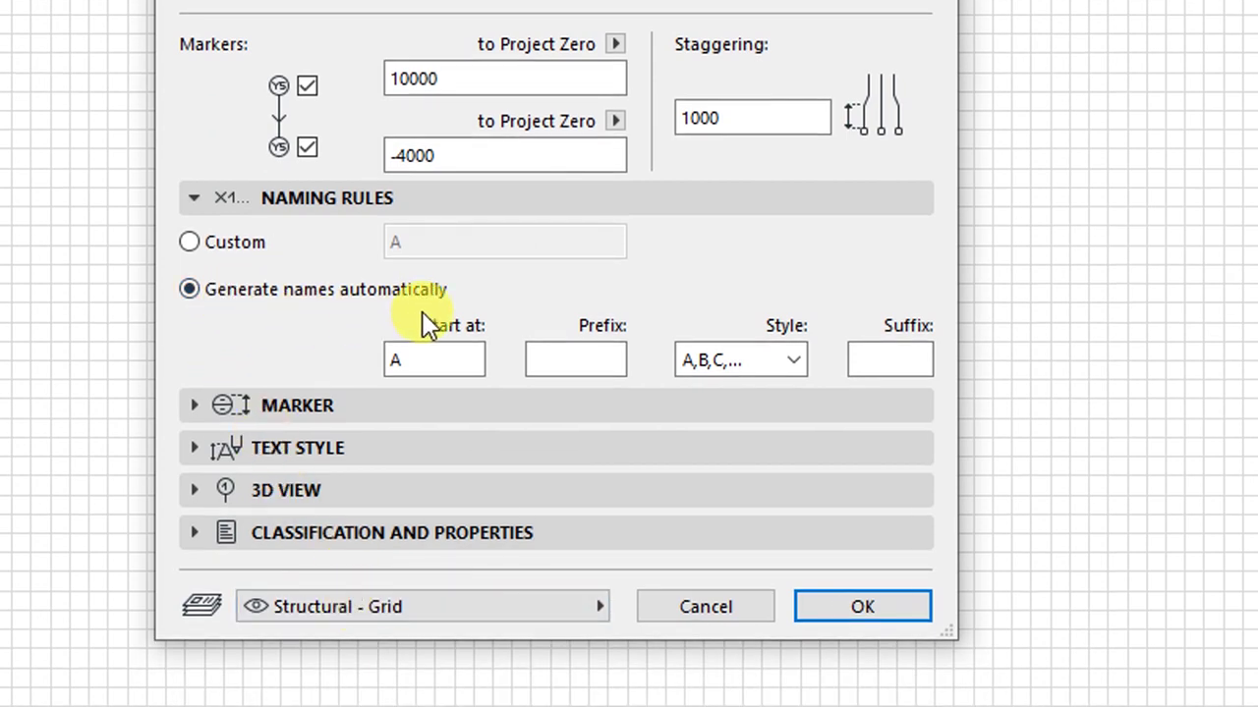
click(420, 359)
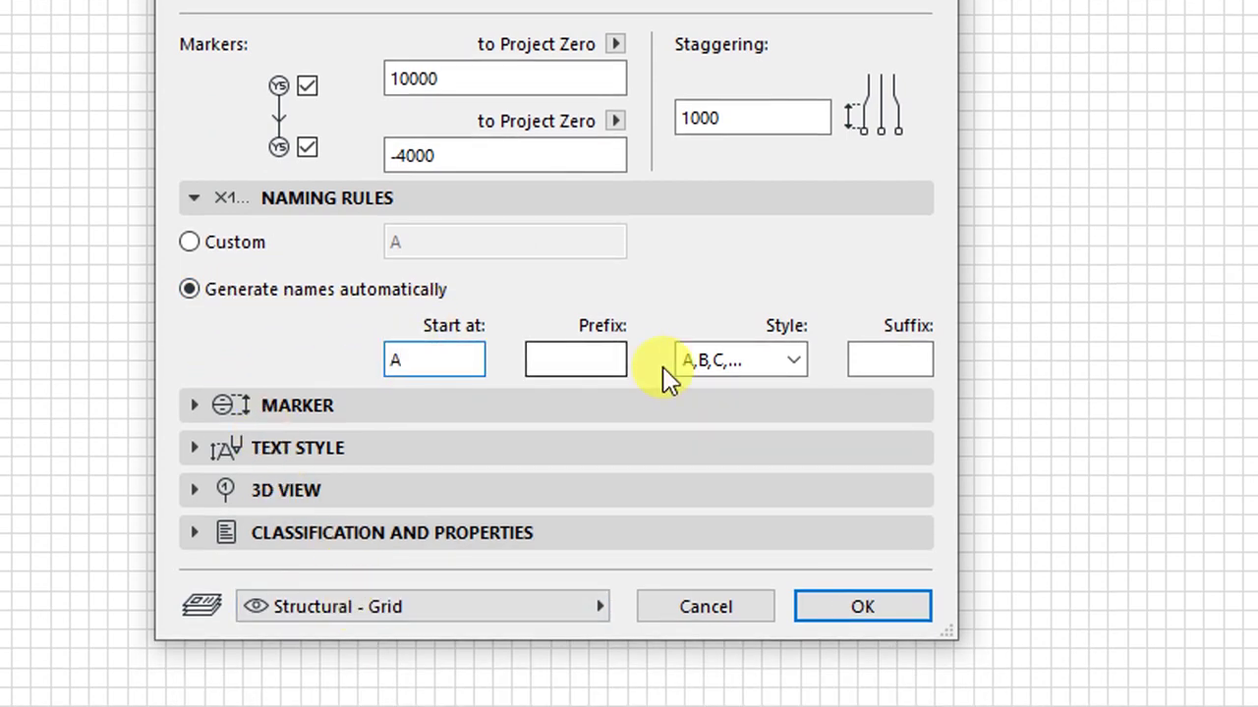
click(792, 360)
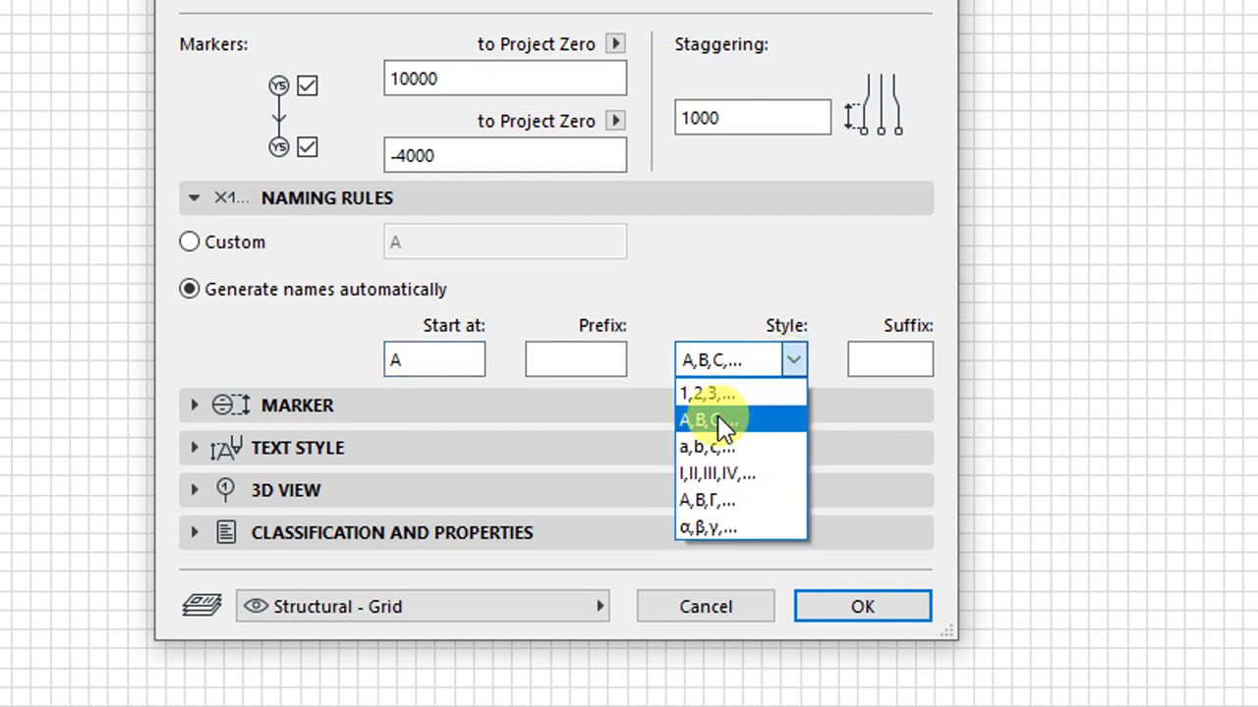
click(718, 420)
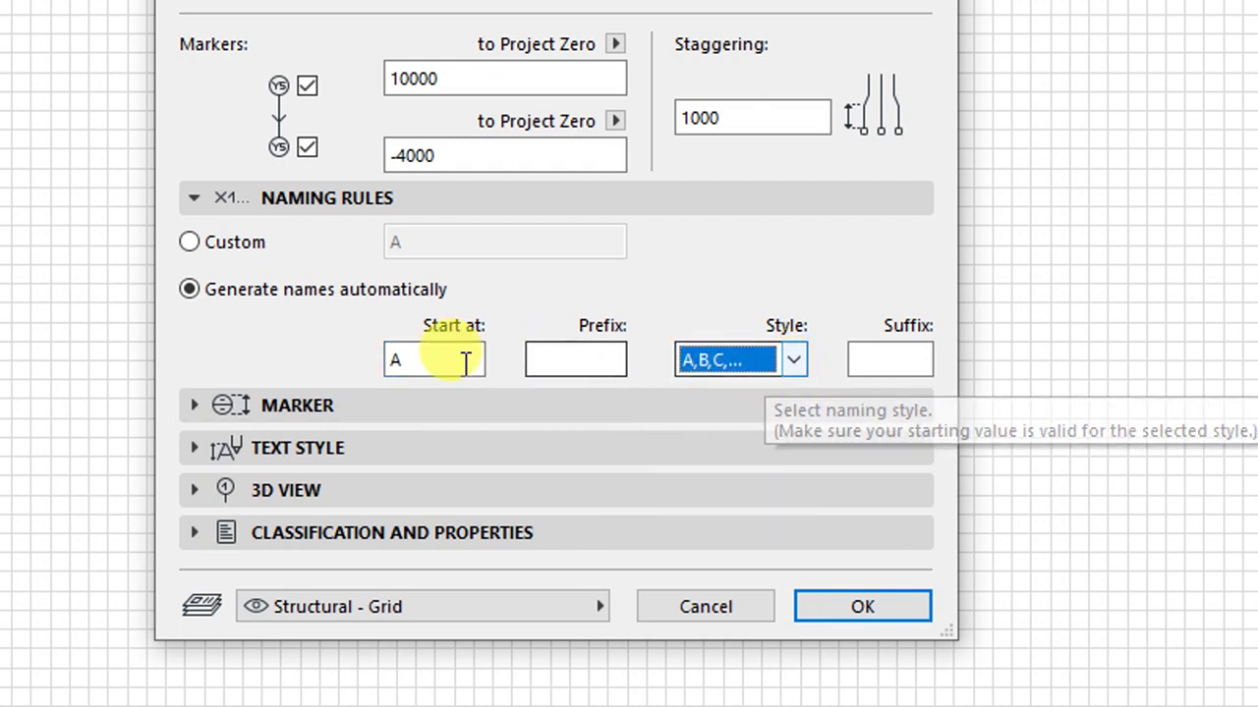
Step: Try the numeric 1,2,3,… naming style for the grid elements, starting at 1
double_click(429, 359)
text(1)
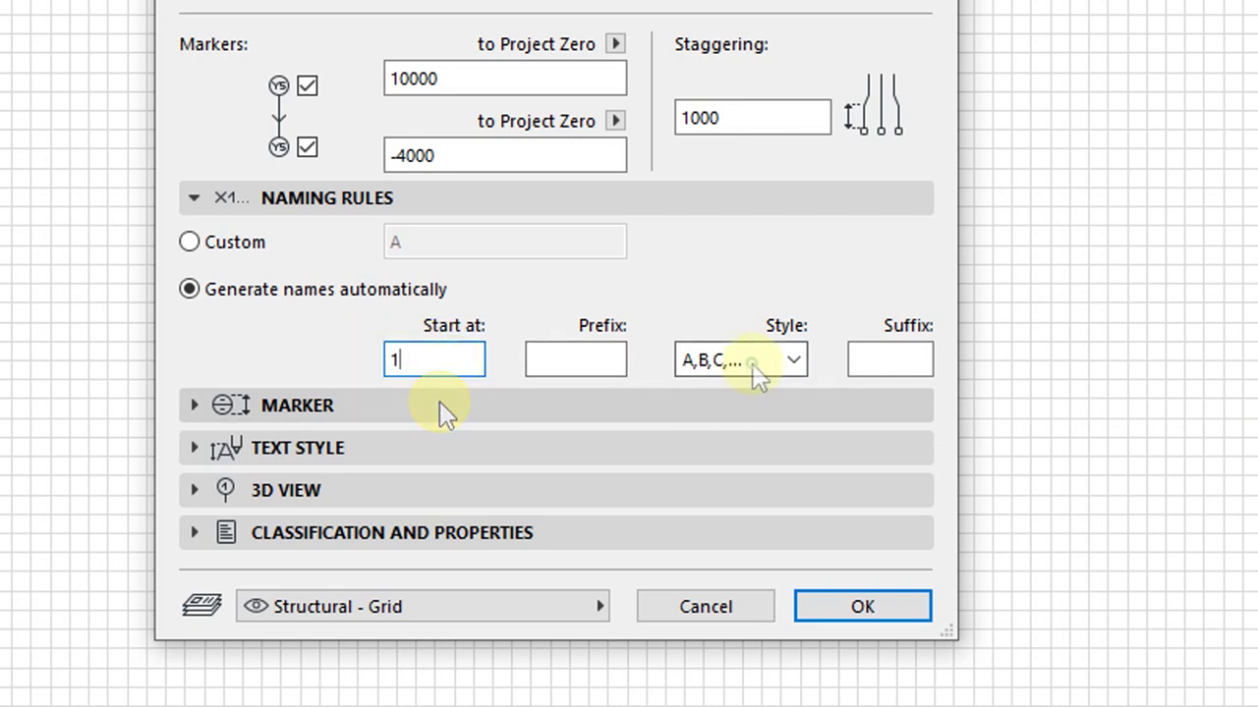
click(752, 367)
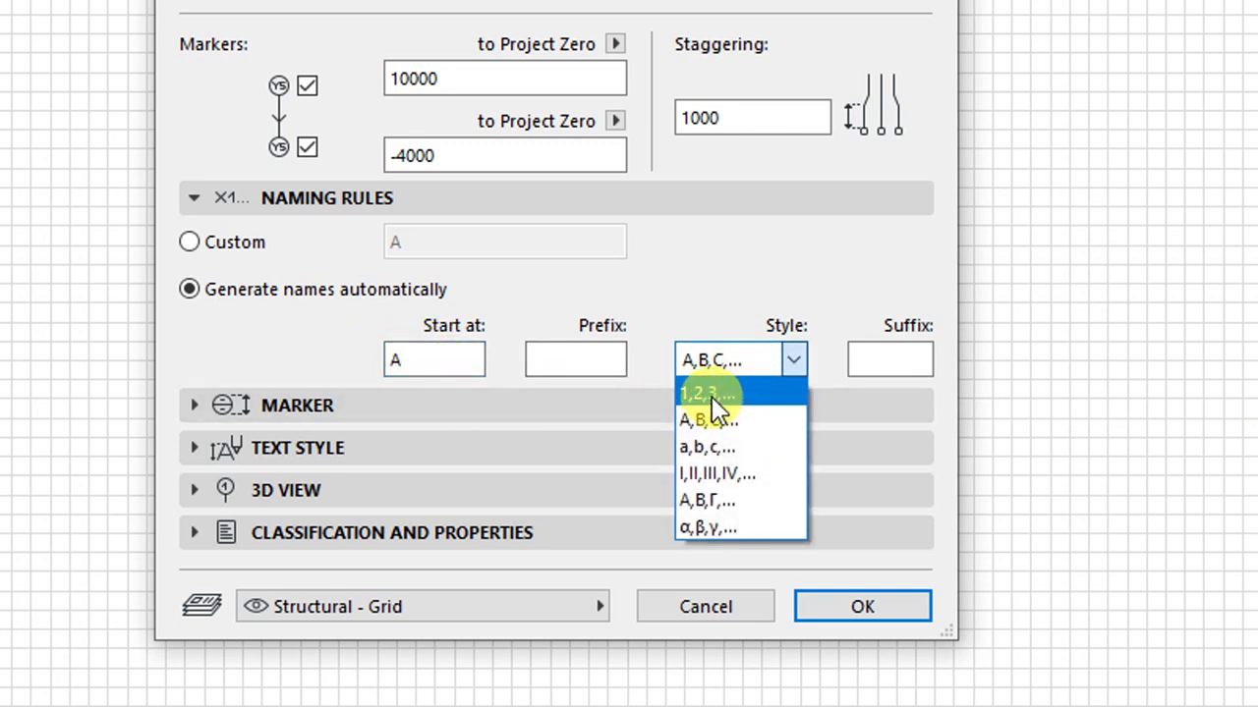
click(711, 396)
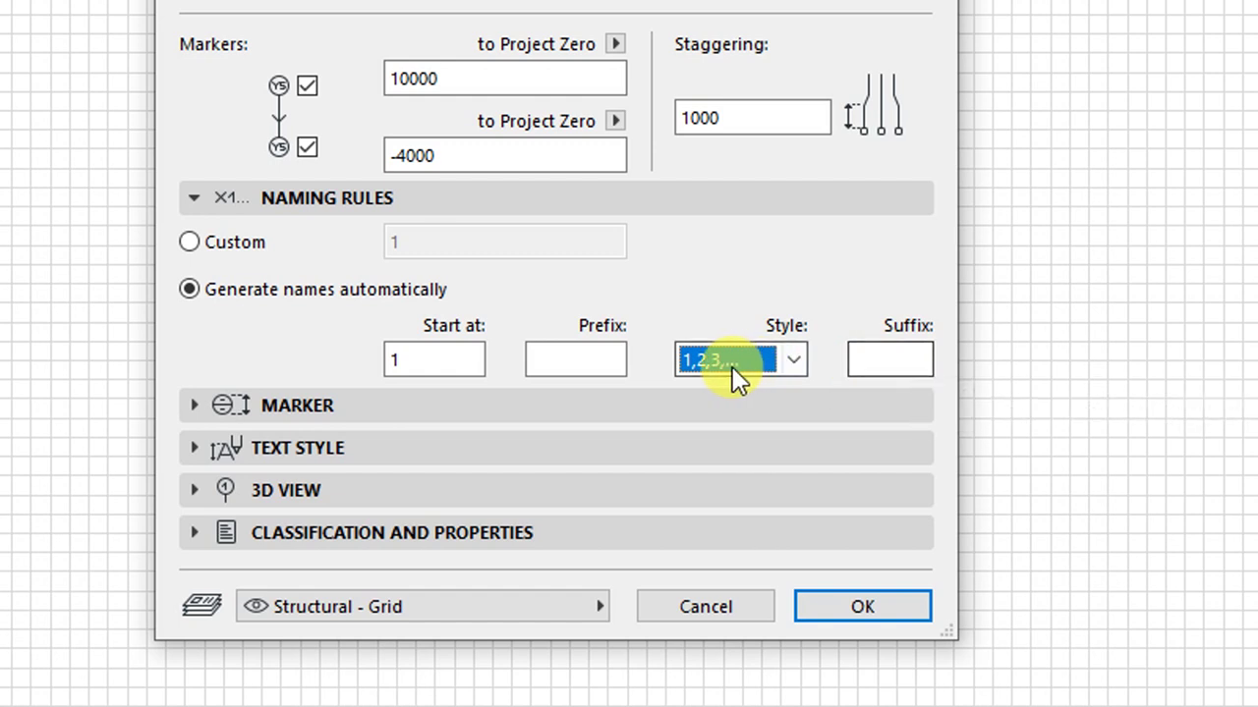
Step: Return the automatic grid naming to the A,B,C,… style starting at A
double_click(455, 360)
text(a)
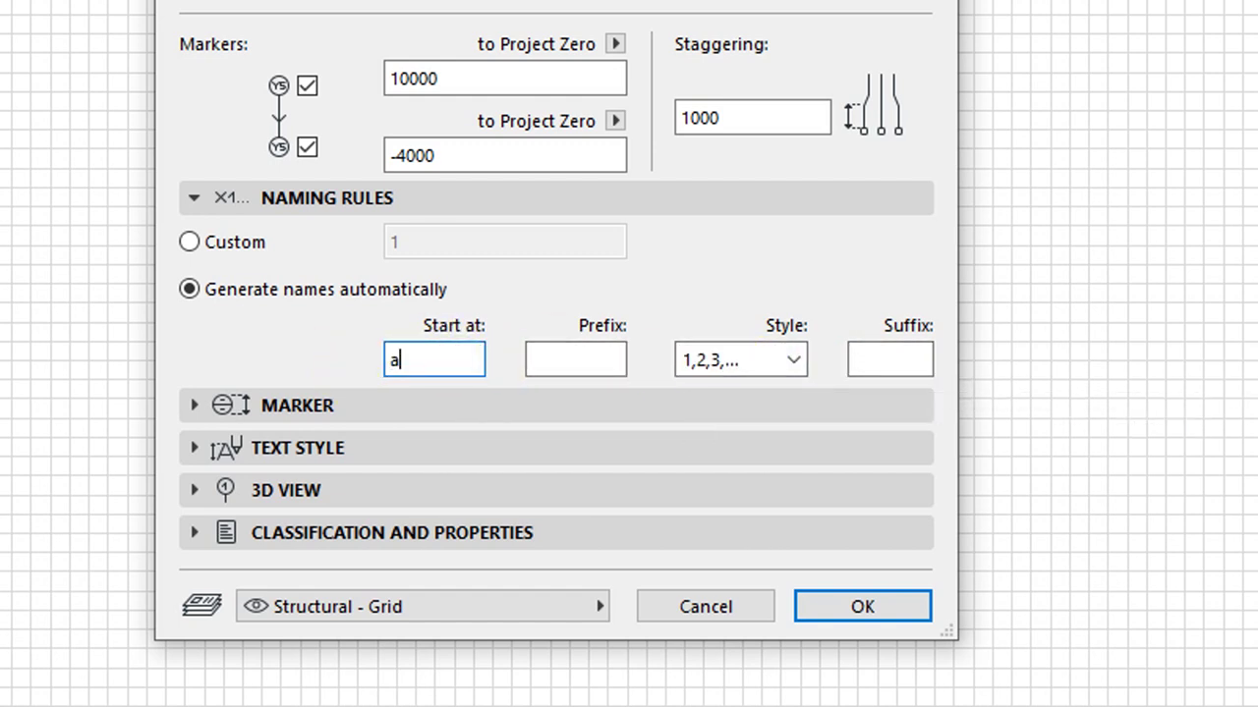
click(724, 364)
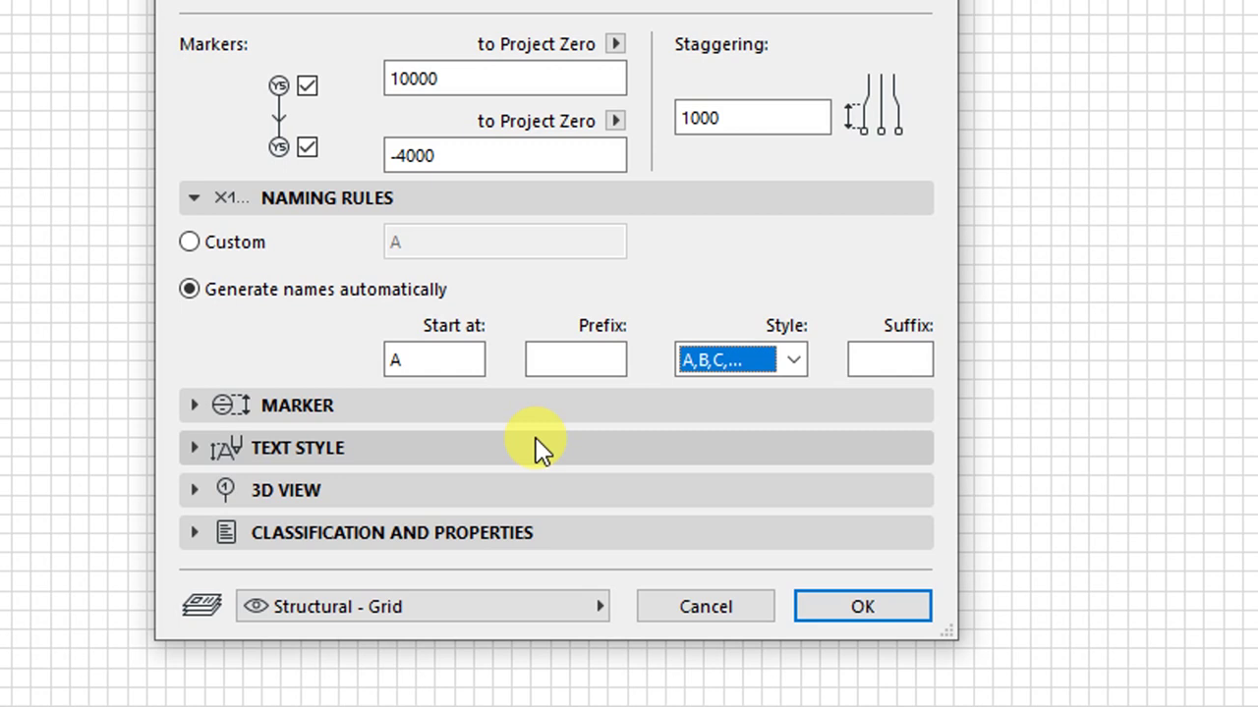
click(793, 360)
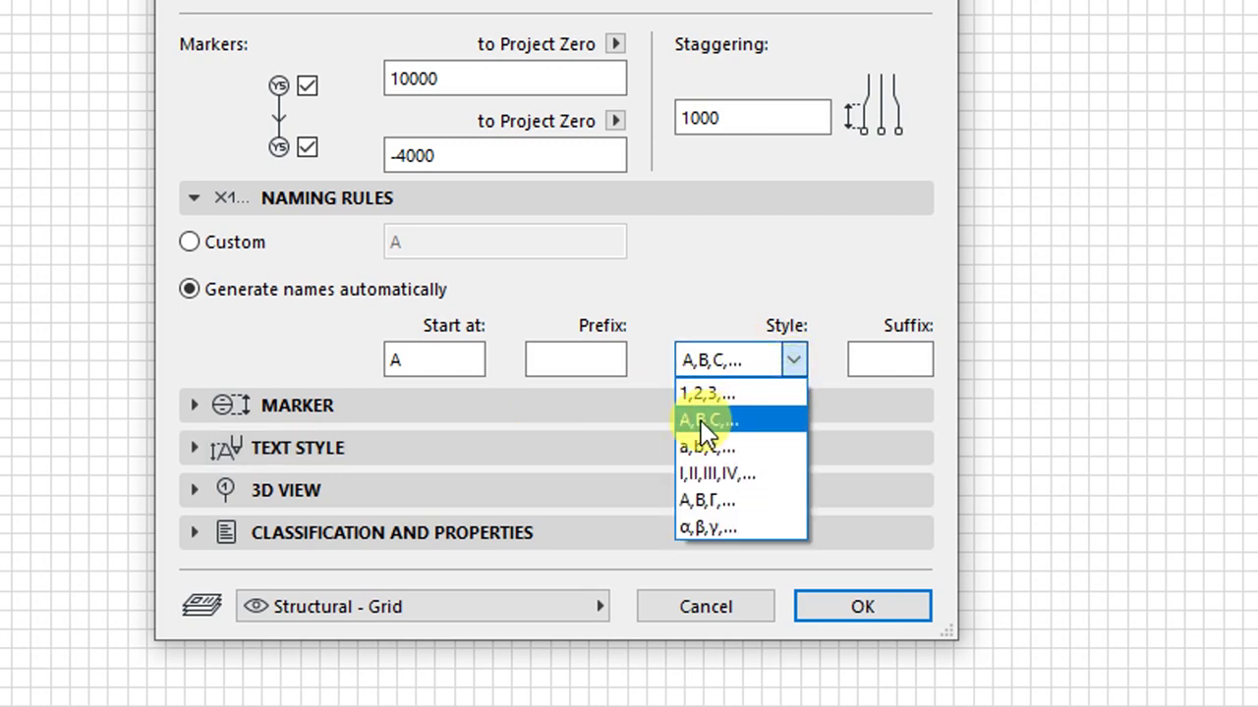
click(648, 349)
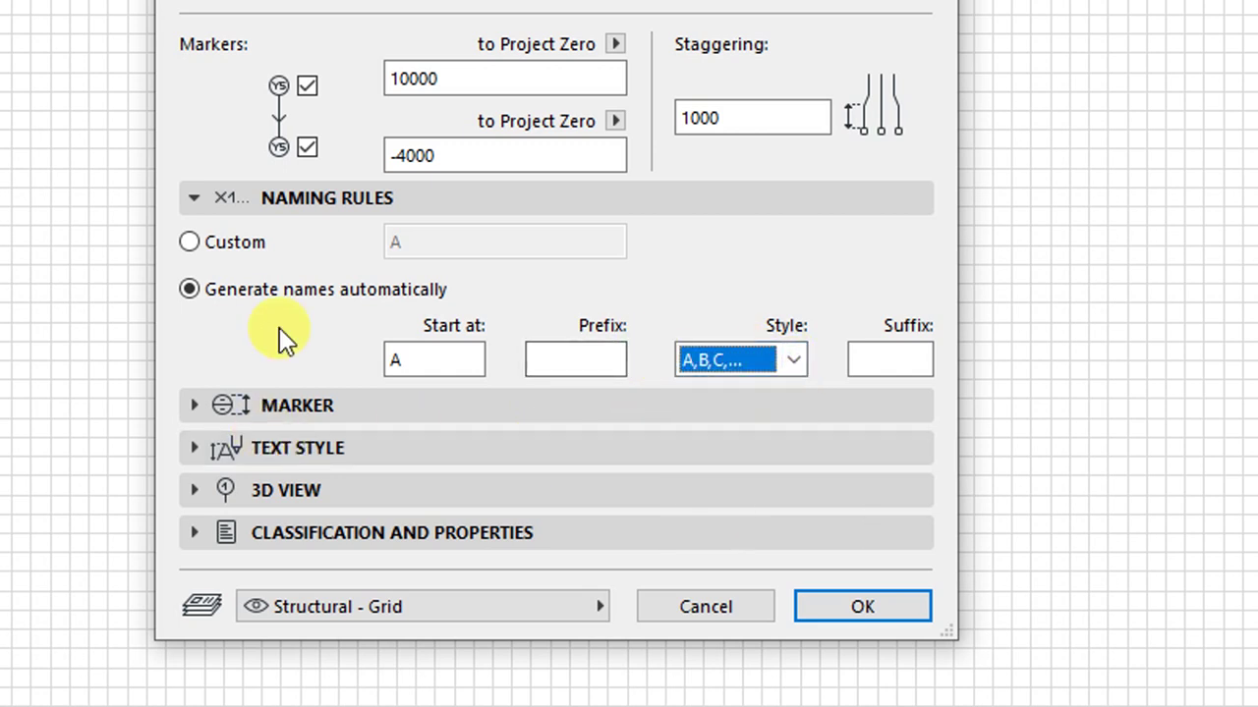
Step: Set the grid marker size to 6.50 mm
click(305, 406)
click(319, 201)
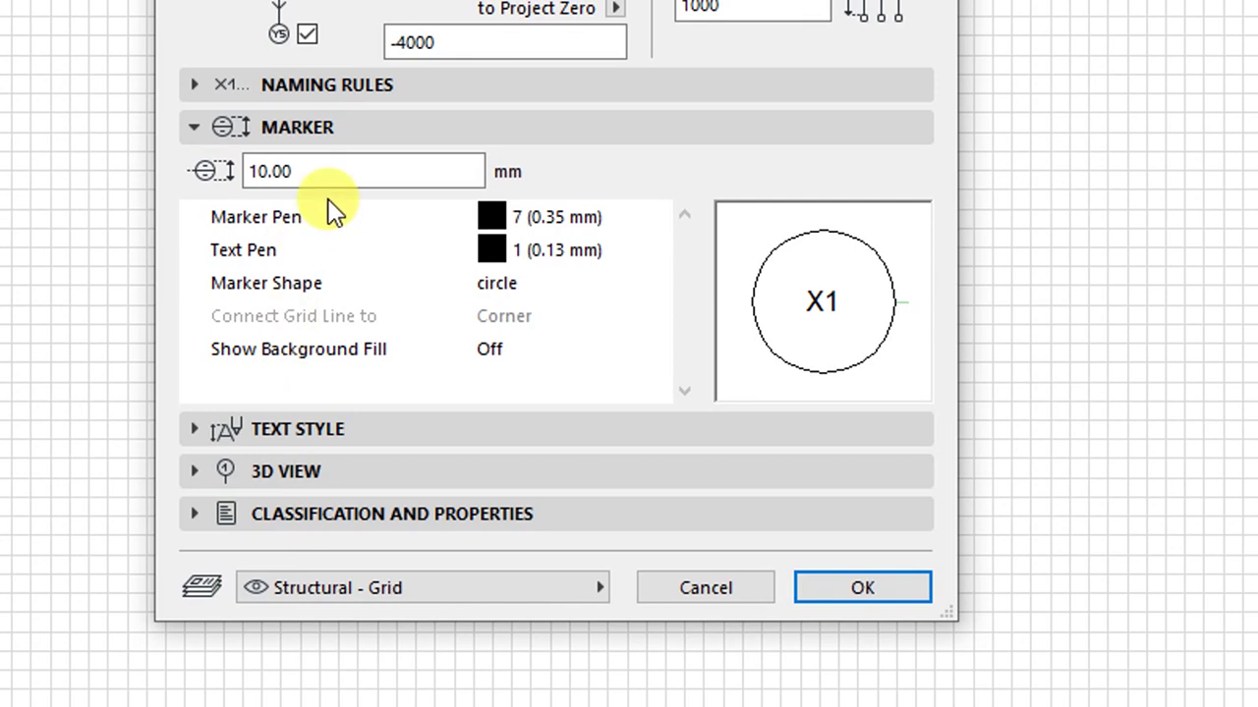
drag(315, 181, 191, 182)
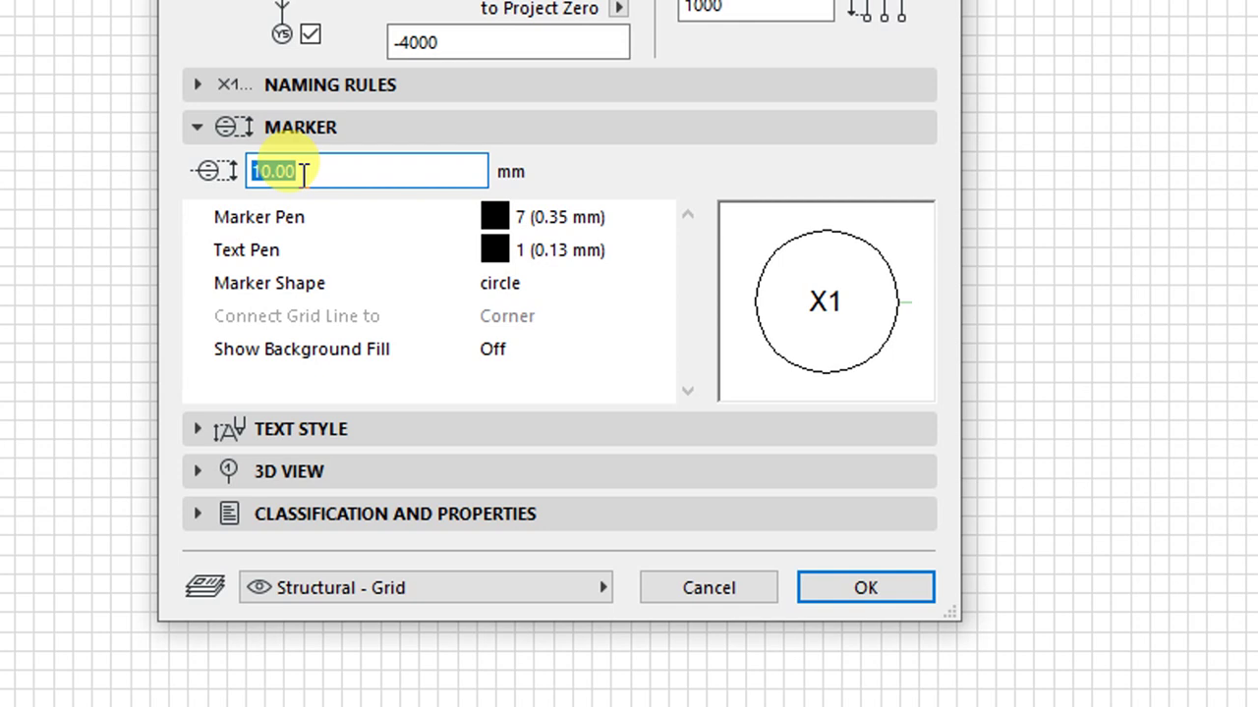
text(6.5)
click(394, 167)
text(0)
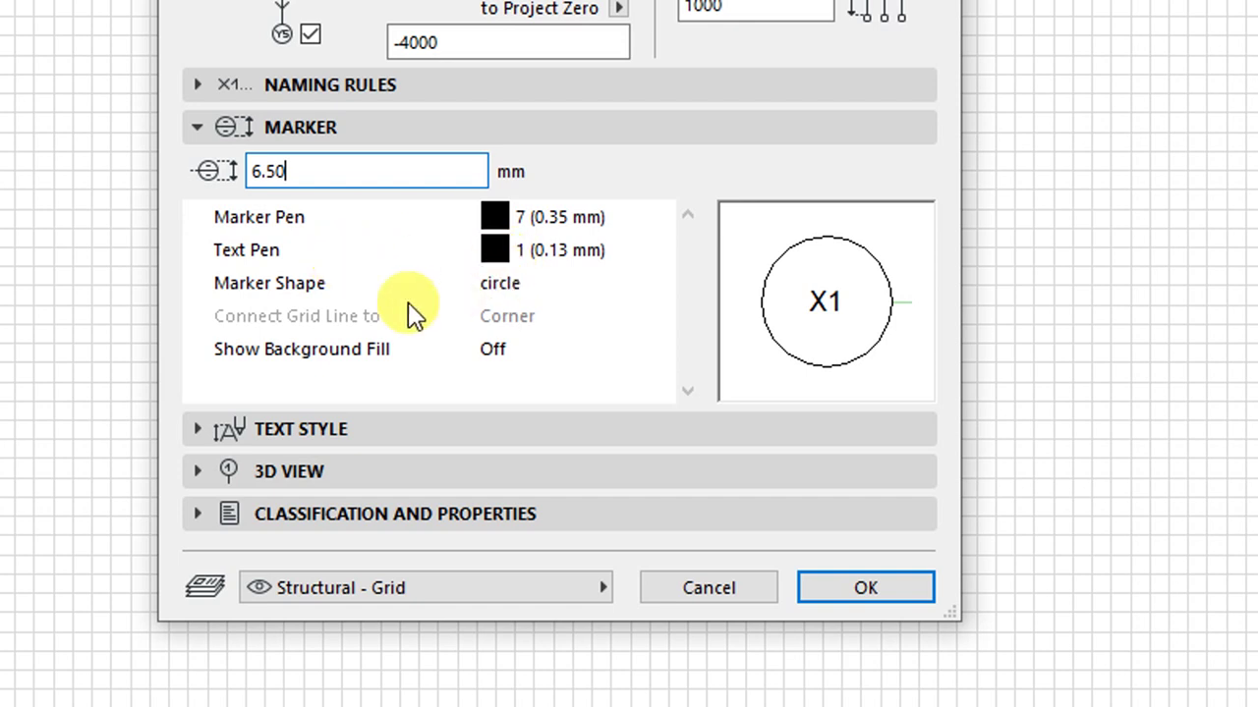
Step: Review the available marker shapes while keeping circle, and check the background fill option of the grid marker
click(317, 291)
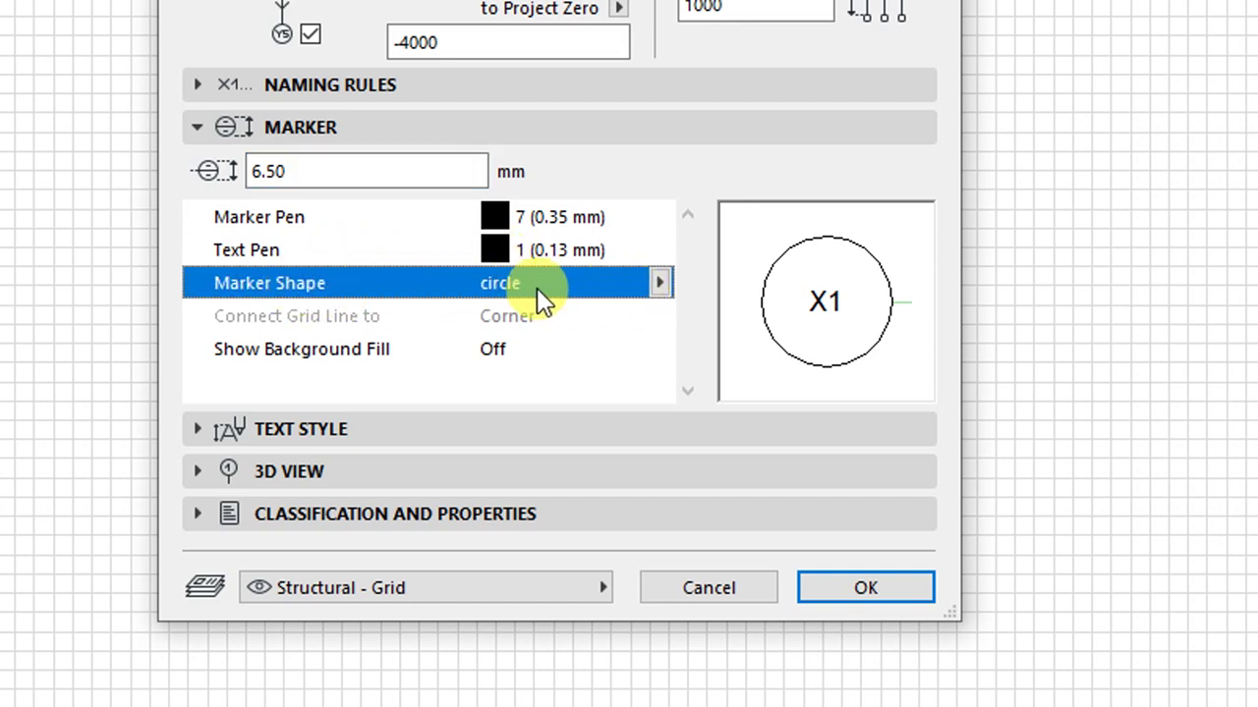
click(661, 285)
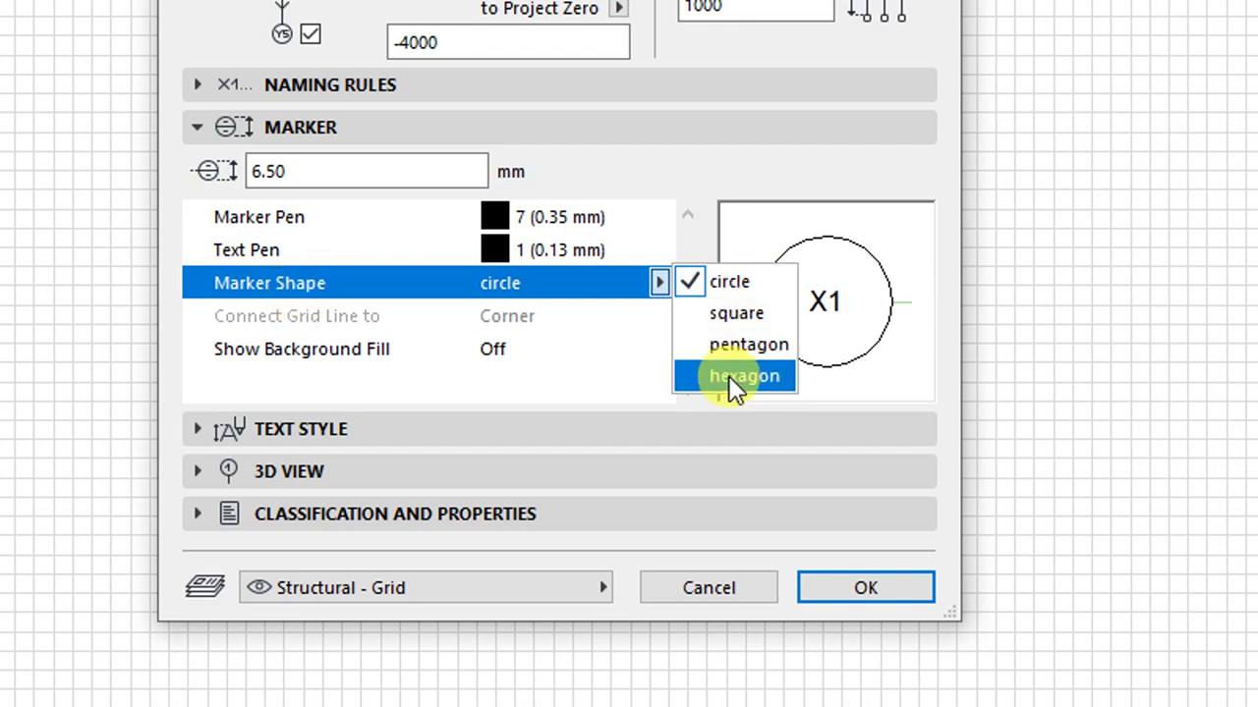
click(528, 331)
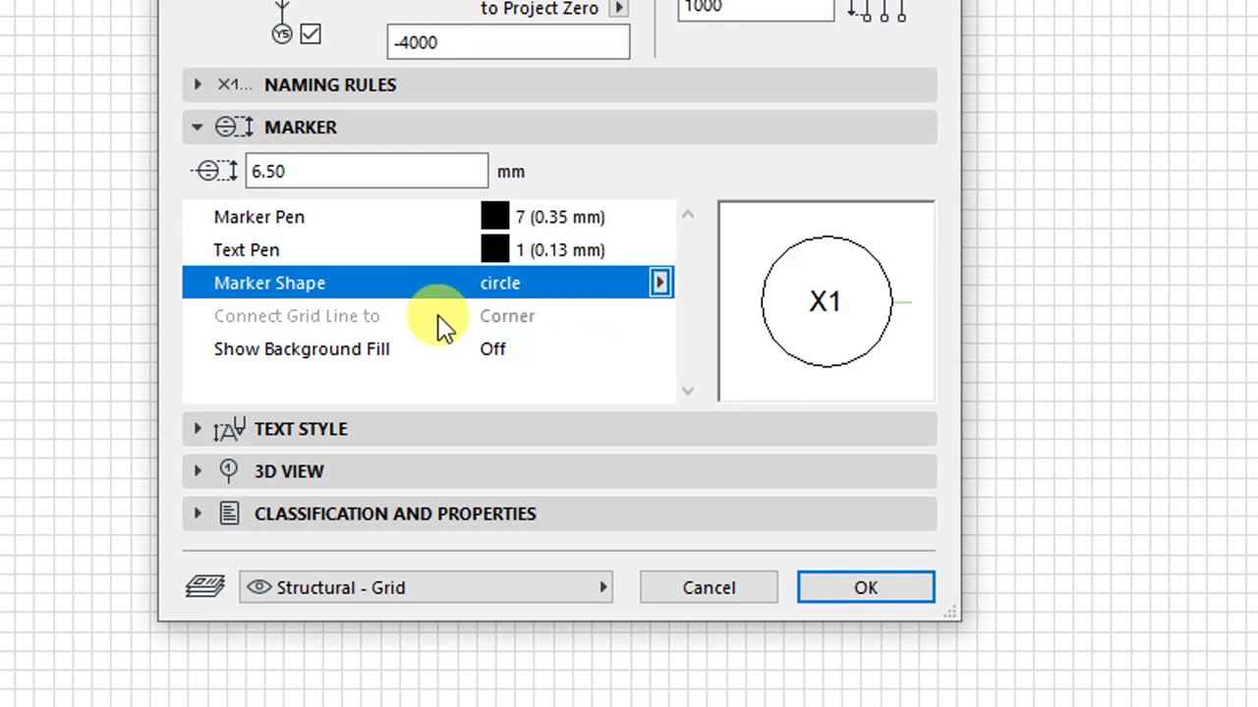
click(320, 350)
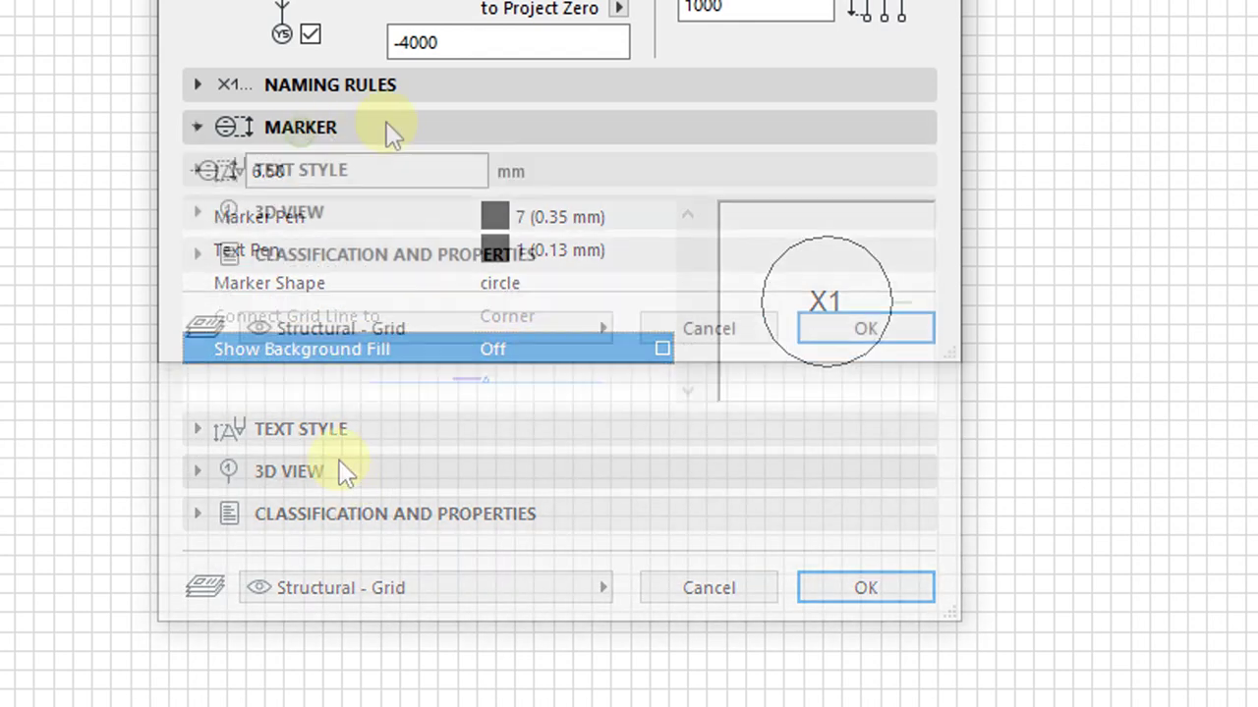
Step: Set the font of the grid marker's text style to DM Sans
click(315, 173)
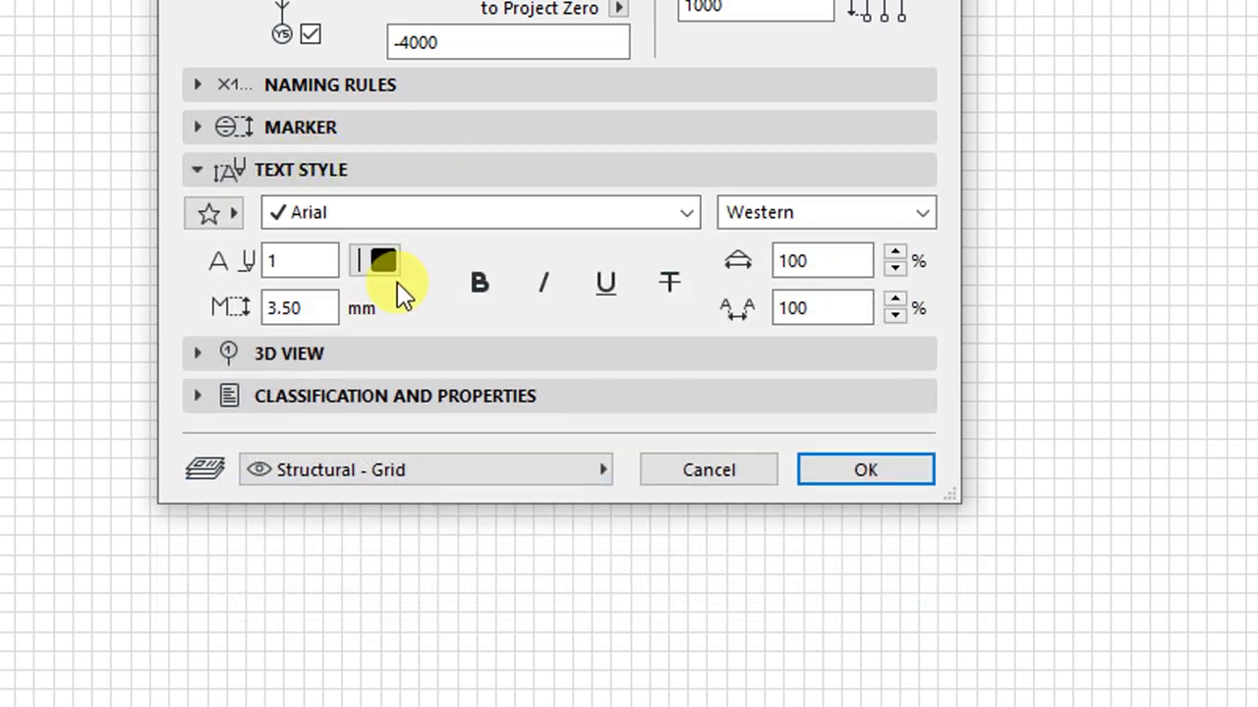
click(329, 213)
scroll(329, 212, down, 10)
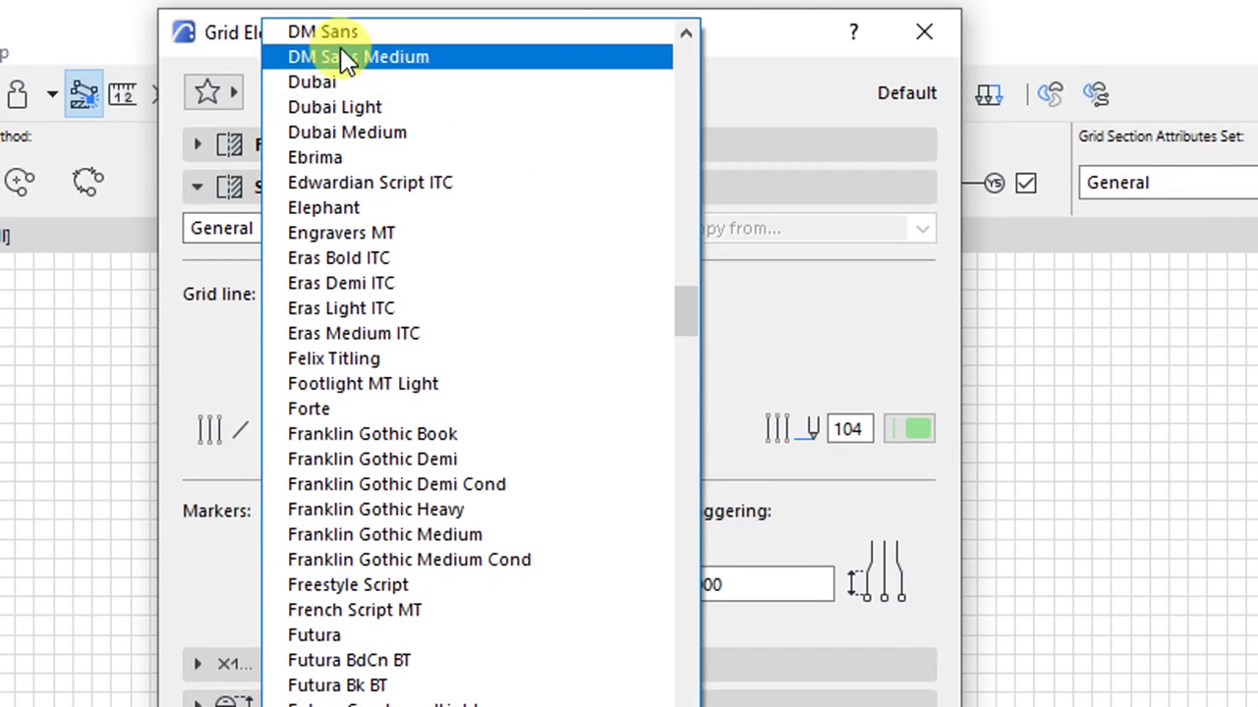
click(342, 56)
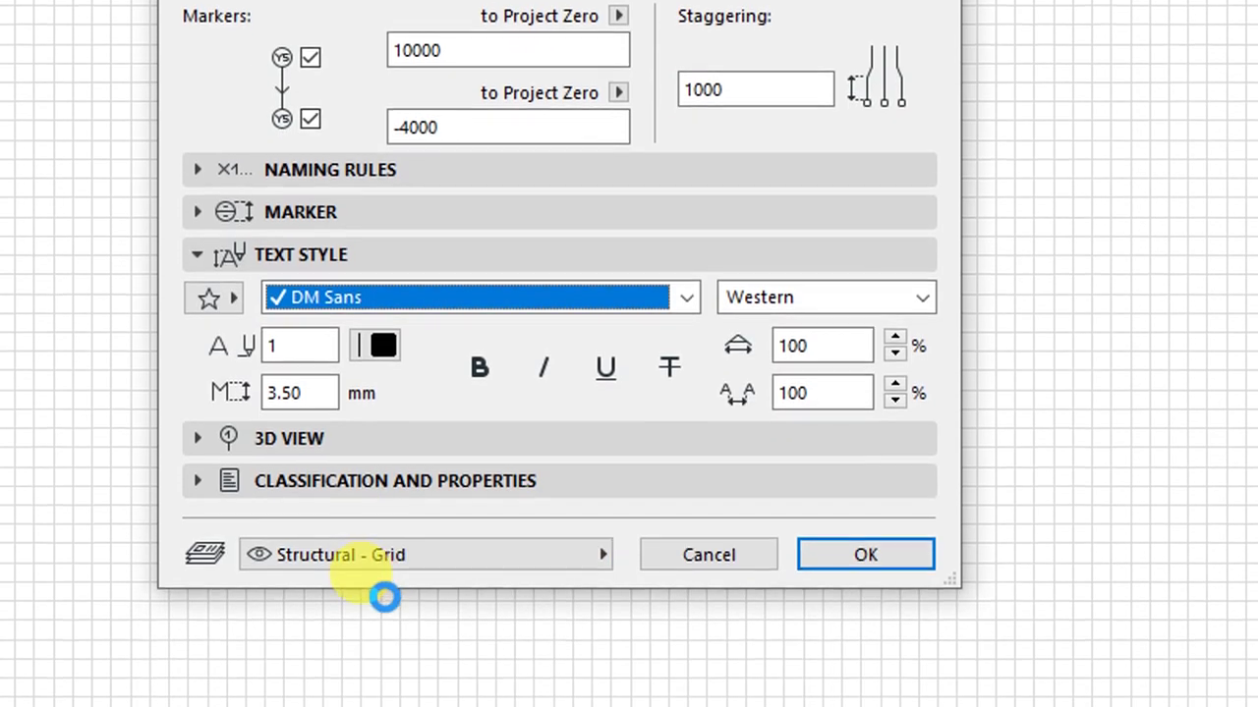
Step: Keep the marker text pen at 1 and set the font size to 2.40 mm
click(295, 286)
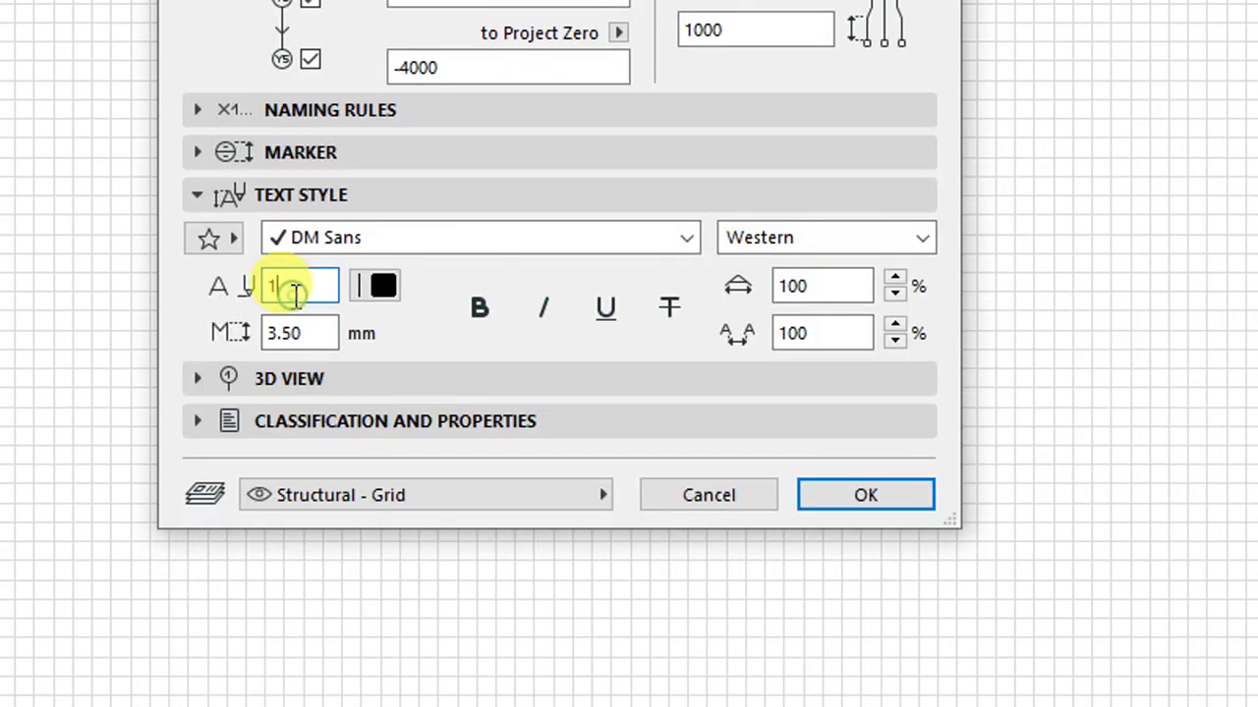
click(371, 286)
click(414, 277)
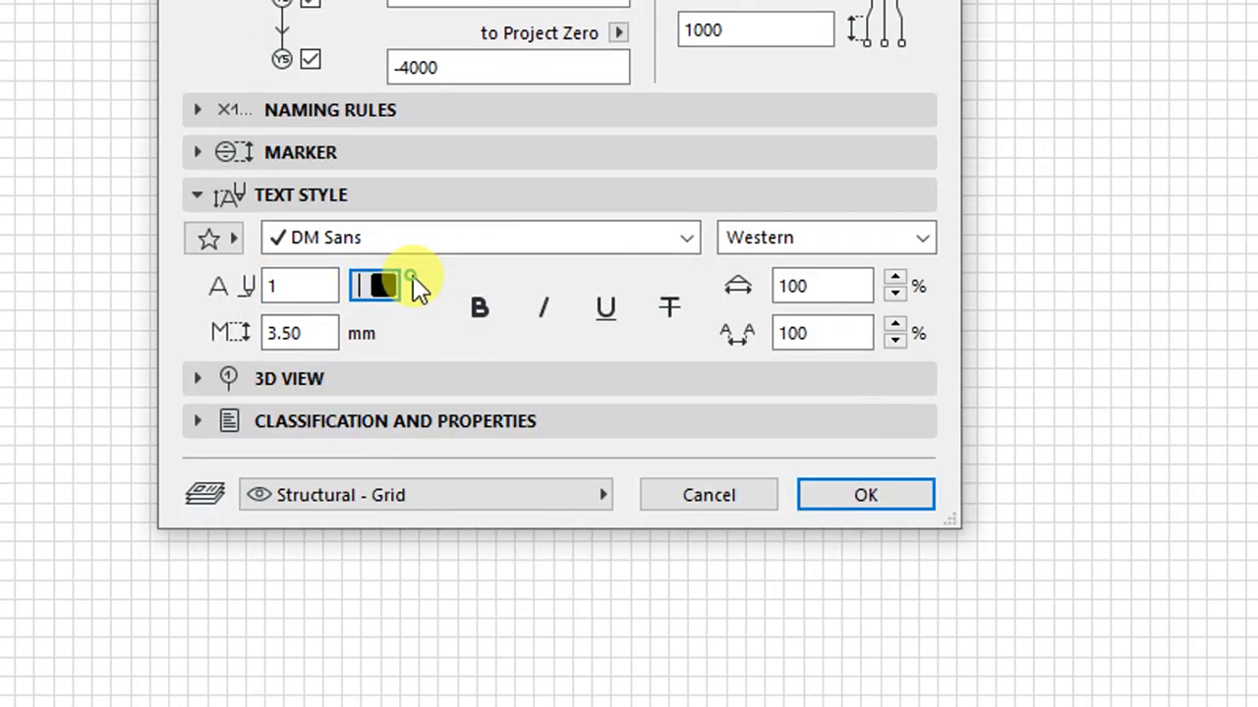
click(319, 333)
drag(320, 333, 219, 331)
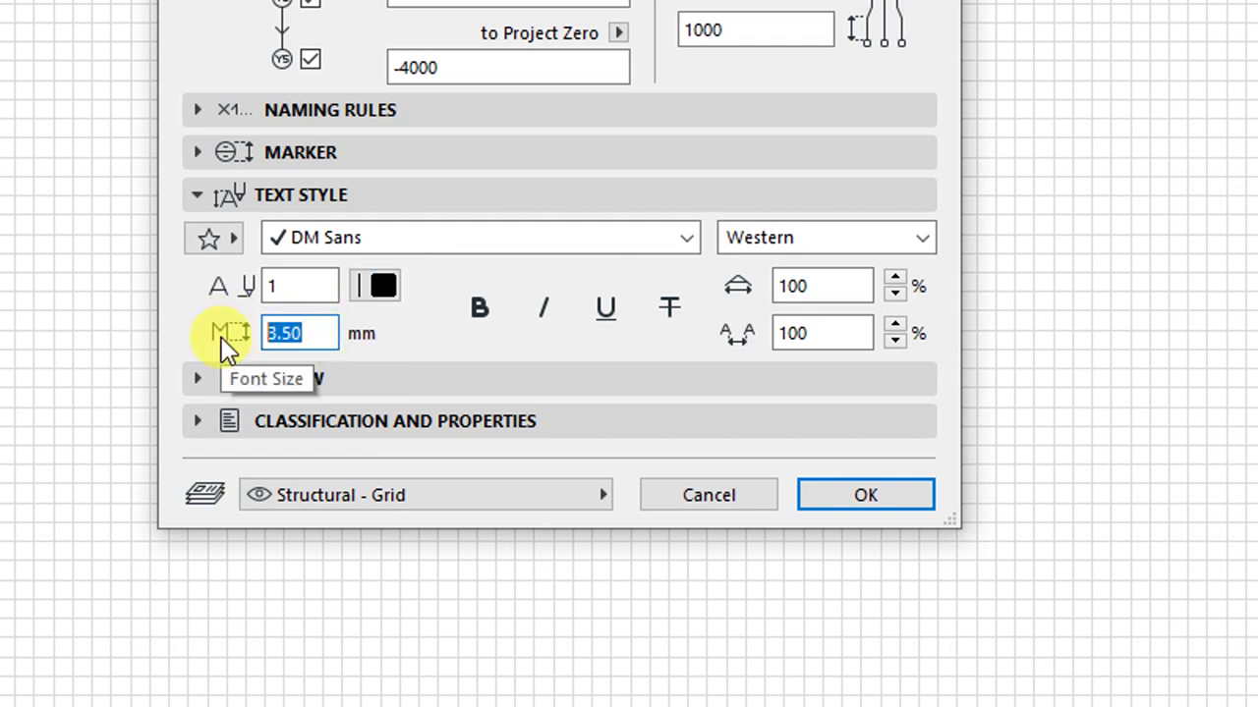
text(2.)
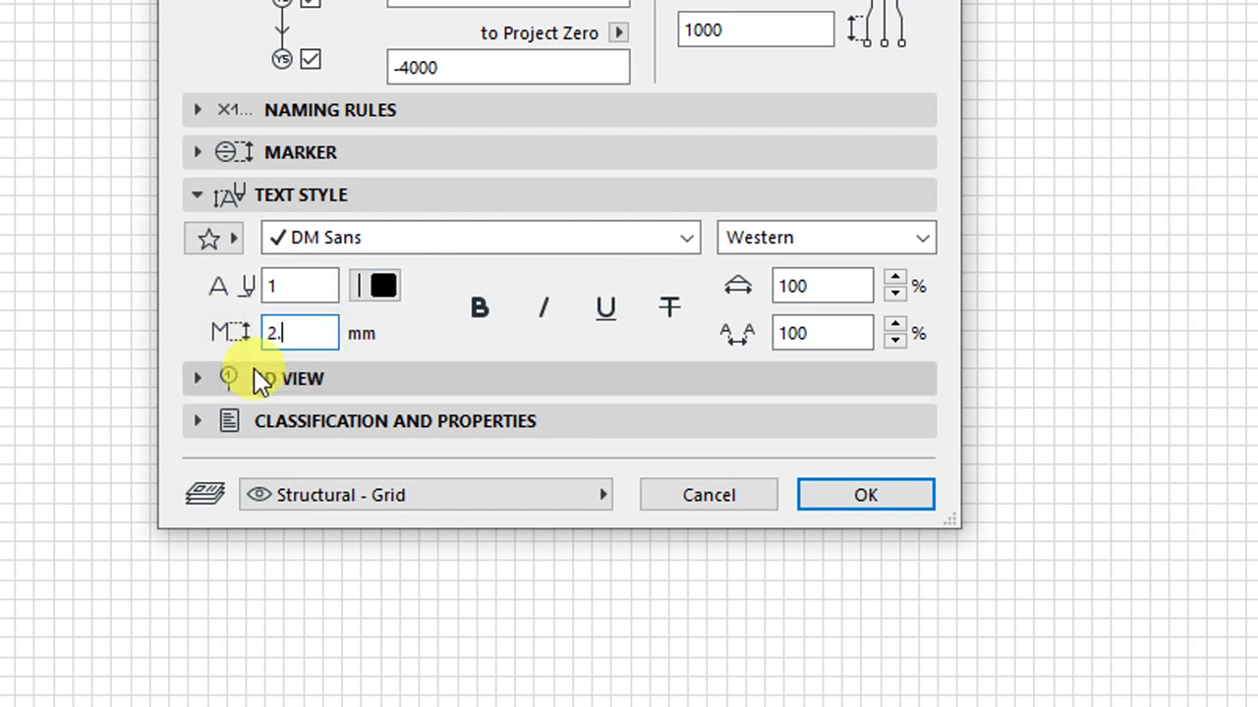
text(40)
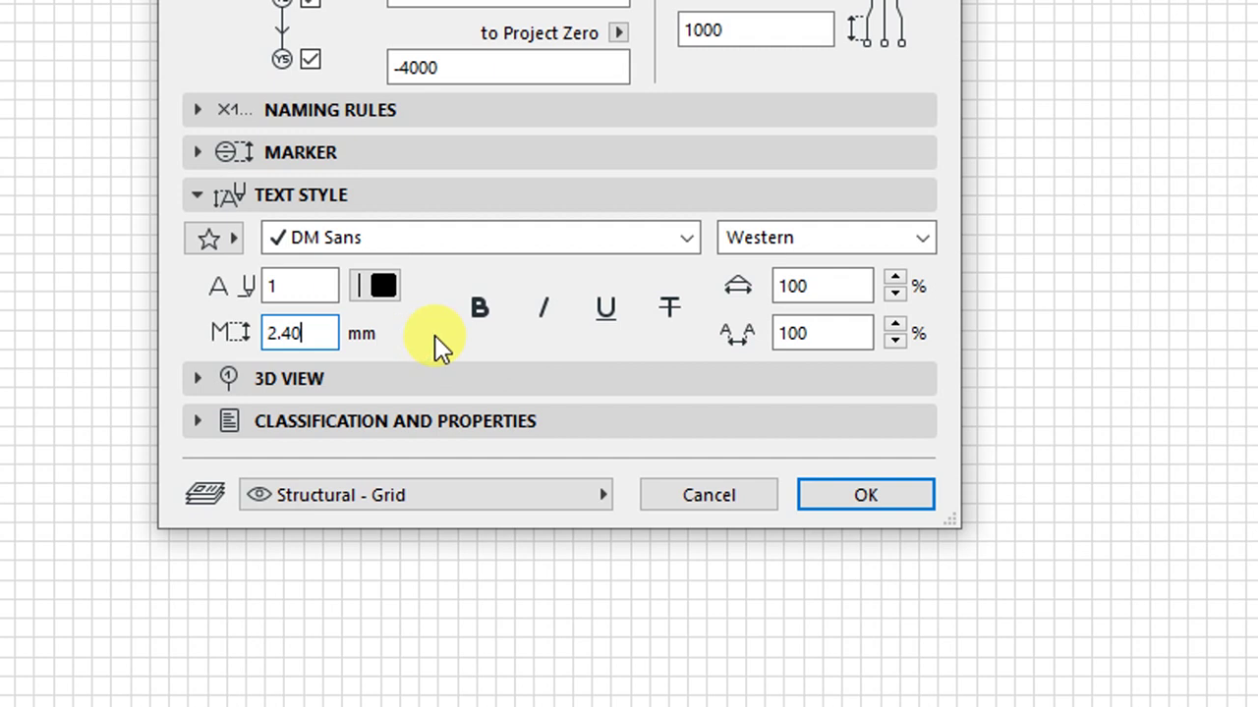
Step: Turn off the display of grid elements in the 3D view, accept the default settings and save the project
click(302, 202)
click(293, 240)
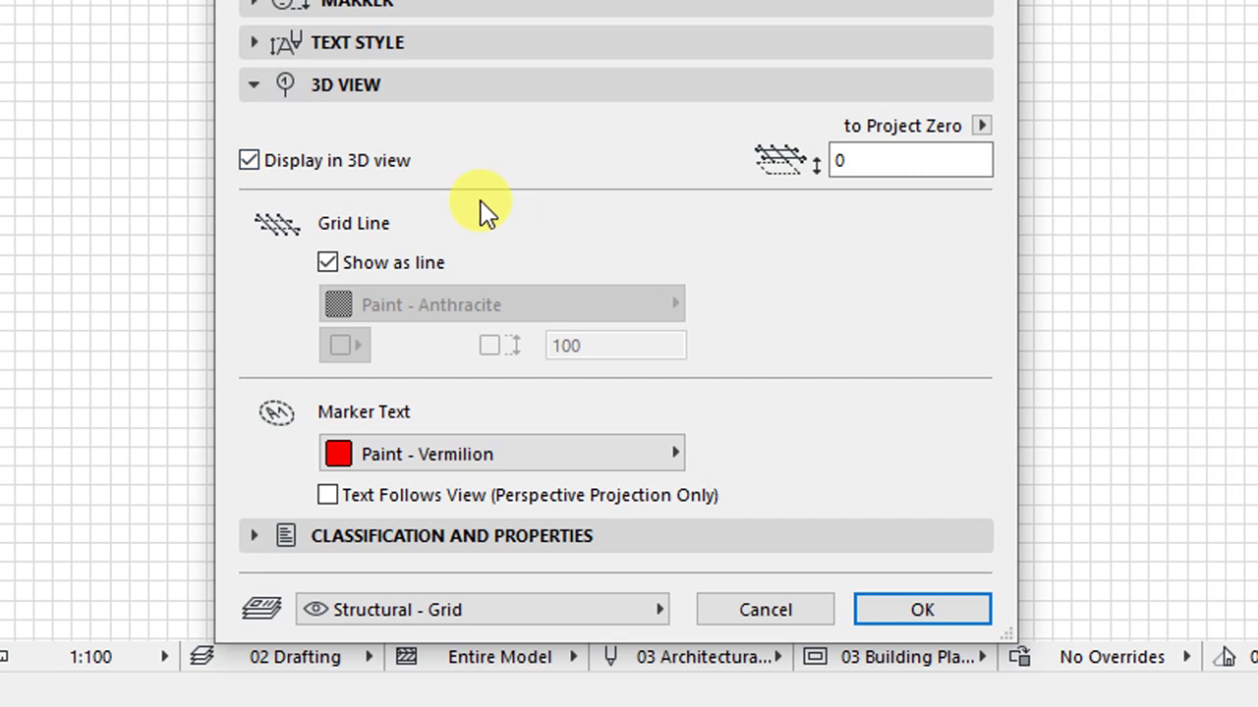
click(250, 163)
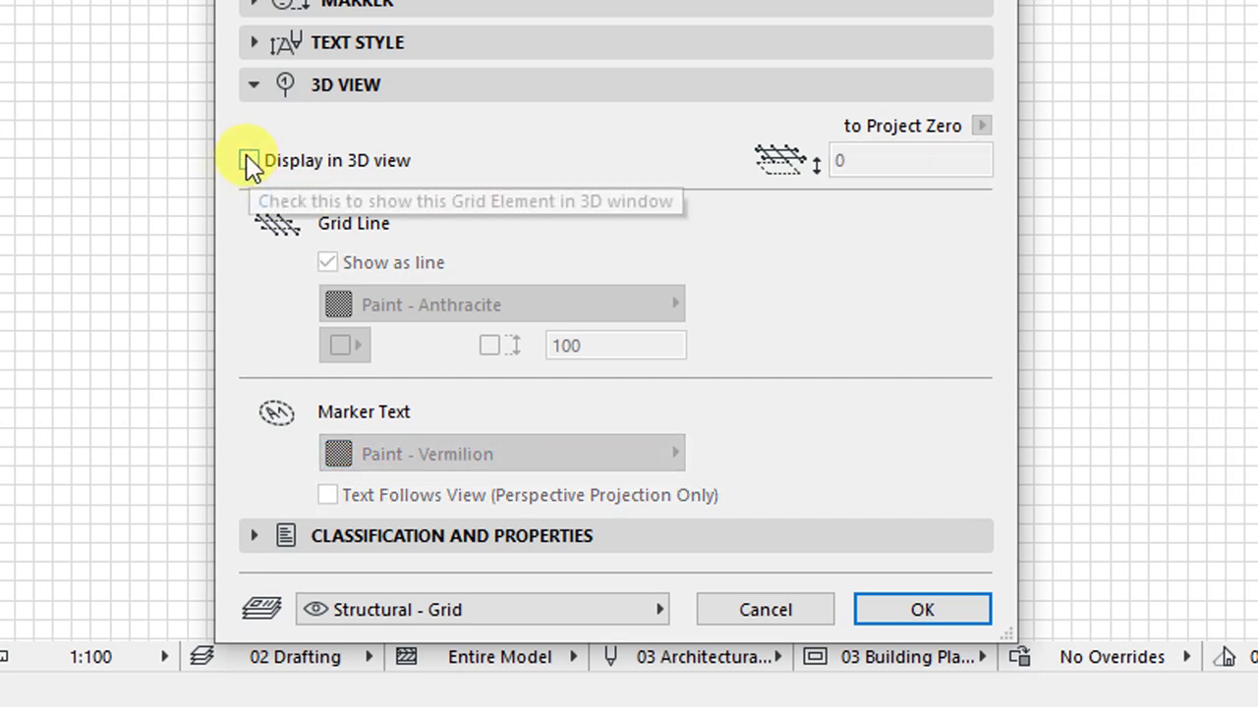
click(249, 163)
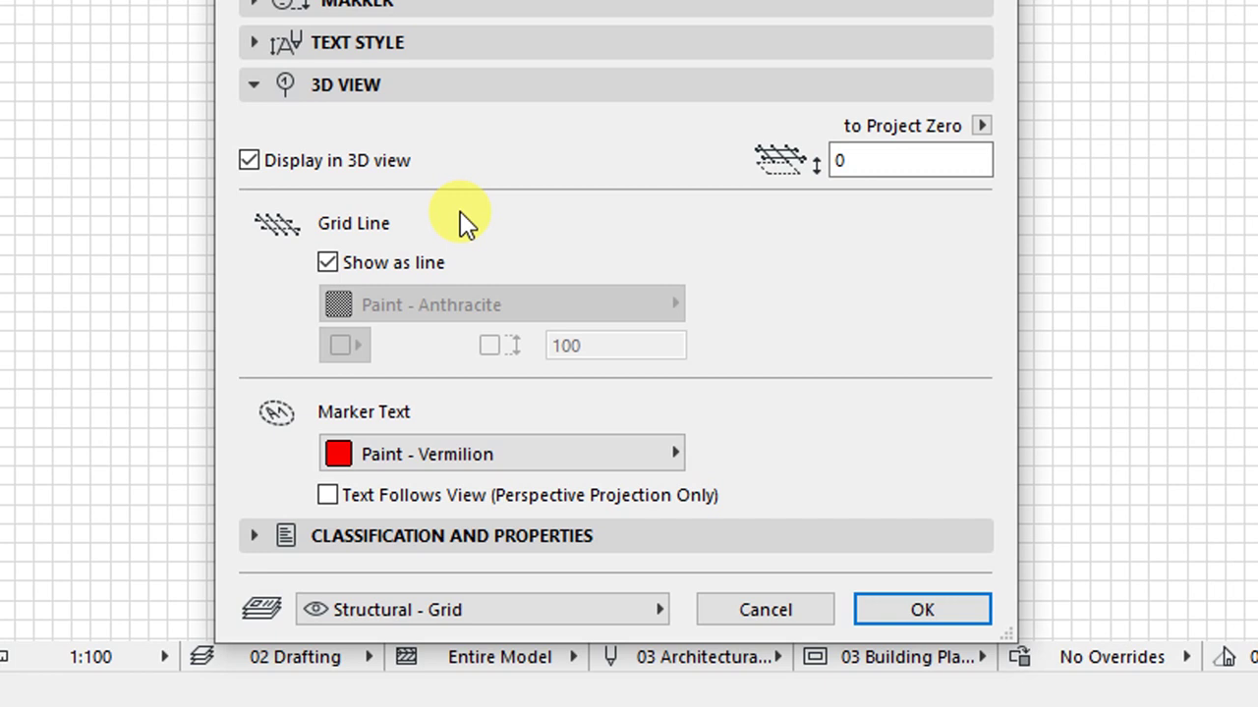
click(249, 160)
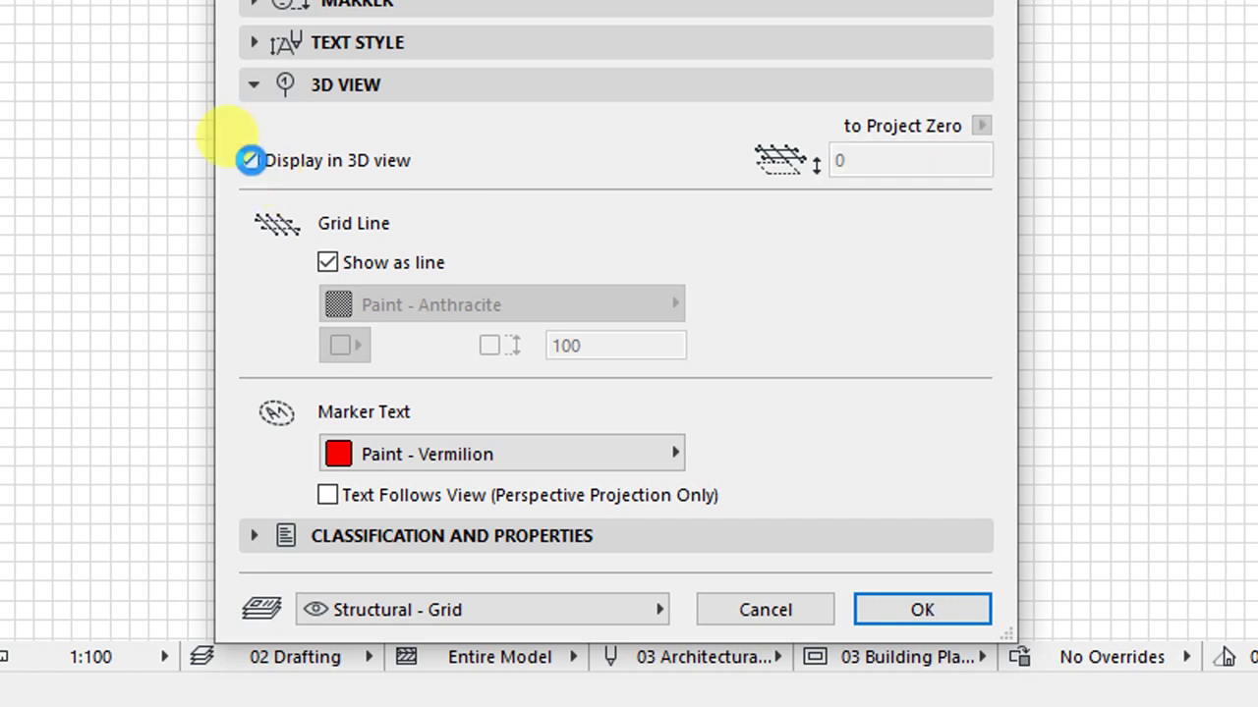
click(908, 611)
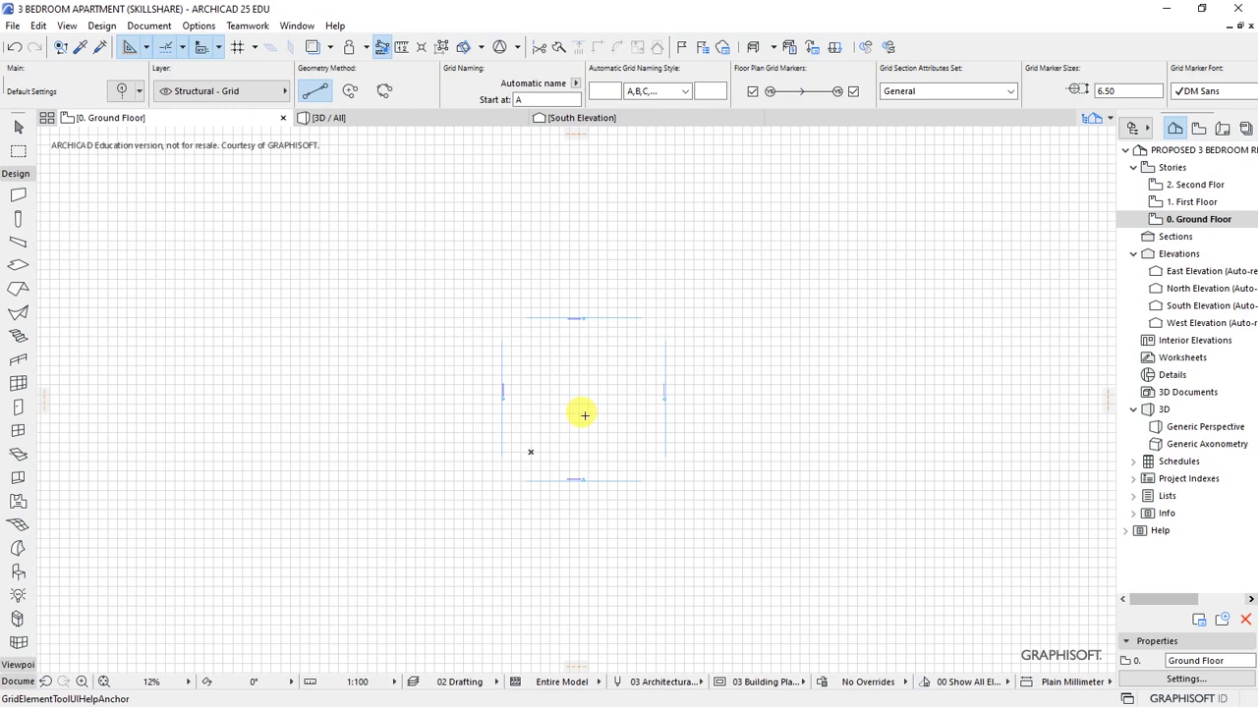
key(ctrl+s)
Step: Draw a vertical grid line about 22400 mm long inside the elevation markers, near the West Elevation line
scroll(597, 406, up, 5)
scroll(432, 288, up, 1)
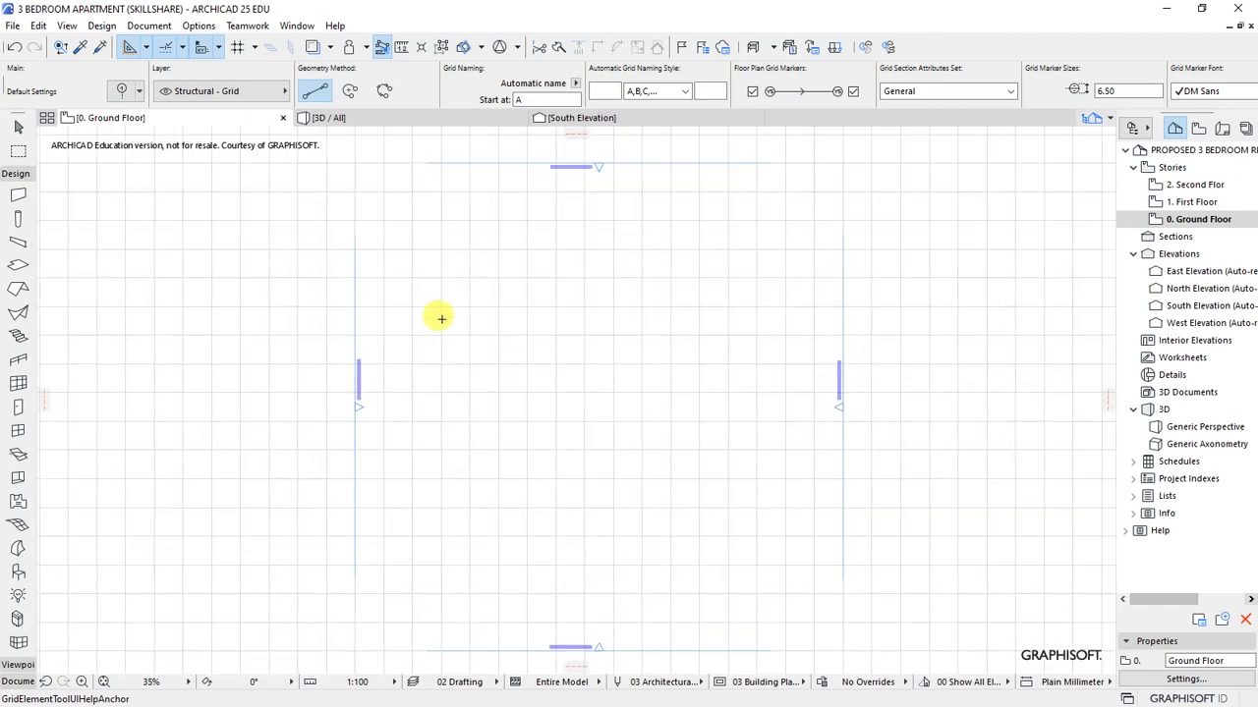
scroll(560, 365, down, 2)
scroll(553, 361, up, 1)
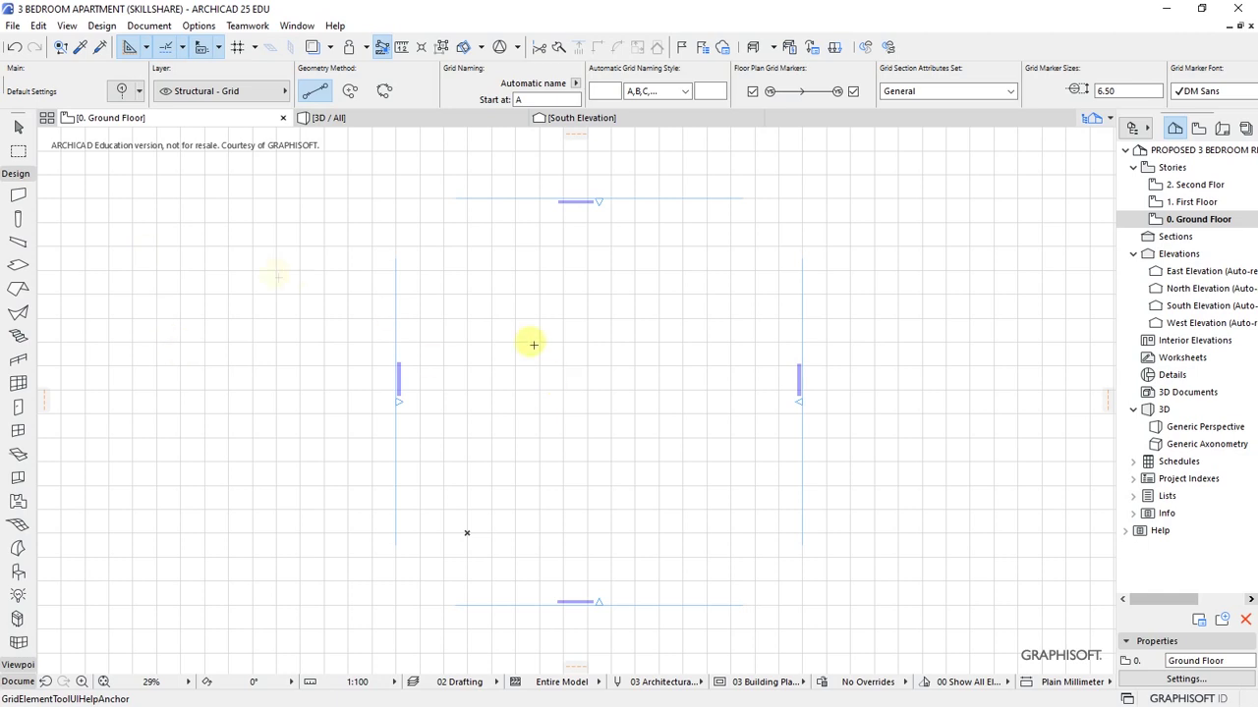
click(466, 256)
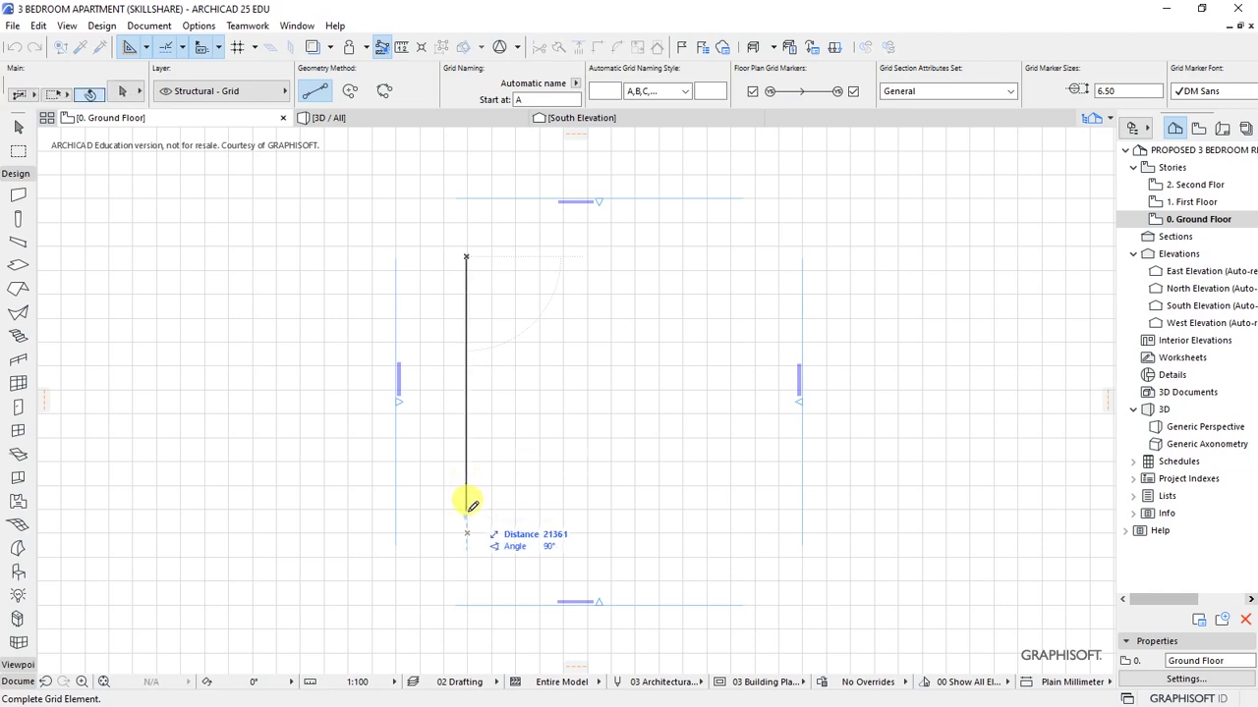
scroll(457, 516, up, 2)
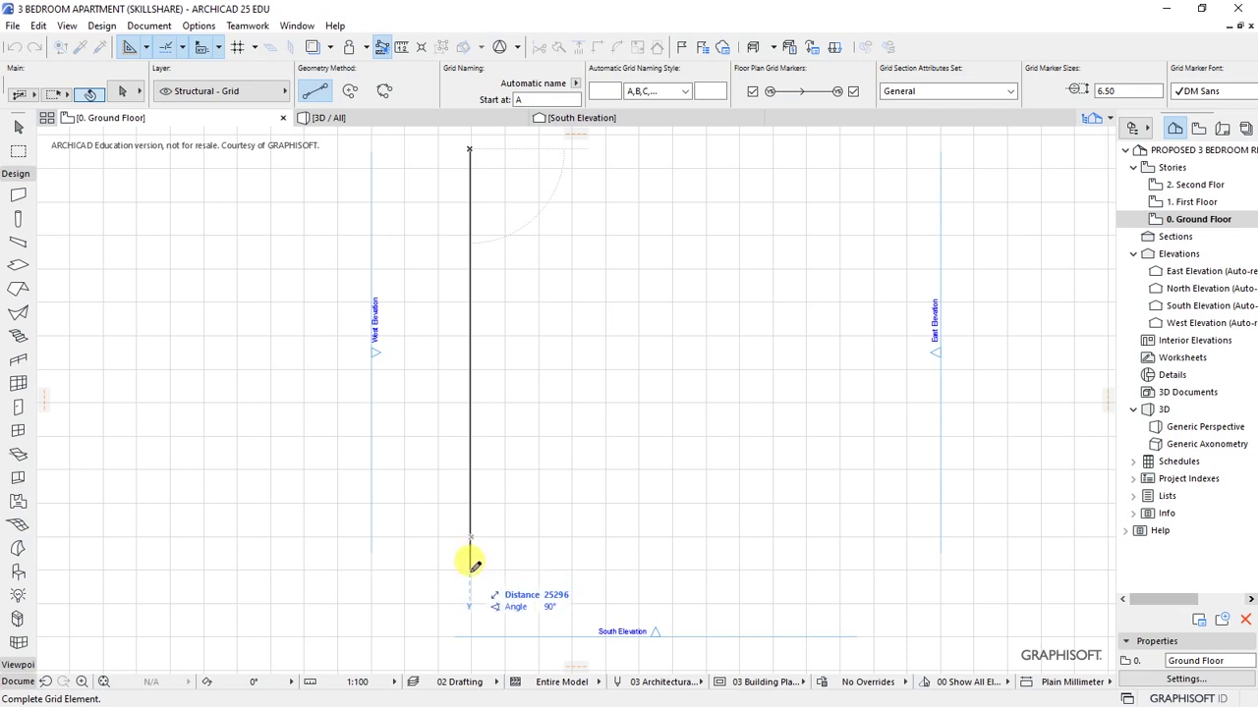
scroll(452, 516, down, 2)
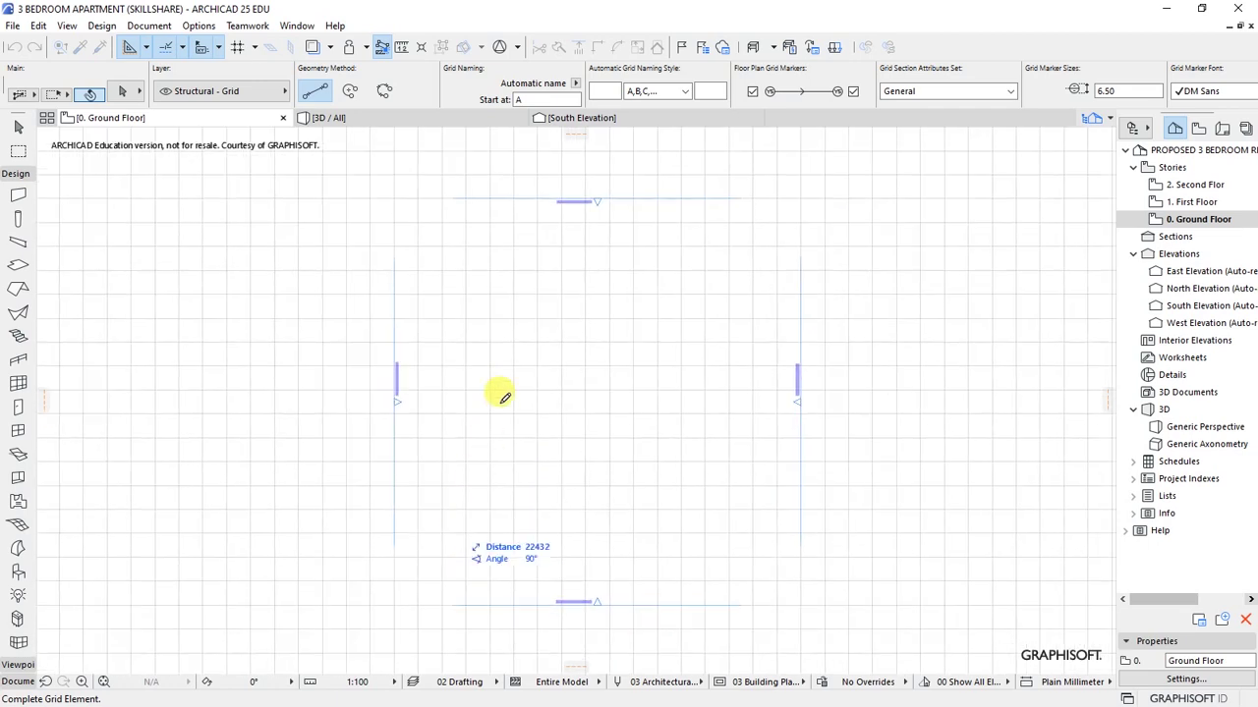
click(465, 518)
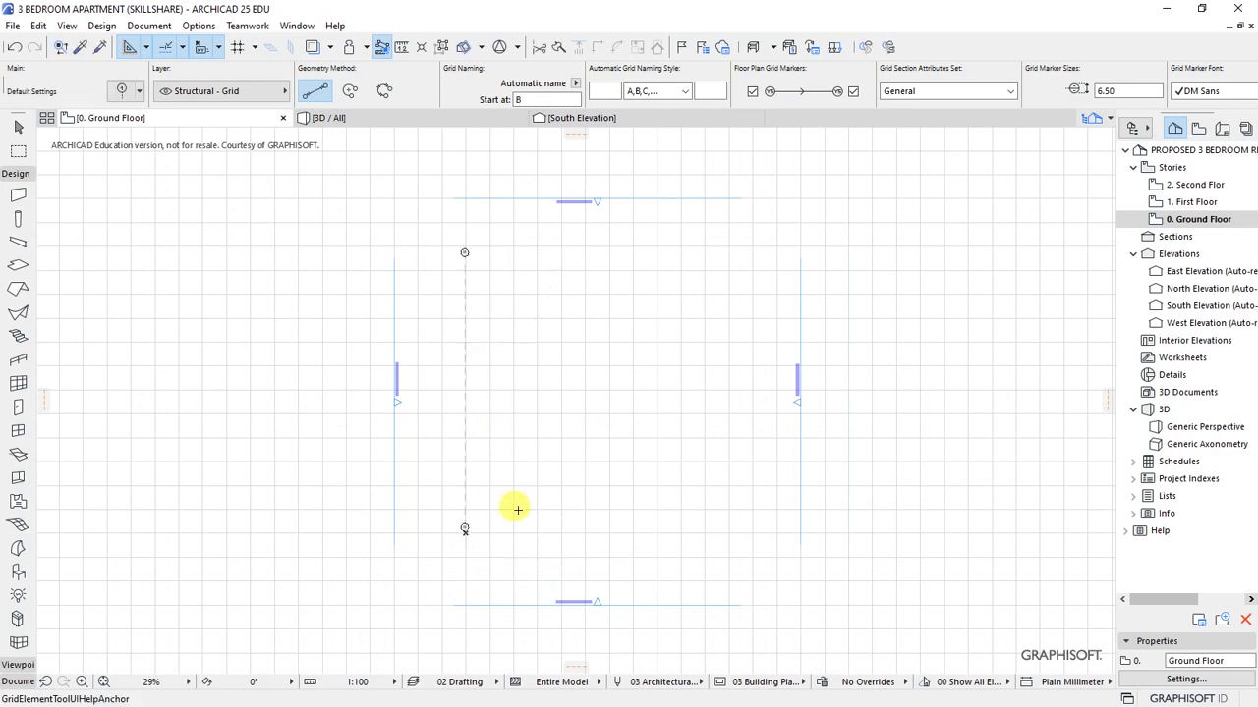
Step: Drag grid line A a short distance away from the West Elevation line and slightly toward the South Elevation
shift+click(466, 442)
key(ctrl+d)
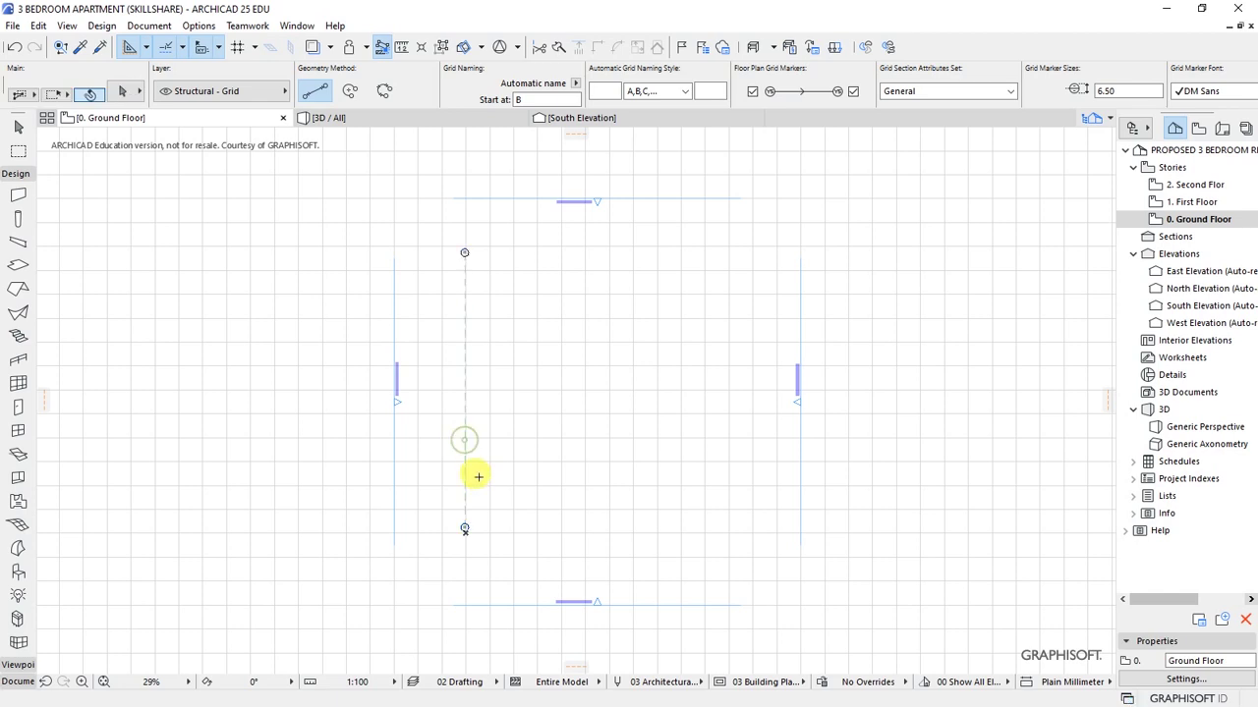
click(465, 476)
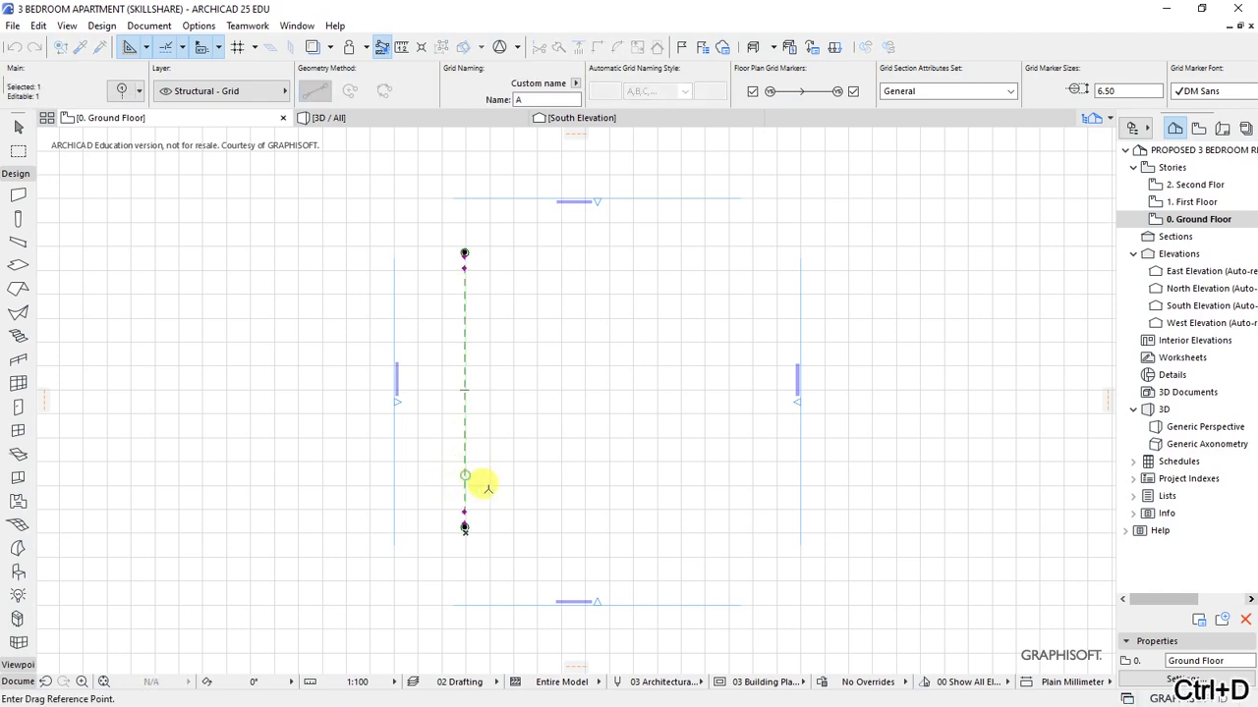
click(528, 491)
Step: Examine the repositioned grid line and its marker up close, and leave it deselected
scroll(356, 474, up, 2)
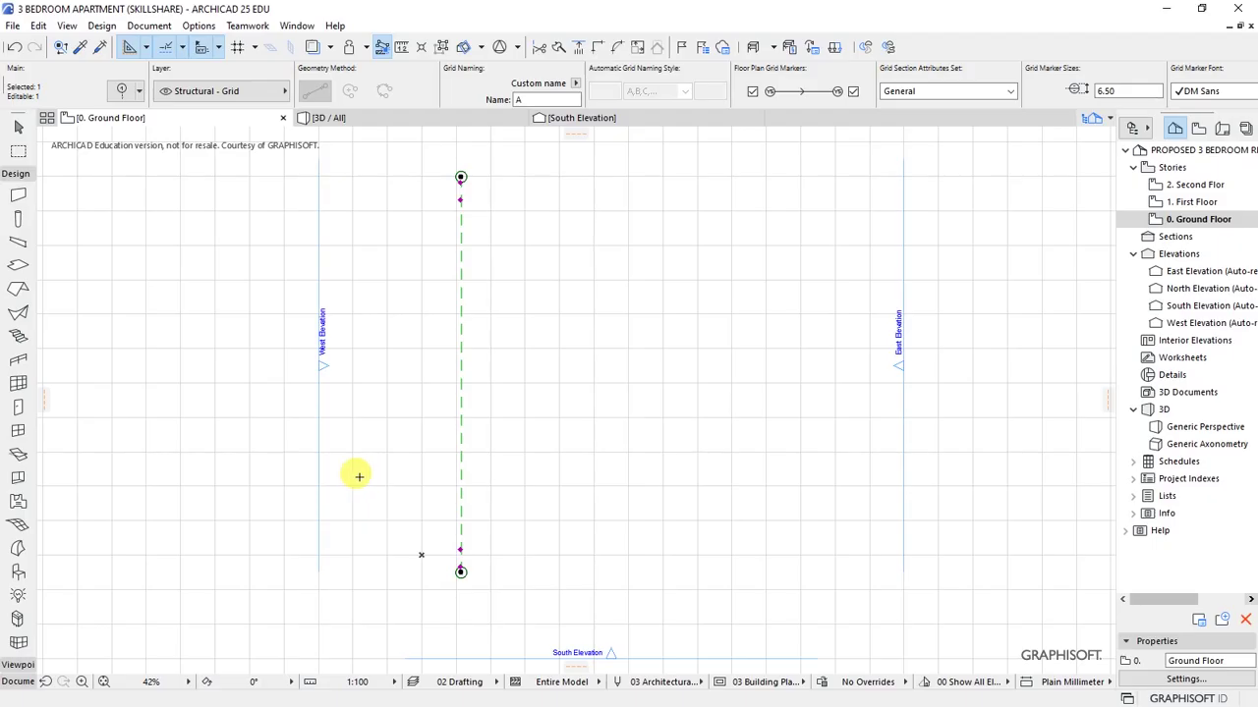
scroll(444, 447, down, 1)
scroll(401, 565, up, 4)
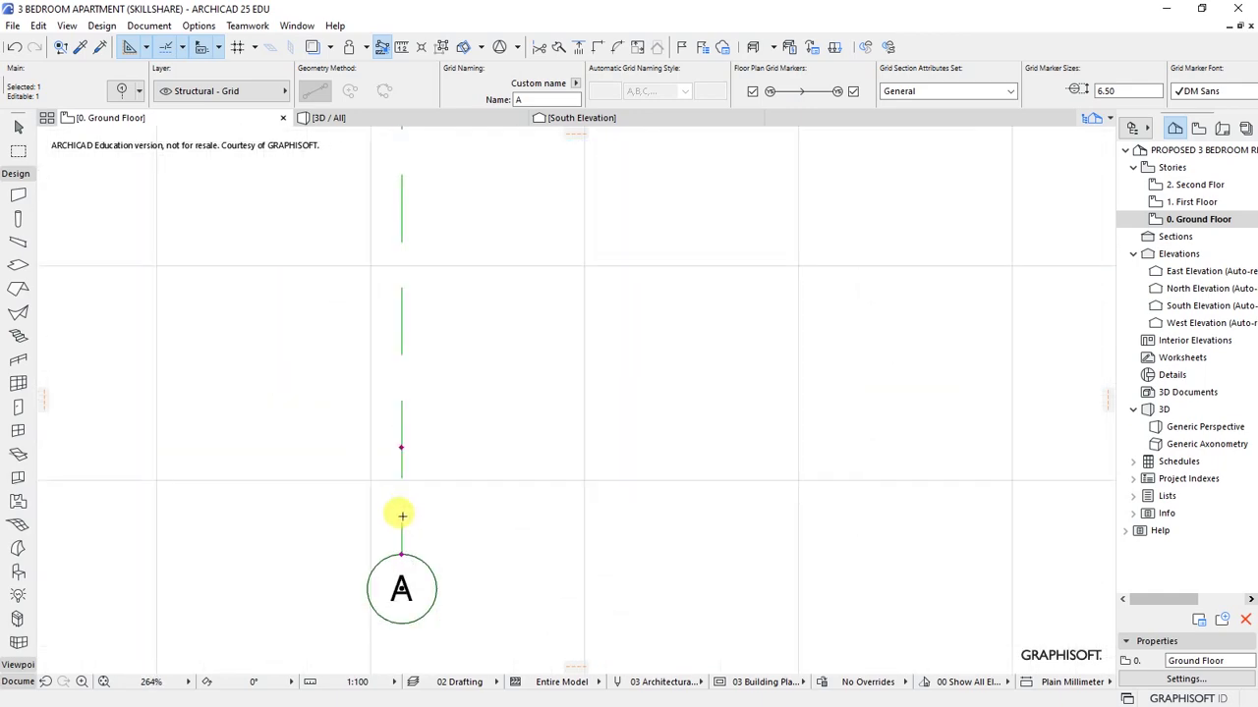
scroll(397, 563, down, 3)
scroll(426, 472, down, 2)
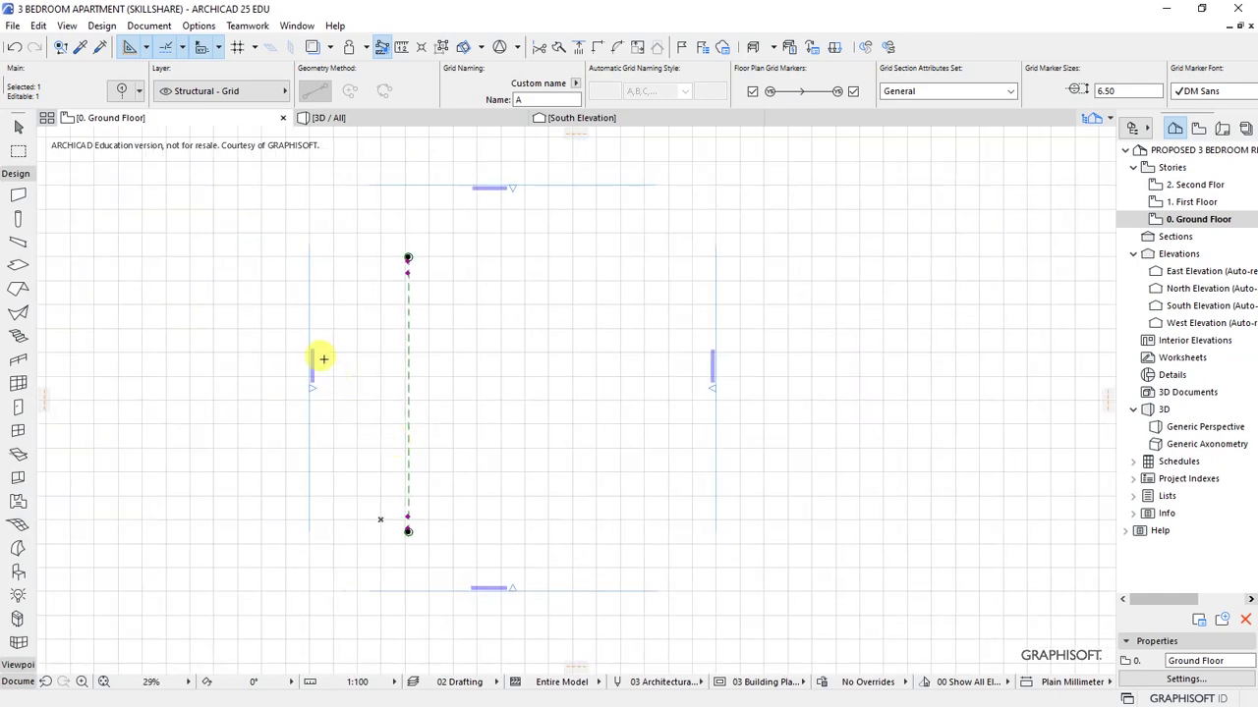
scroll(361, 413, up, 1)
scroll(356, 362, up, 1)
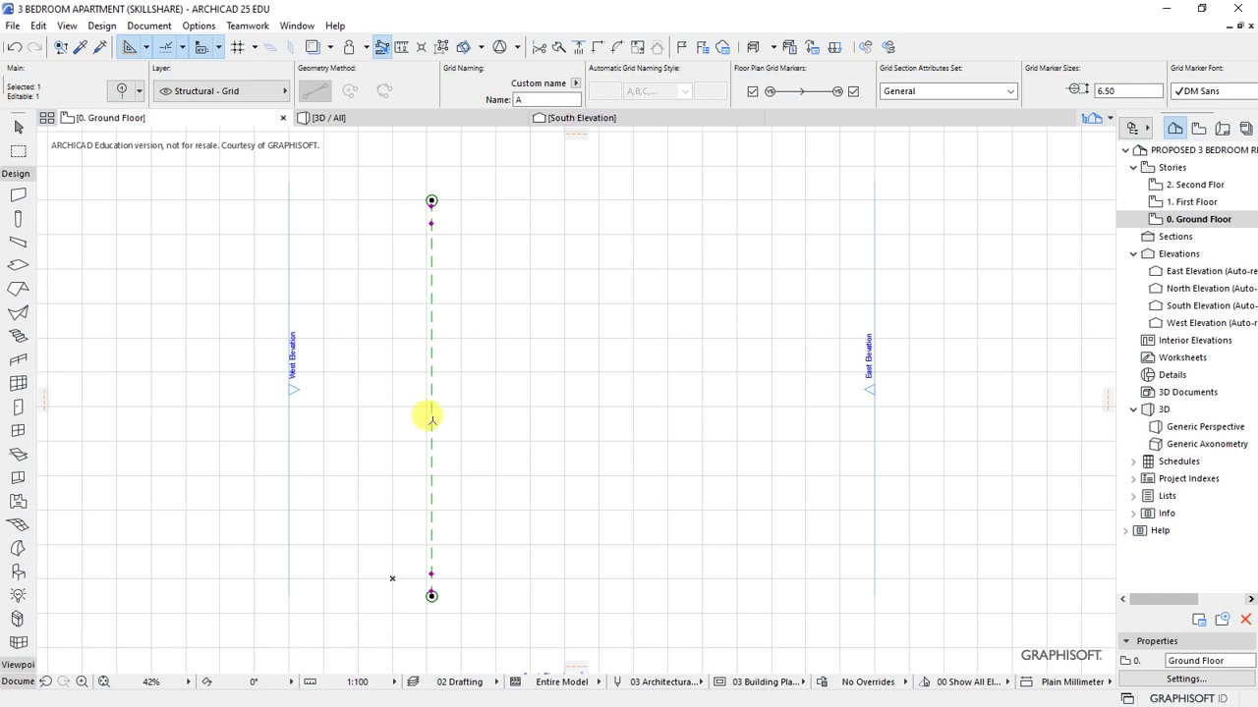
key(Escape)
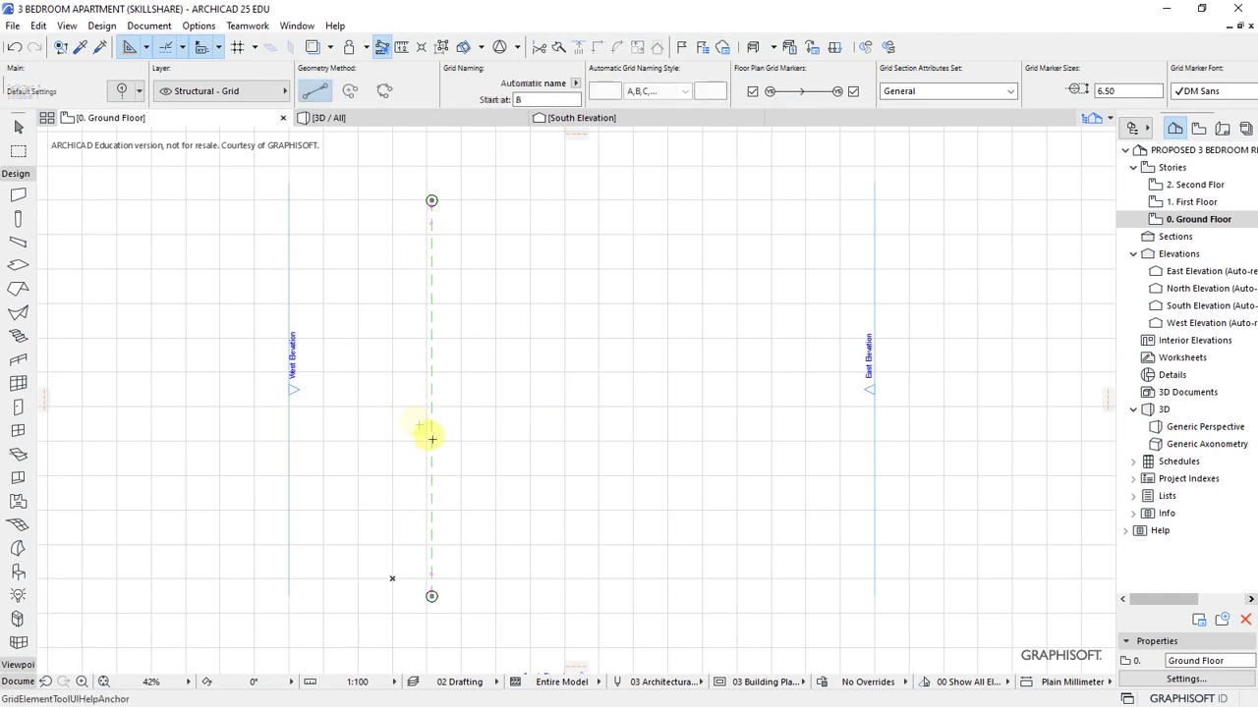
click(433, 415)
key(Escape)
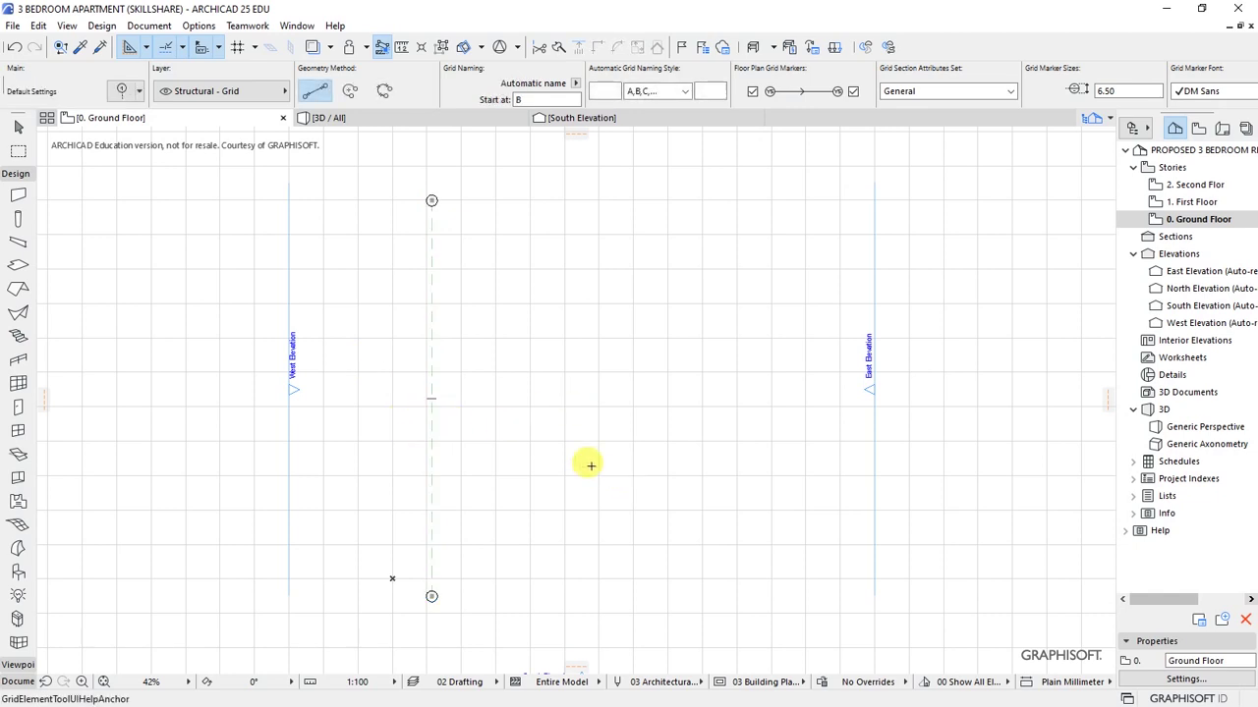
Step: Place seven copies of vertical grid line A with Drag Multiple Copies toward the East Elevation, the last about 18970 mm away
click(435, 423)
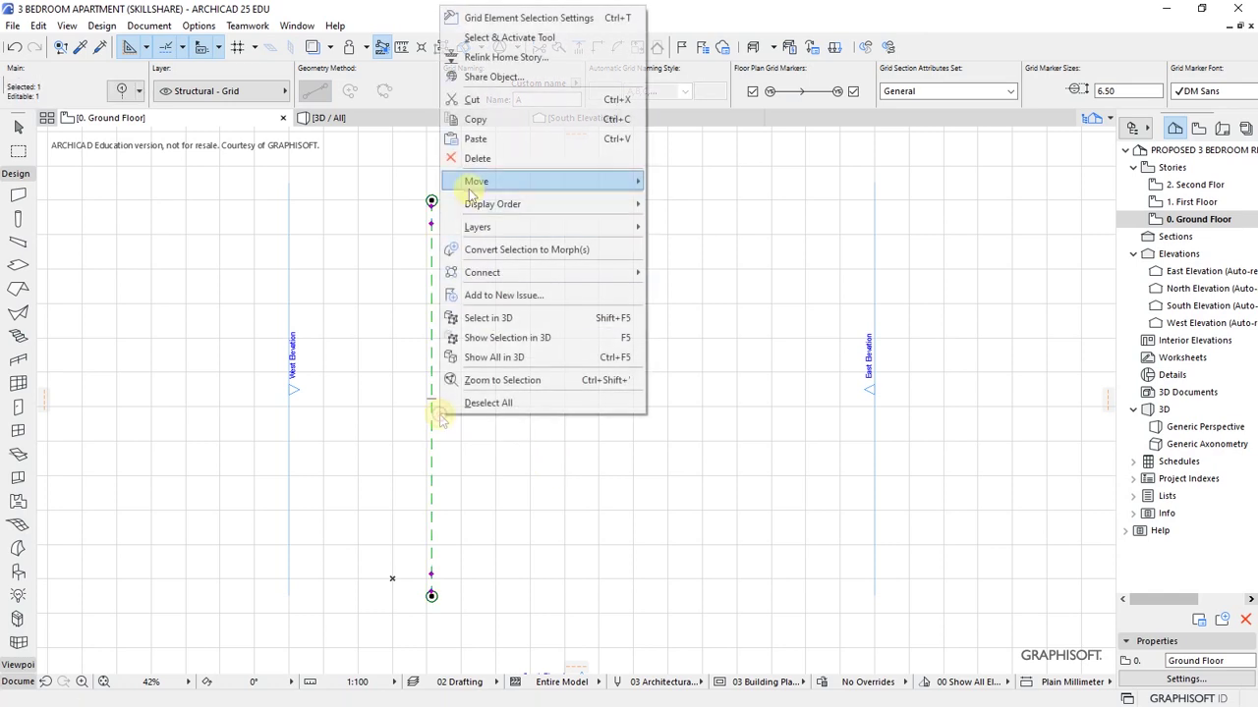
mouse_move(474, 186)
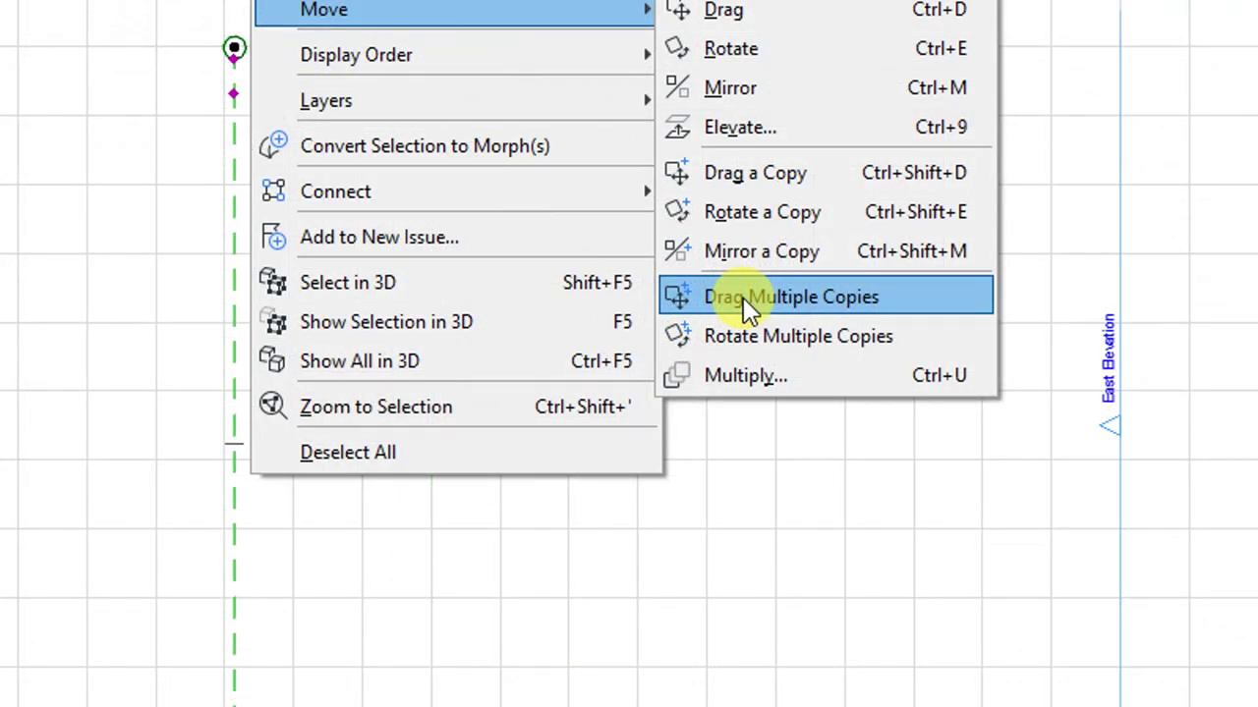
click(743, 297)
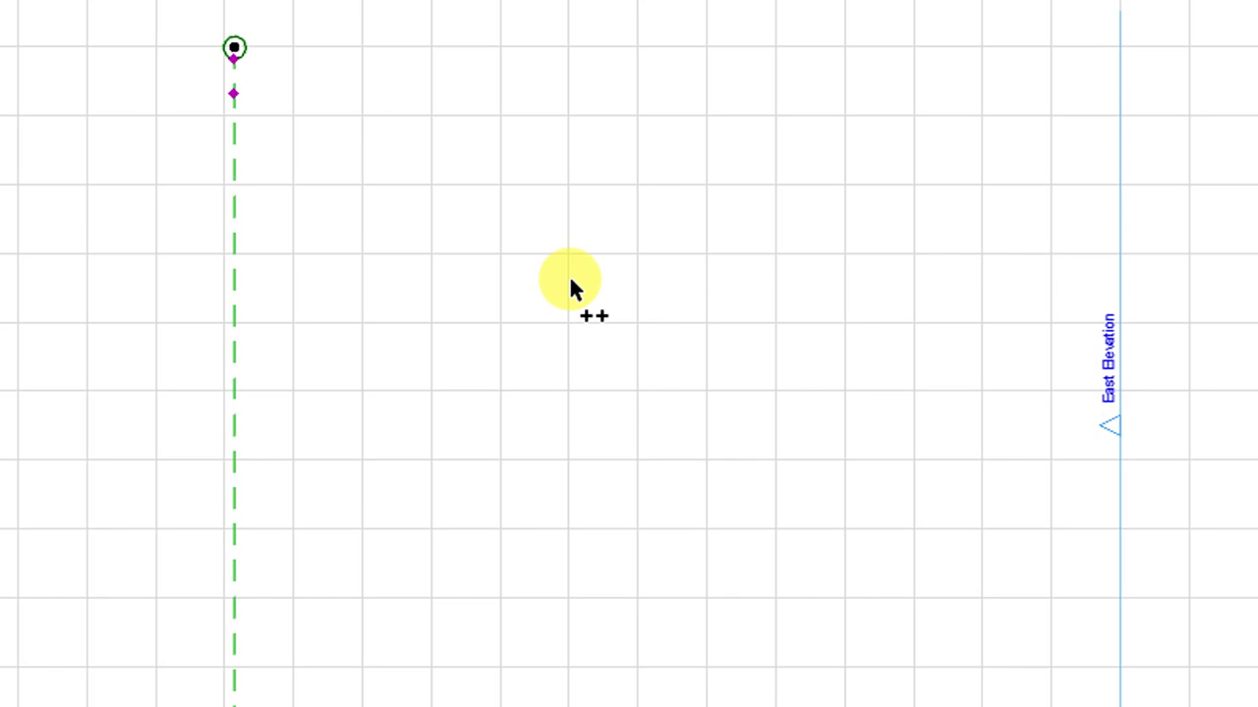
scroll(370, 108, up, 2)
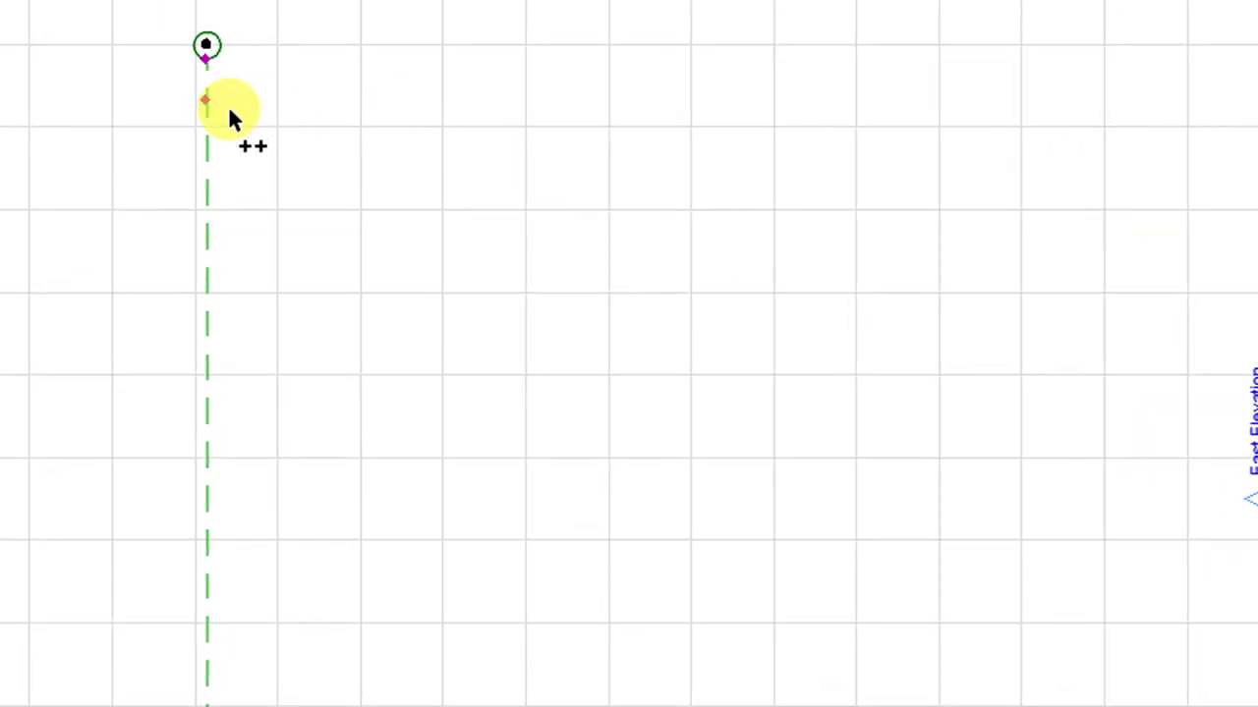
click(205, 100)
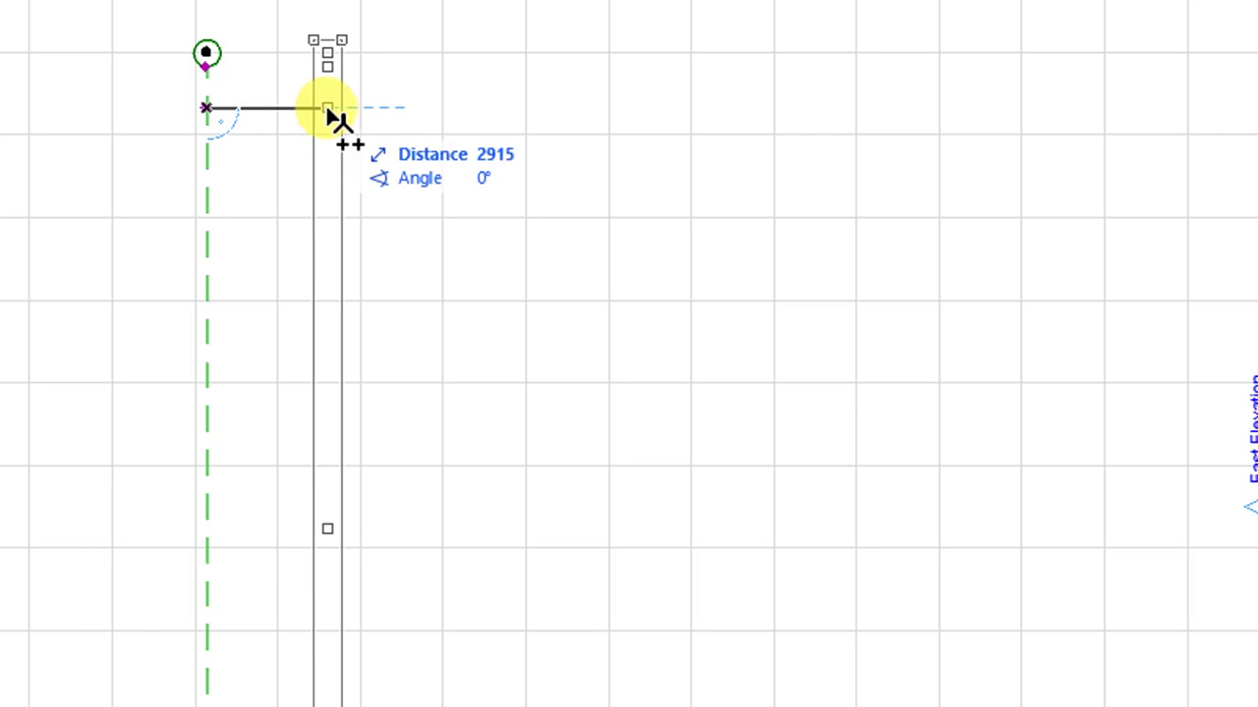
click(302, 108)
click(403, 110)
click(505, 111)
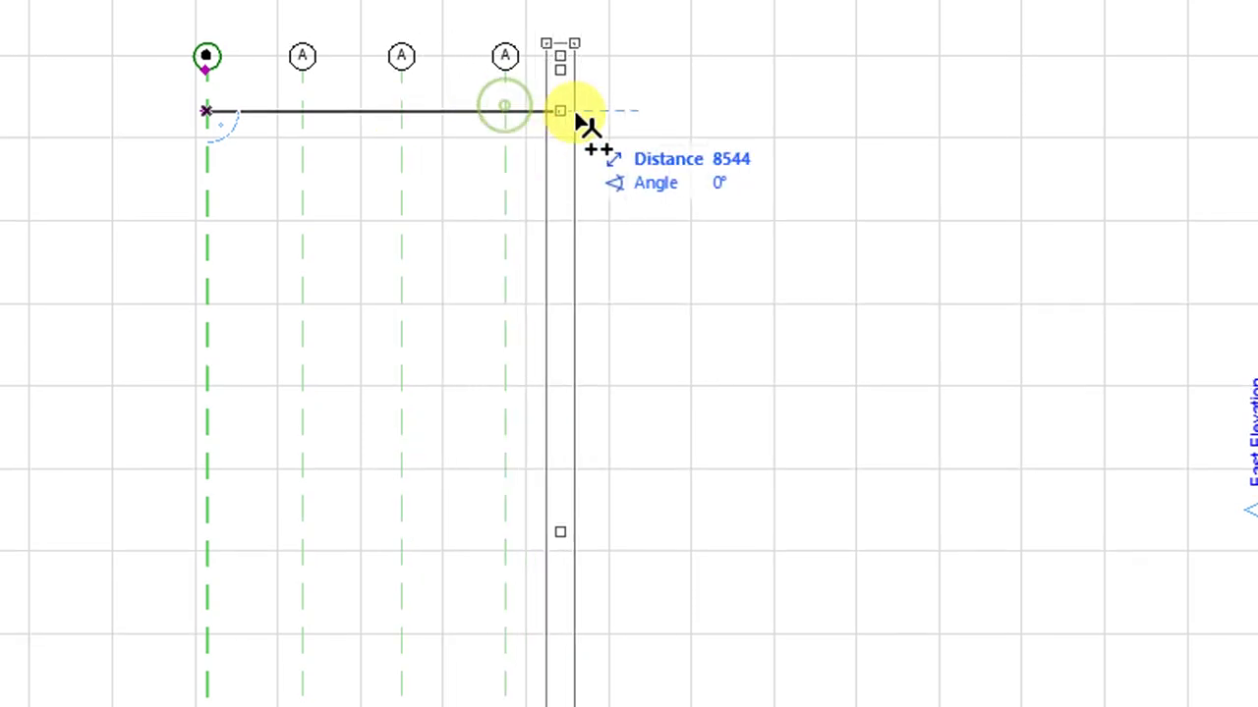
click(616, 111)
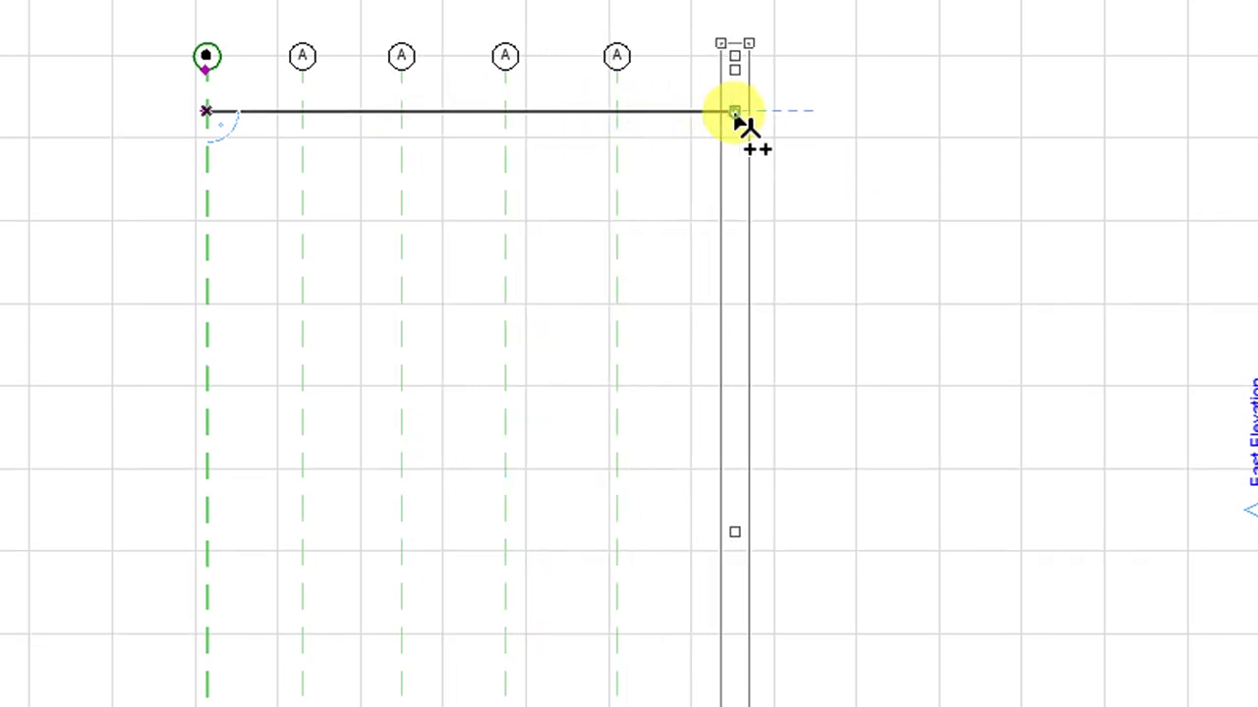
click(735, 111)
click(851, 111)
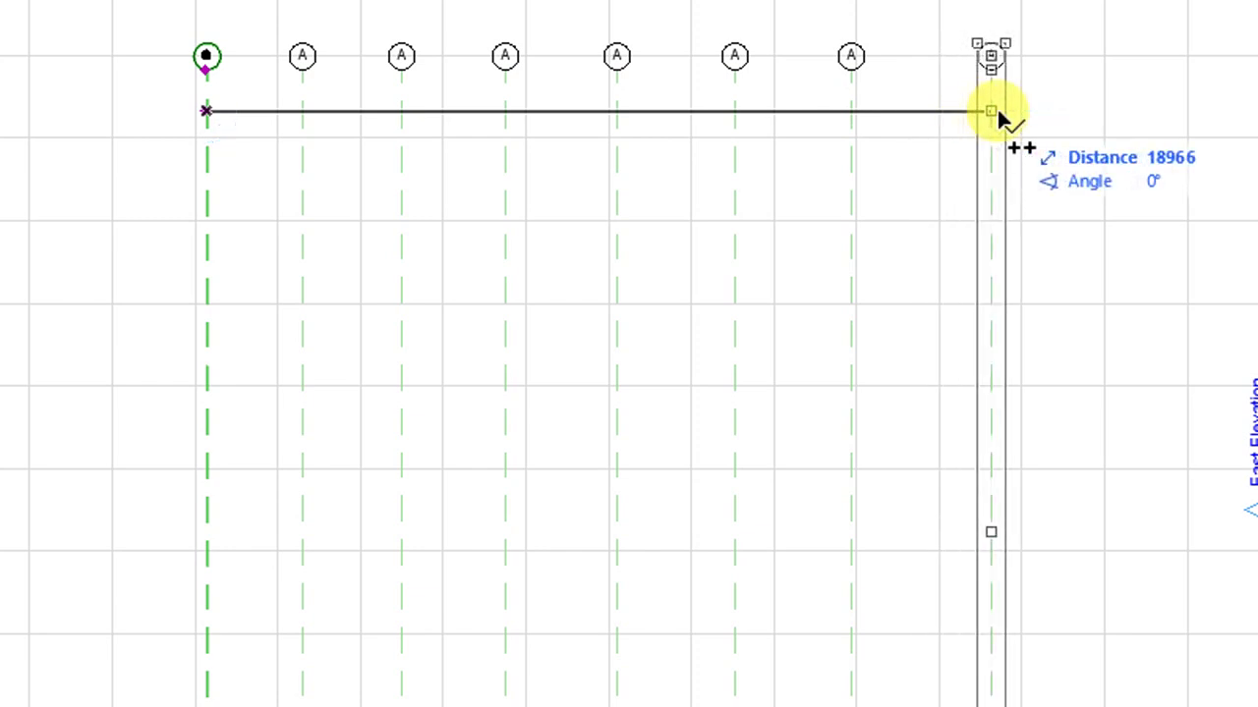
double_click(990, 111)
scroll(618, 161, down, 4)
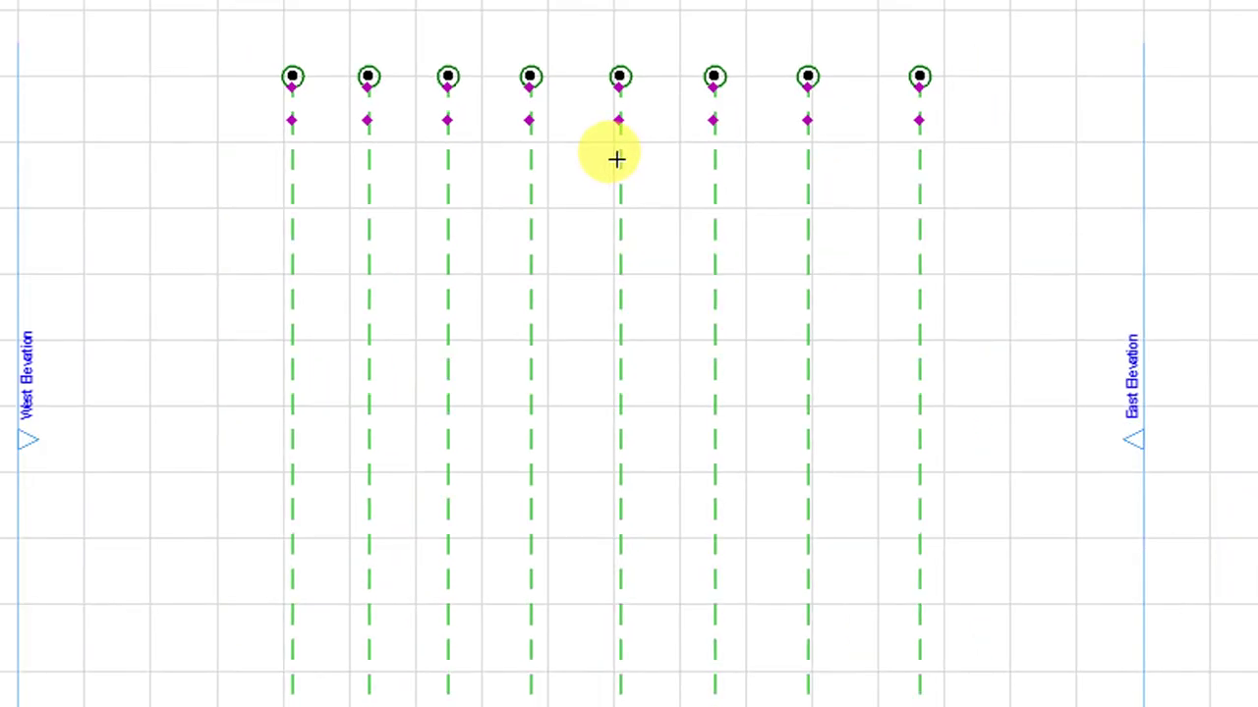
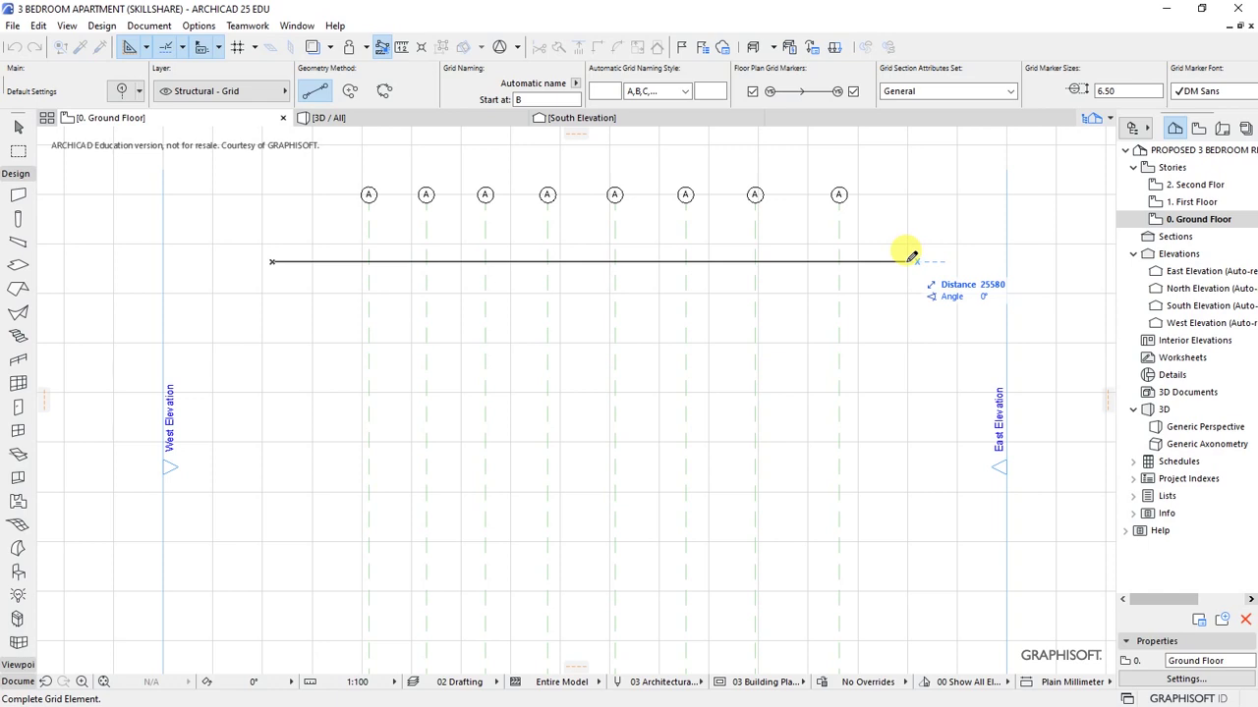
Step: Draw a horizontal grid line about 25580 mm long across the vertical grid lines, just below their upper markers
click(911, 258)
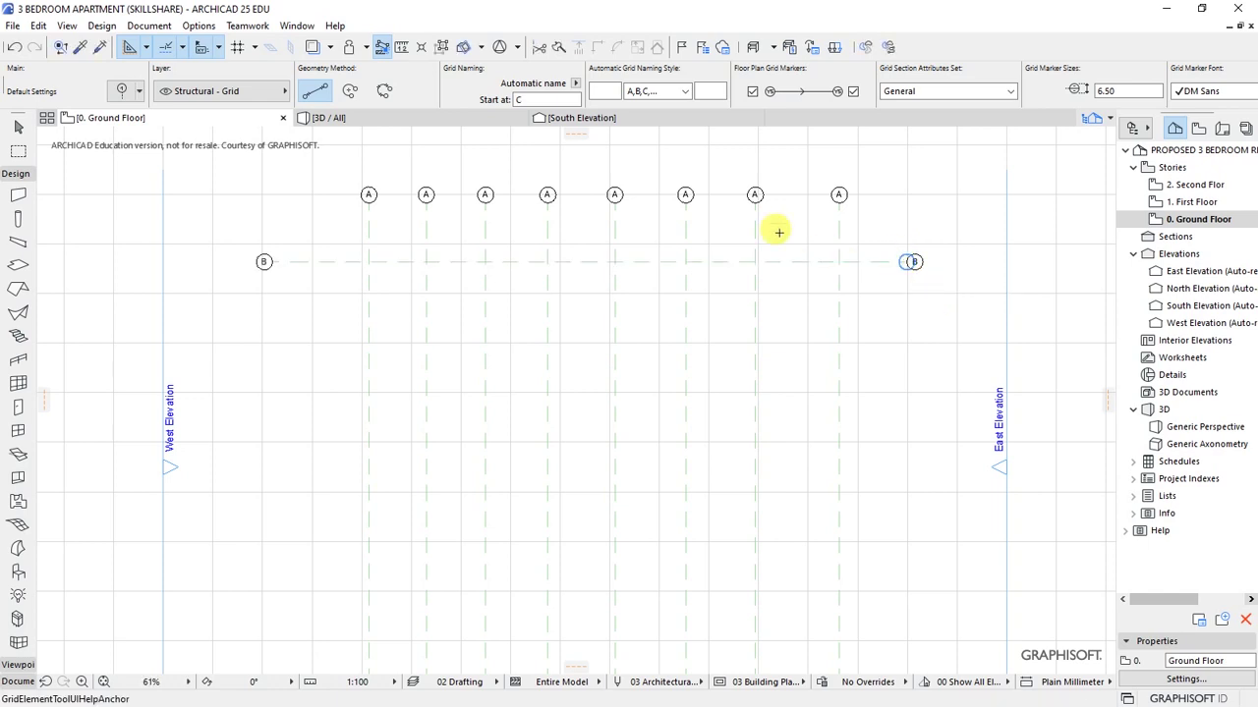
scroll(481, 229, down, 2)
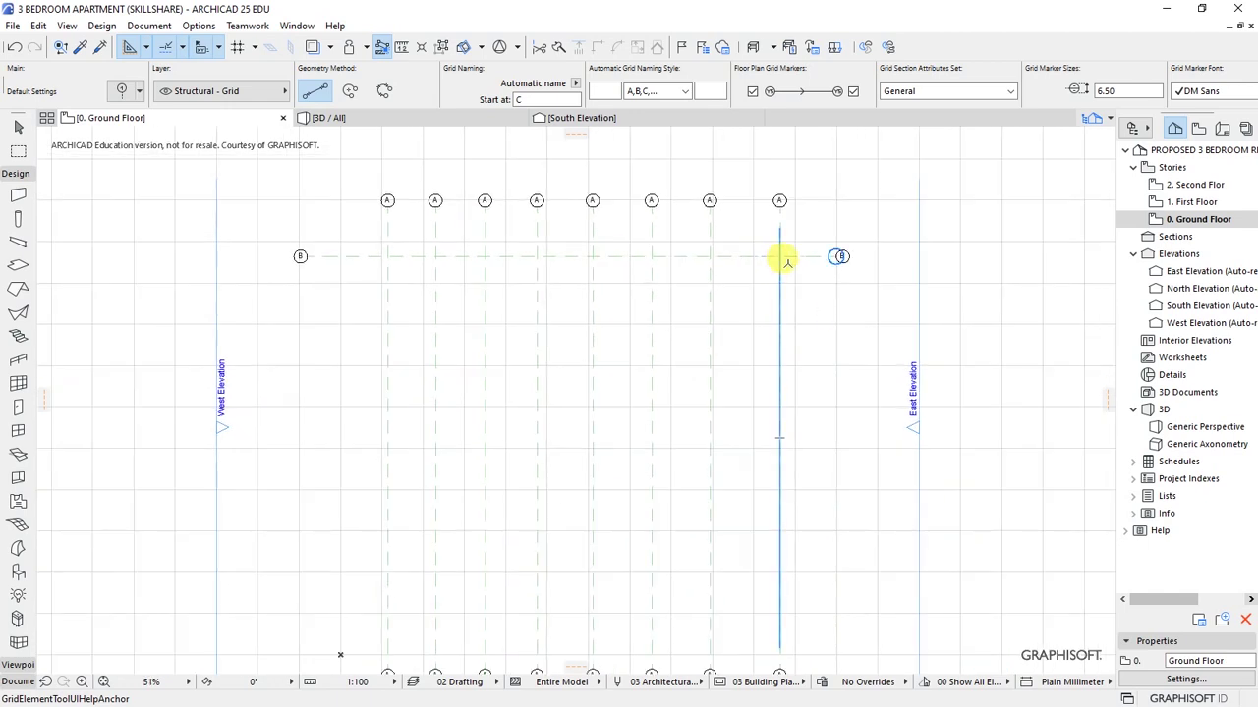
Step: Place the first five copies of the horizontal grid line with Drag Multiple Copies, spaced downward toward the South Elevation
click(784, 257)
right_click(792, 283)
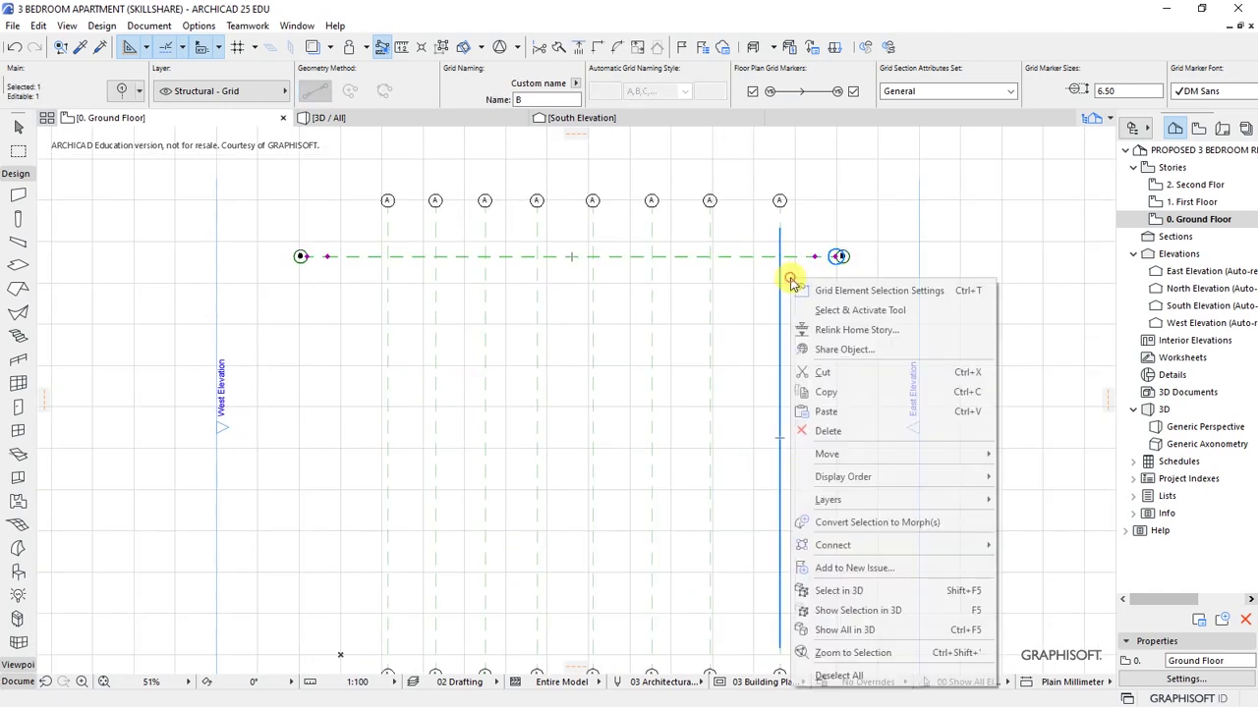
mouse_move(815, 455)
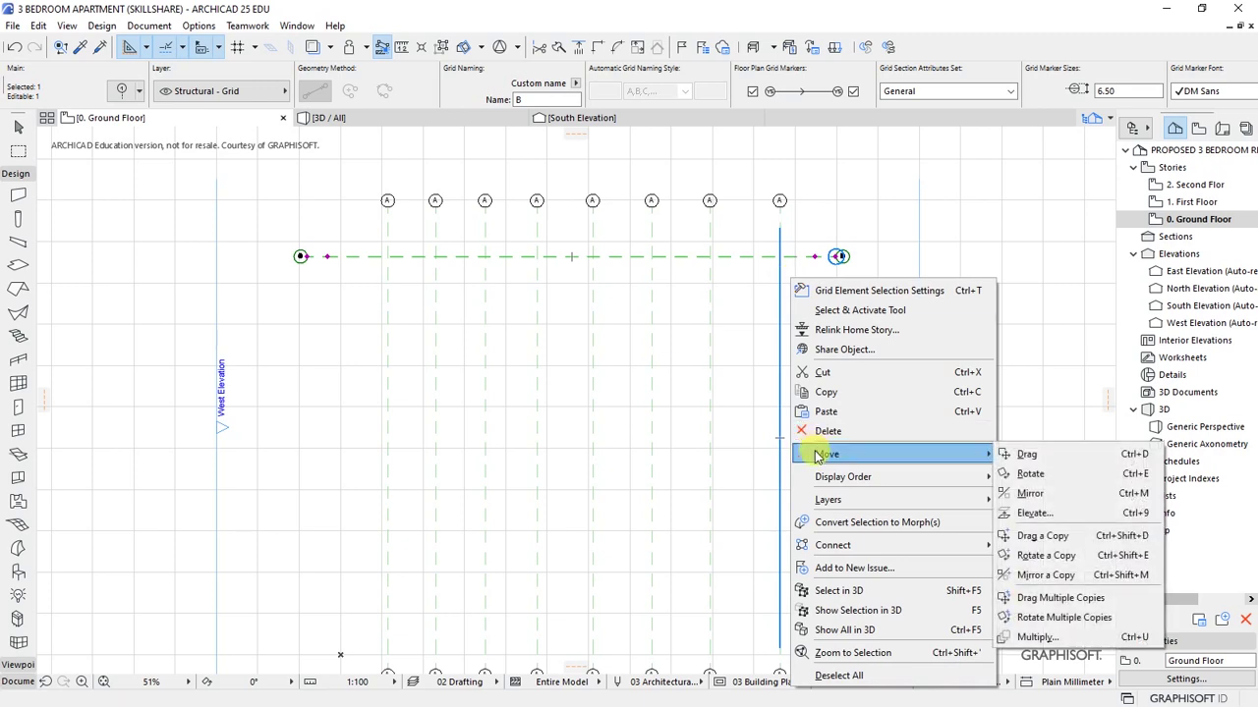
click(1034, 599)
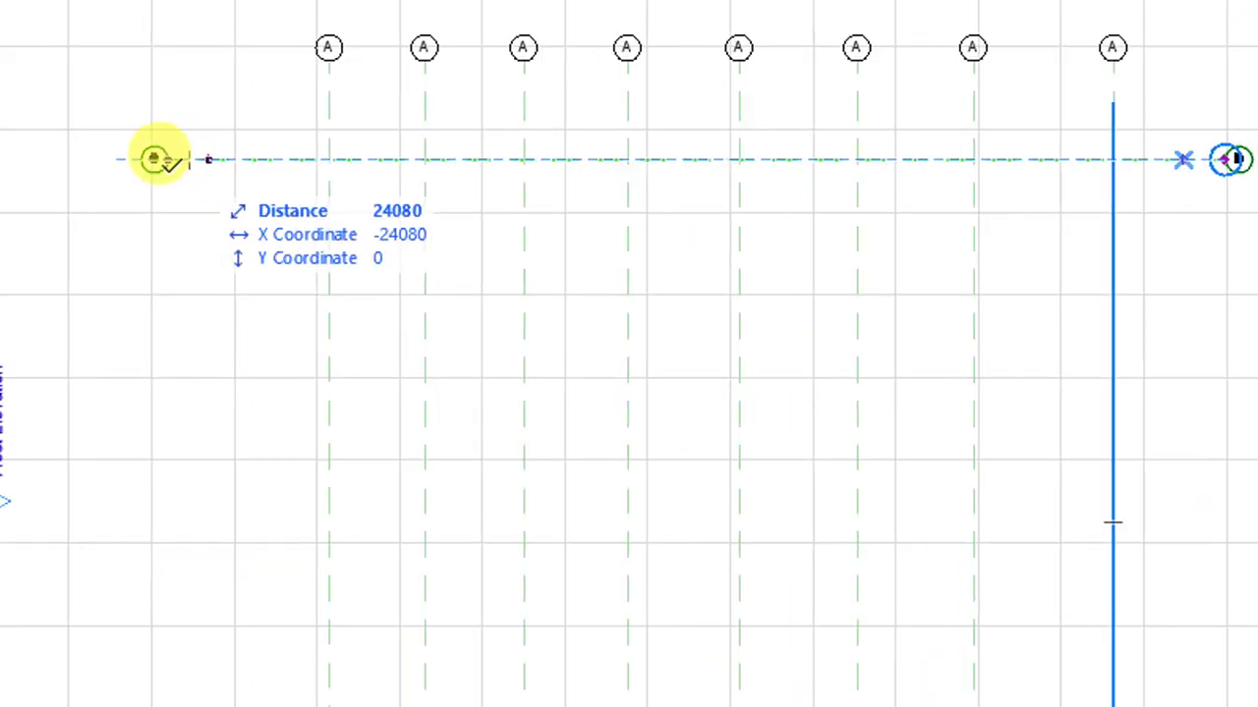
click(263, 159)
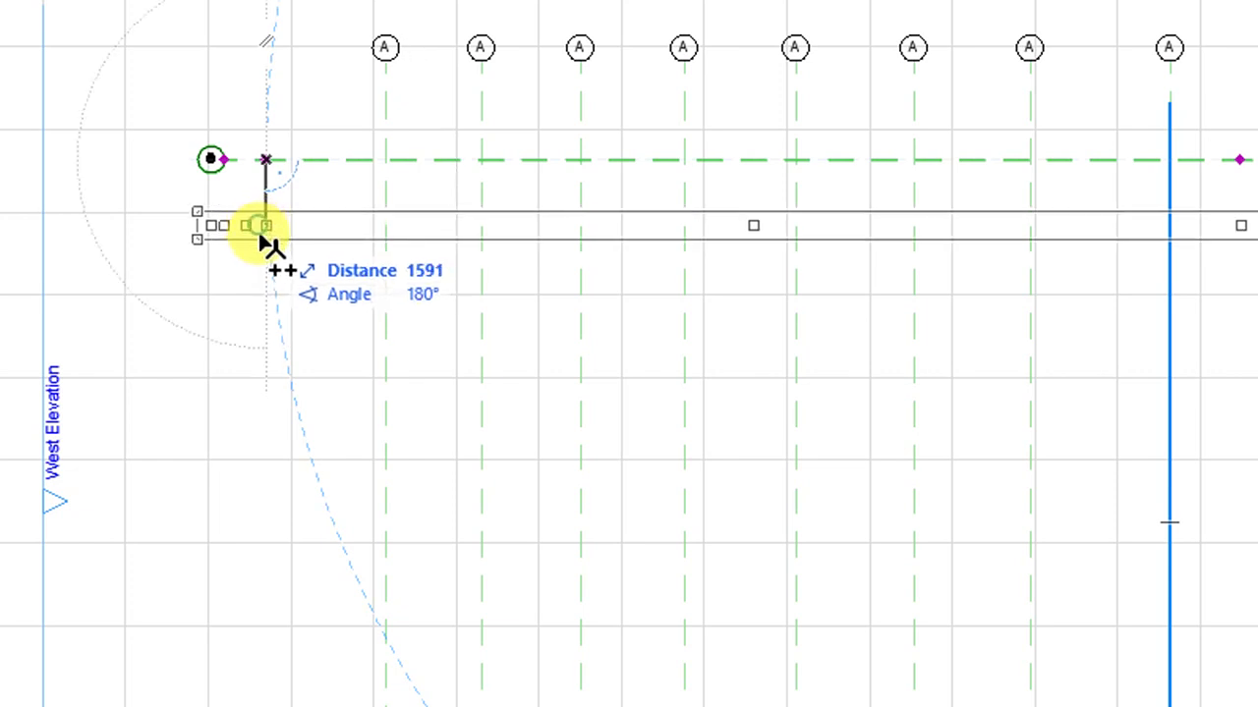
click(265, 225)
click(266, 300)
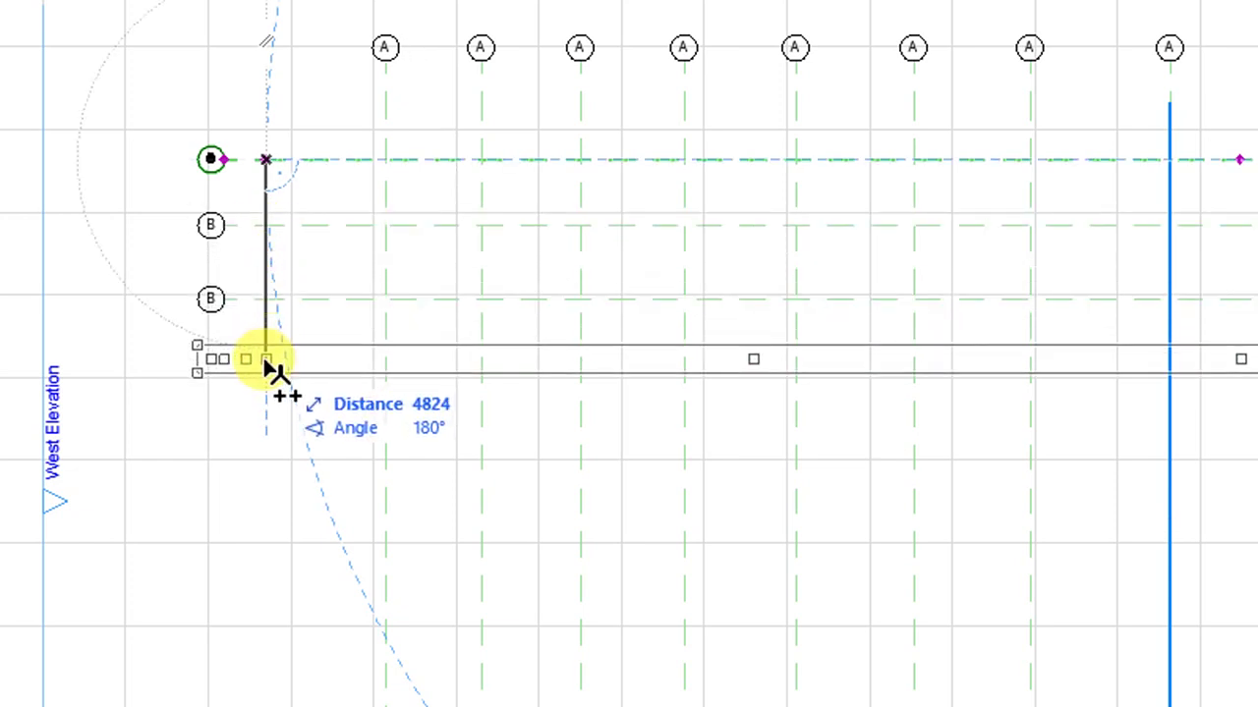
click(272, 372)
click(273, 439)
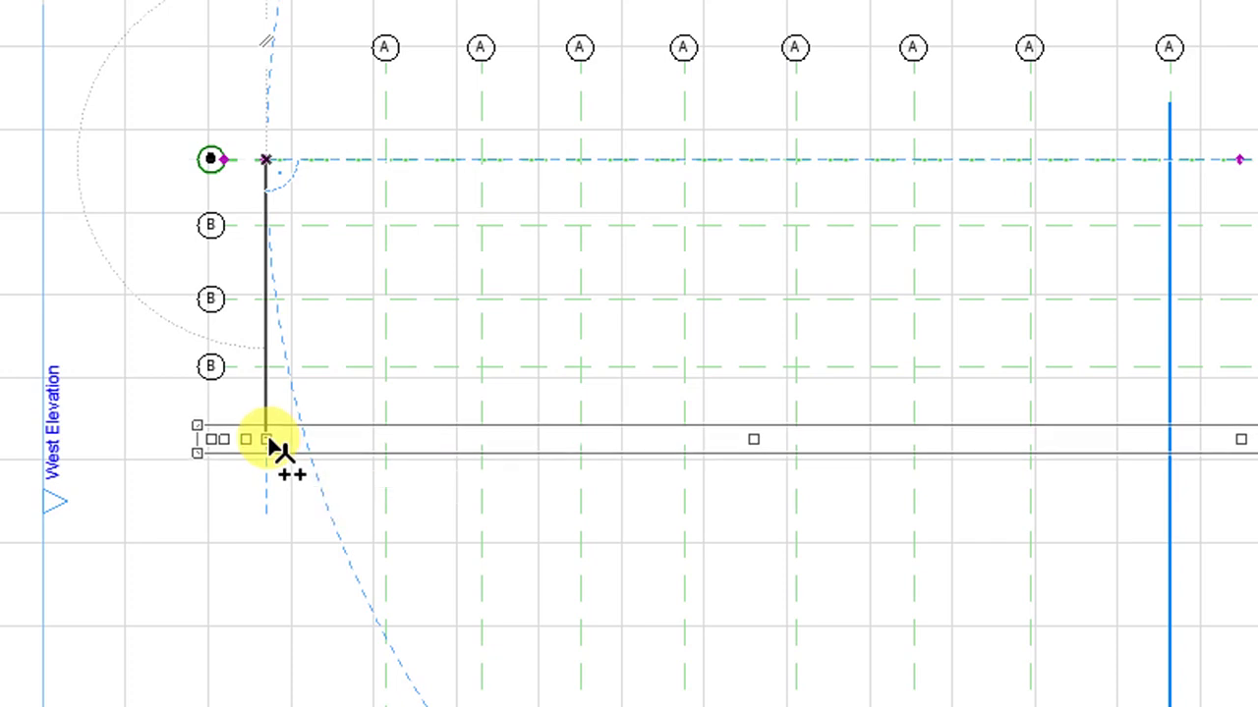
click(284, 520)
Step: Place three more copies of the horizontal grid line further toward the South Elevation, finish copying and deselect the lines
scroll(331, 469, down, 2)
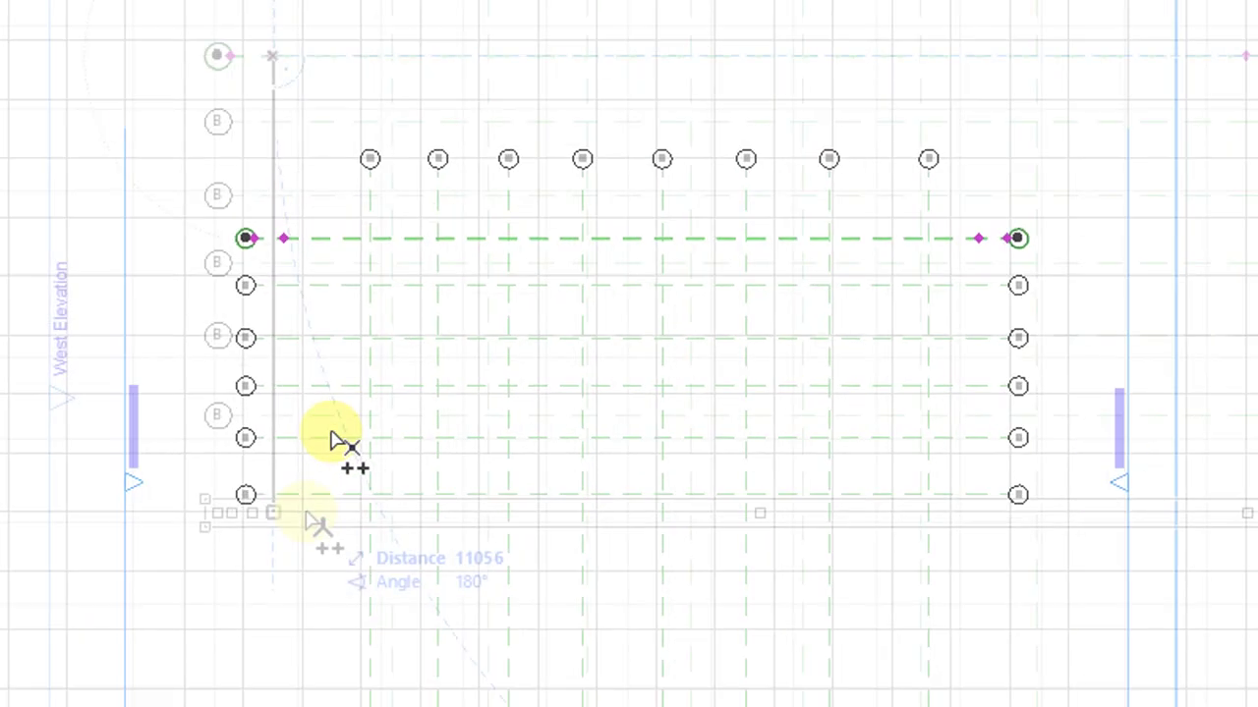
scroll(344, 457, up, 2)
scroll(337, 514, down, 3)
scroll(323, 491, up, 4)
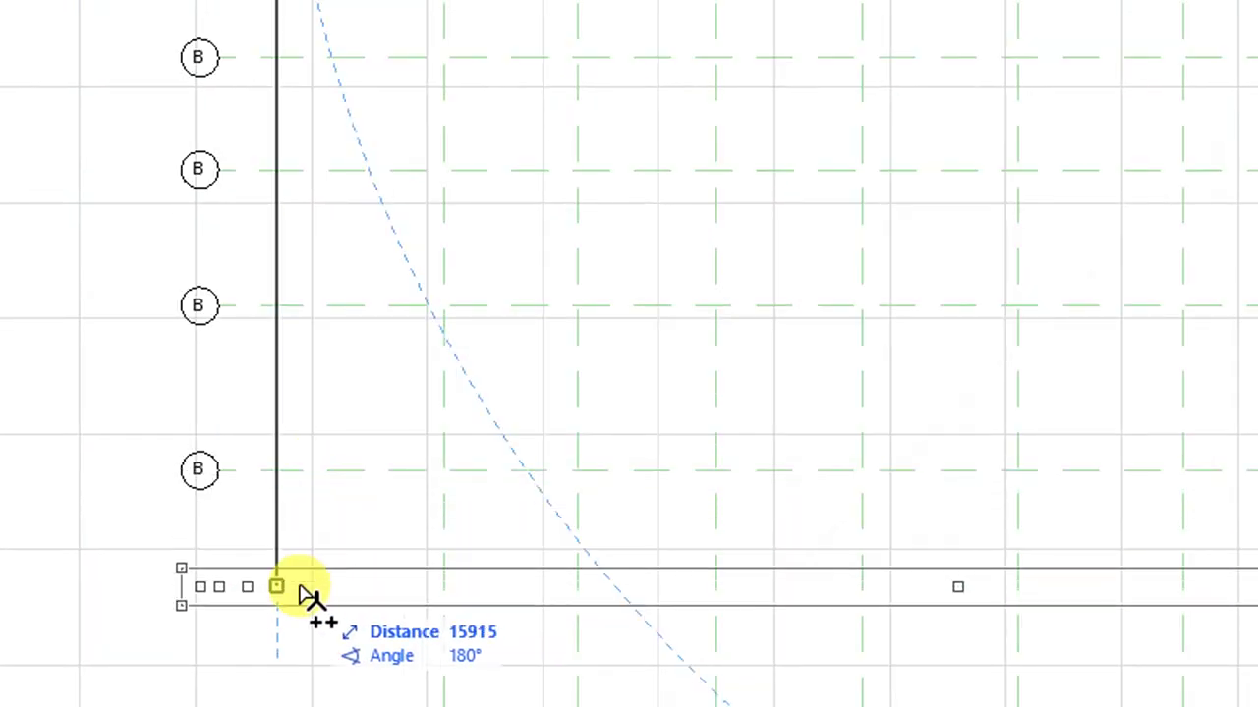
click(303, 599)
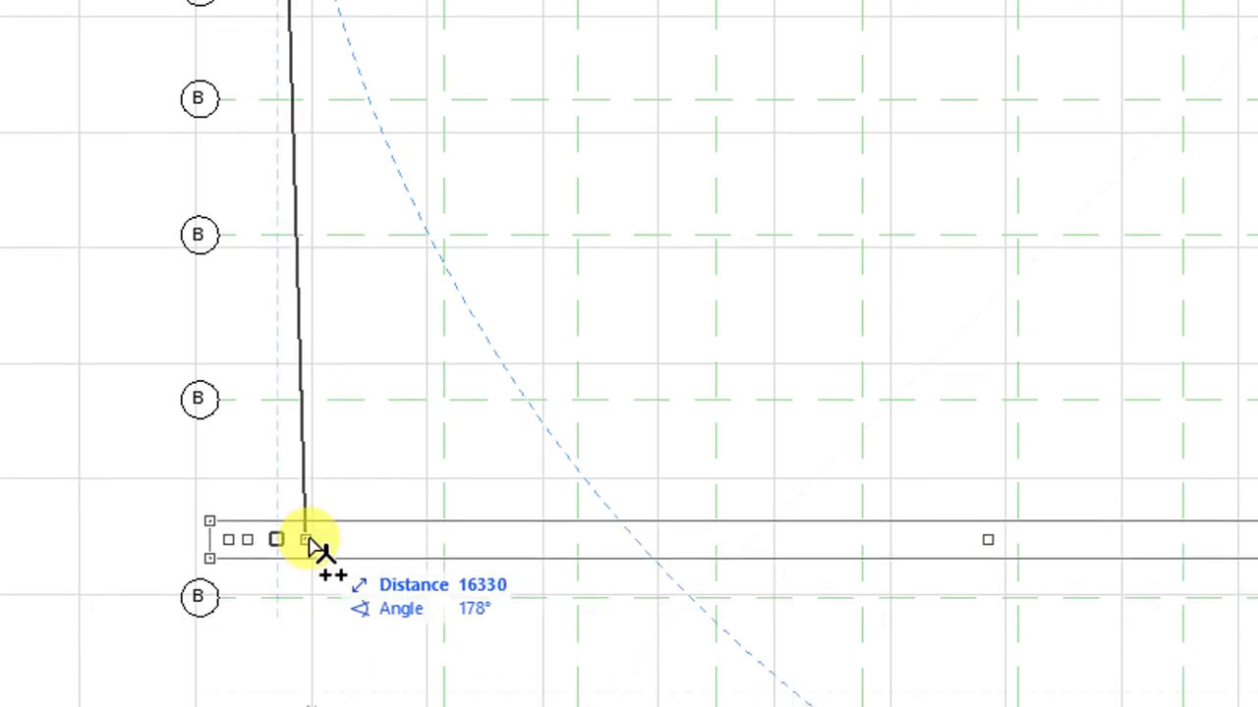
key(Escape)
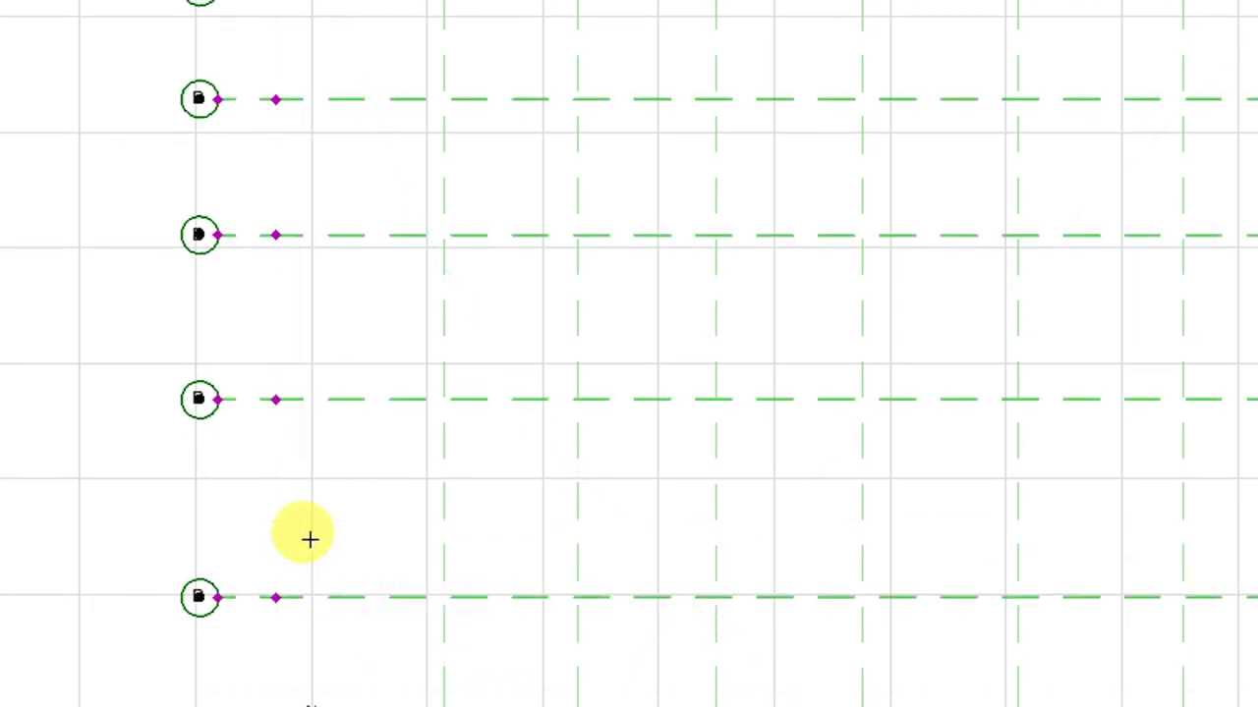
scroll(304, 536, down, 3)
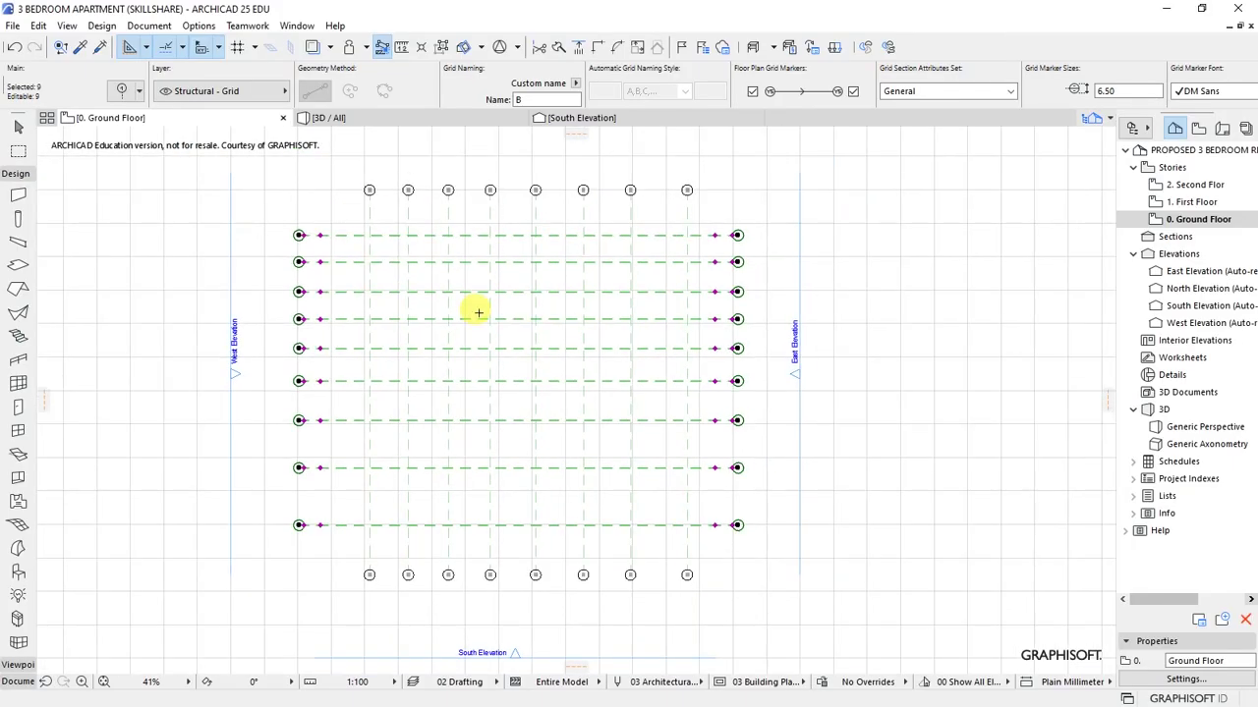
scroll(358, 275, up, 1)
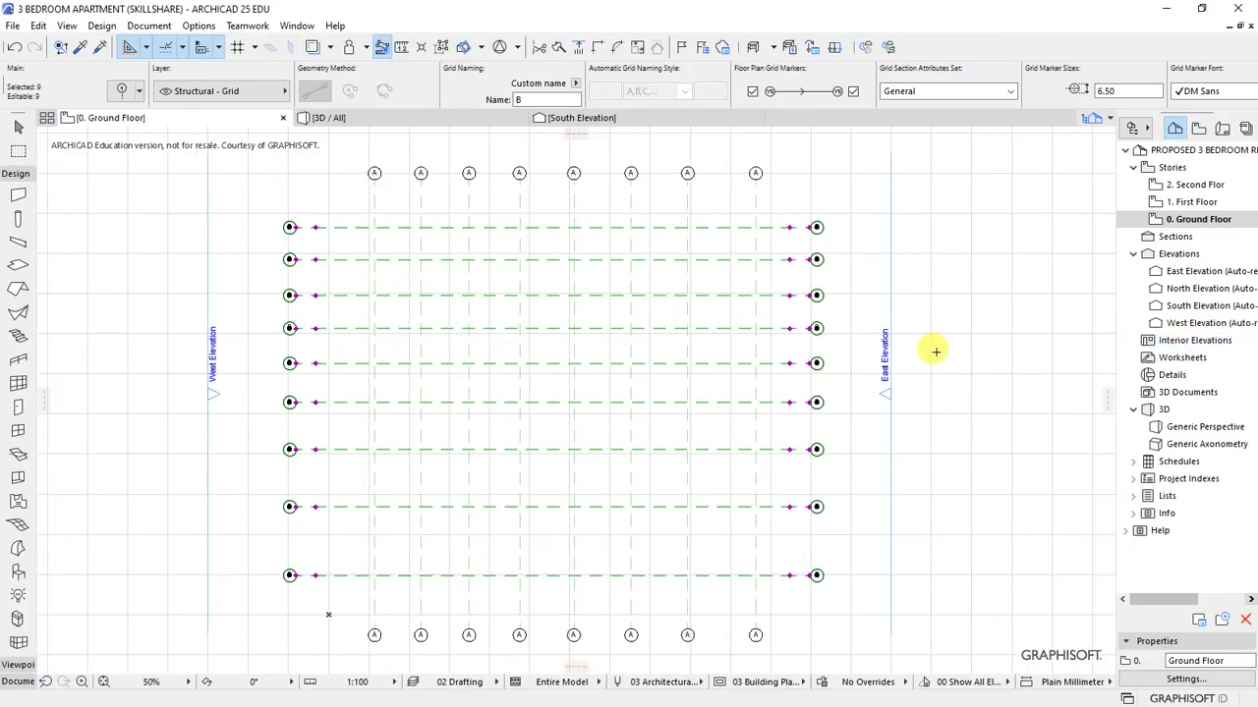
key(Escape)
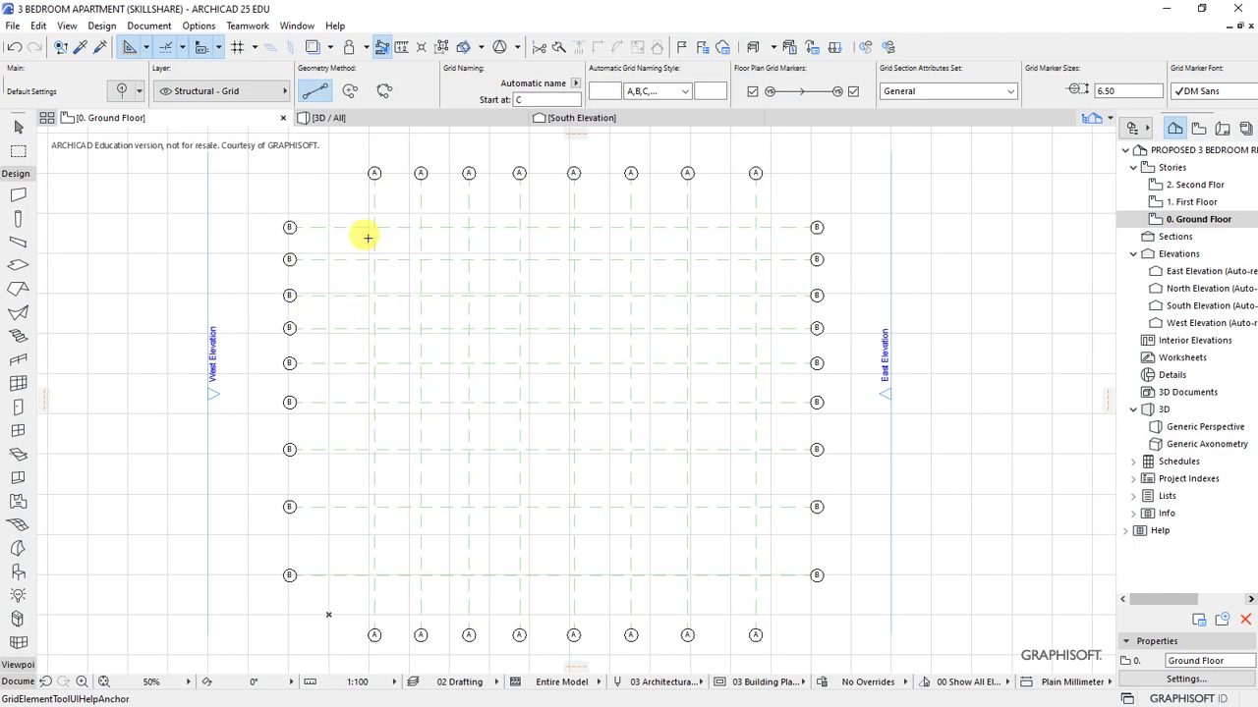
Step: Rename the second and third vertical grid lines, counted from the West Elevation, as B and C
scroll(533, 144, up, 3)
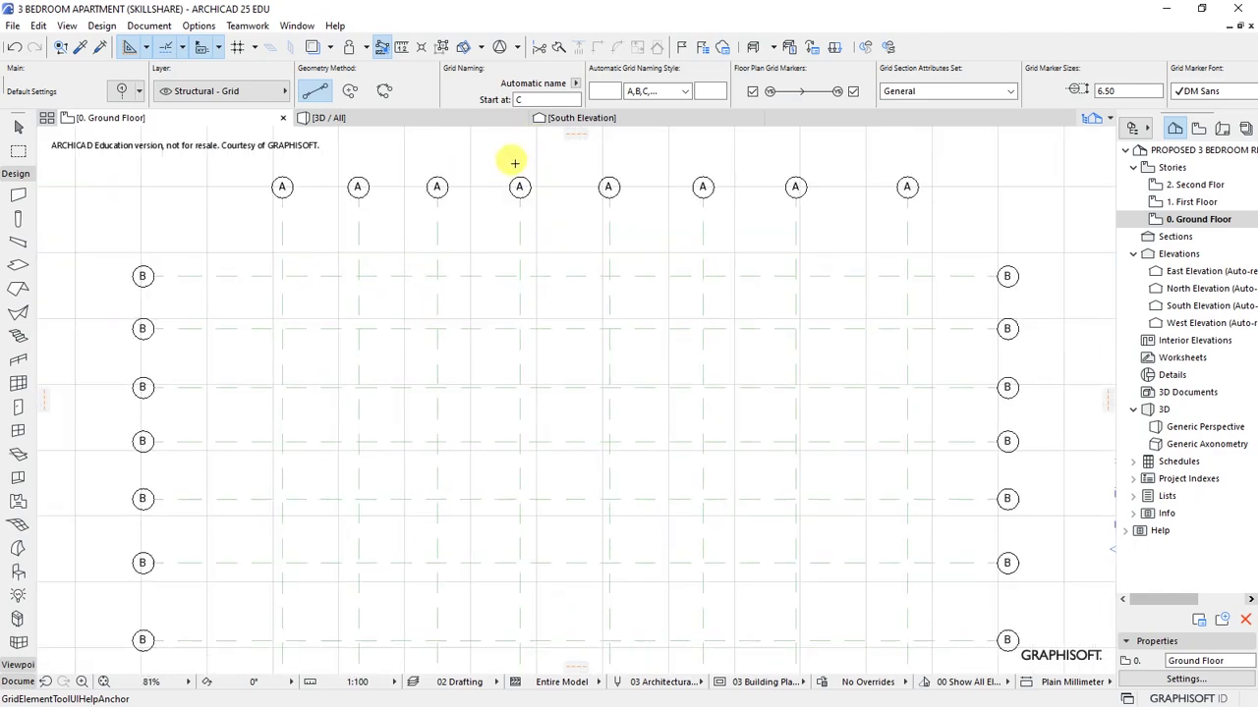
scroll(405, 372, down, 2)
scroll(467, 204, up, 2)
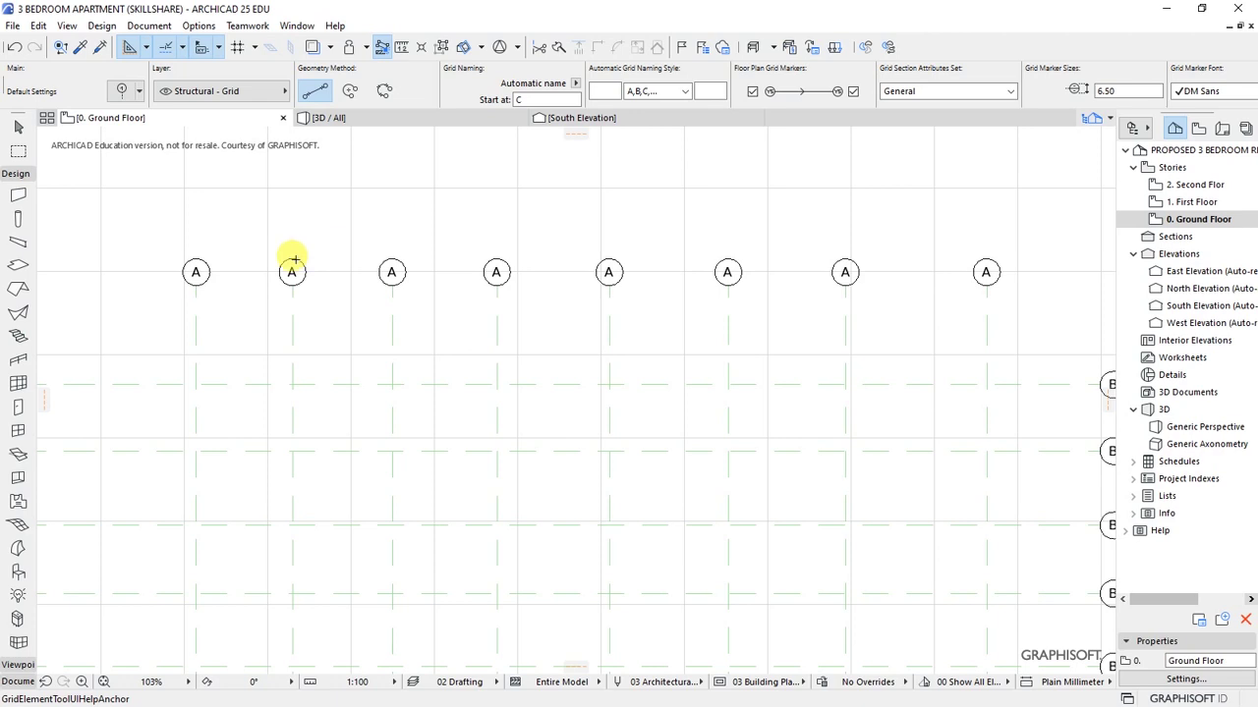
shift+click(292, 325)
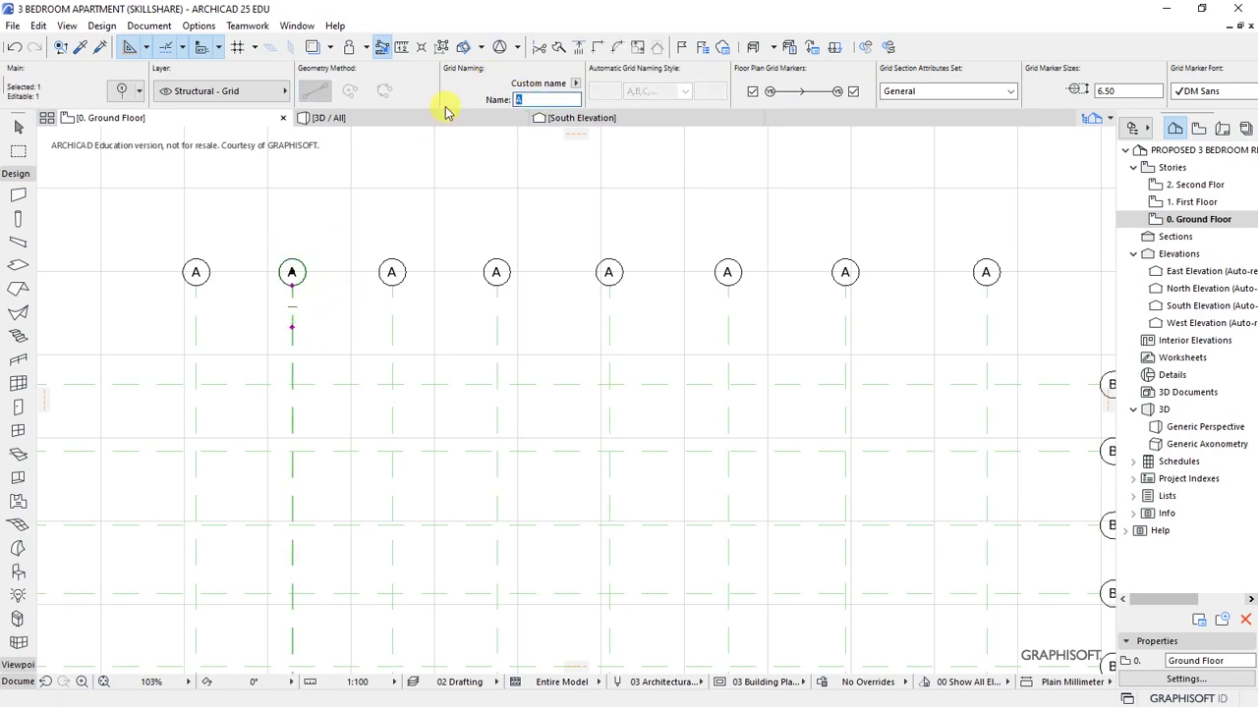
text(B)
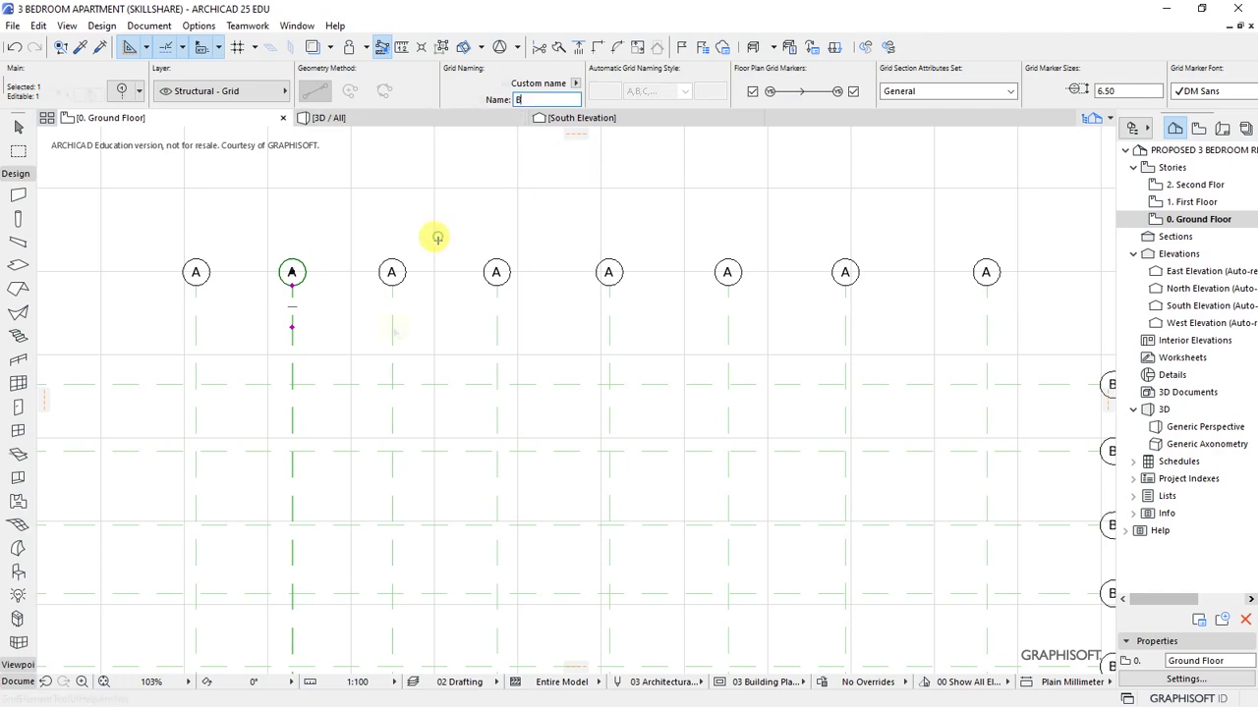
shift+click(392, 326)
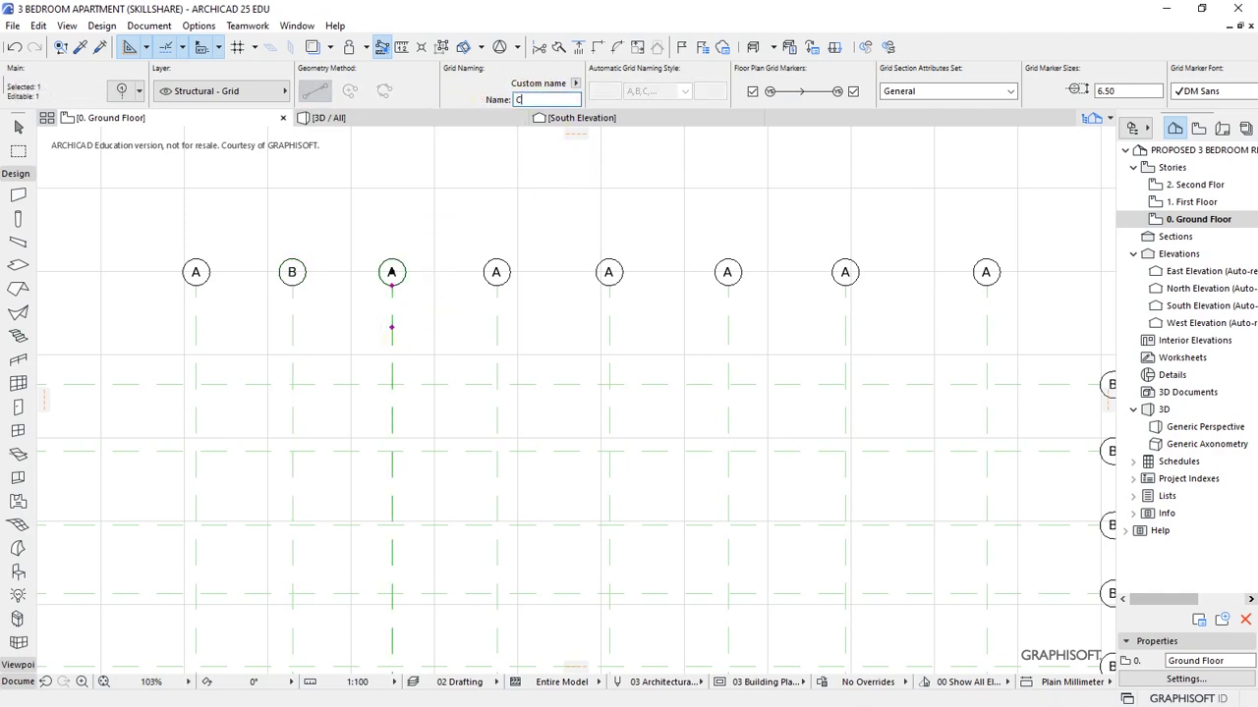
text(C)
key(Return)
Step: Rename the fourth and fifth vertical grid lines as D and E
shift+click(496, 327)
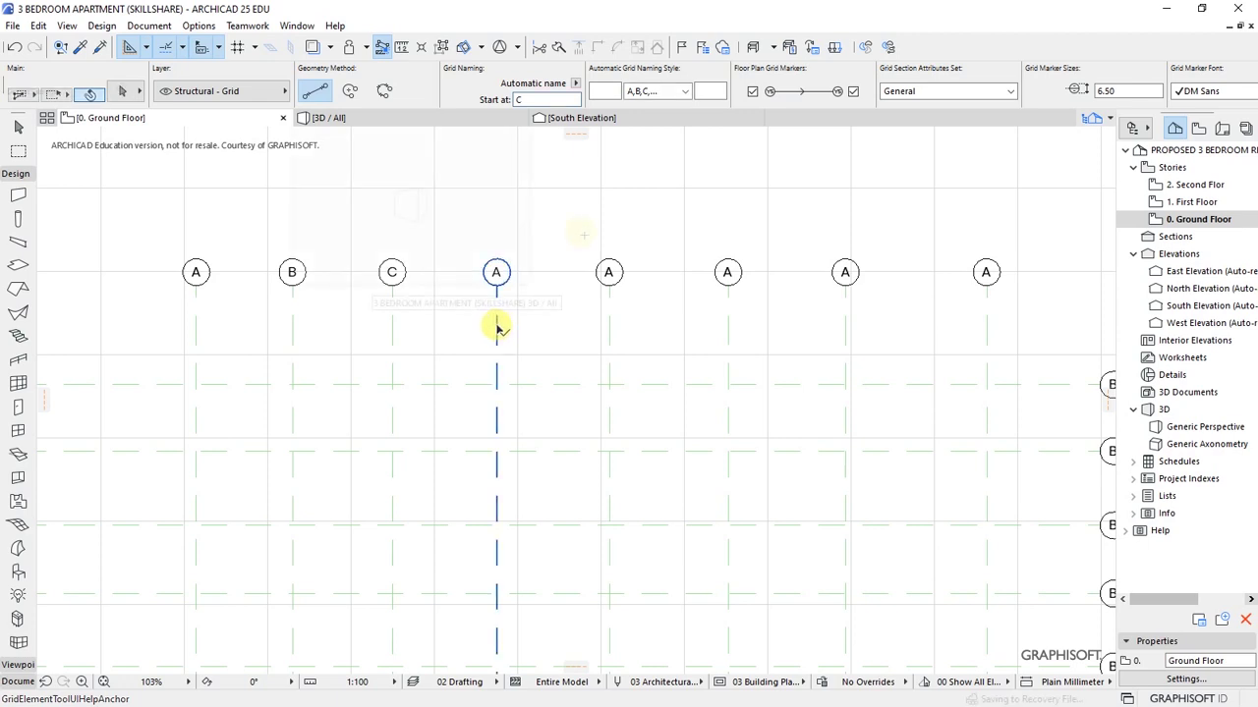
text(D)
key(Return)
shift+click(608, 304)
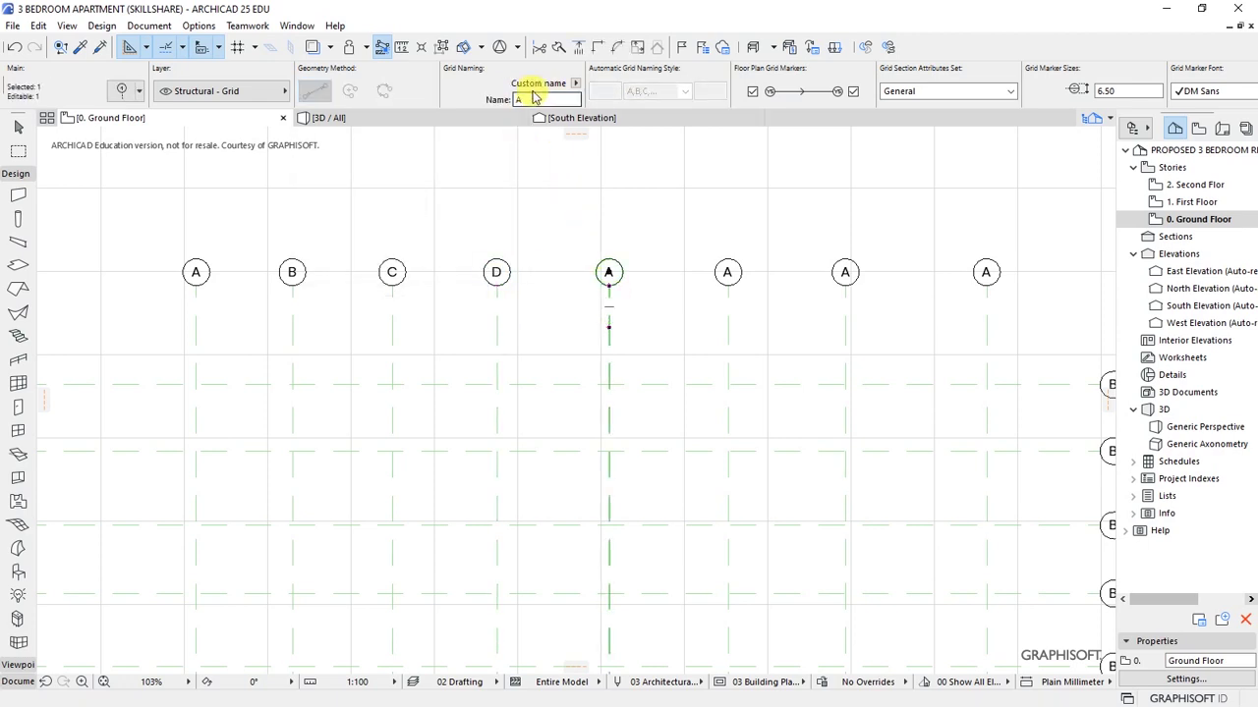
text(E)
key(Return)
Step: Rename the sixth and seventh vertical grid lines as F and G
shift+click(752, 239)
text(F)
key(Return)
shift+click(845, 306)
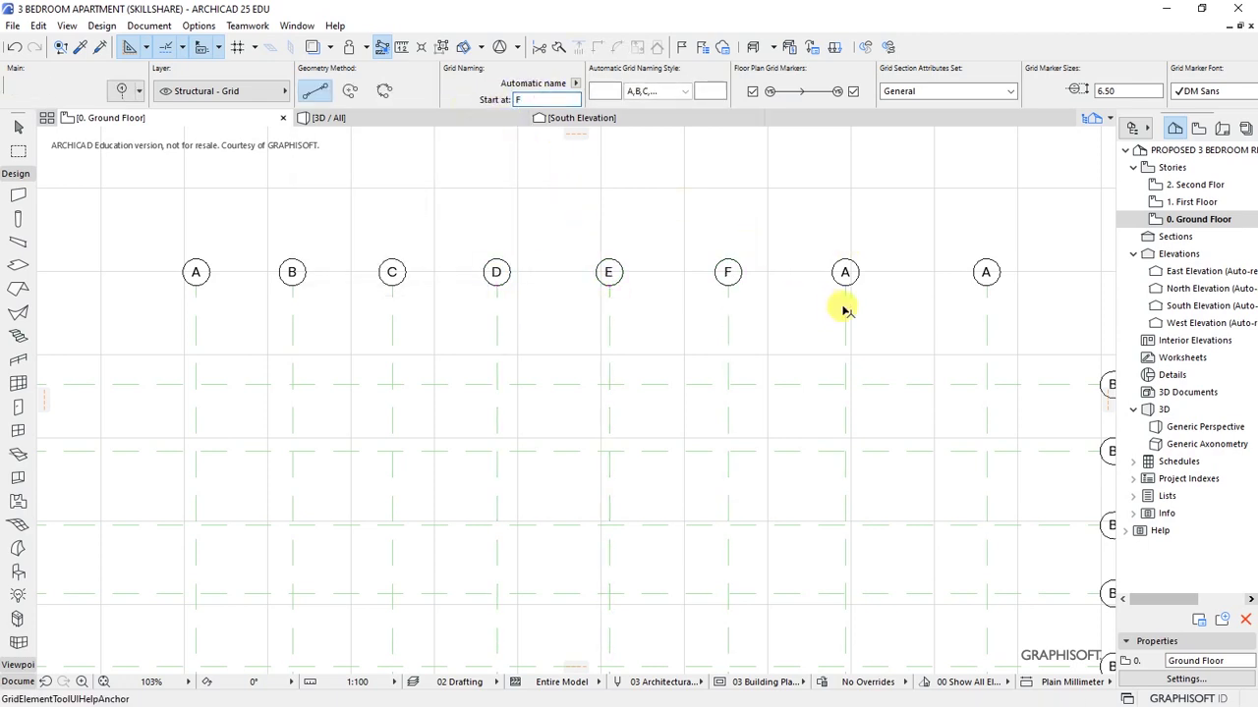
click(531, 100)
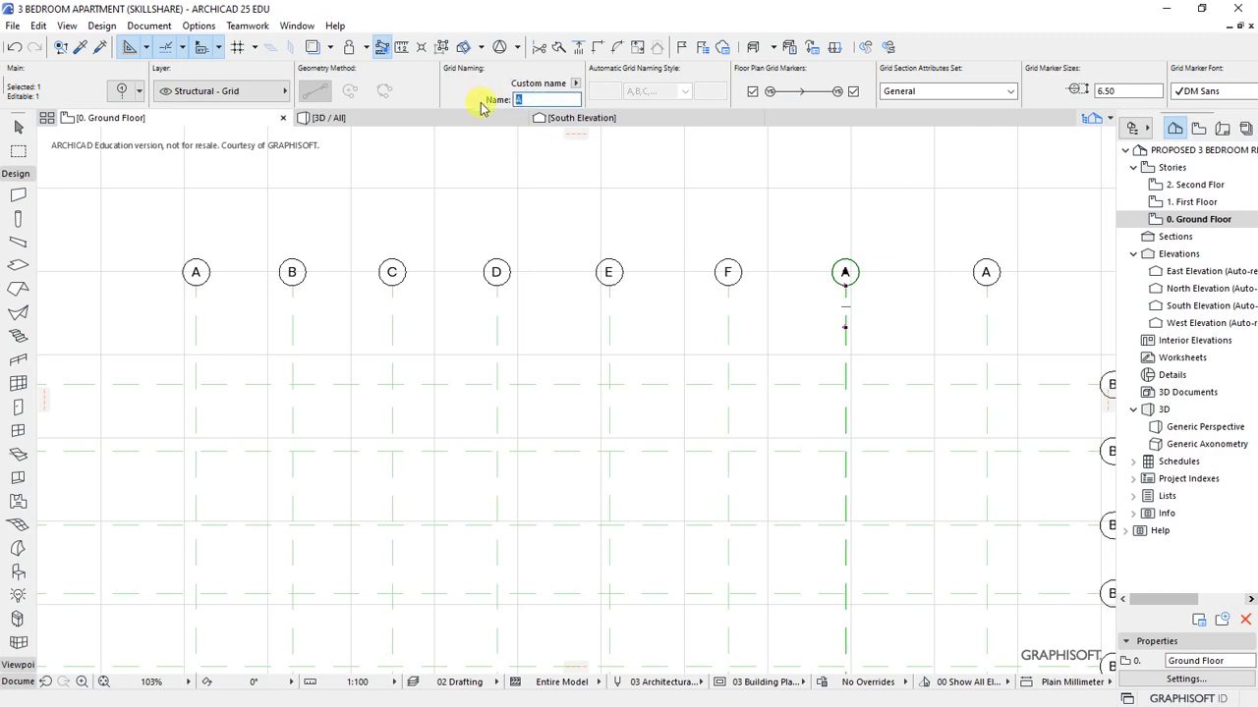
key(Return)
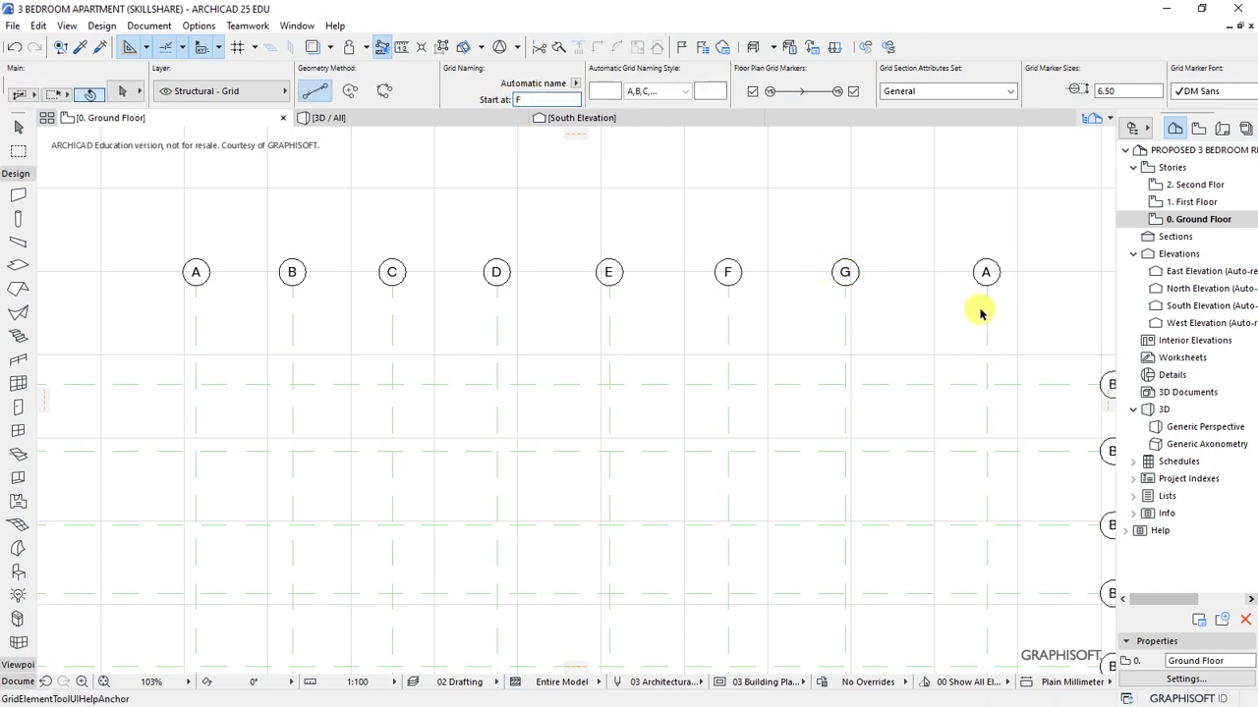
Step: Rename the eighth vertical grid line, the one nearest the East Elevation, as H
shift+click(985, 312)
click(530, 101)
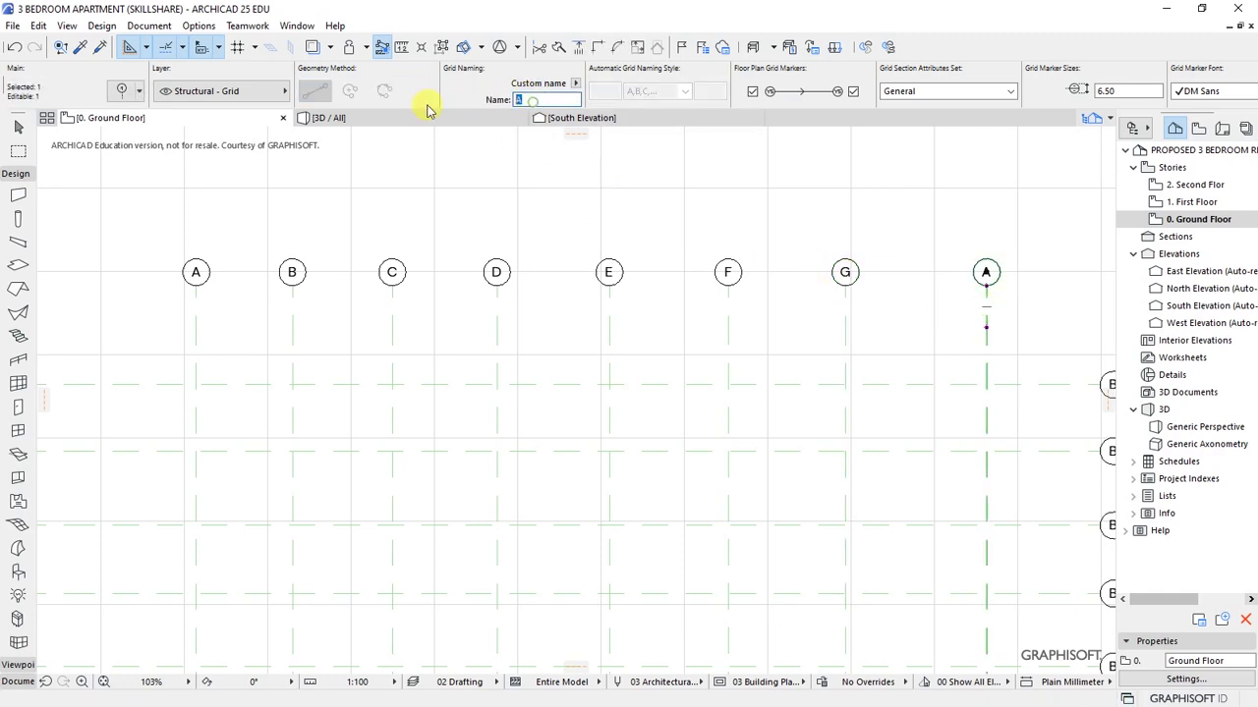
key(Return)
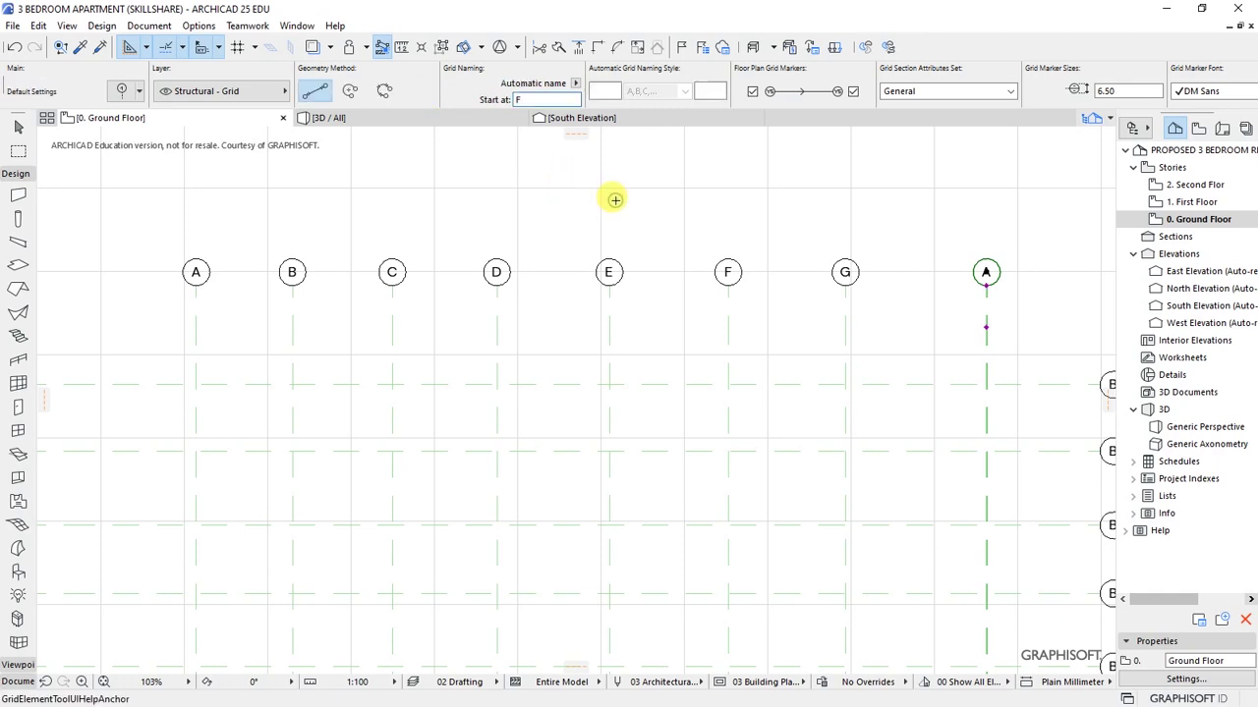
Step: Rename the first and second horizontal grid lines, counted from the North Elevation, as 1 and 2
scroll(514, 191, down, 5)
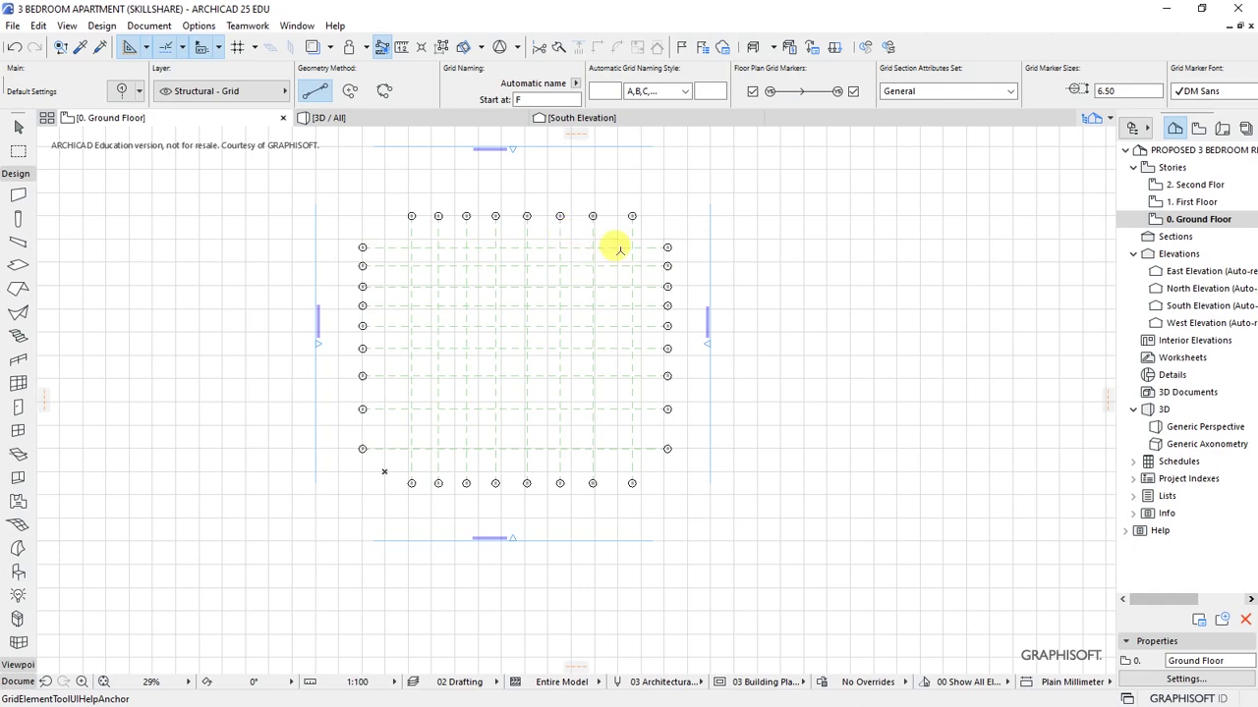
scroll(727, 343, down, 2)
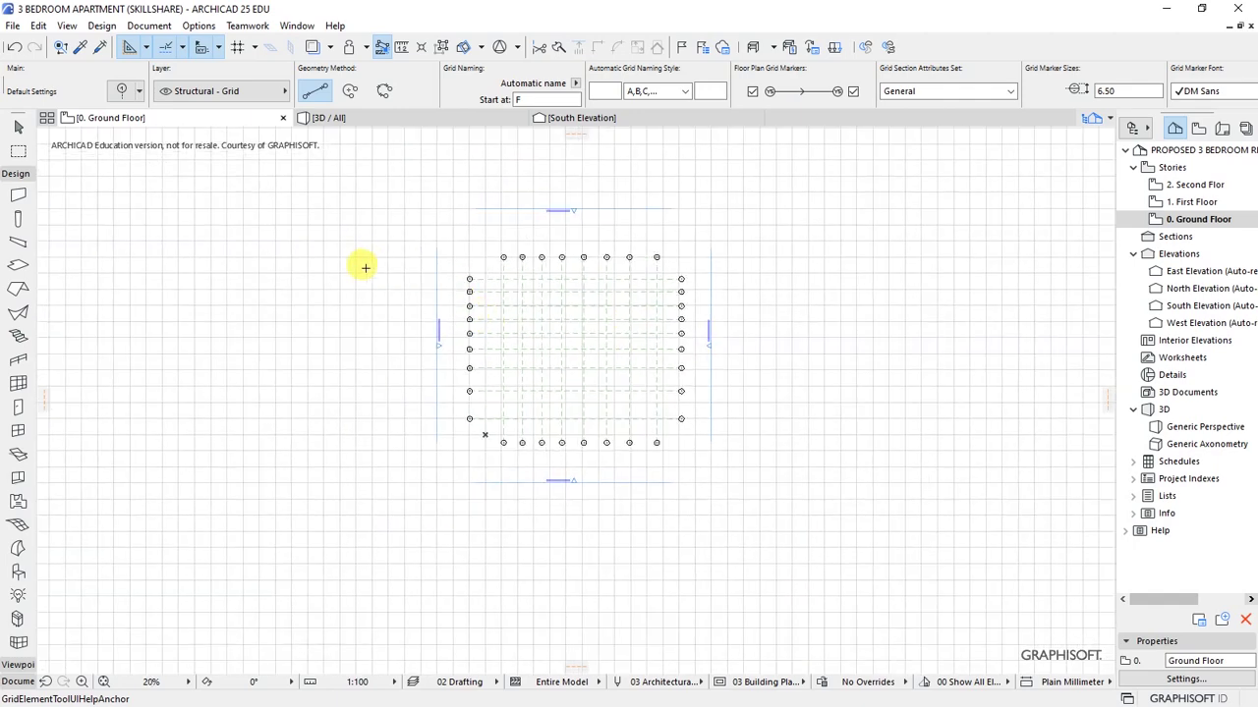
scroll(556, 262, up, 8)
click(617, 238)
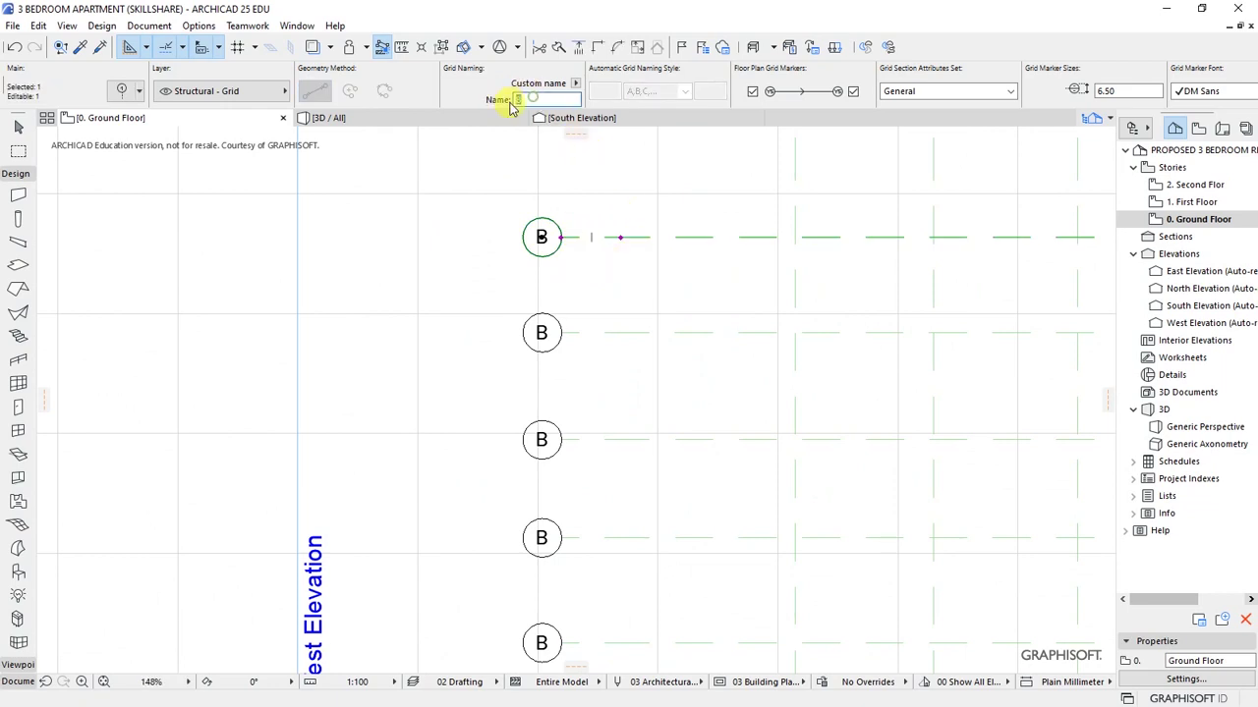
text(1)
key(Return)
click(619, 333)
click(545, 100)
text(2)
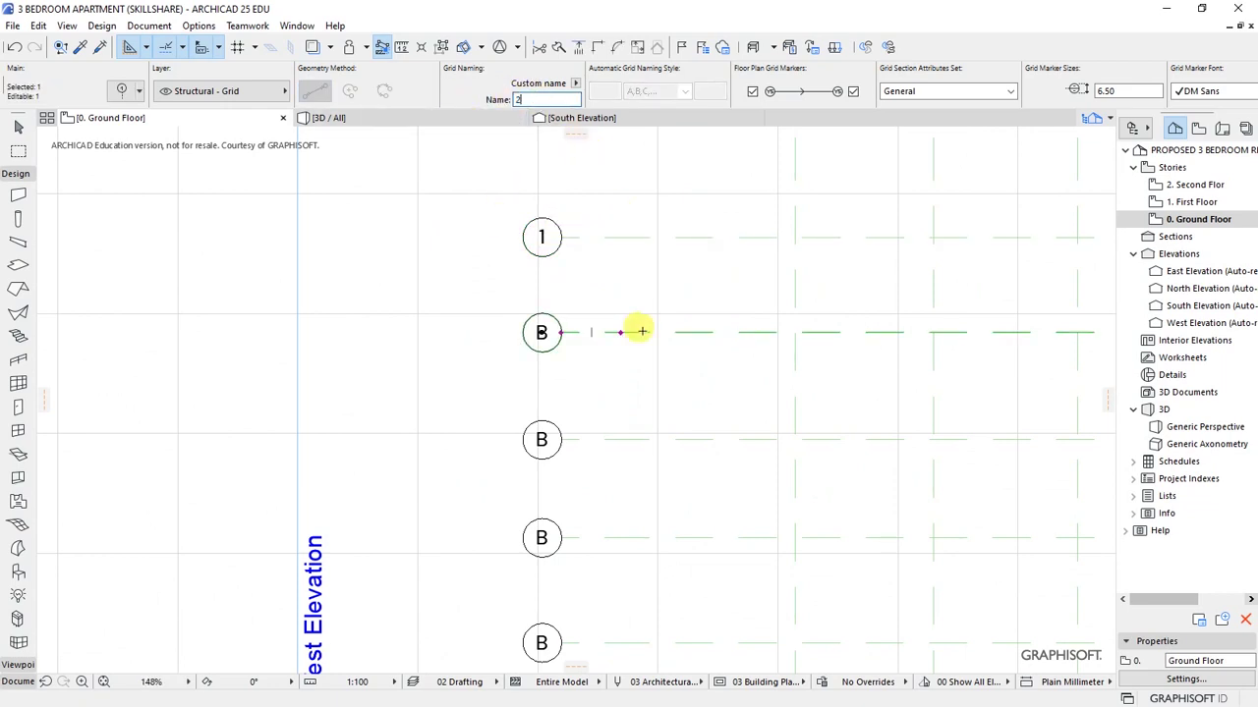
key(Tab)
Step: Rename the third, fourth and fifth horizontal grid lines as 3, 4 and 5
mouse_move(393, 118)
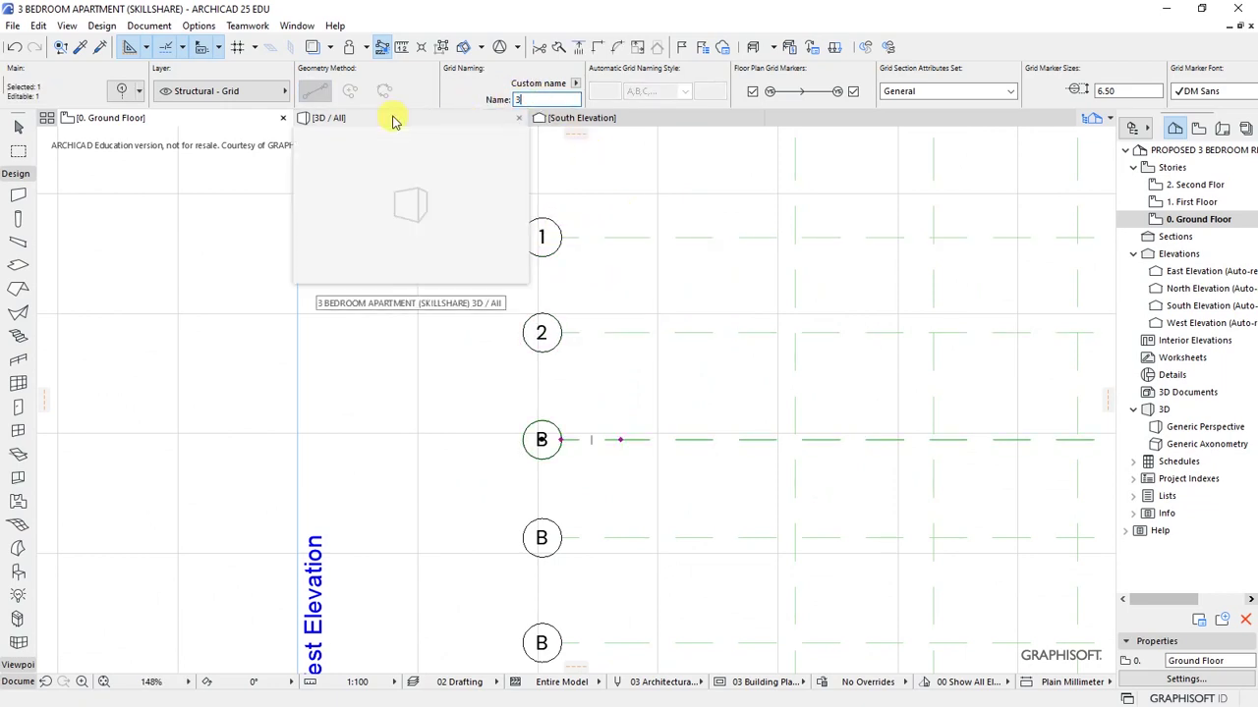
text(3)
key(Return)
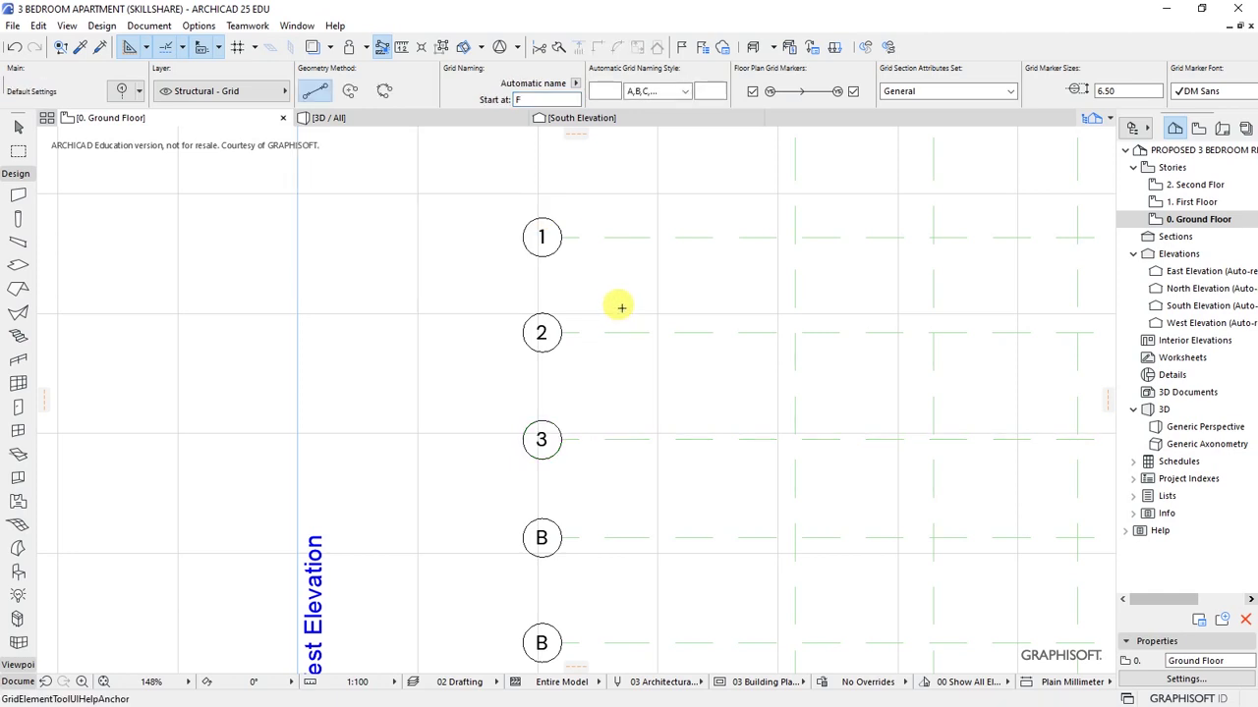
key(Tab)
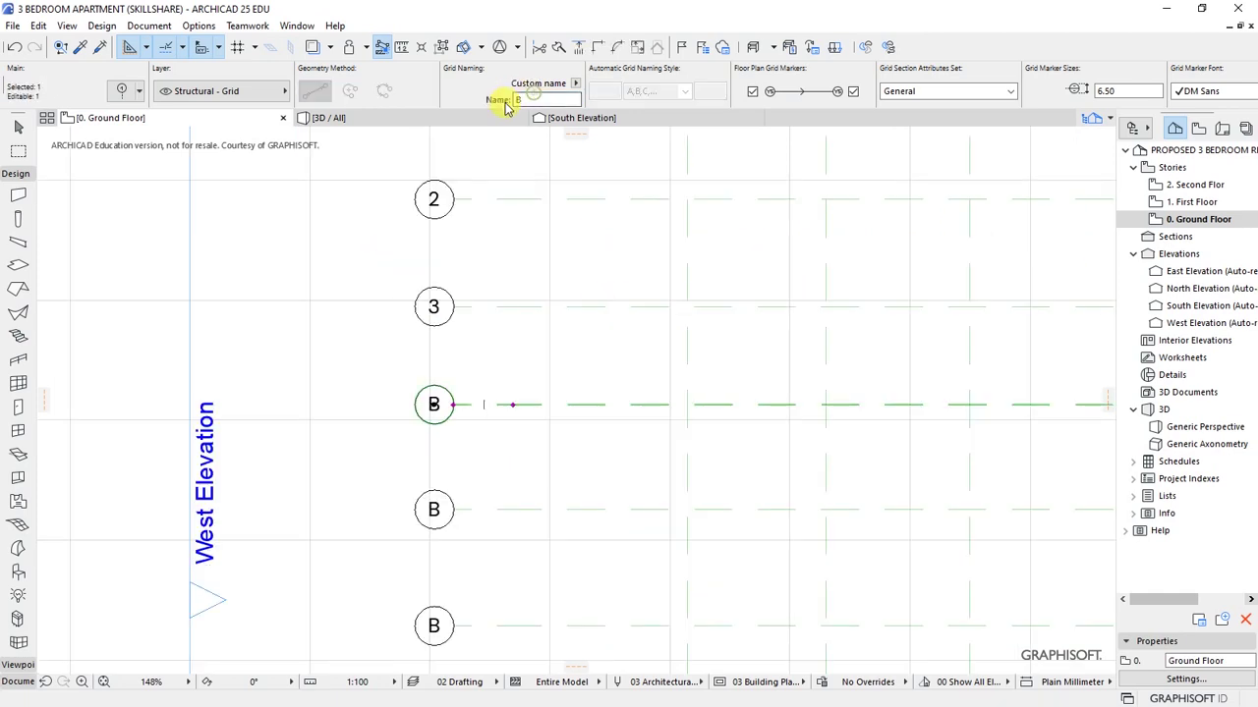
text(4)
key(Tab)
text(5)
key(Return)
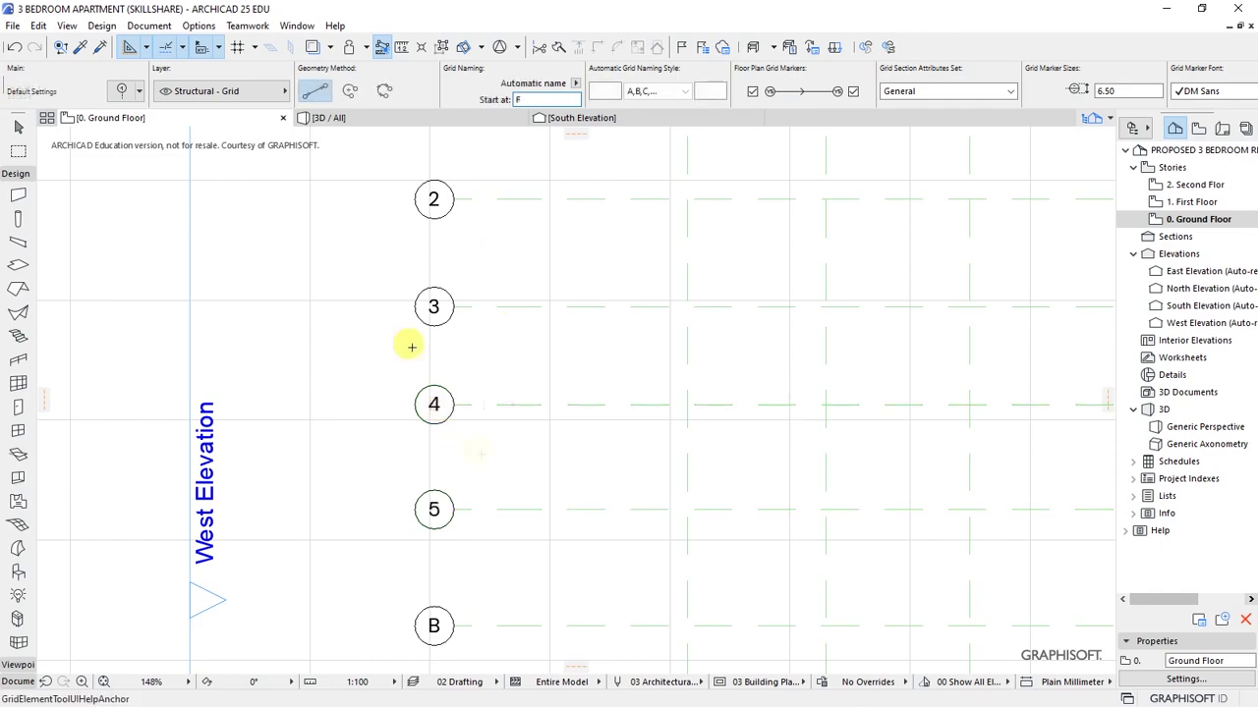
Step: Rename the remaining horizontal grid lines toward the South Elevation as 6, 7, 8 and 9
scroll(436, 463, down, 3)
scroll(413, 451, up, 2)
scroll(413, 451, down, 3)
scroll(353, 393, up, 5)
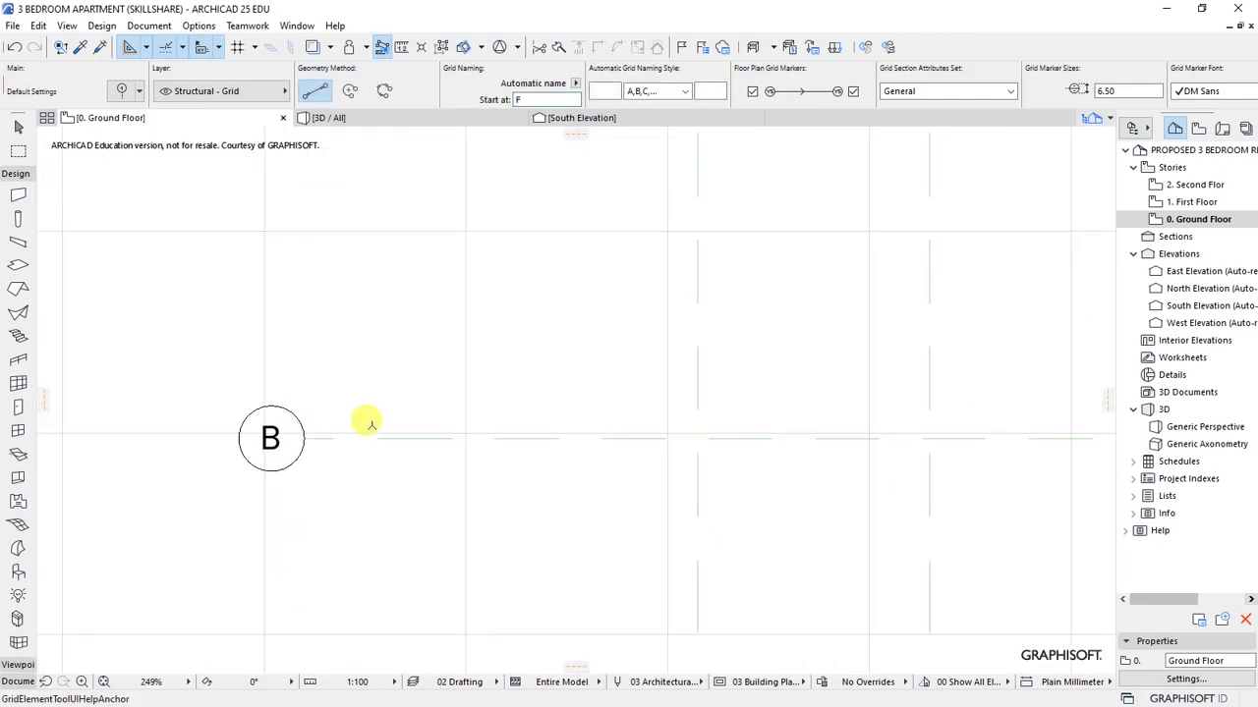
click(345, 440)
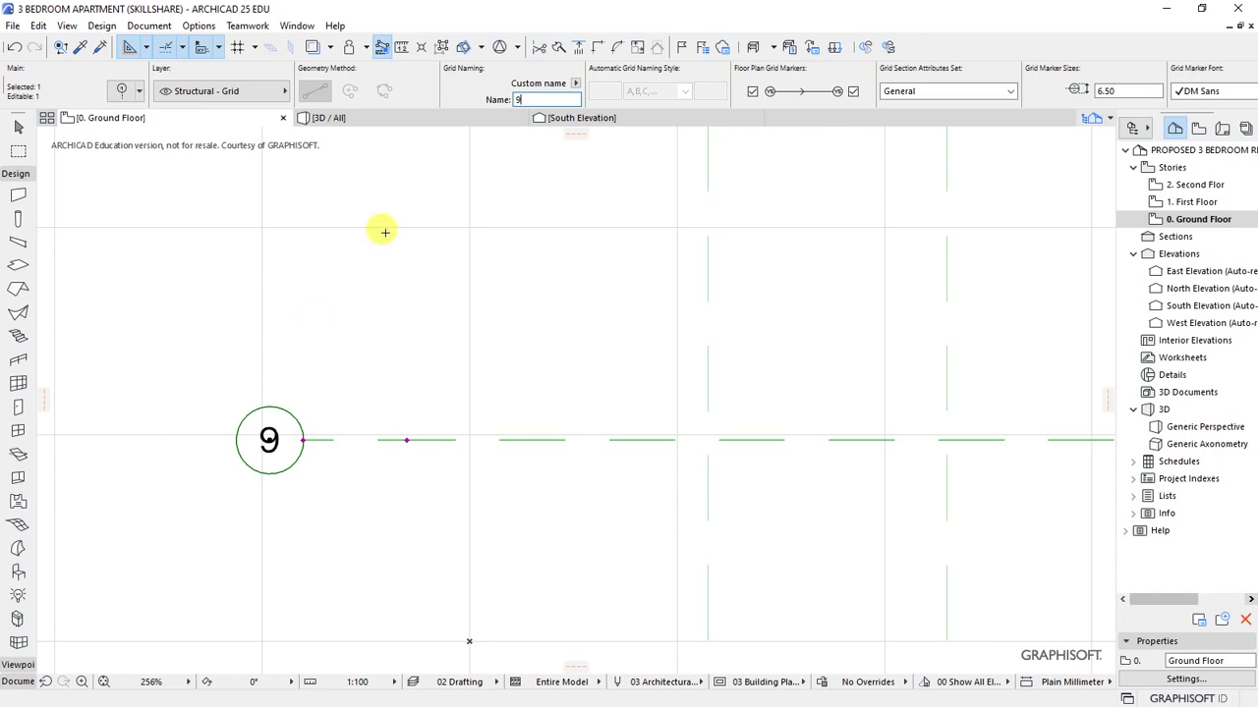
key(Return)
scroll(401, 502, down, 8)
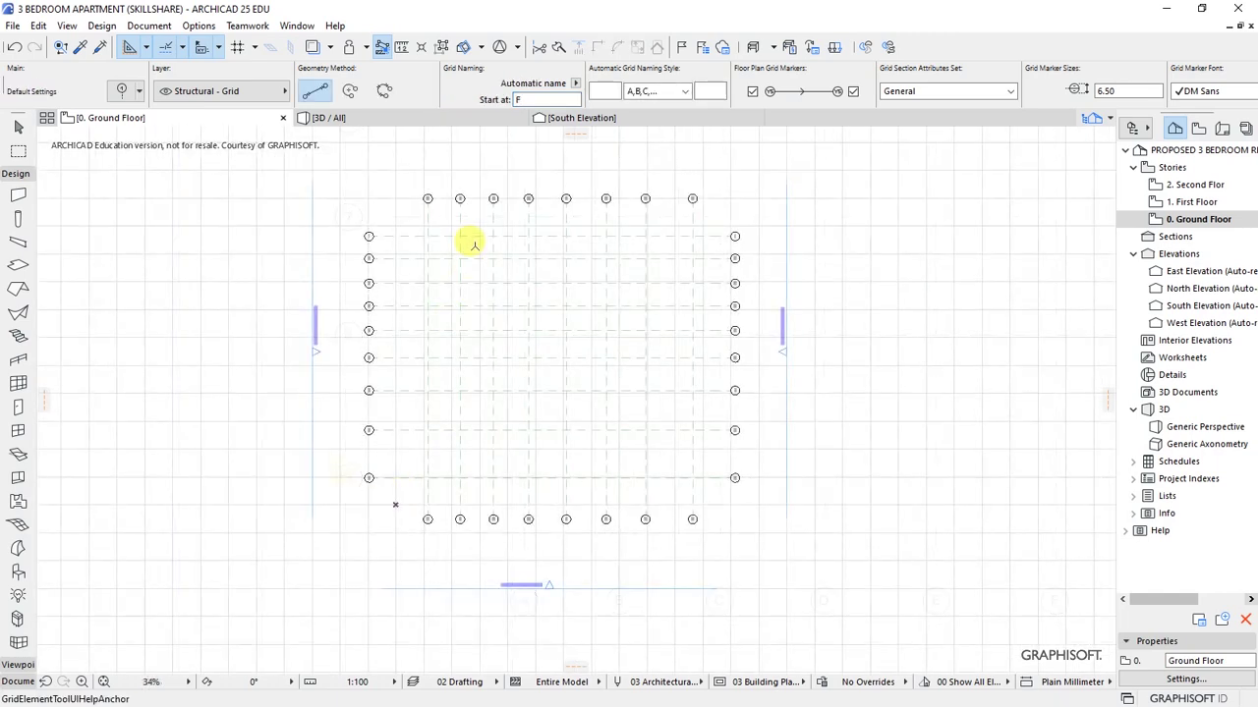
scroll(473, 244, up, 2)
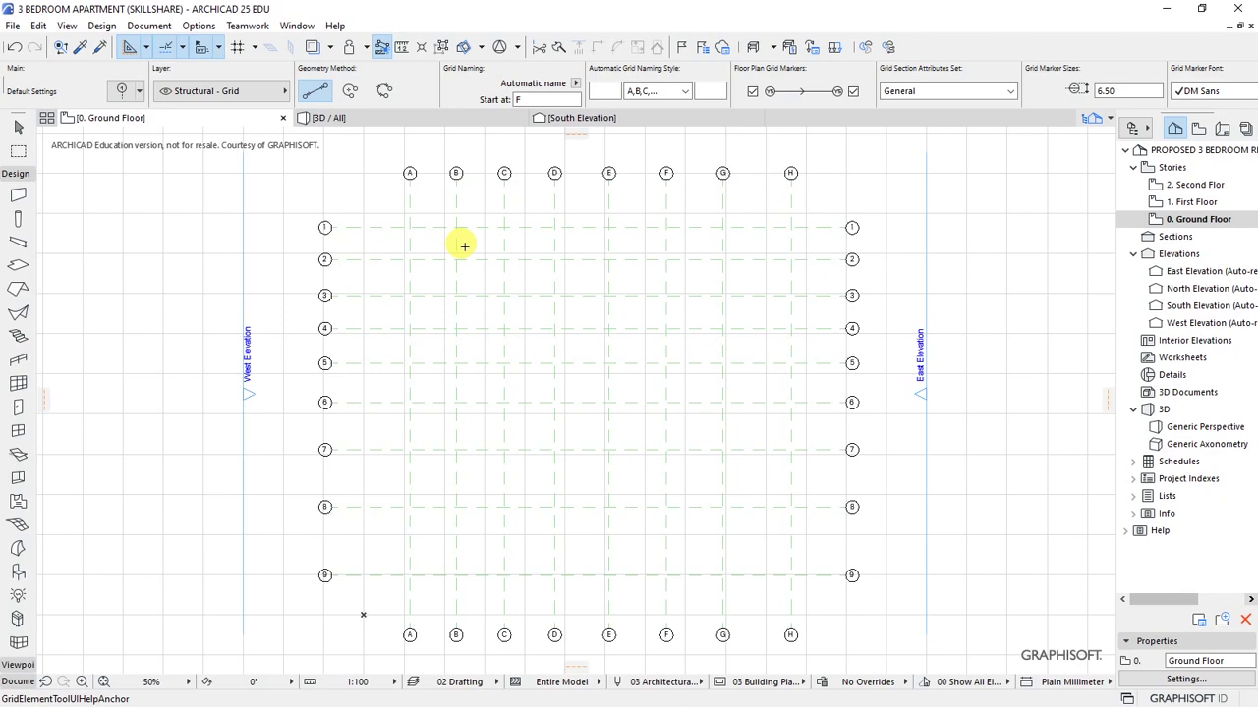
scroll(721, 163, up, 3)
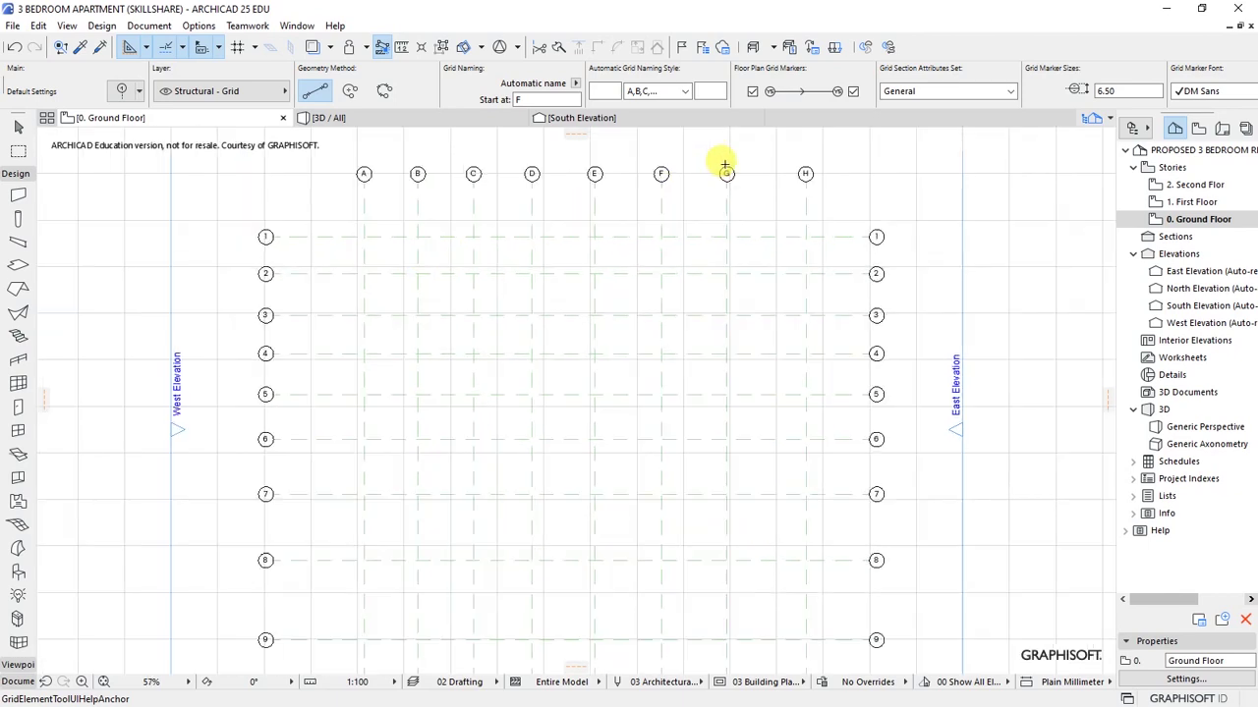
scroll(413, 275, down, 2)
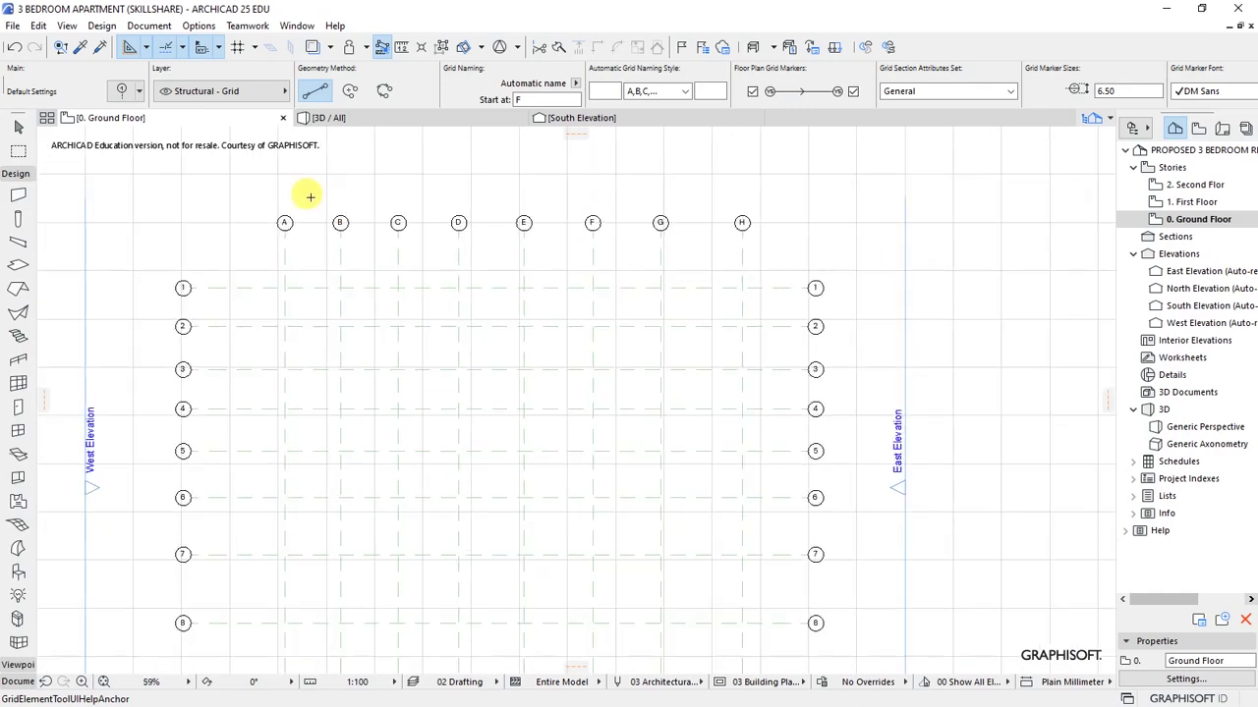
Step: Start a linear Dimension chain and pick vertical grid lines A to E at their northern bubbles
scroll(334, 246, up, 2)
scroll(266, 274, up, 2)
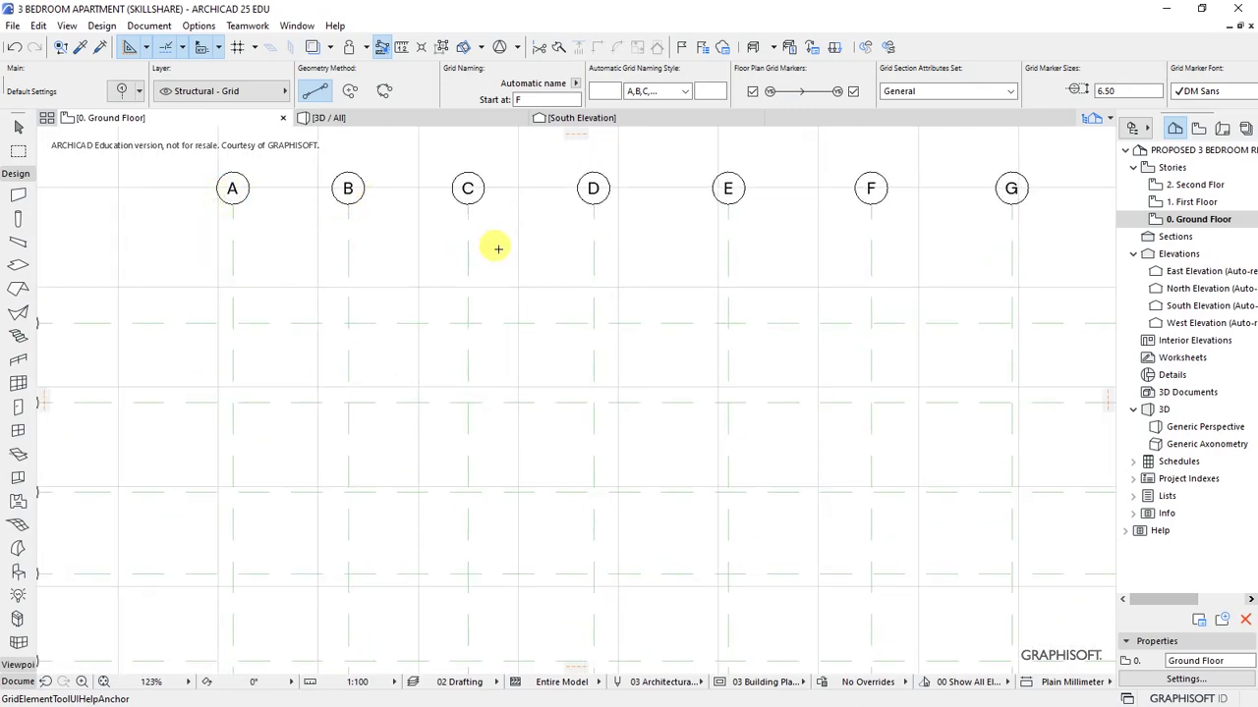
click(147, 26)
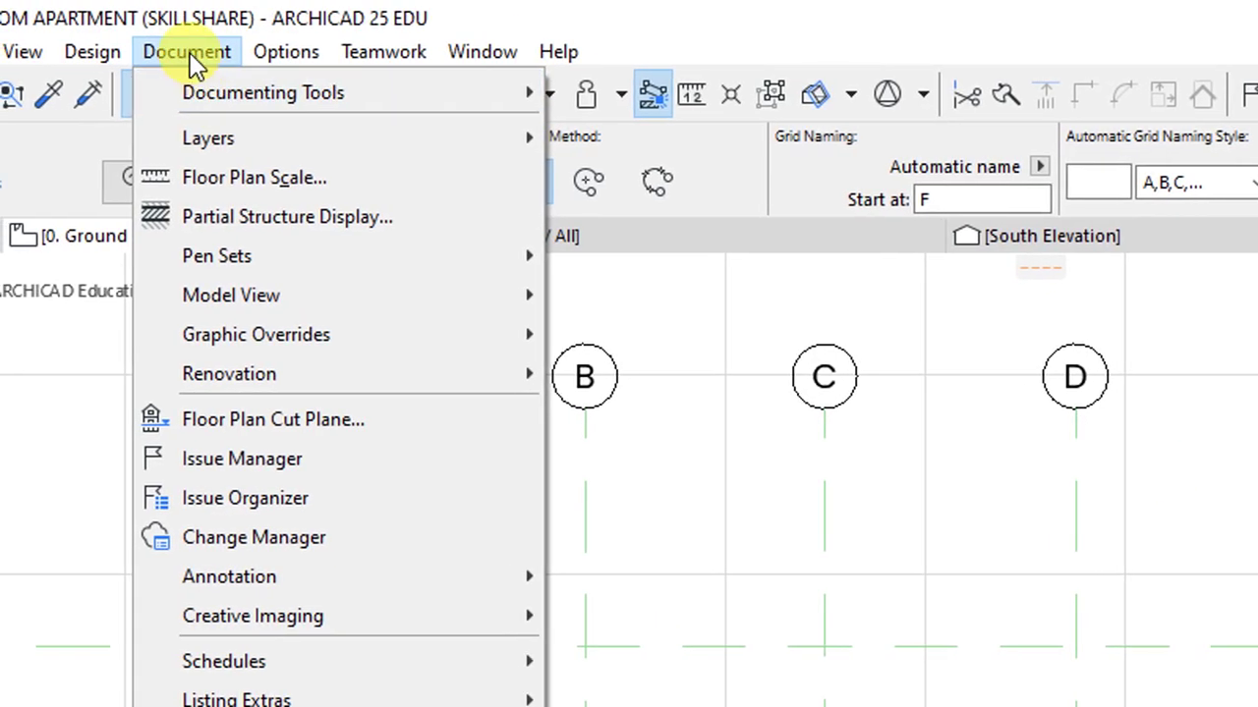
click(149, 26)
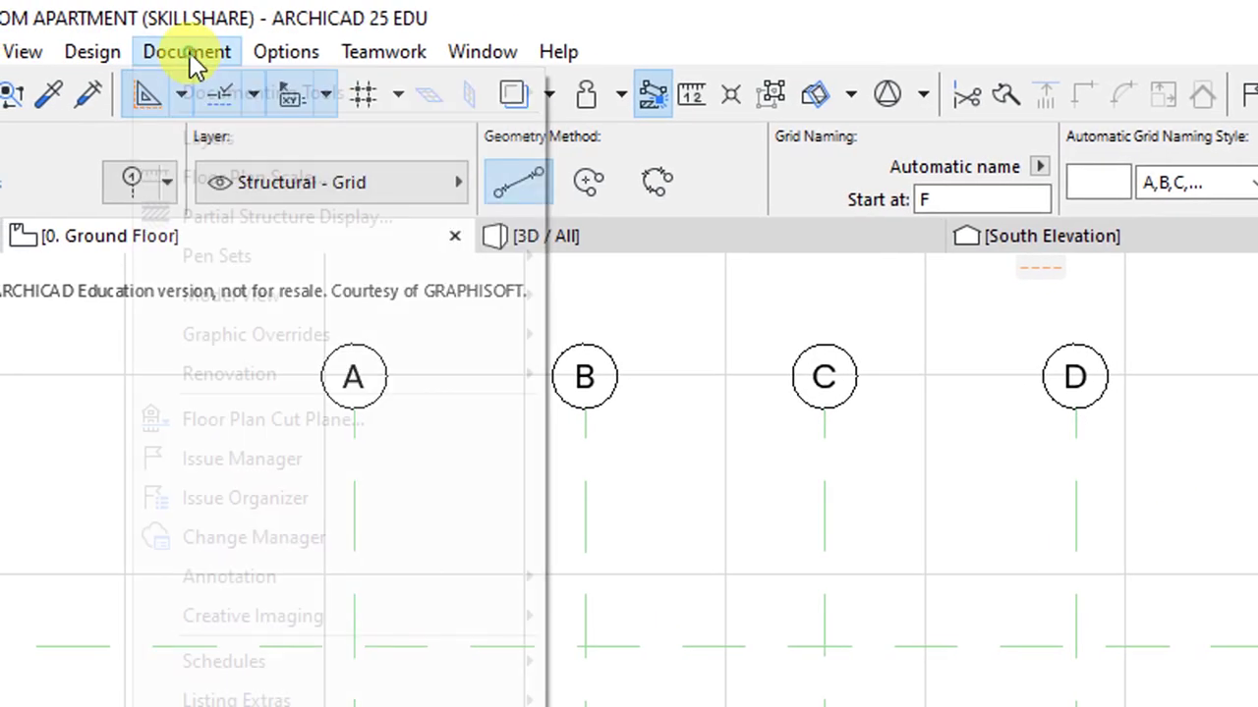
click(148, 26)
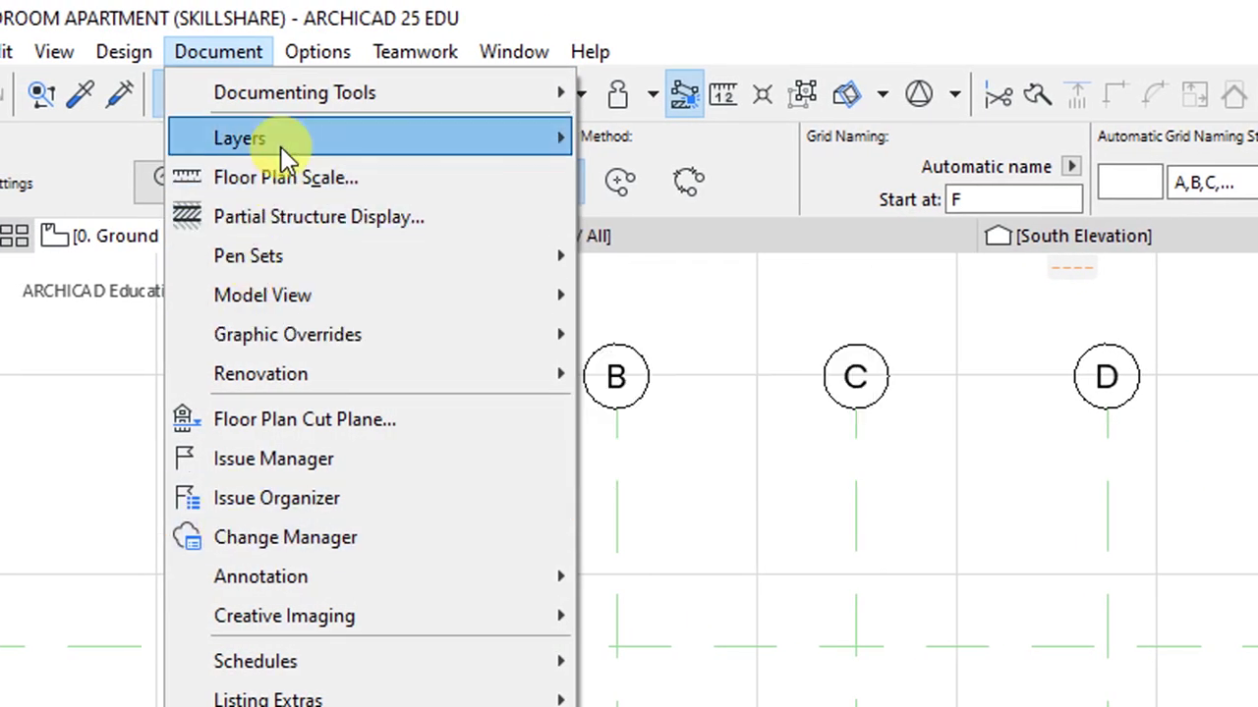
mouse_move(279, 108)
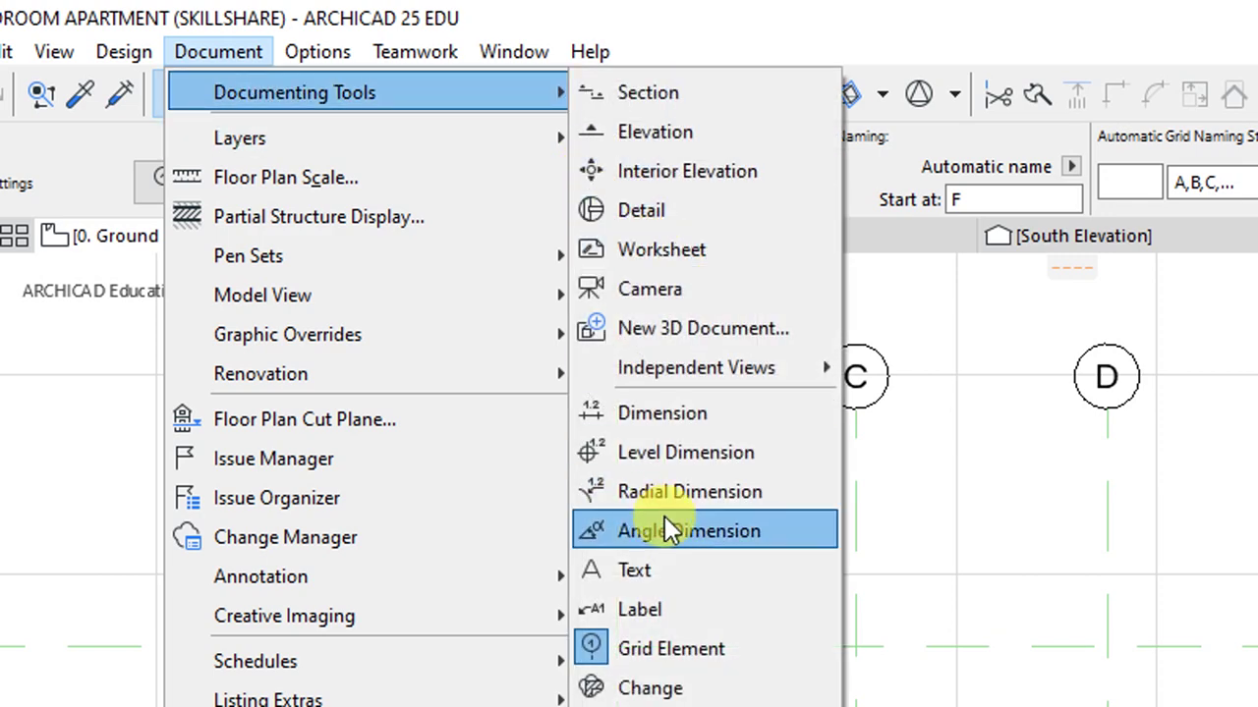
click(648, 430)
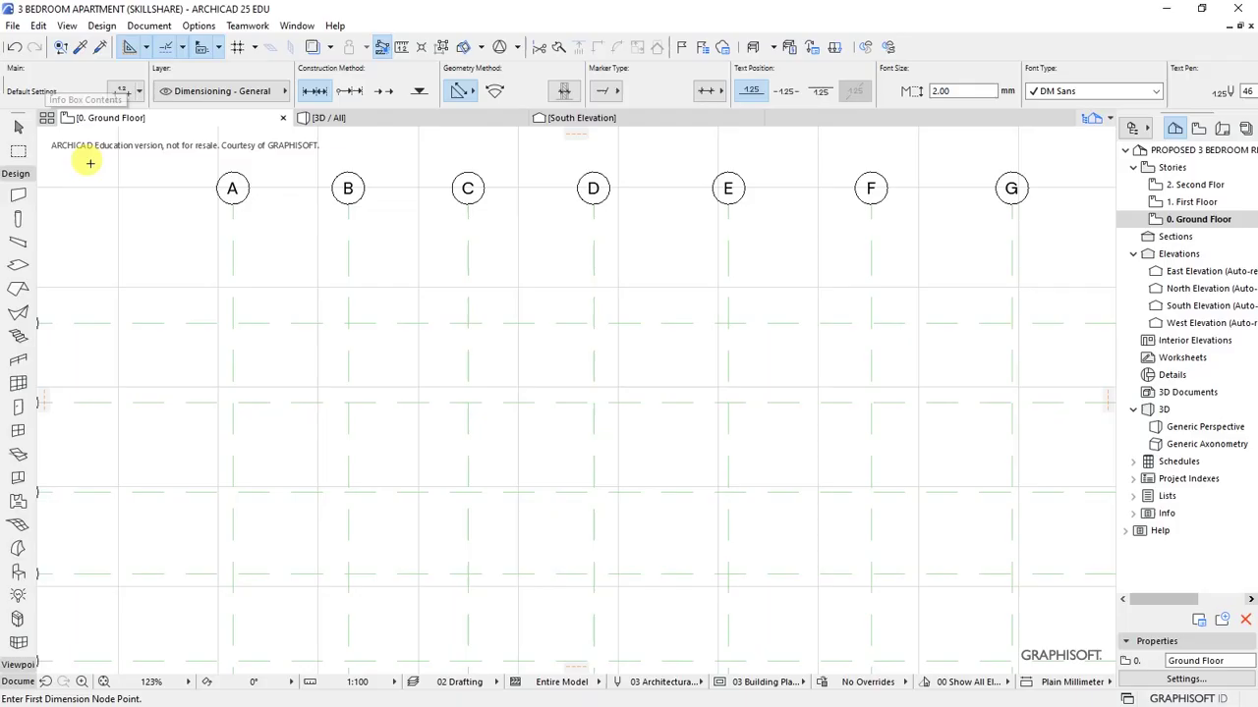
click(233, 193)
click(347, 193)
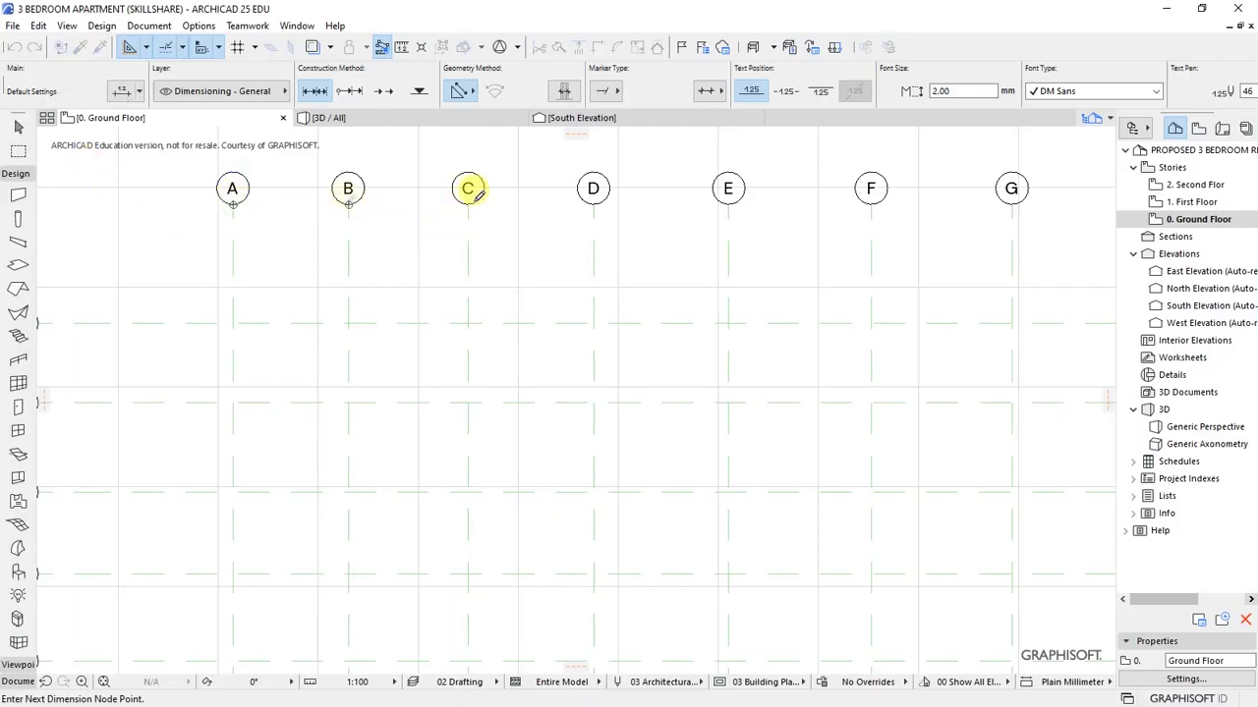
click(467, 190)
click(589, 199)
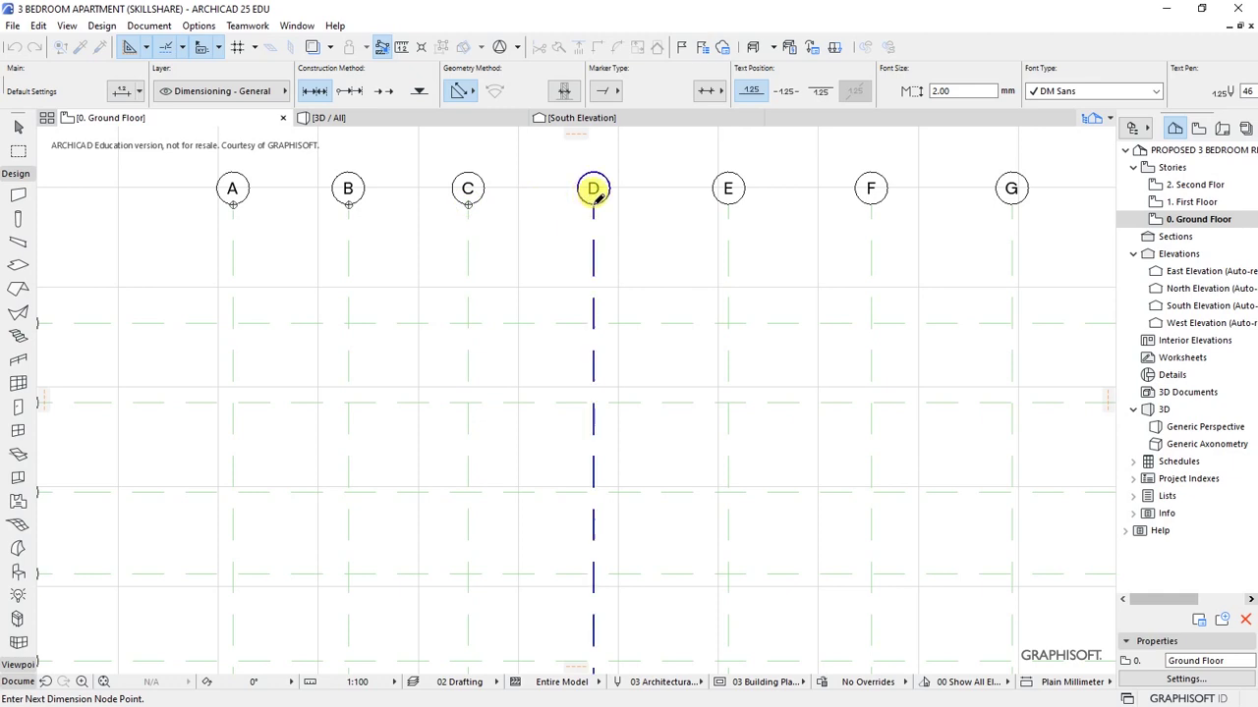
click(728, 192)
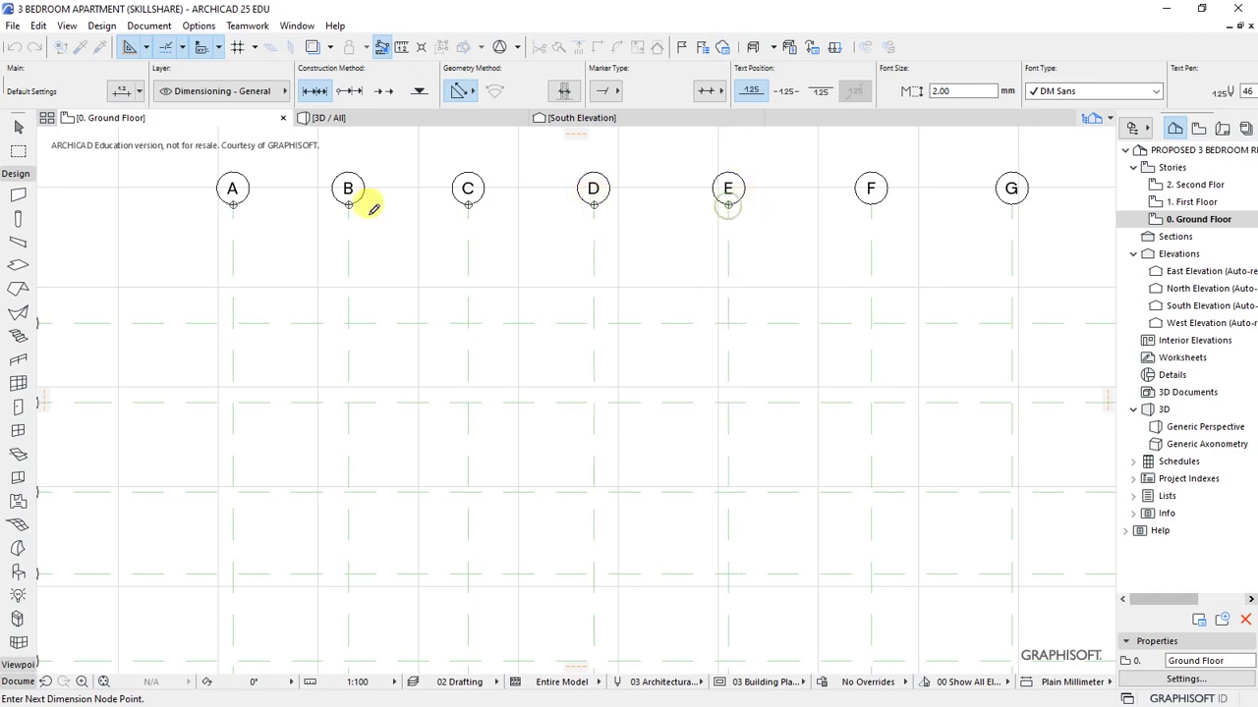
Step: Add grid lines F, G and H to the chain and place the dimension line between the northern bubbles and grid line 1
scroll(393, 203, down, 2)
scroll(724, 202, up, 2)
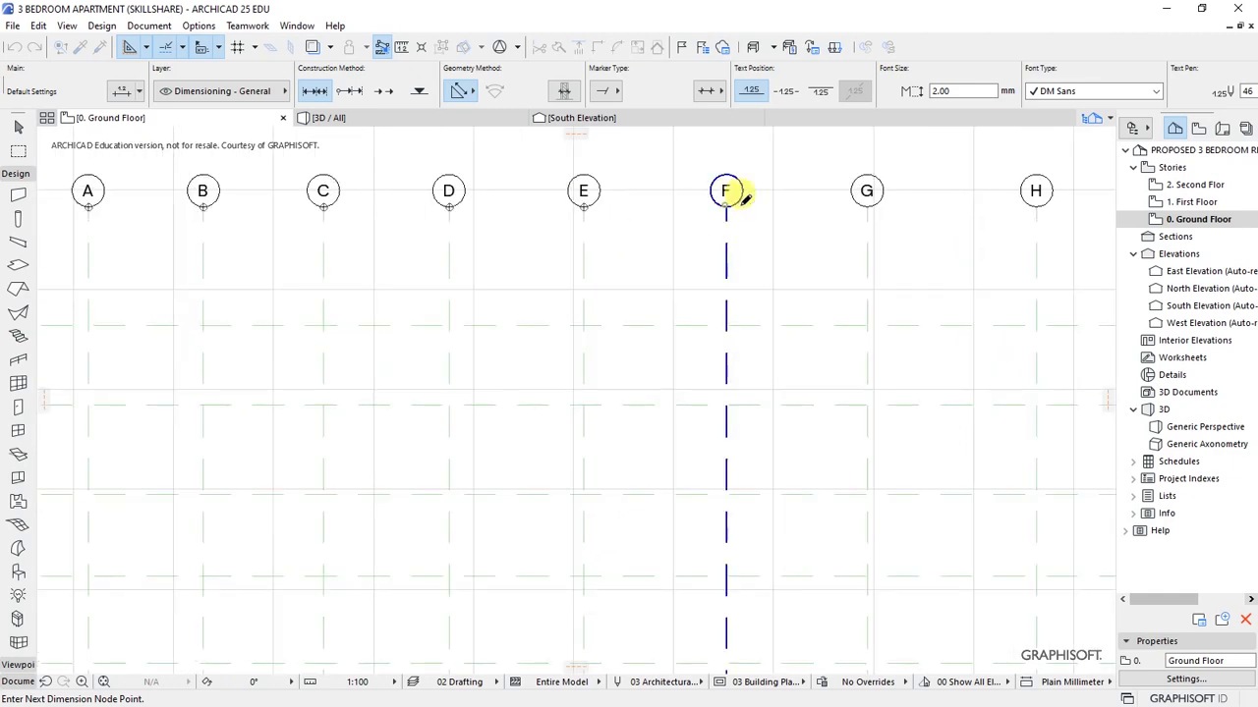
click(727, 193)
click(866, 193)
scroll(864, 202, down, 2)
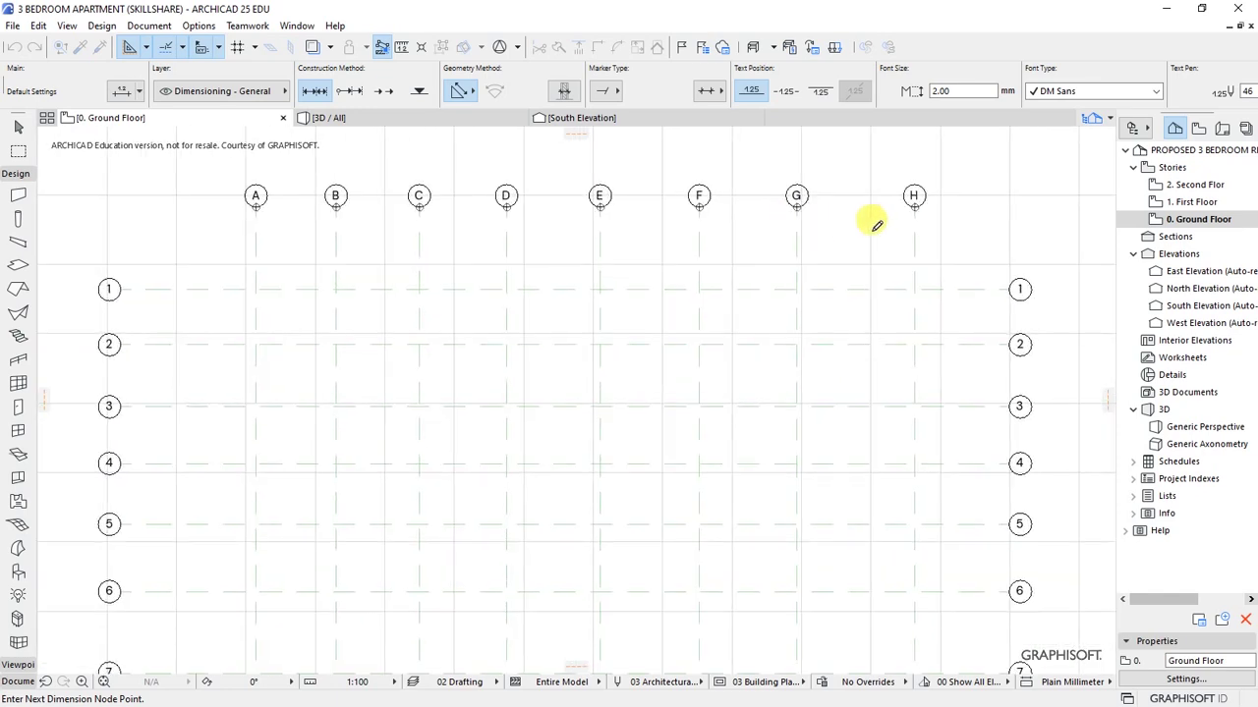
scroll(578, 130, up, 2)
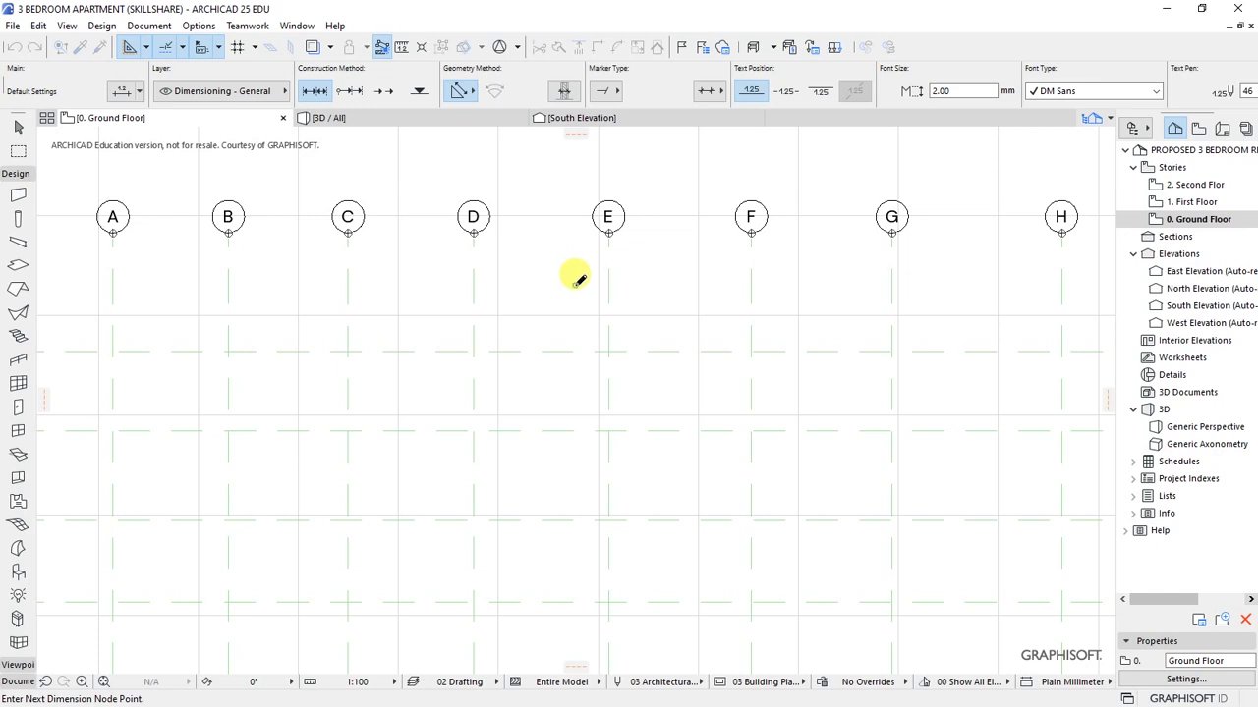
double_click(579, 280)
click(577, 279)
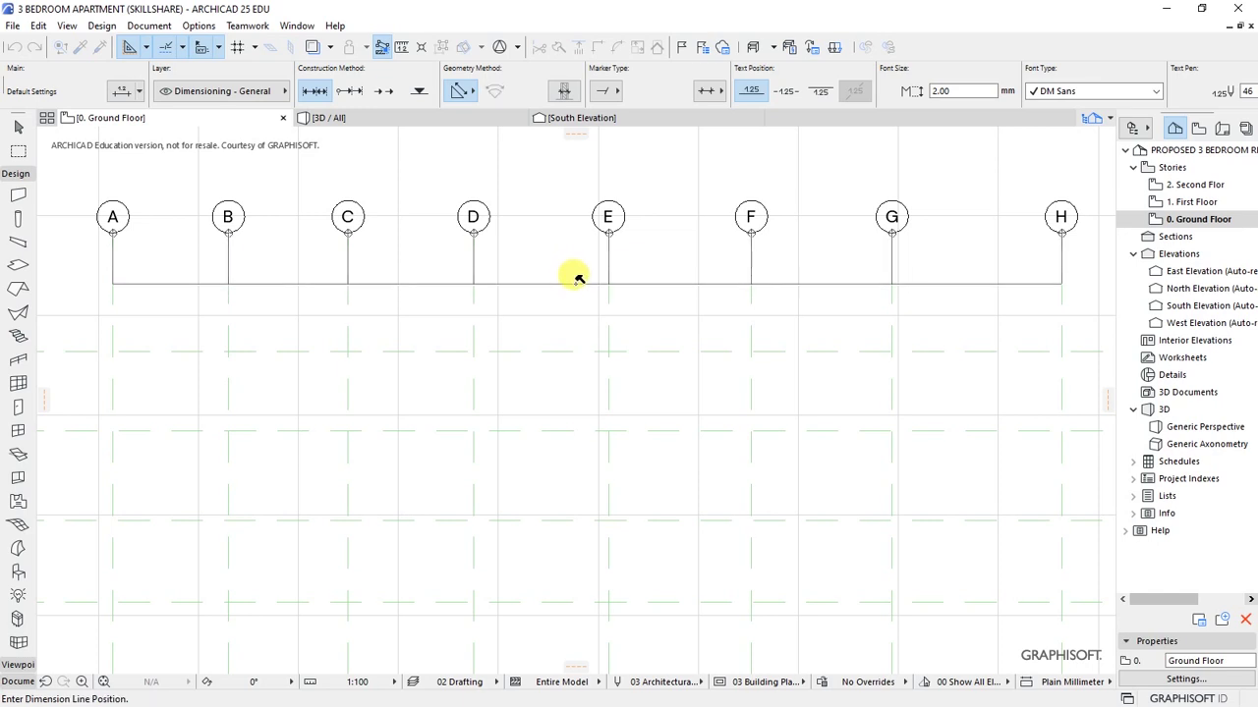
Step: Start a second Dimension chain and pick horizontal grid lines 1 to 4 at their bubbles along the West Elevation
scroll(522, 206, down, 6)
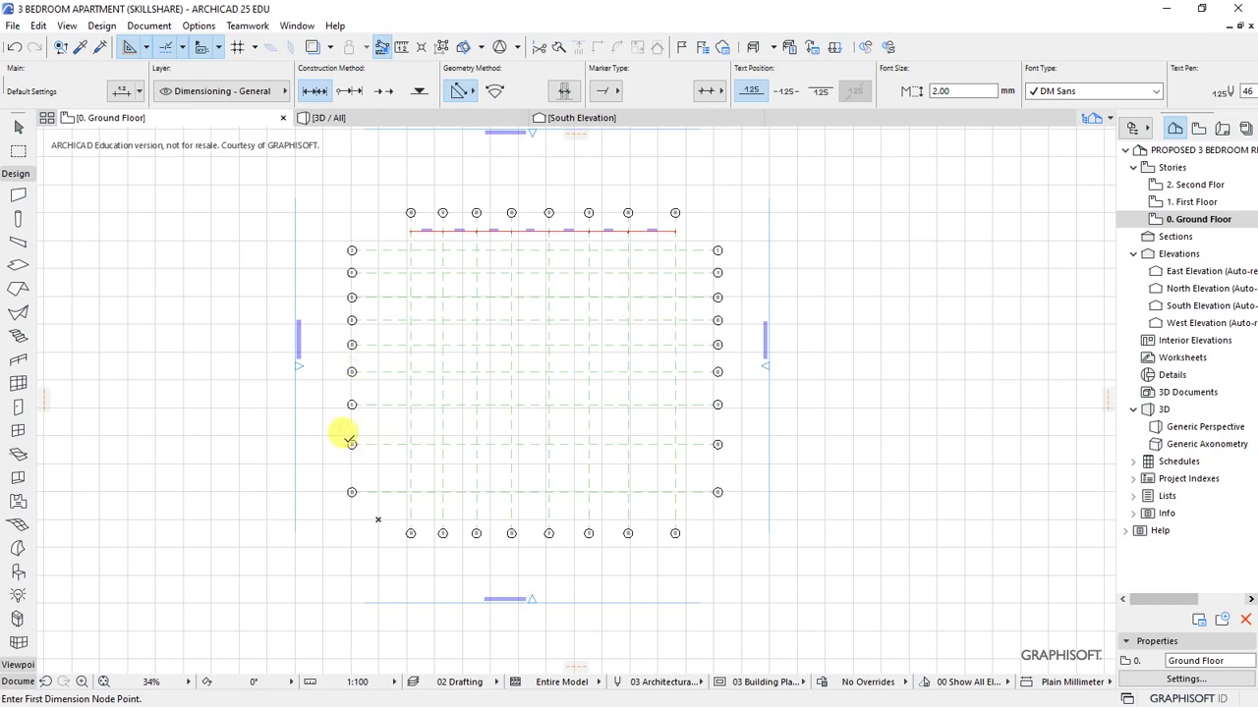
scroll(344, 426, up, 2)
scroll(353, 167, up, 3)
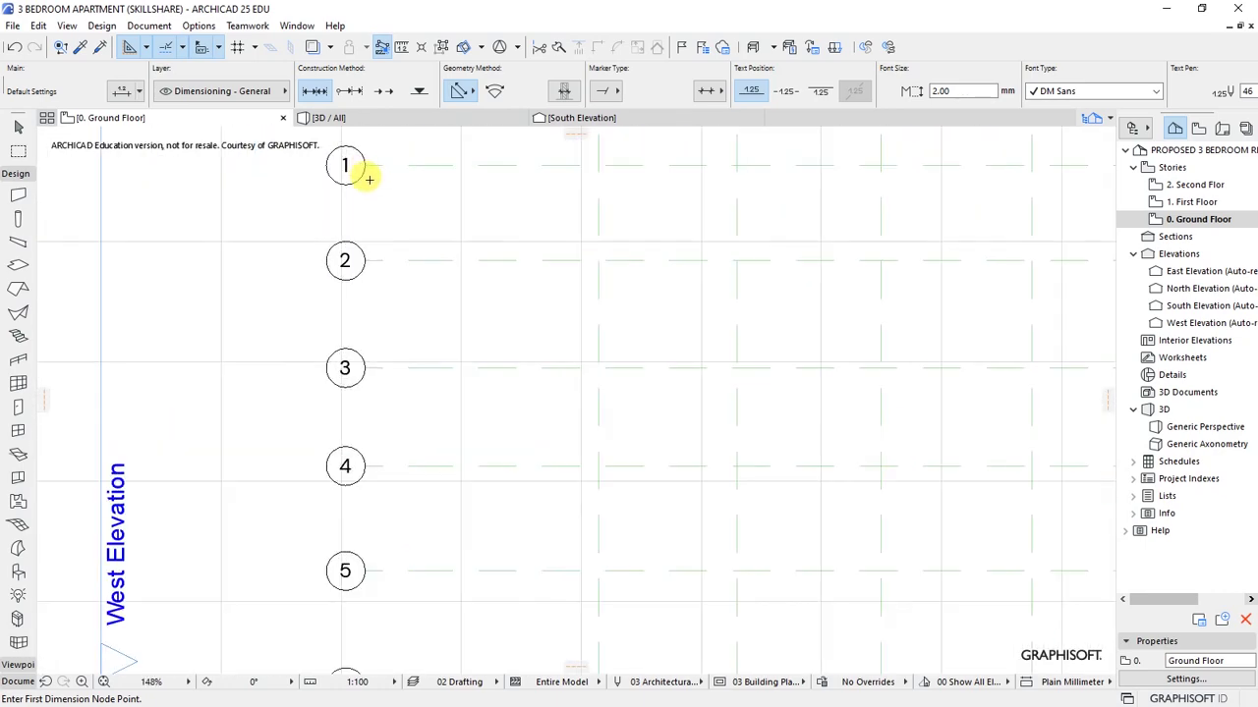
click(363, 166)
click(369, 259)
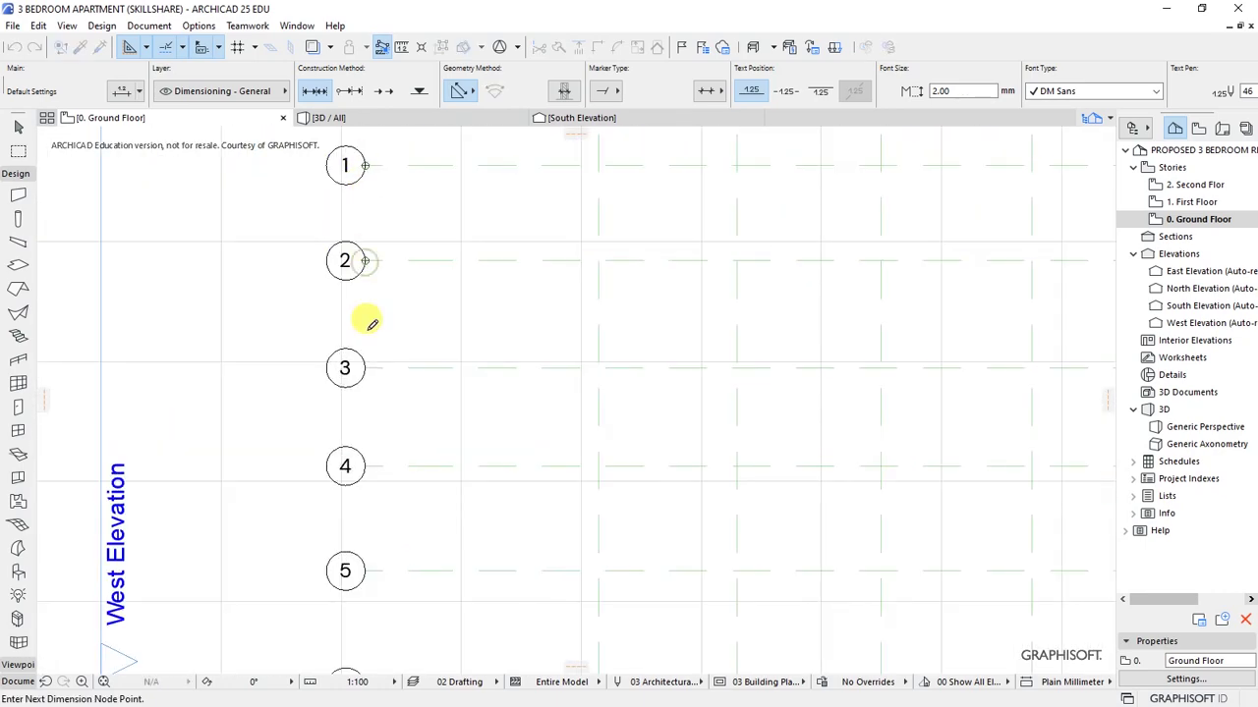
click(365, 363)
scroll(365, 289, down, 2)
scroll(374, 402, up, 2)
click(363, 416)
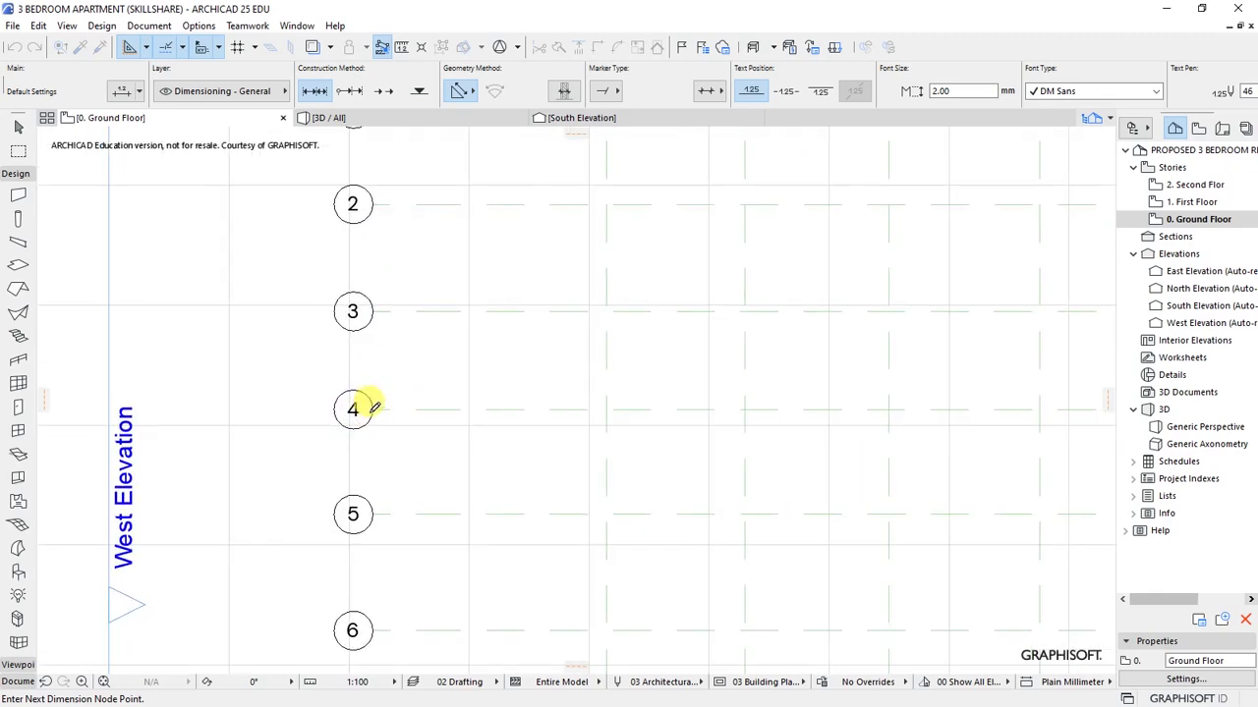
Step: Add horizontal grid lines 5 to 9 to the dimension chain and place the dimension line between the western bubbles and grid line A
scroll(402, 379, down, 2)
scroll(365, 435, up, 3)
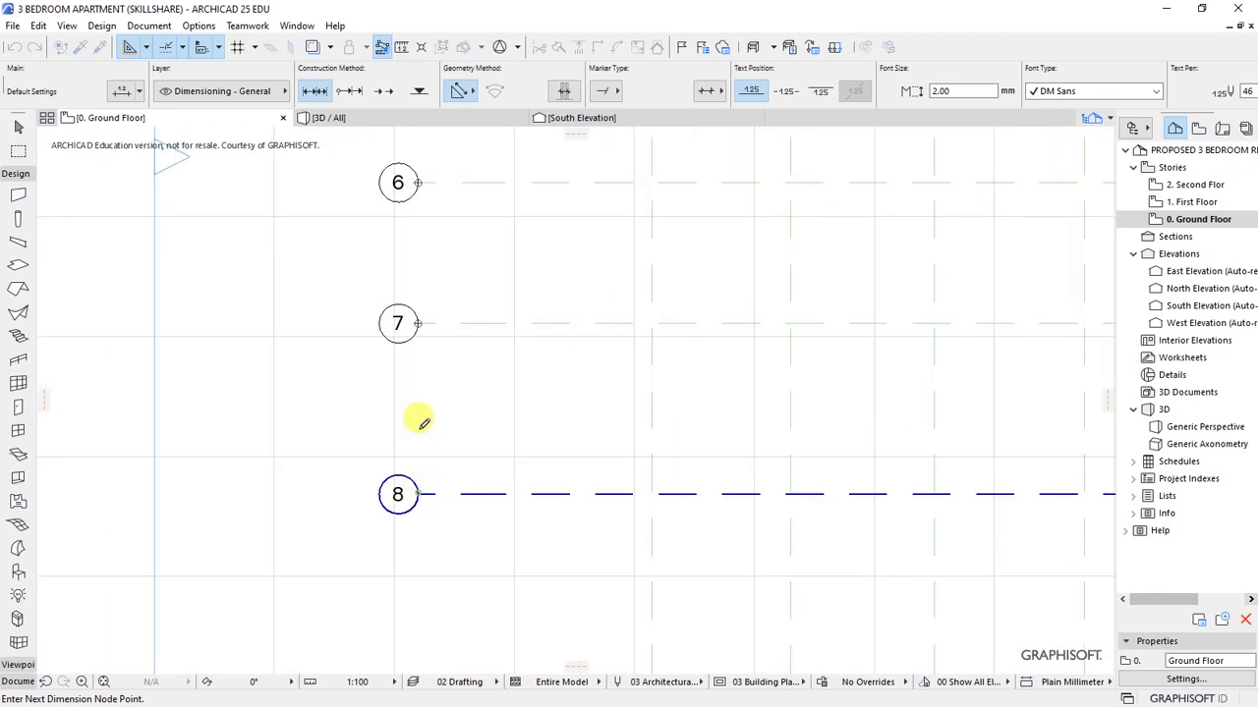
scroll(402, 325, down, 3)
double_click(450, 363)
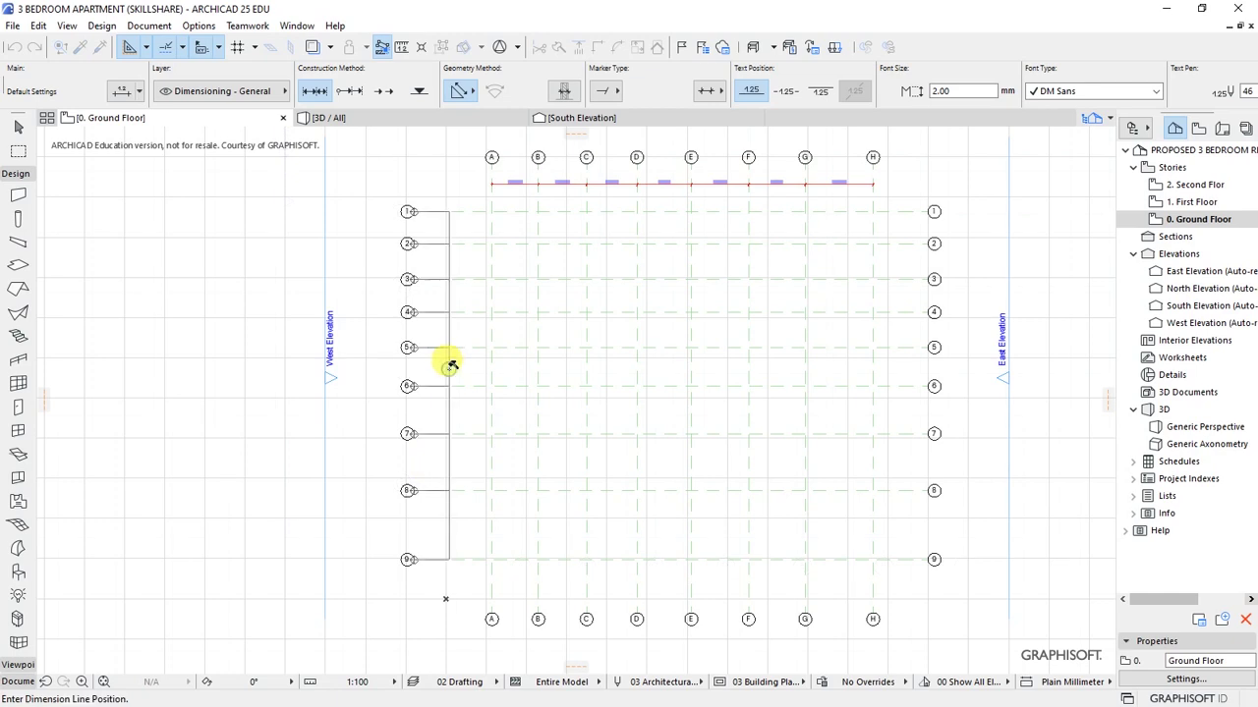
click(448, 366)
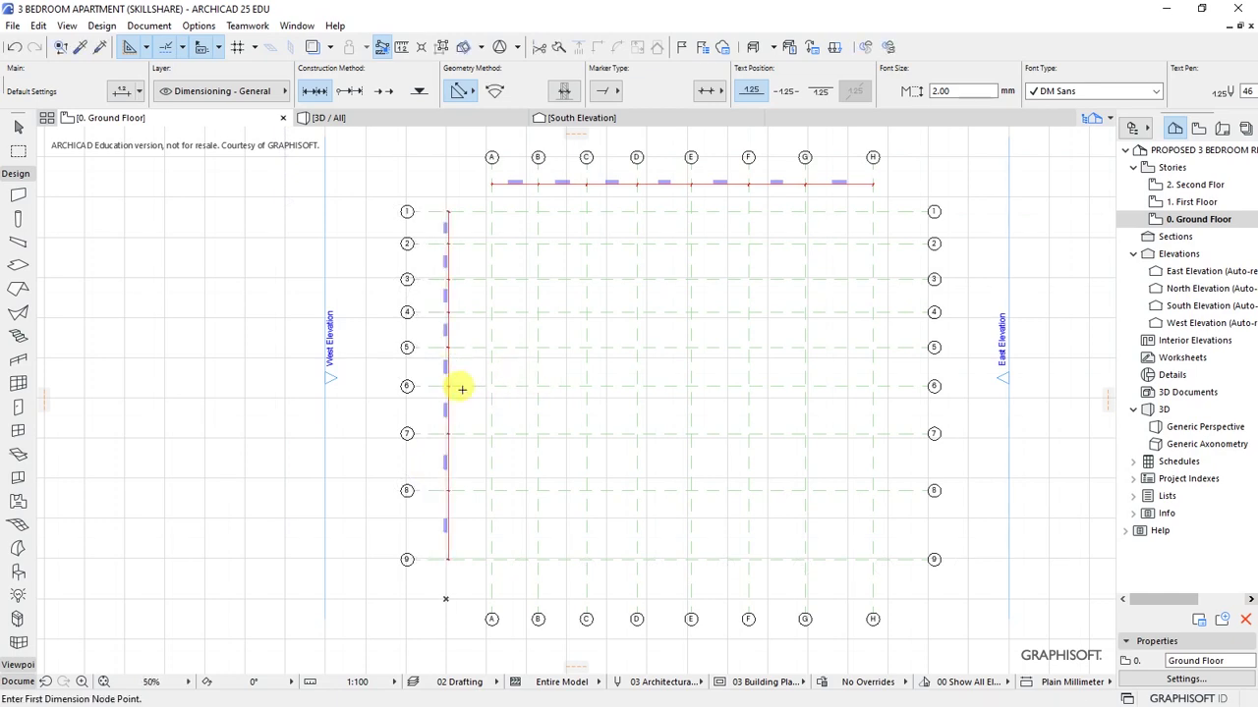
Step: Select vertical grid lines B to H and move them together 1106 mm toward grid line A, spacing A and B 1,200 mm apart
scroll(377, 435, down, 1)
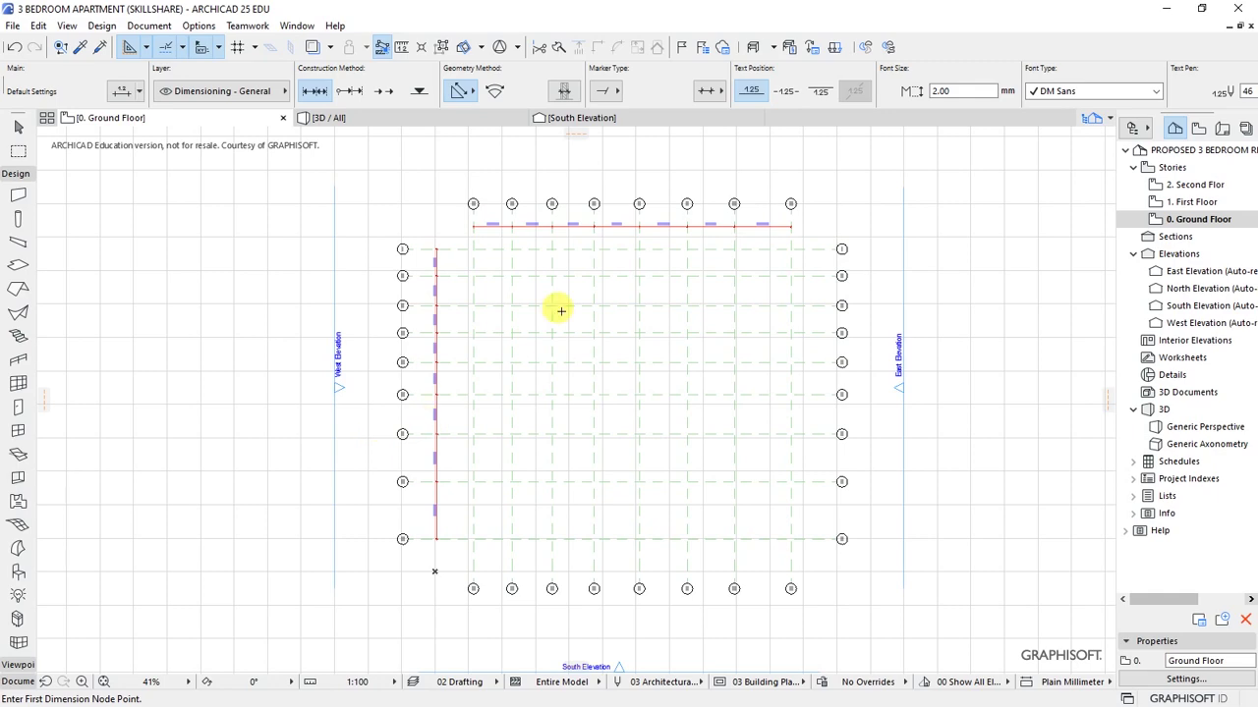
scroll(678, 171, up, 1)
scroll(493, 180, up, 2)
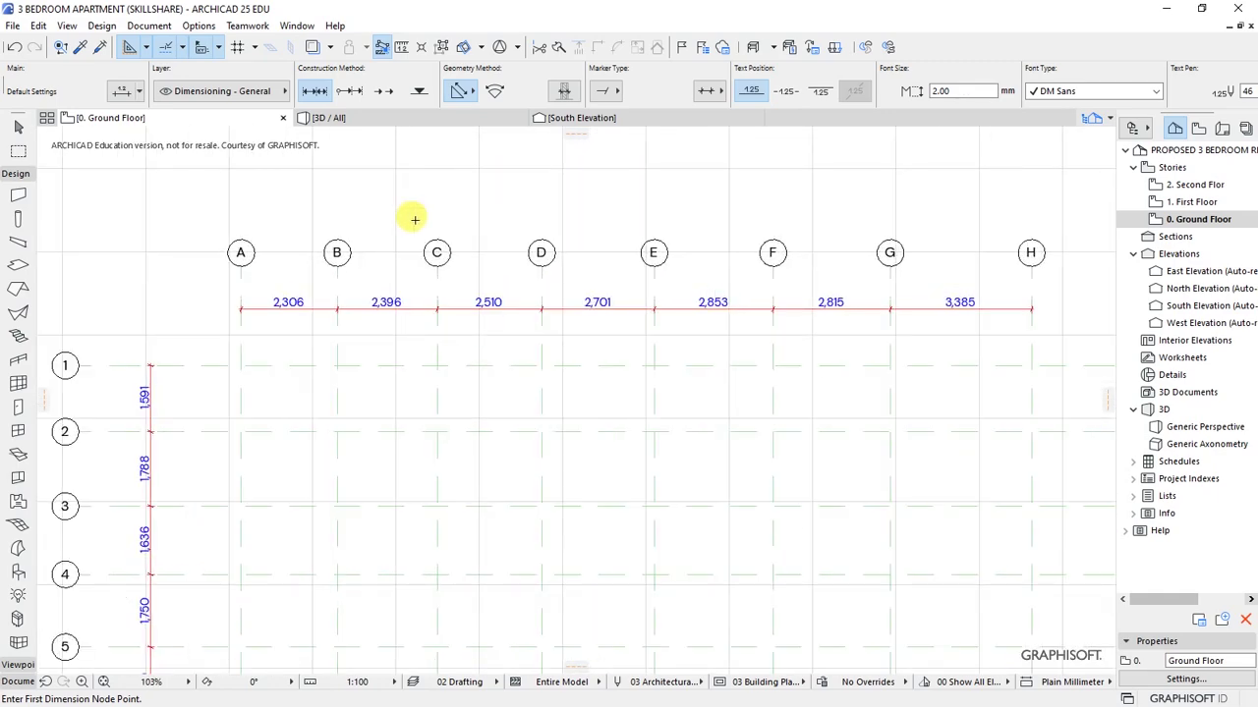
shift+click(337, 280)
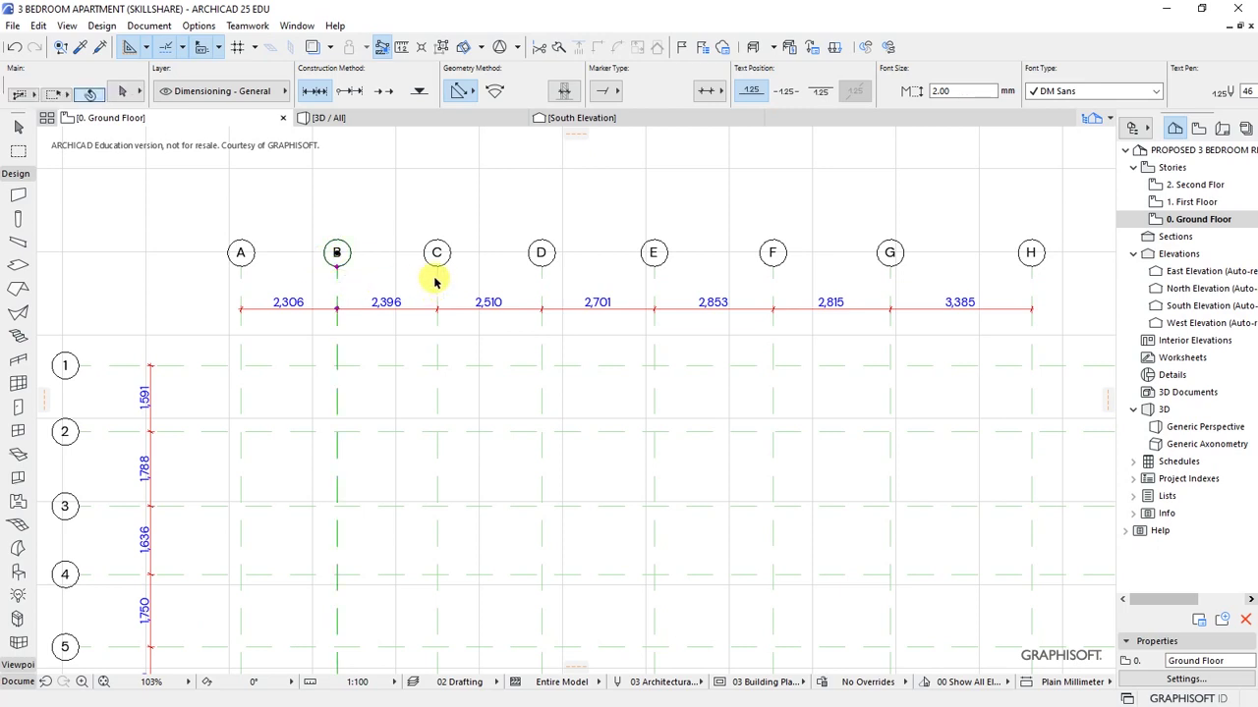
shift+click(437, 280)
shift+click(540, 280)
shift+click(652, 280)
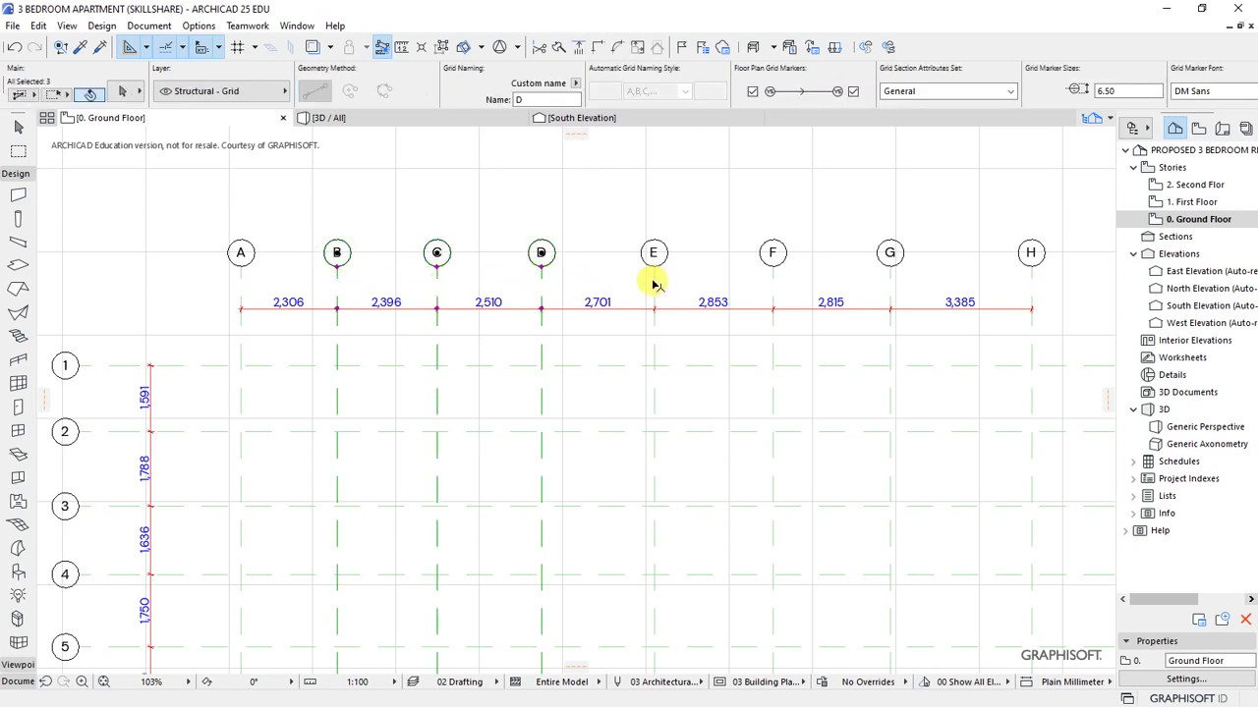
shift+click(1031, 280)
shift+click(889, 280)
shift+click(773, 280)
right_click(479, 324)
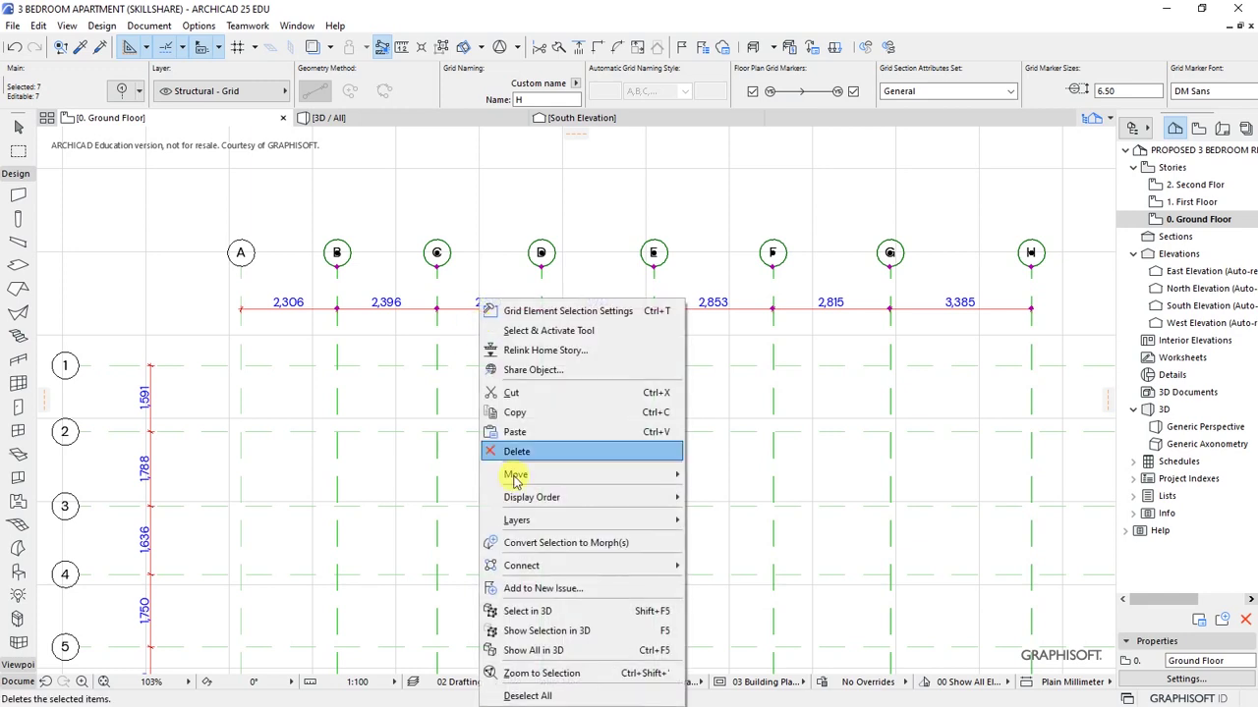
mouse_move(567, 475)
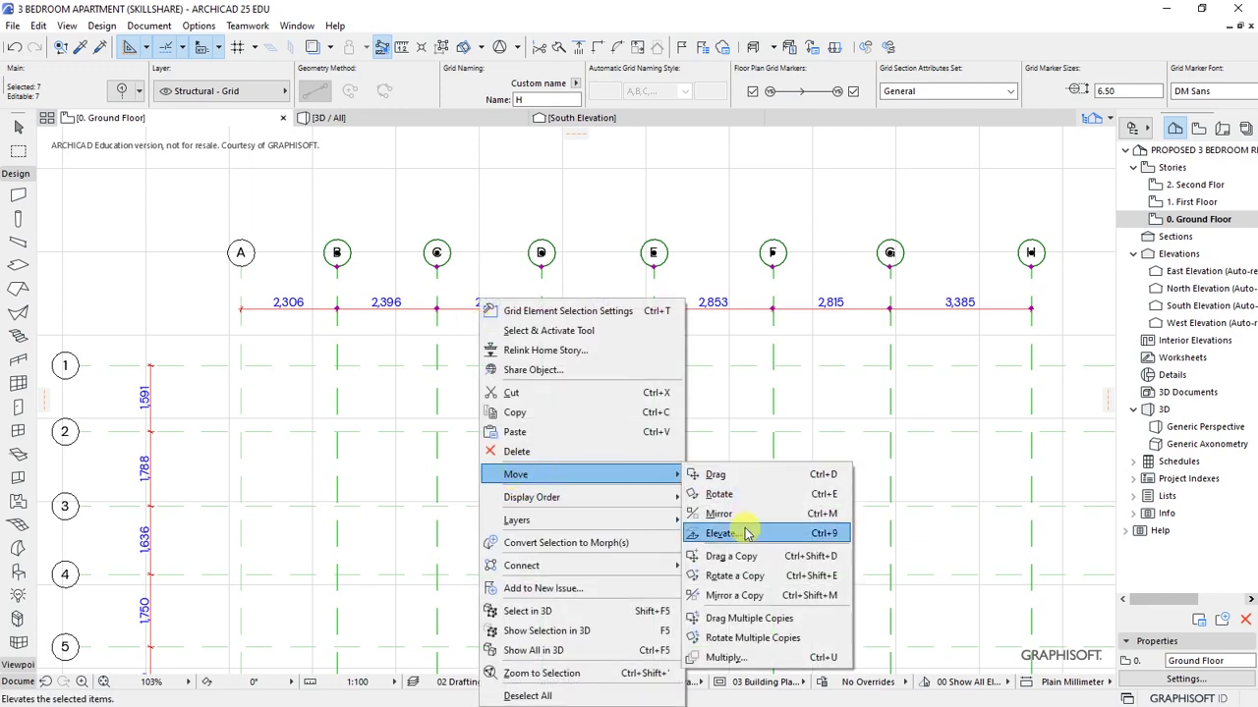
click(717, 475)
scroll(236, 280, up, 4)
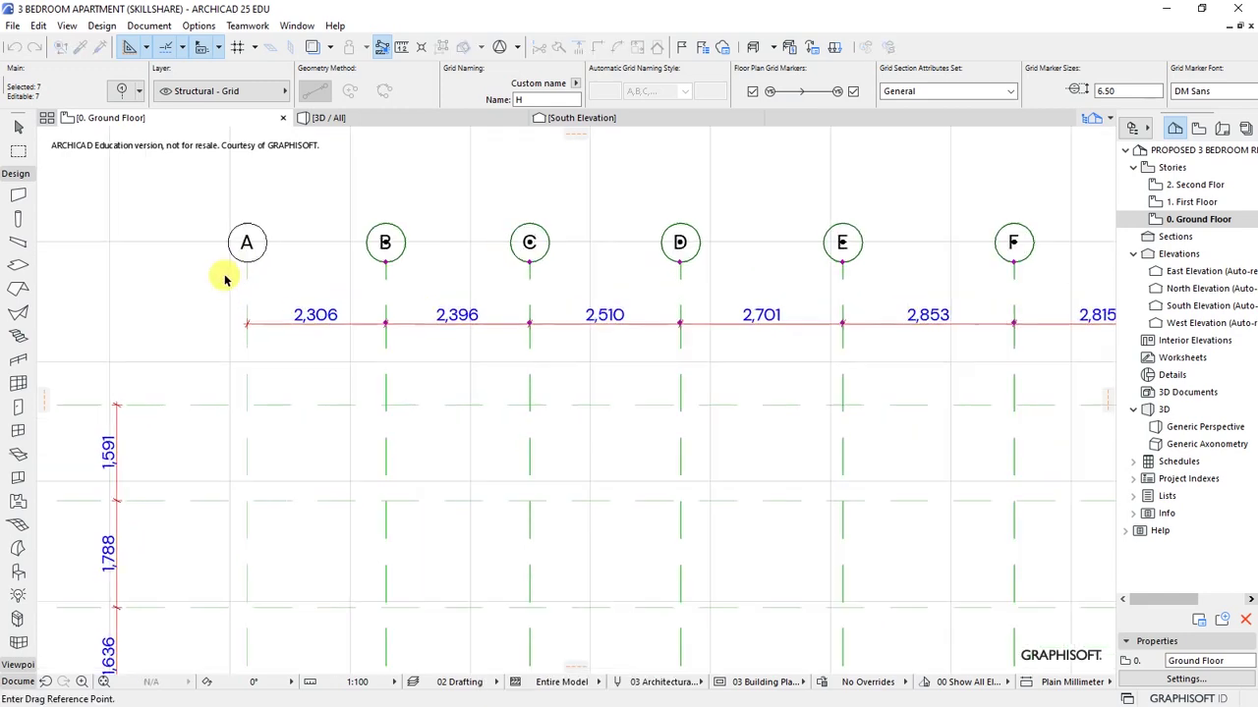
click(501, 359)
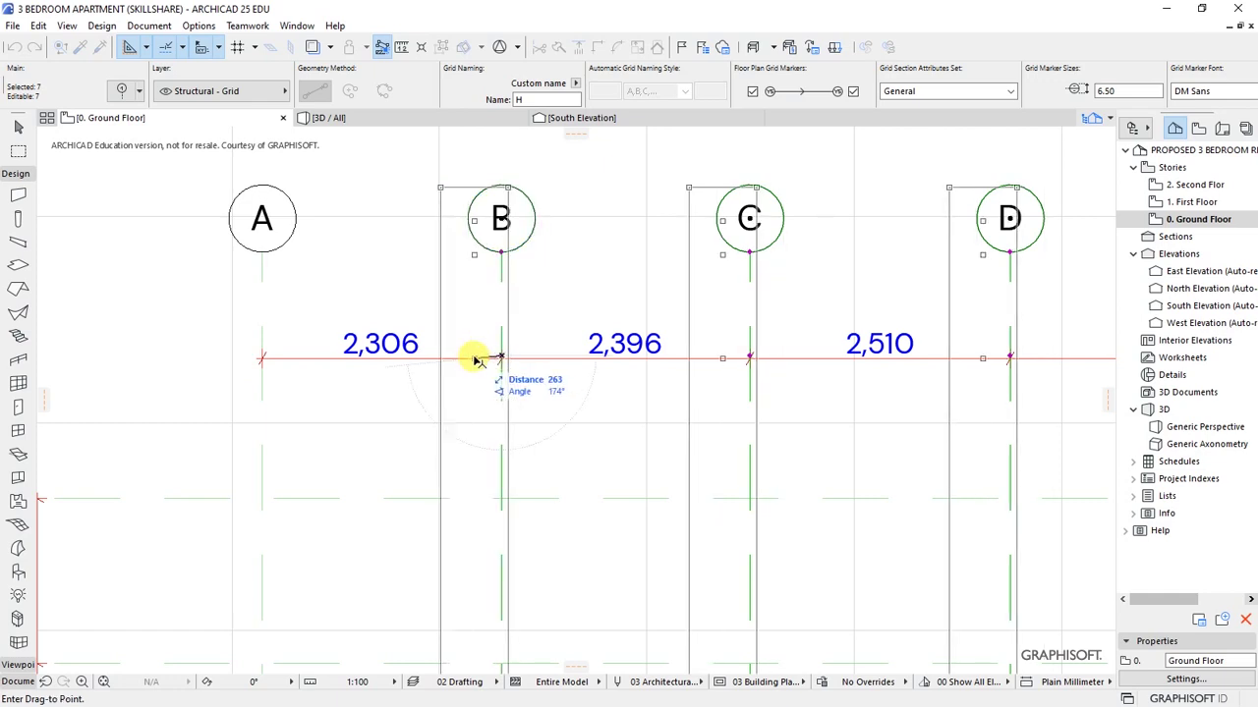
key(Tab)
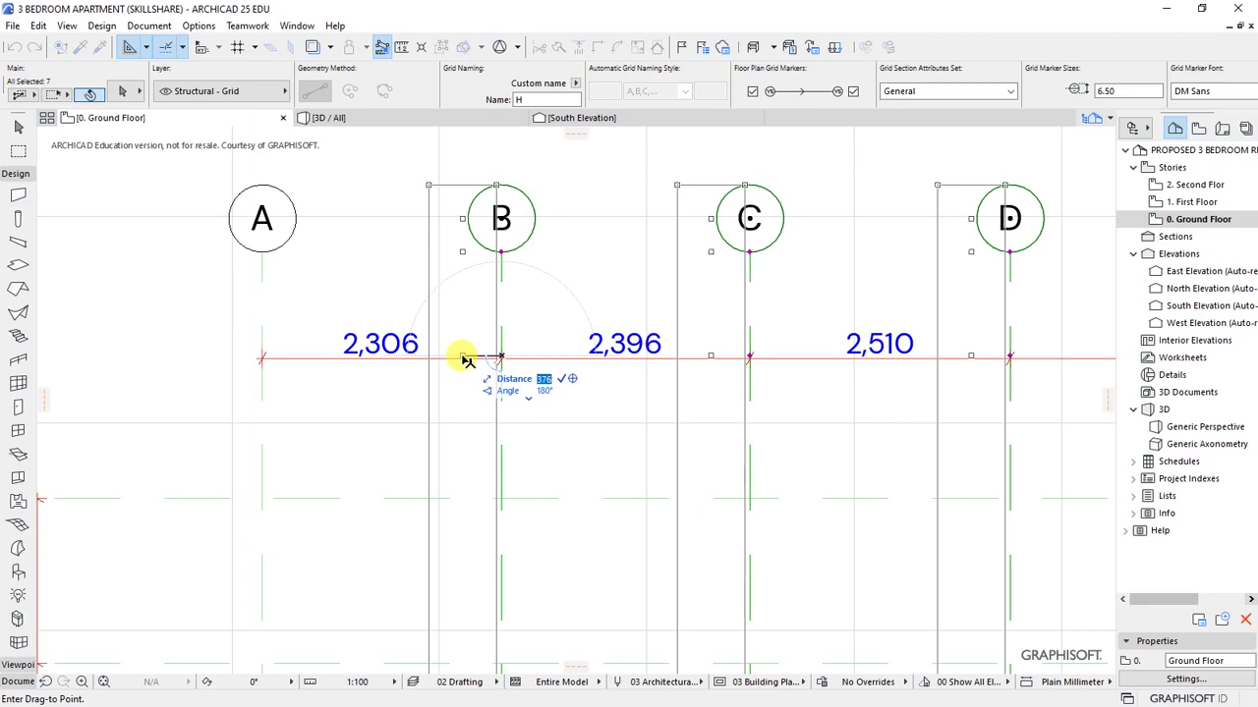
text(1100)
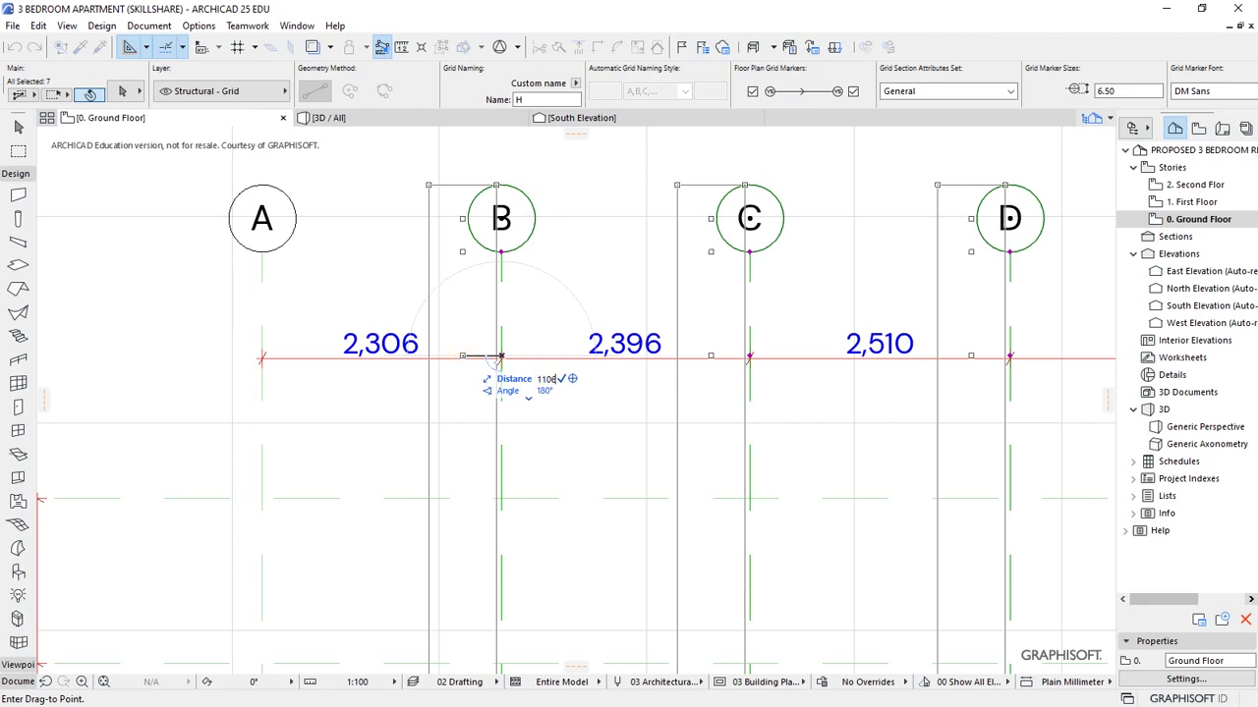
key(Return)
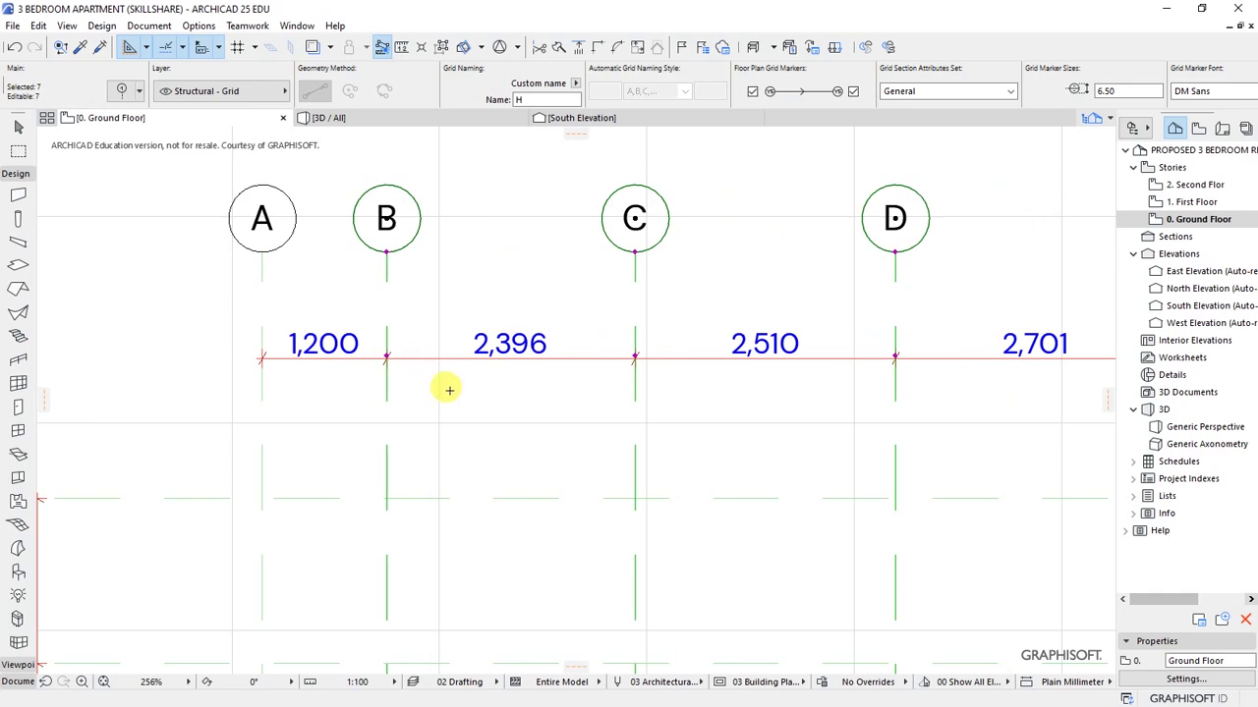
Step: Remove grid line B from the selection and move grid lines C to H 1796 mm toward B, leaving 600 mm between B and C
shift+click(386, 307)
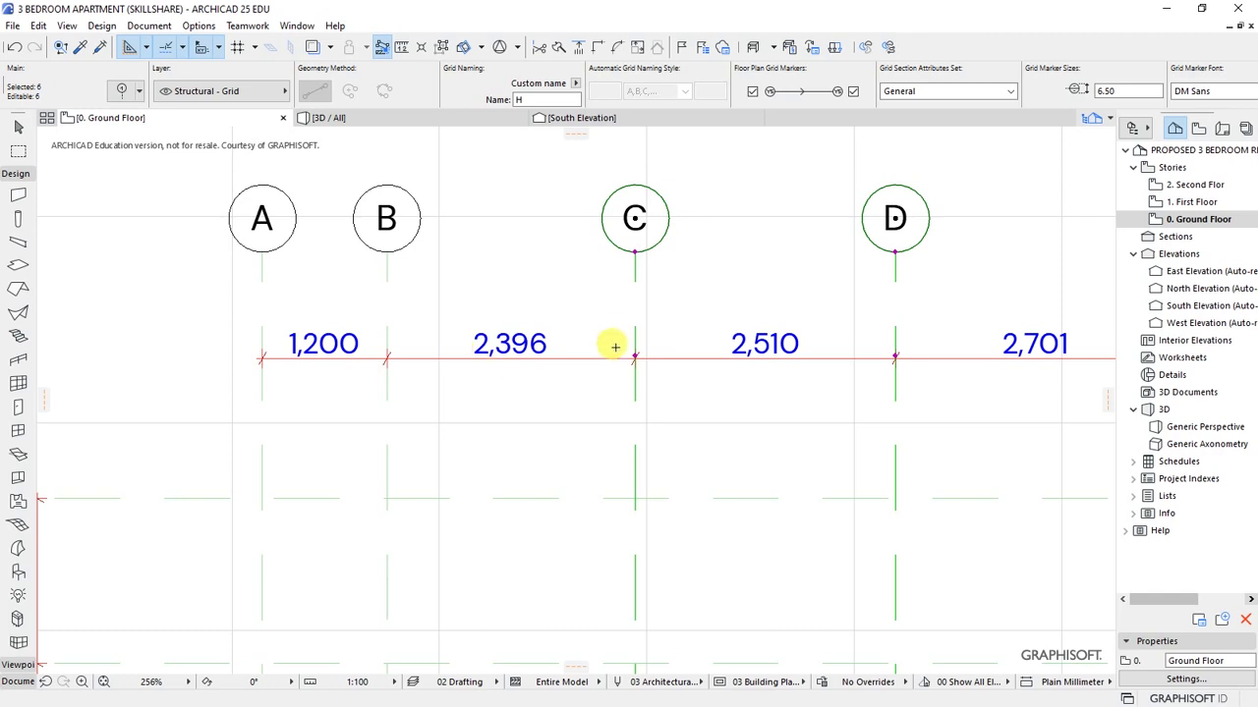
key(ctrl+d)
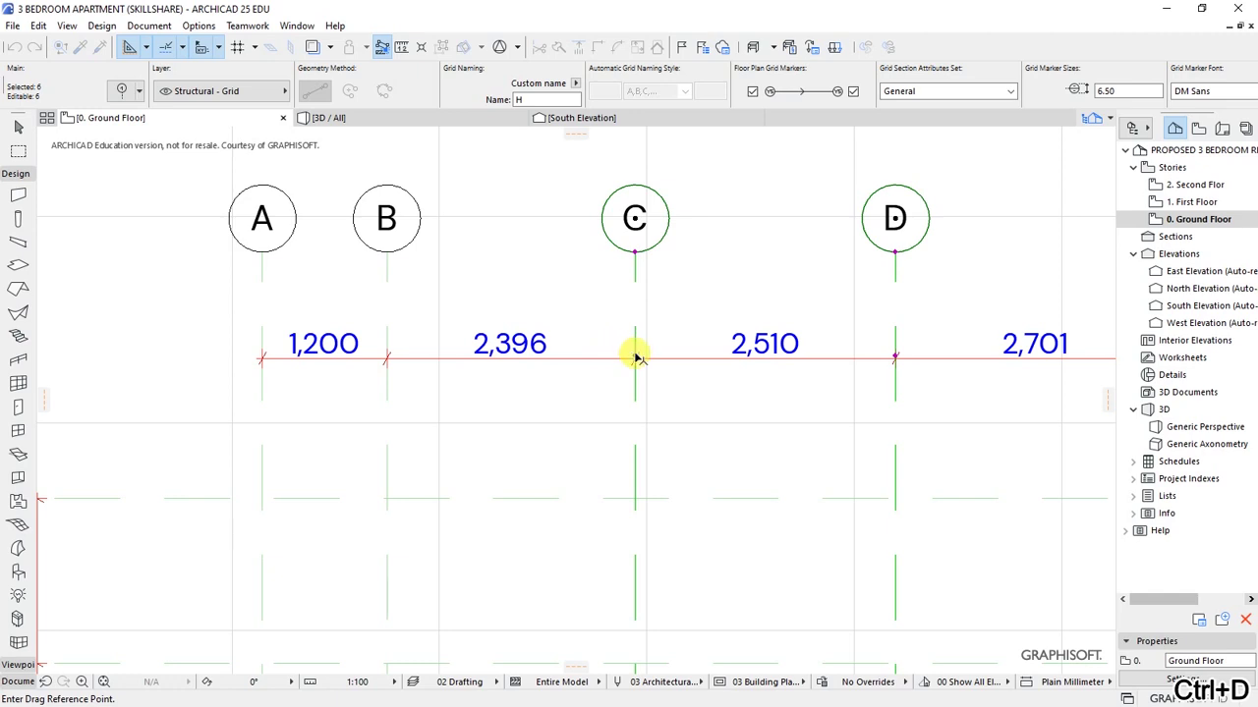
click(635, 356)
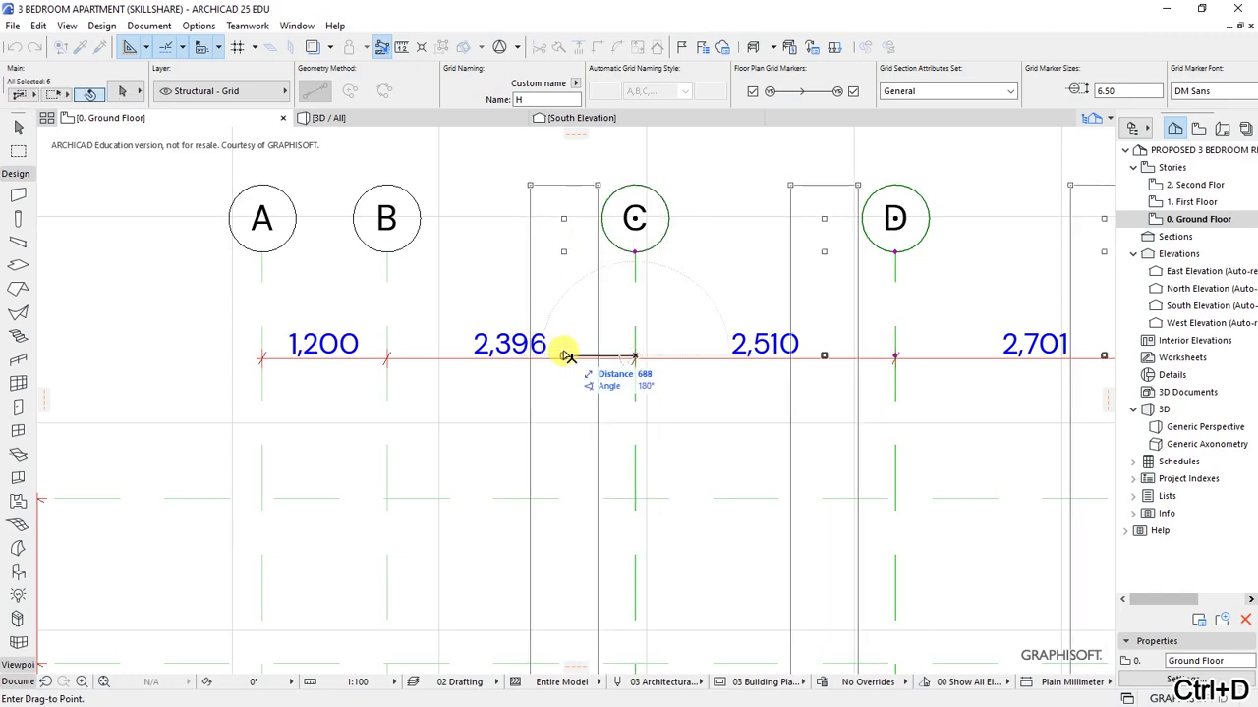
text(1796)
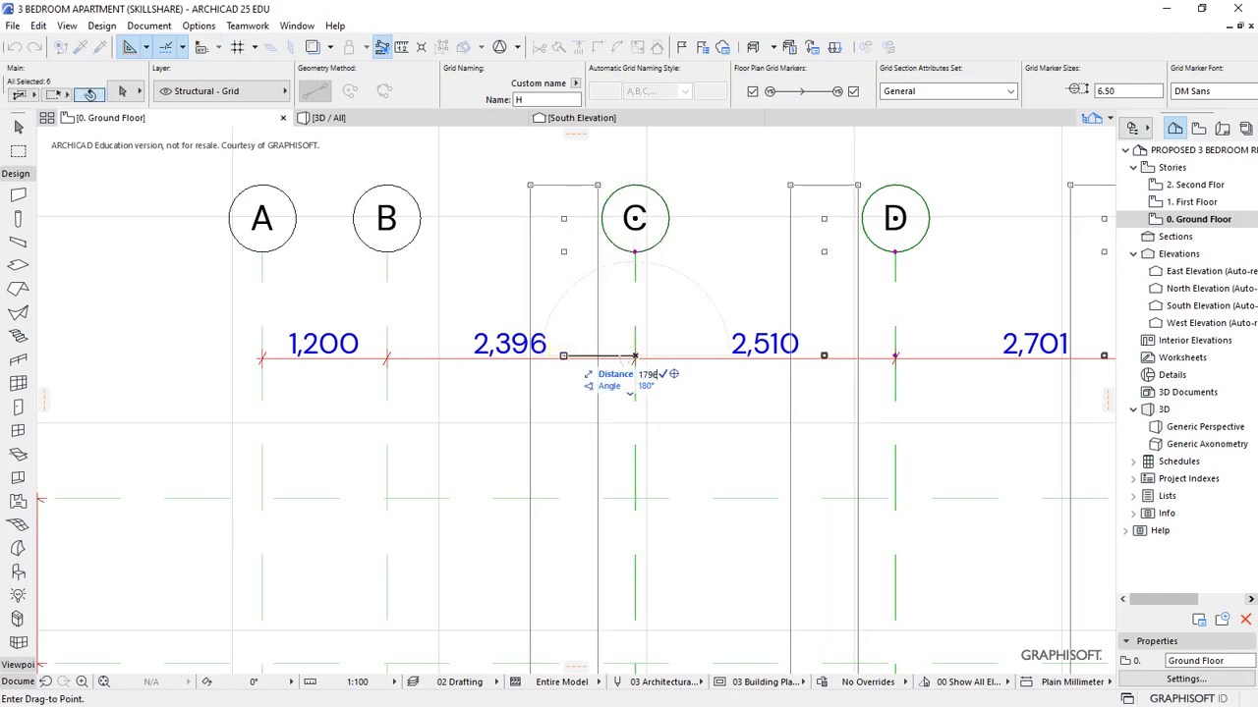
key(Return)
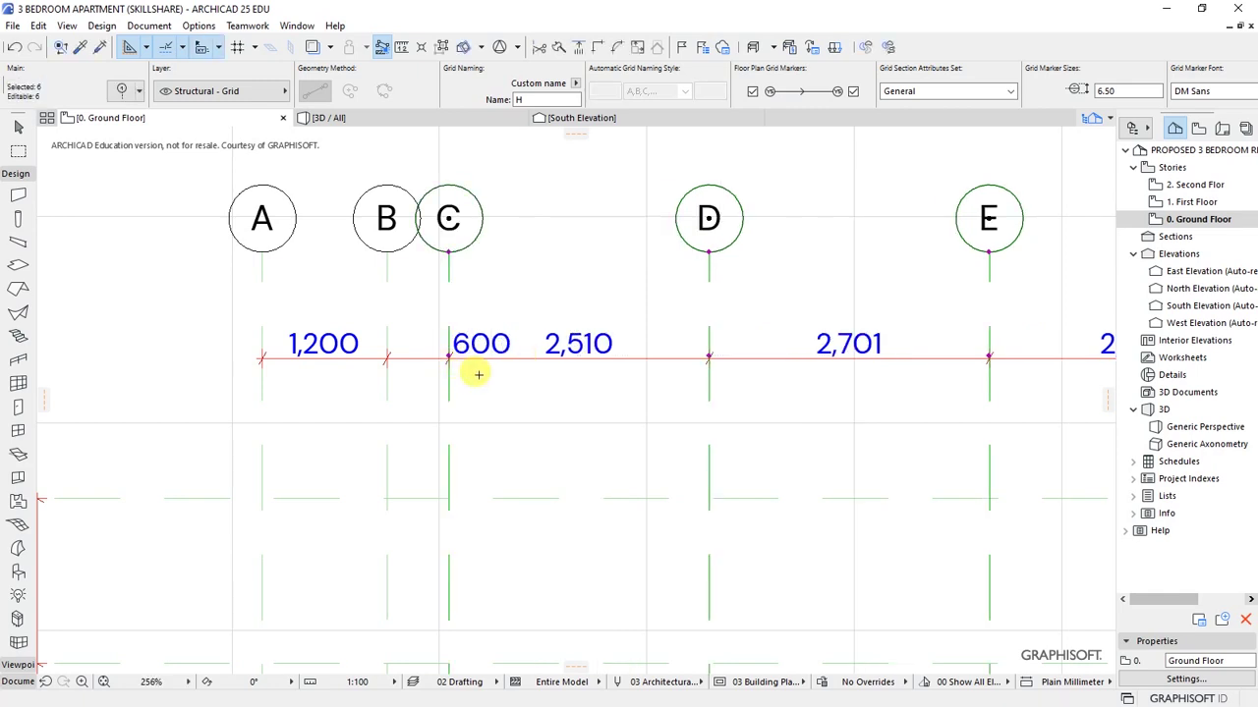
Step: Remove grid line C from the selection and move grid lines D to H 1490 mm away from C, spacing C and D 4,000 mm apart
key(shift)
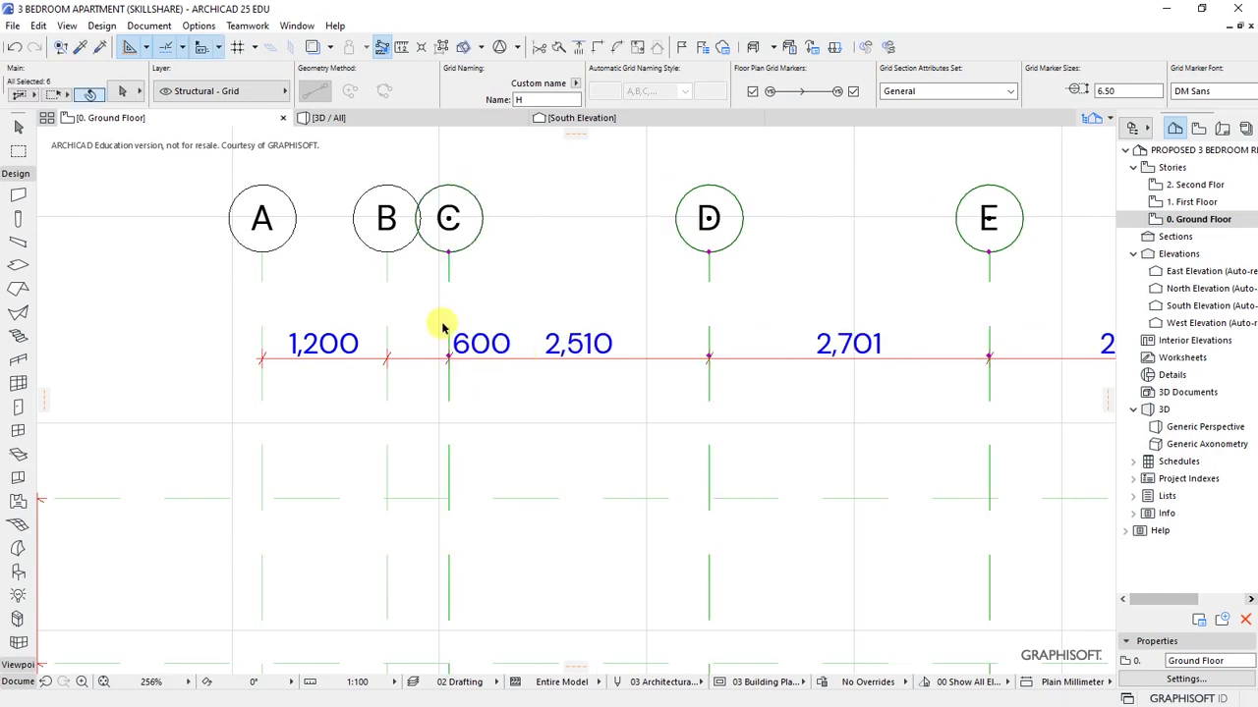
shift+click(447, 321)
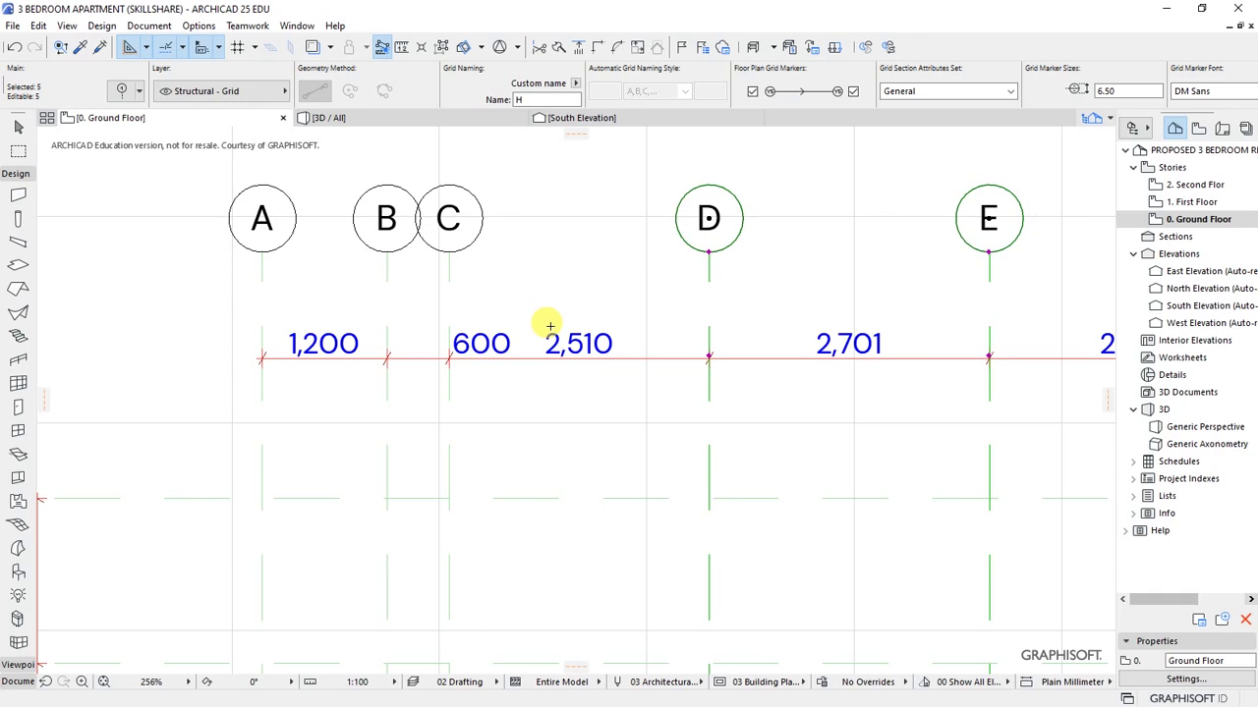
key(ctrl+d)
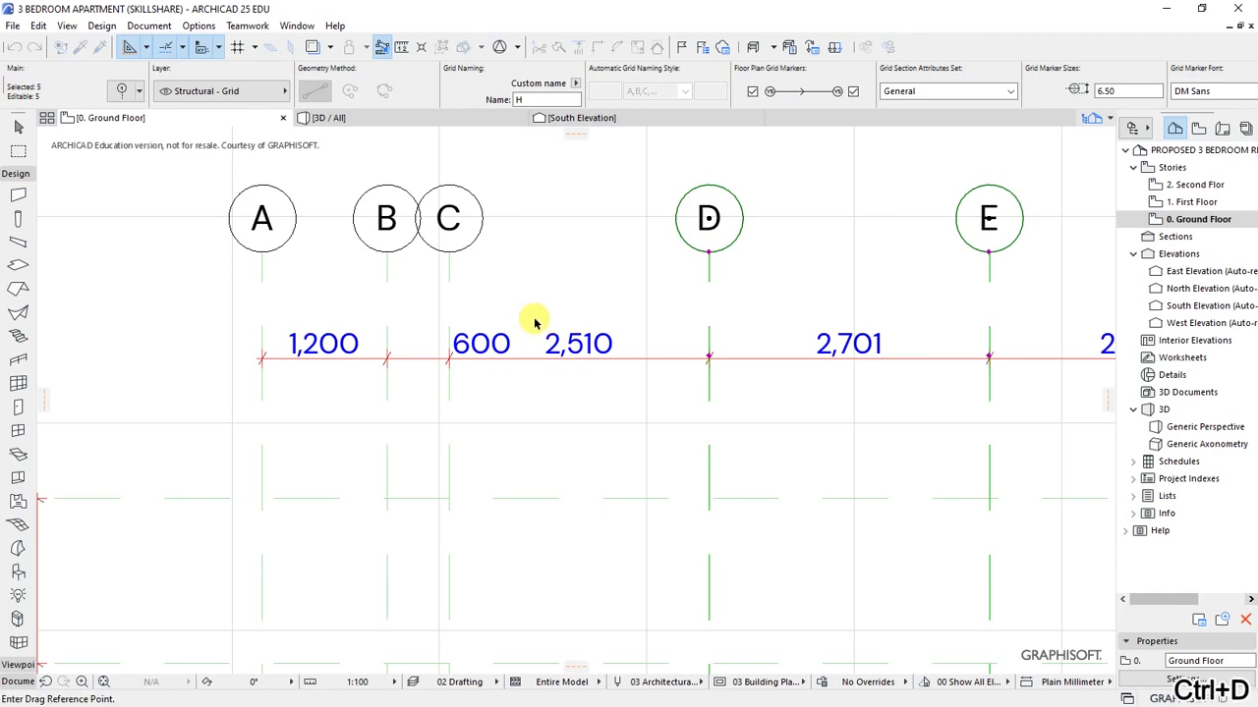
click(708, 356)
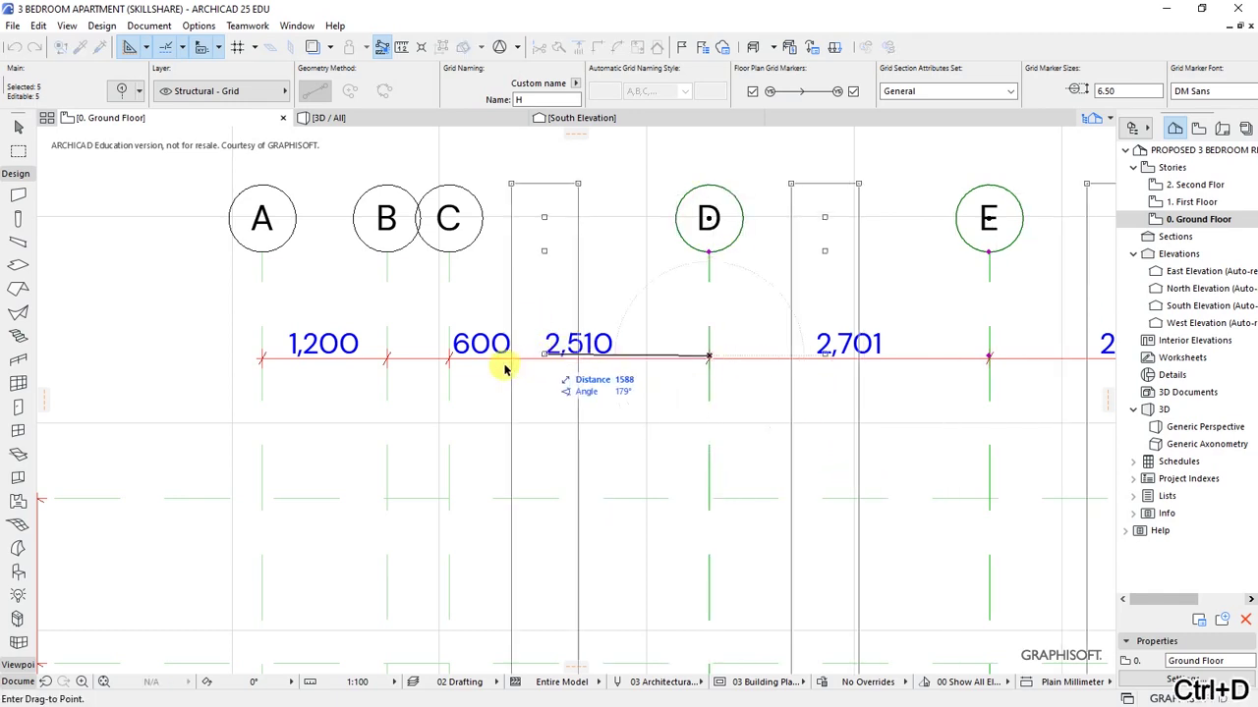
scroll(432, 385, down, 4)
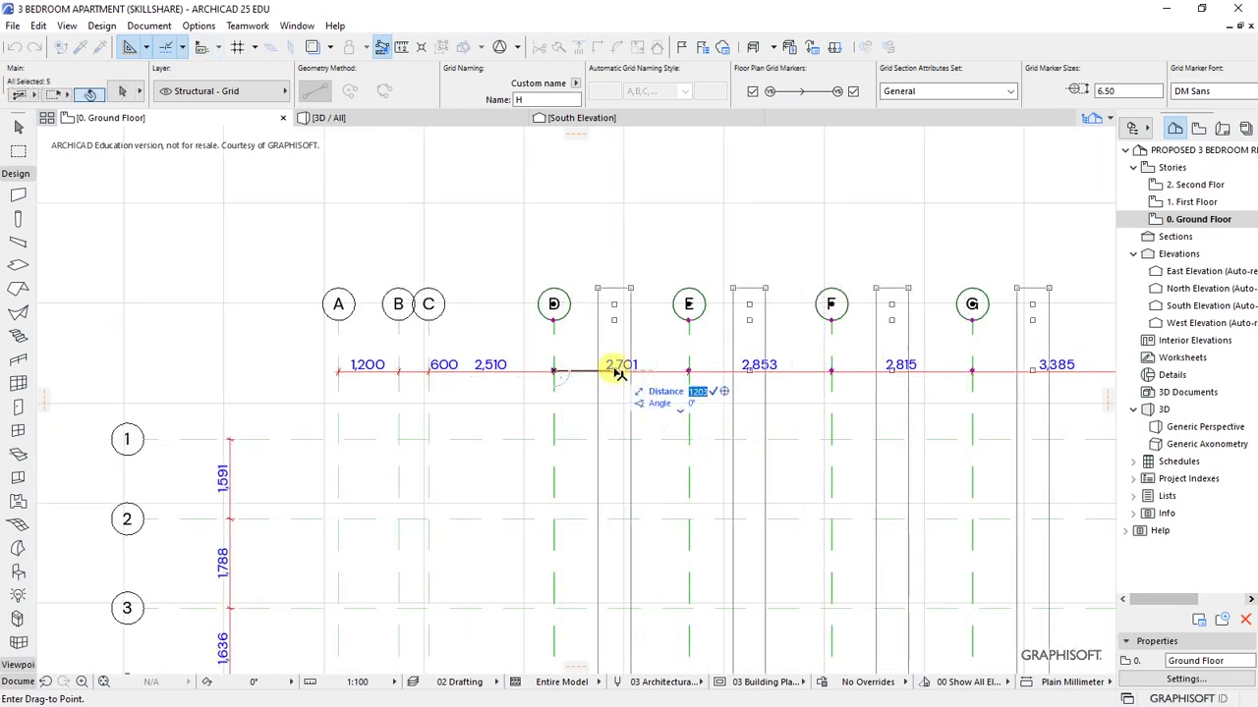
text(1490)
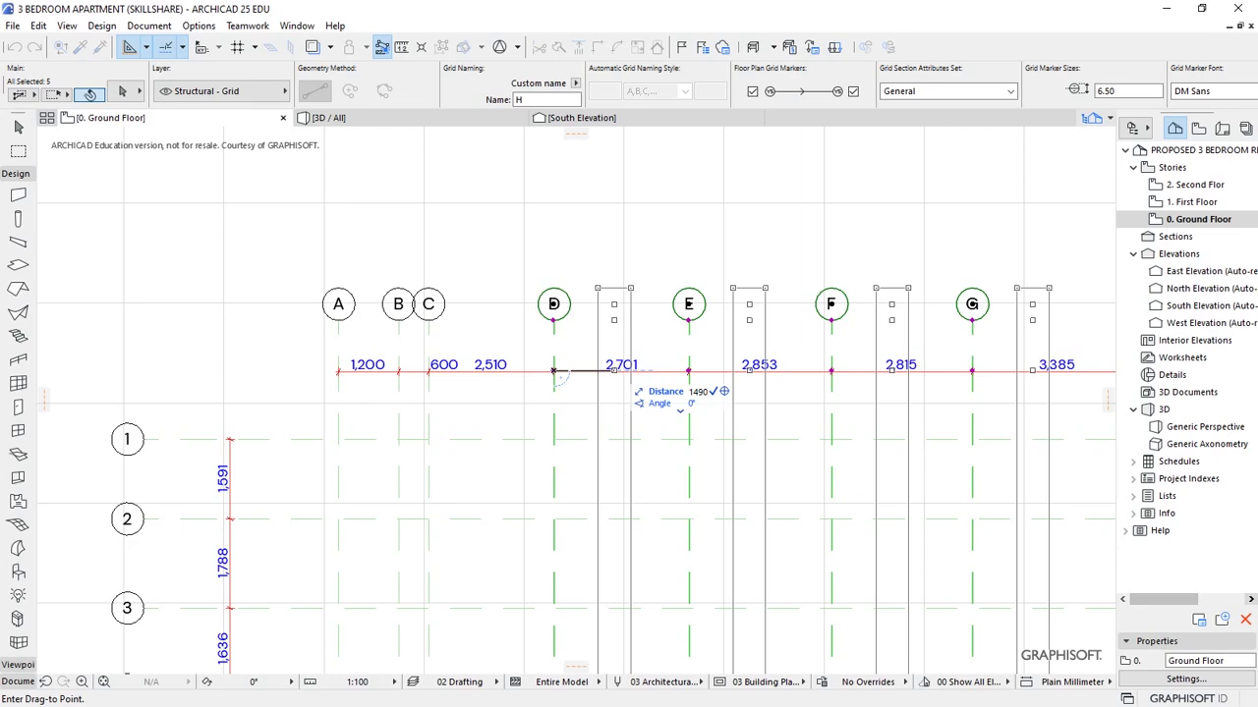
key(Return)
Step: Remove grid line D from the selection and move grid lines E to H toward D to make the D–E spacing 750 mm
scroll(243, 363, down, 1)
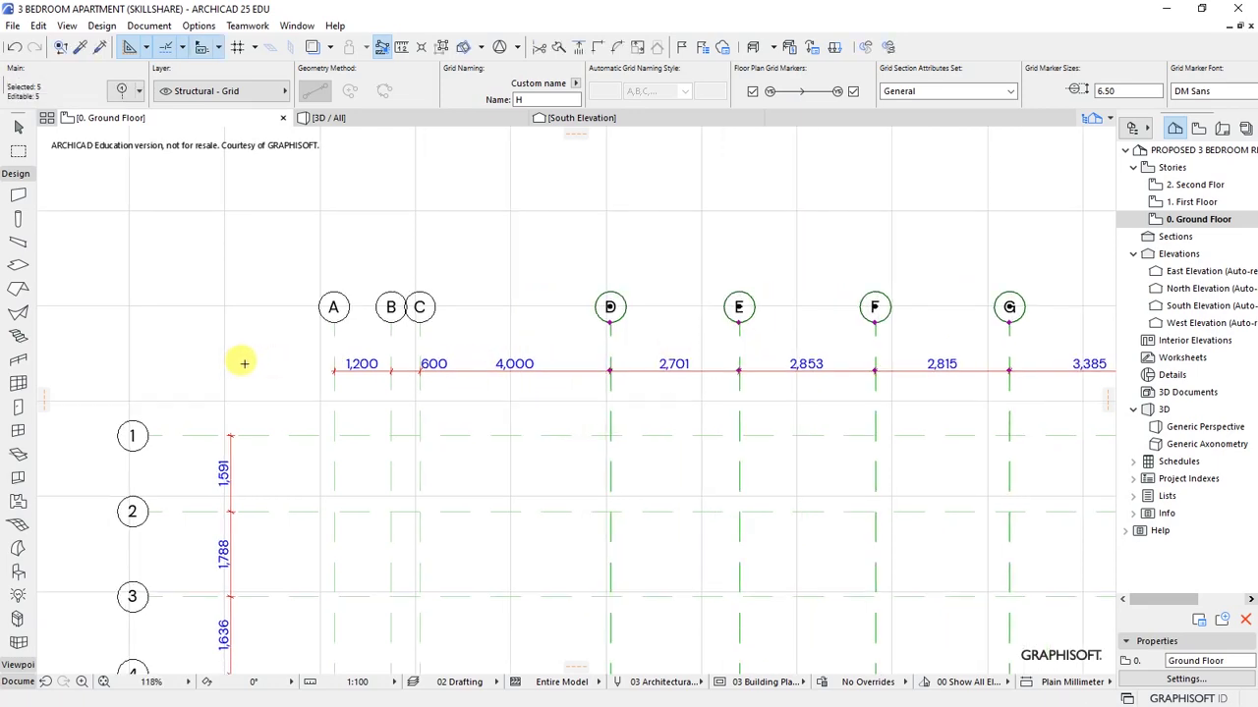
scroll(243, 363, down, 1)
scroll(416, 343, down, 1)
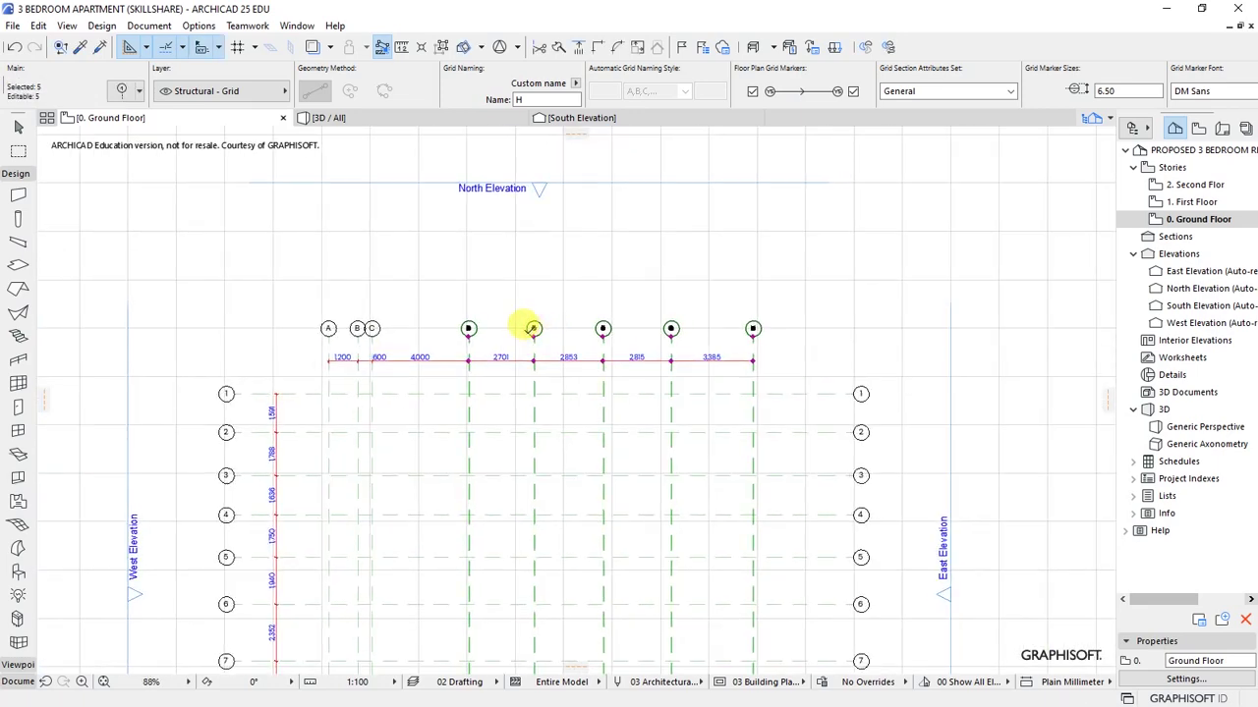
scroll(531, 328, up, 2)
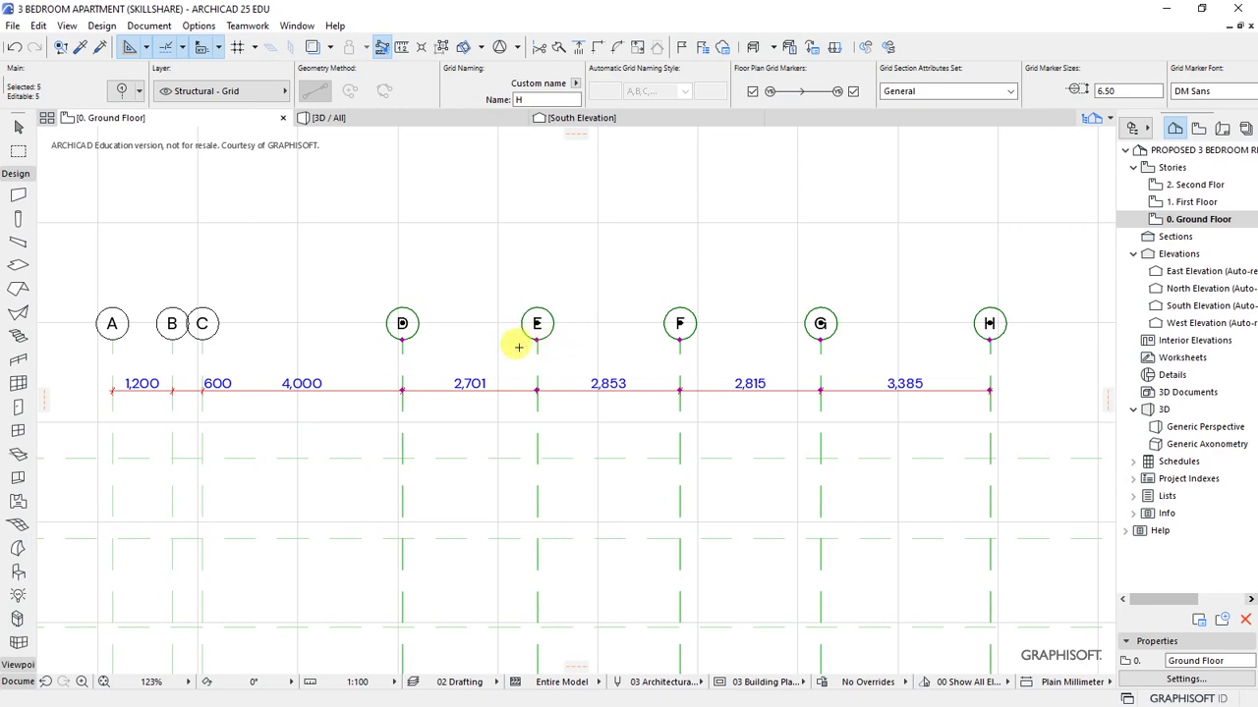
scroll(517, 348, up, 1)
scroll(363, 359, up, 2)
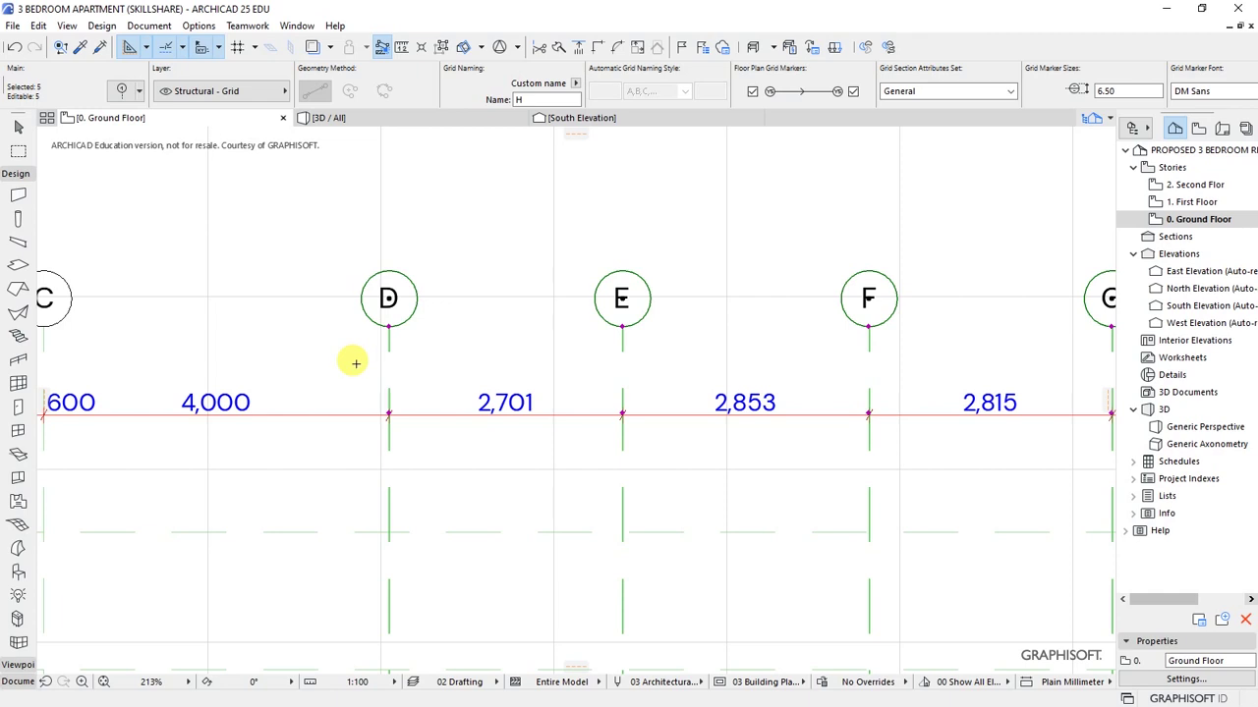
shift+click(389, 350)
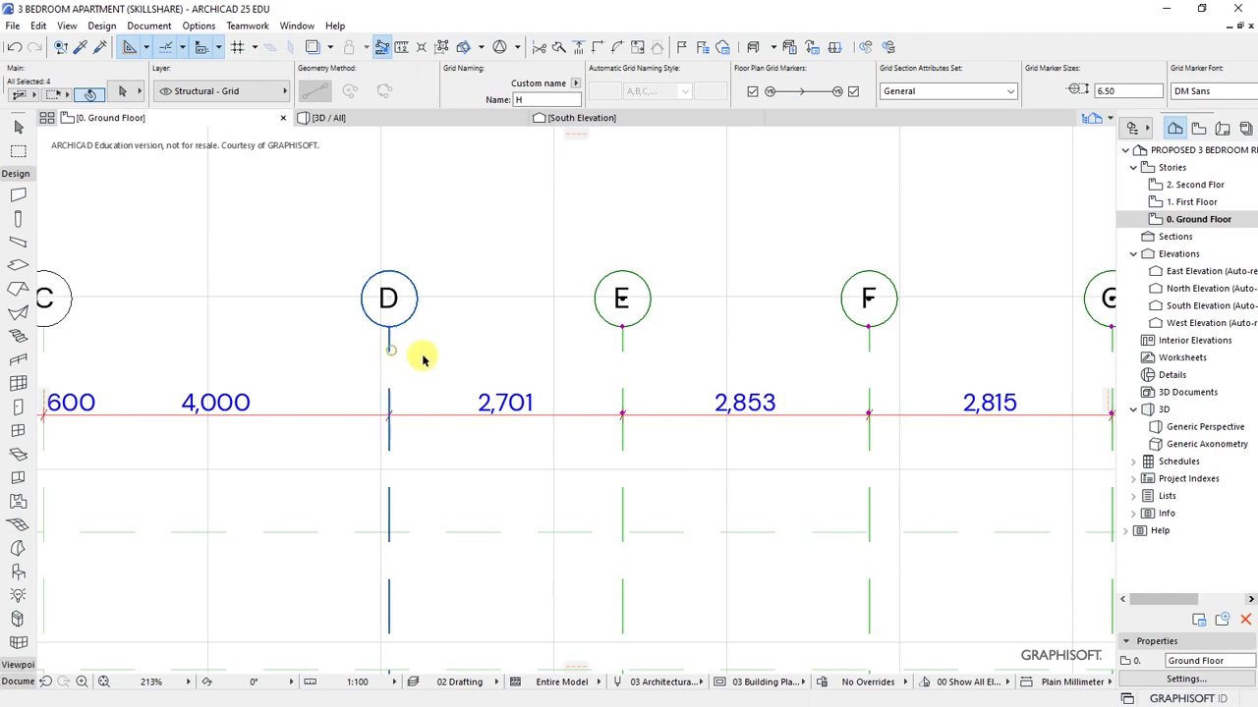
key(ctrl+d)
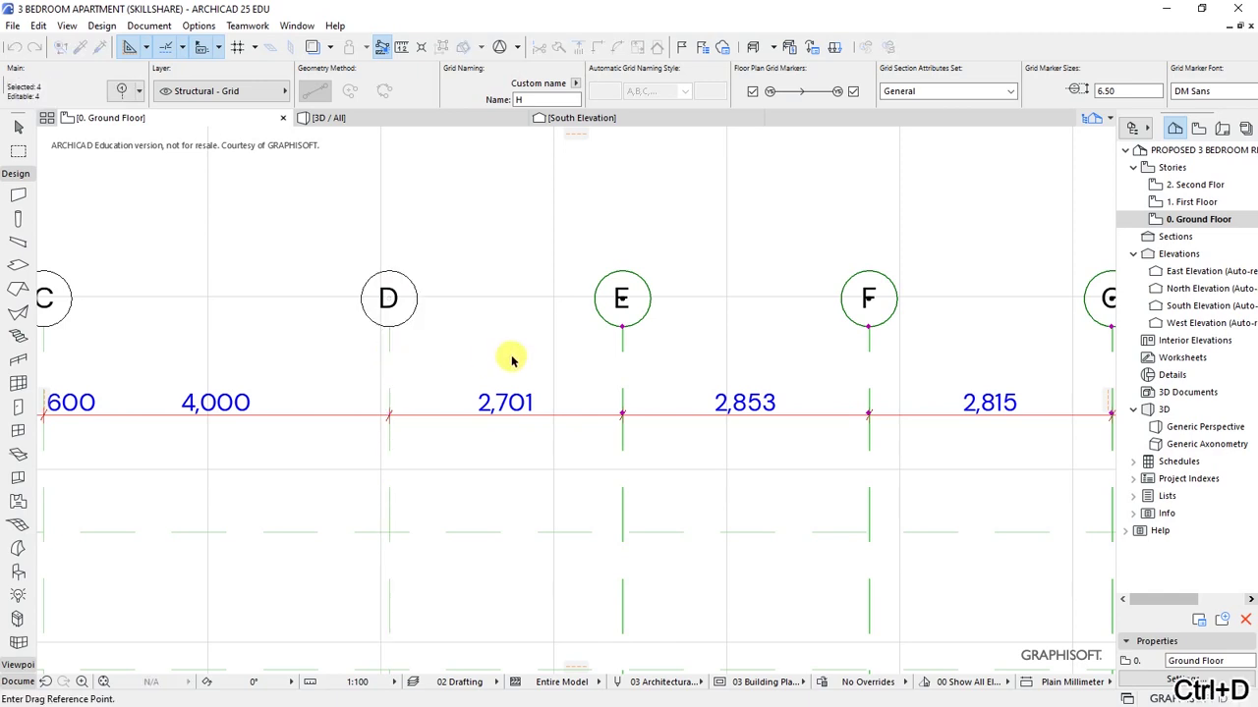
click(657, 368)
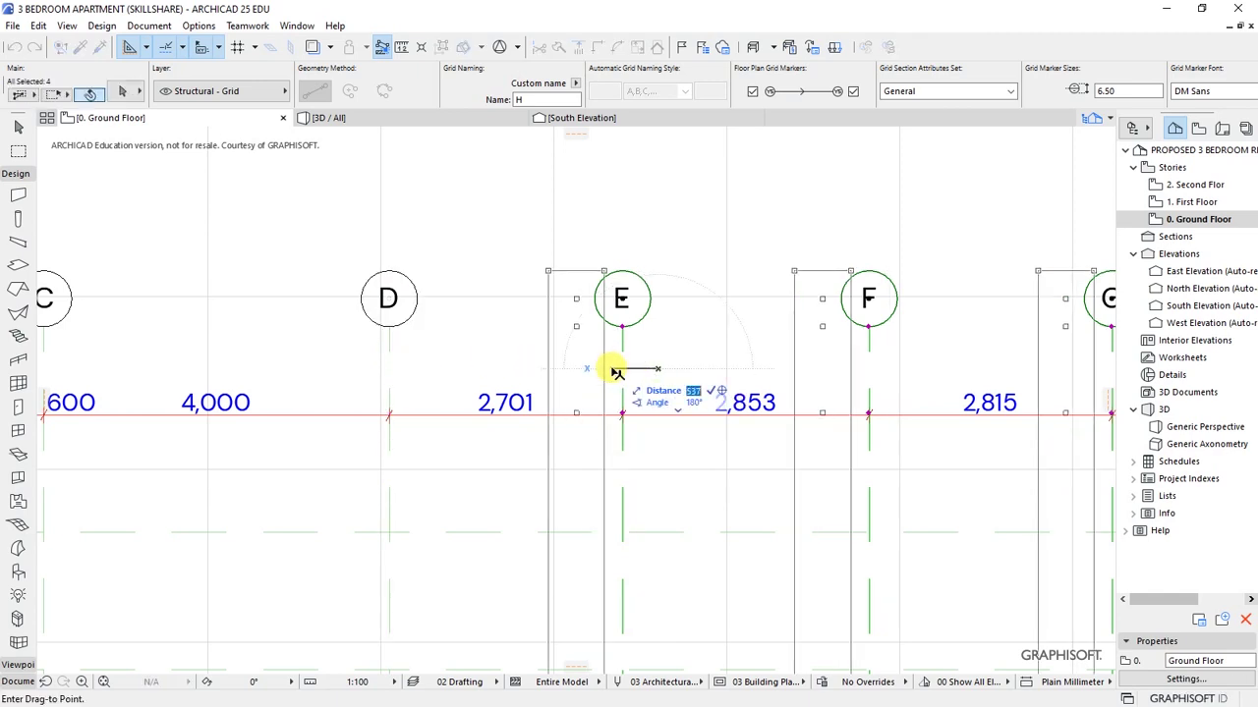
click(490, 369)
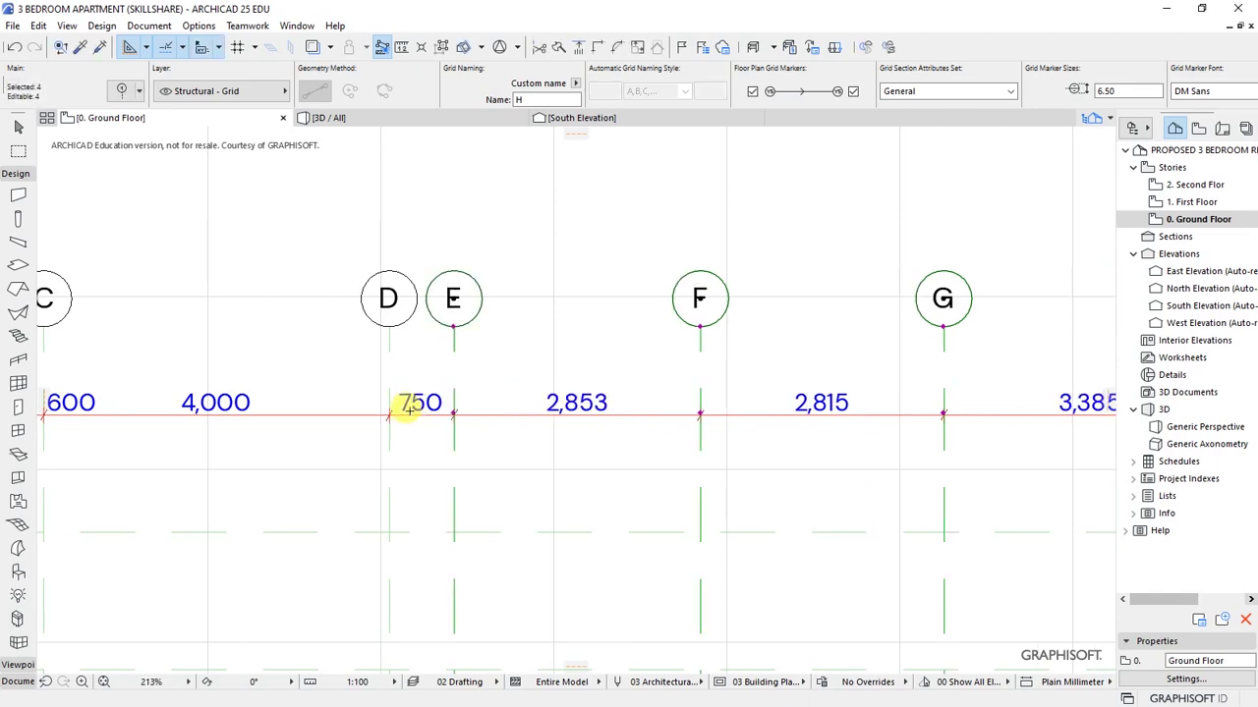
Step: Remove grid line E from the selection and move grid lines F to H 1403 mm toward E, making the E–F spacing 1,450 mm
shift+click(453, 365)
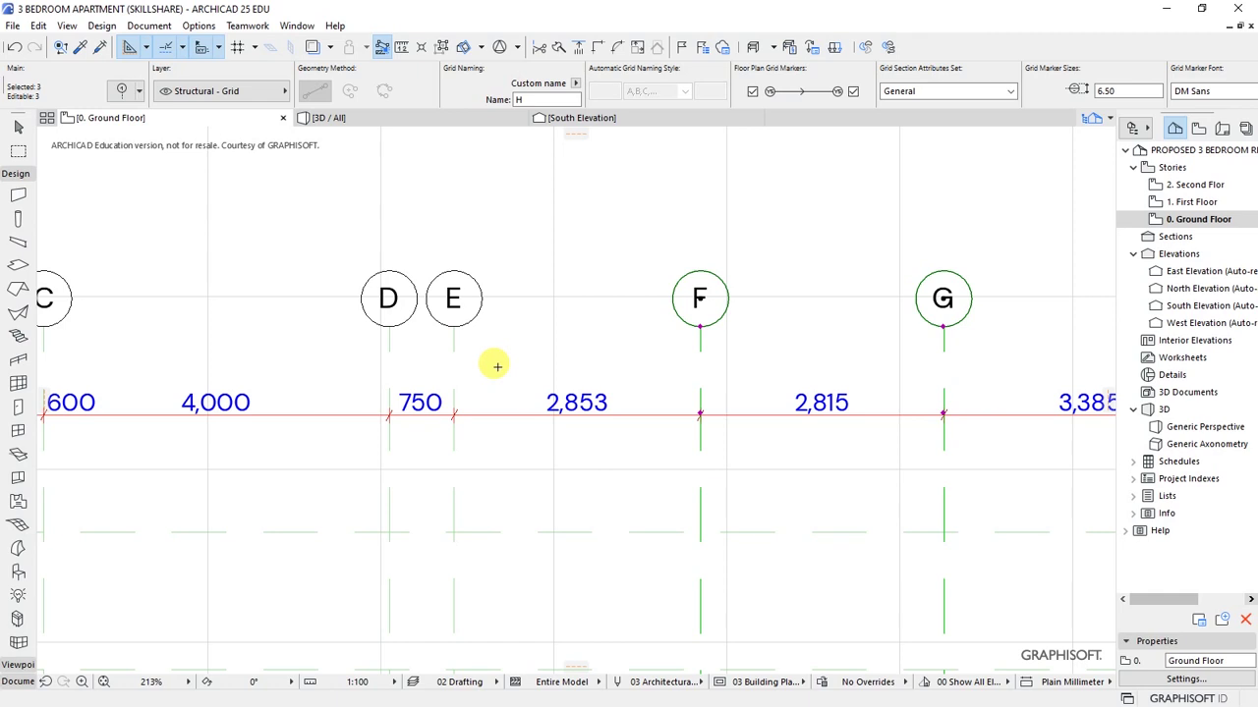
key(ctrl+d)
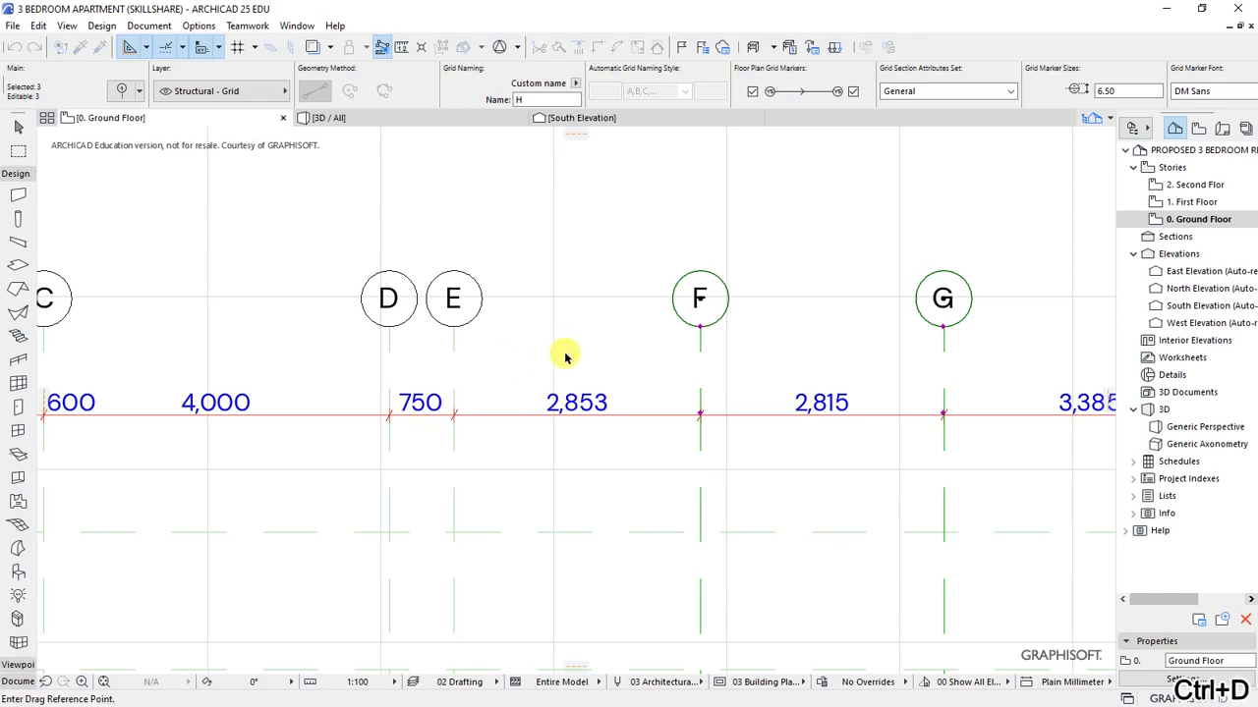
click(700, 377)
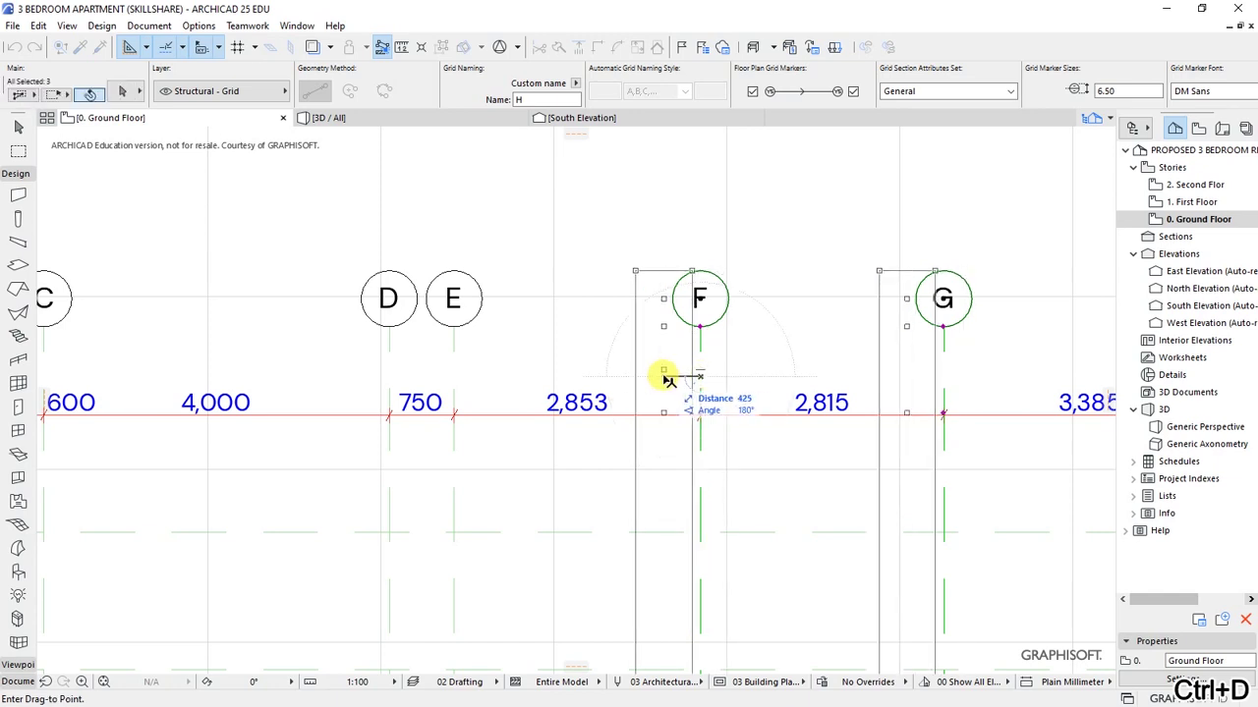
text(1403)
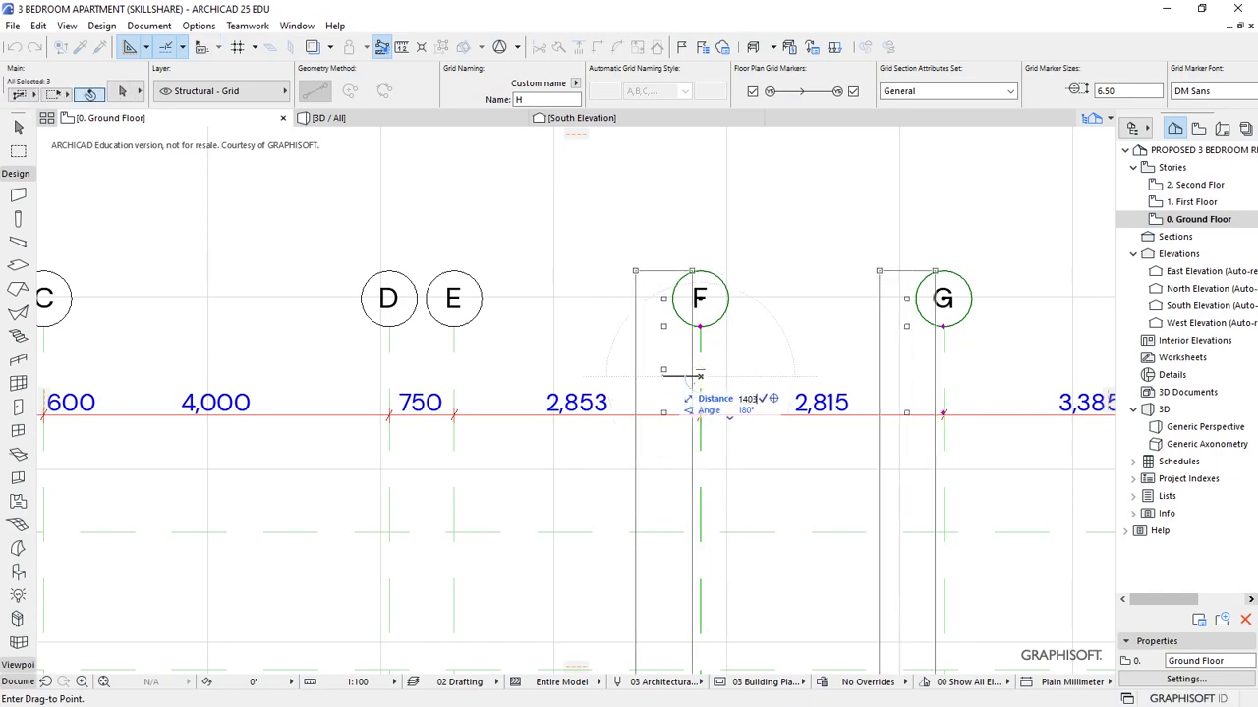
key(Return)
Step: Remove grid line F from the selection and move grid lines G and H 415 mm toward F, leaving 2,400 mm between F and G
scroll(589, 364, down, 2)
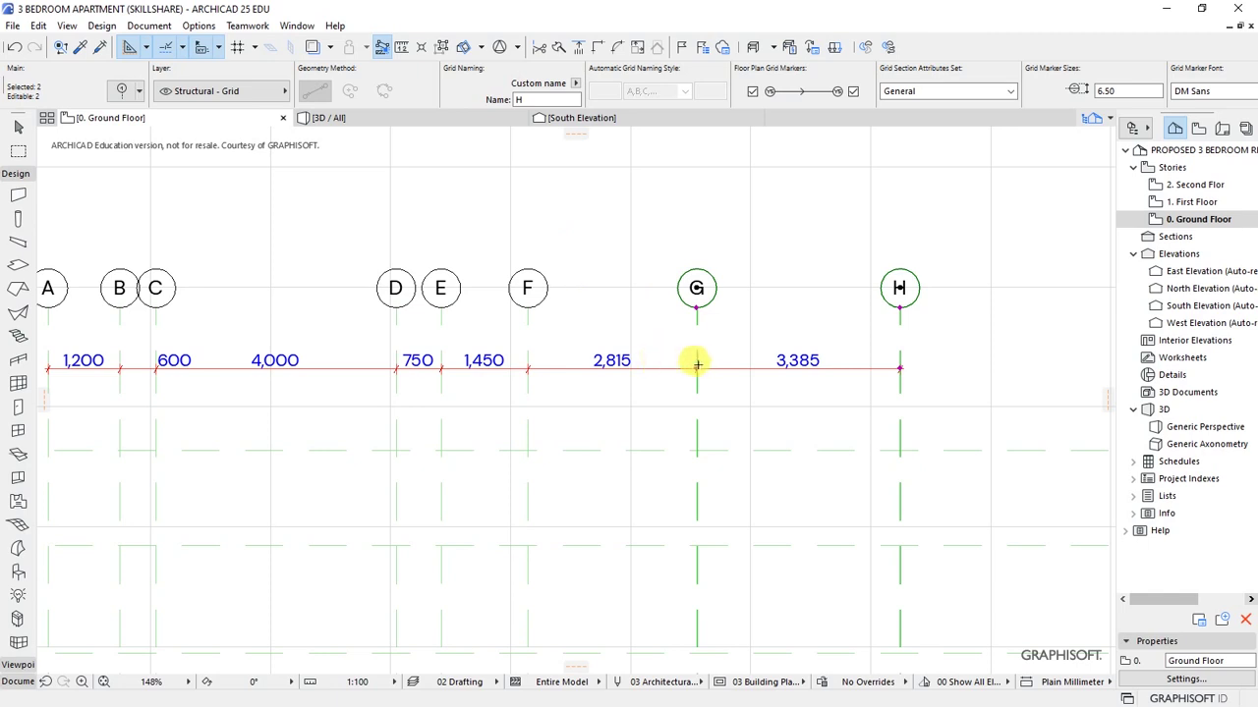
scroll(694, 356, up, 2)
key(ctrl+d)
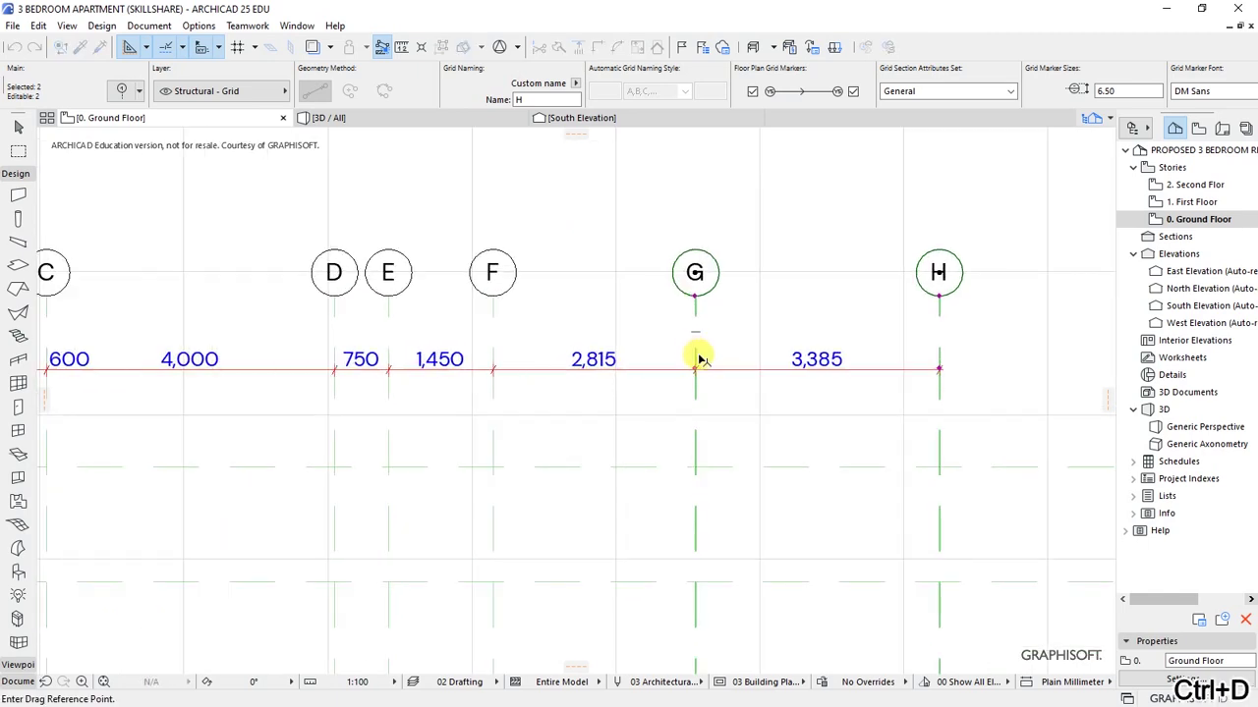
scroll(668, 351, up, 2)
click(716, 350)
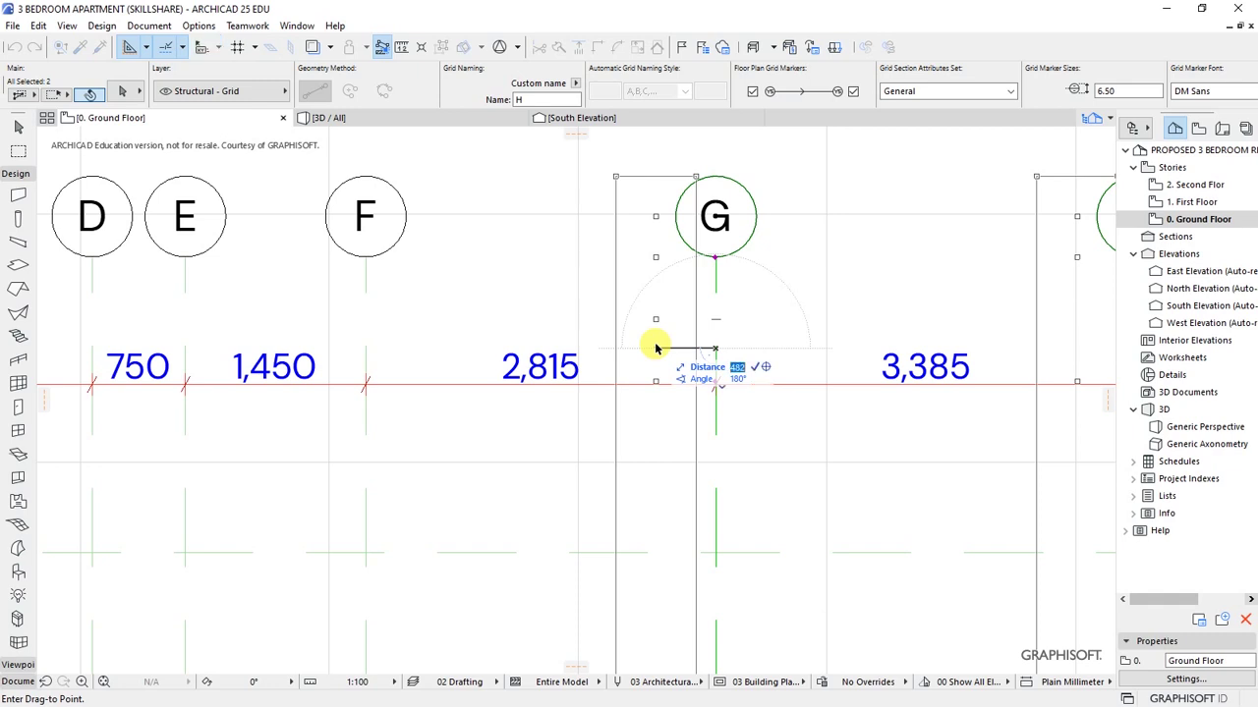
text(415)
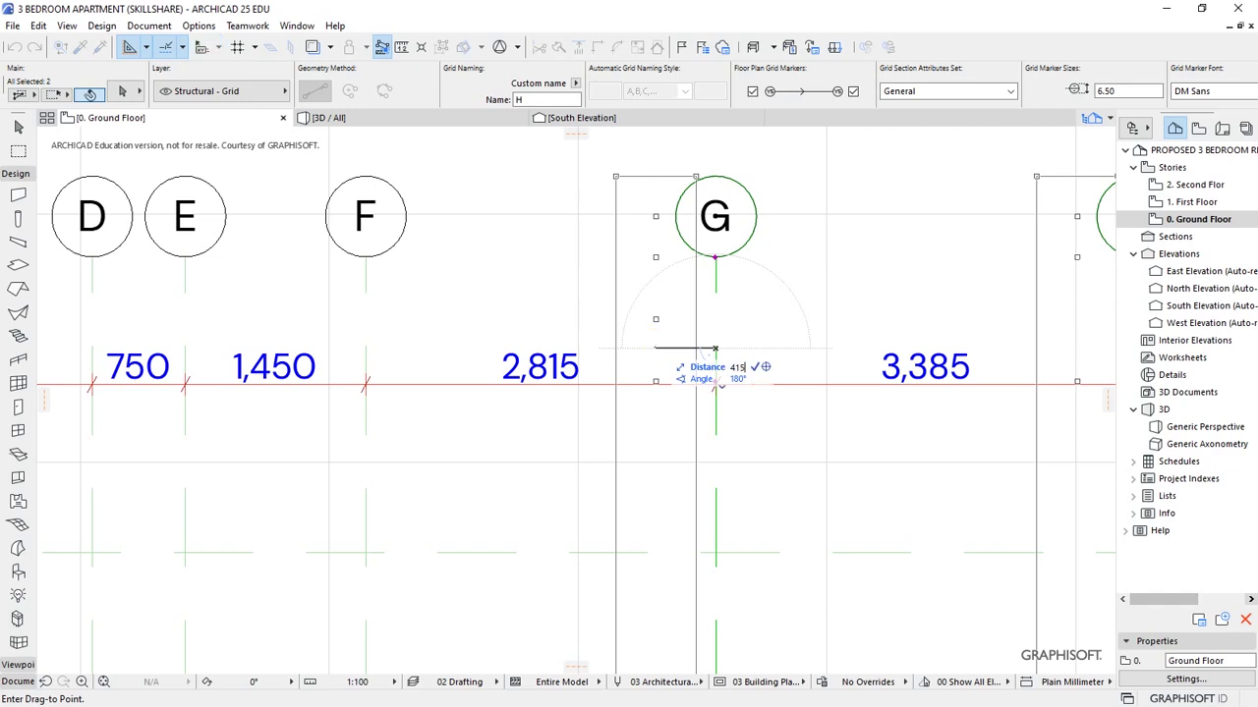
key(Return)
Step: Remove grid line G from the selection and move grid line H 1785 mm toward G, spacing G and H 1,600 mm apart
scroll(747, 312, down, 2)
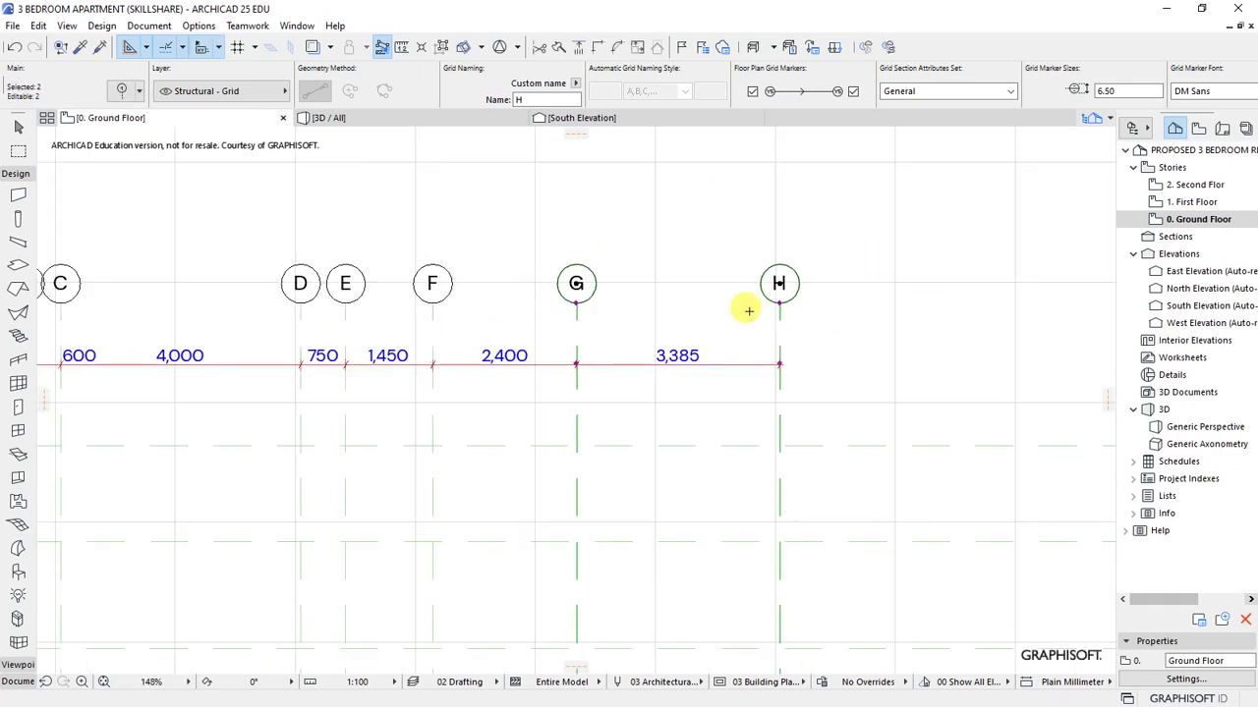
scroll(685, 321, up, 1)
scroll(500, 317, up, 2)
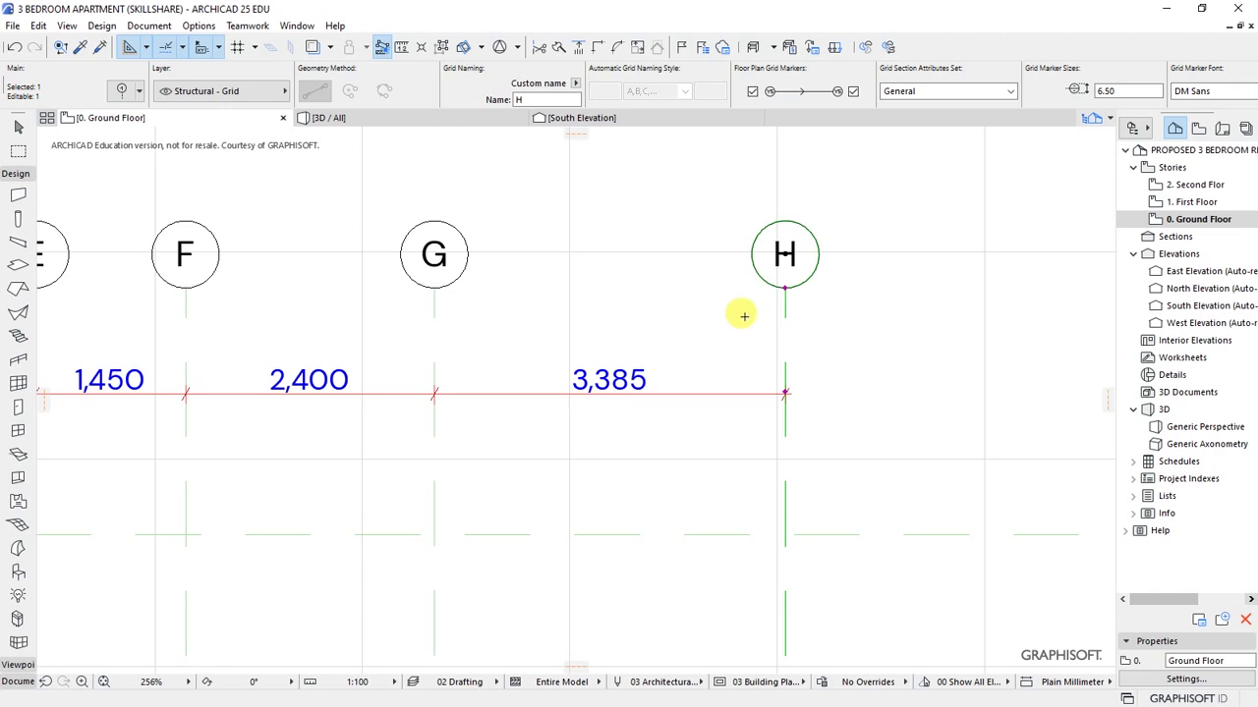
key(ctrl+d)
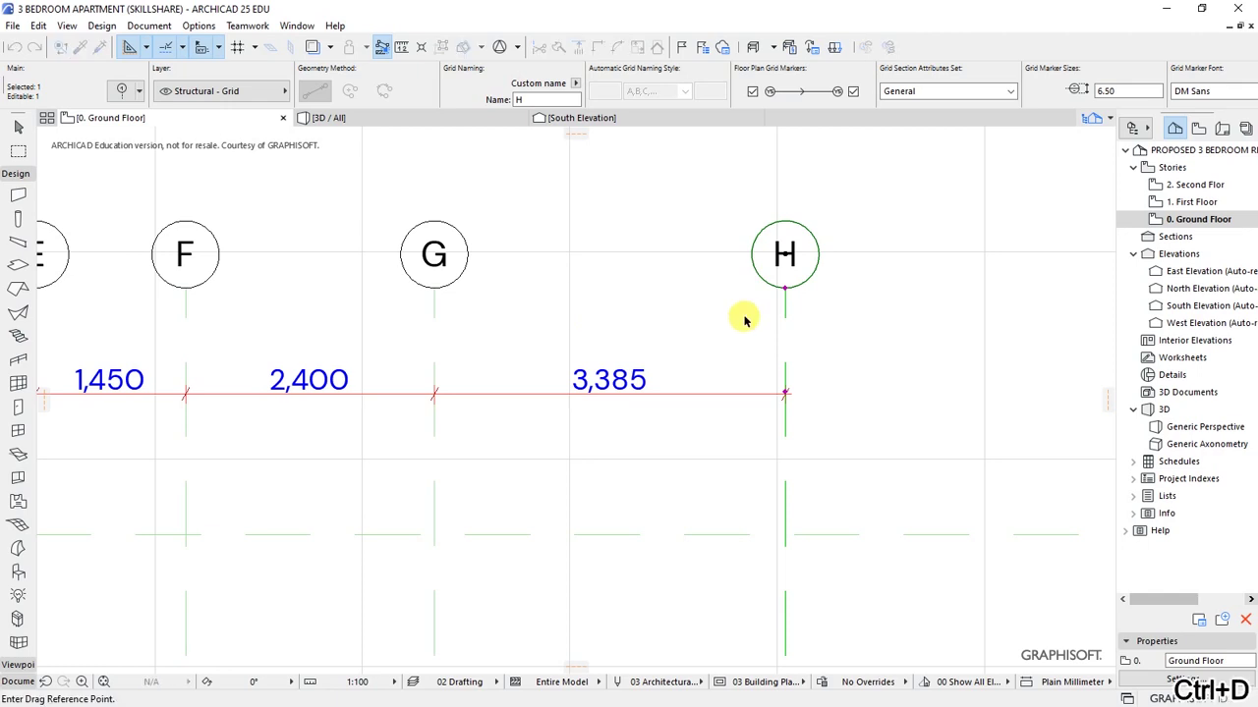
click(786, 342)
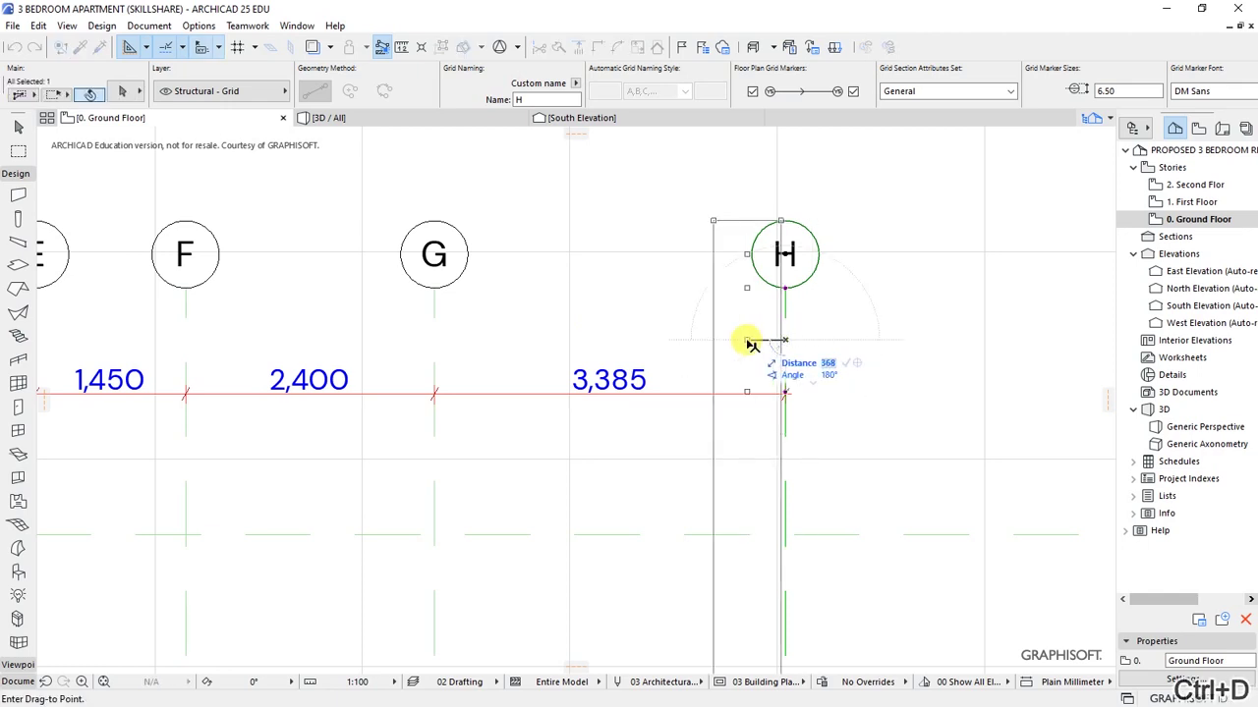
text(1785)
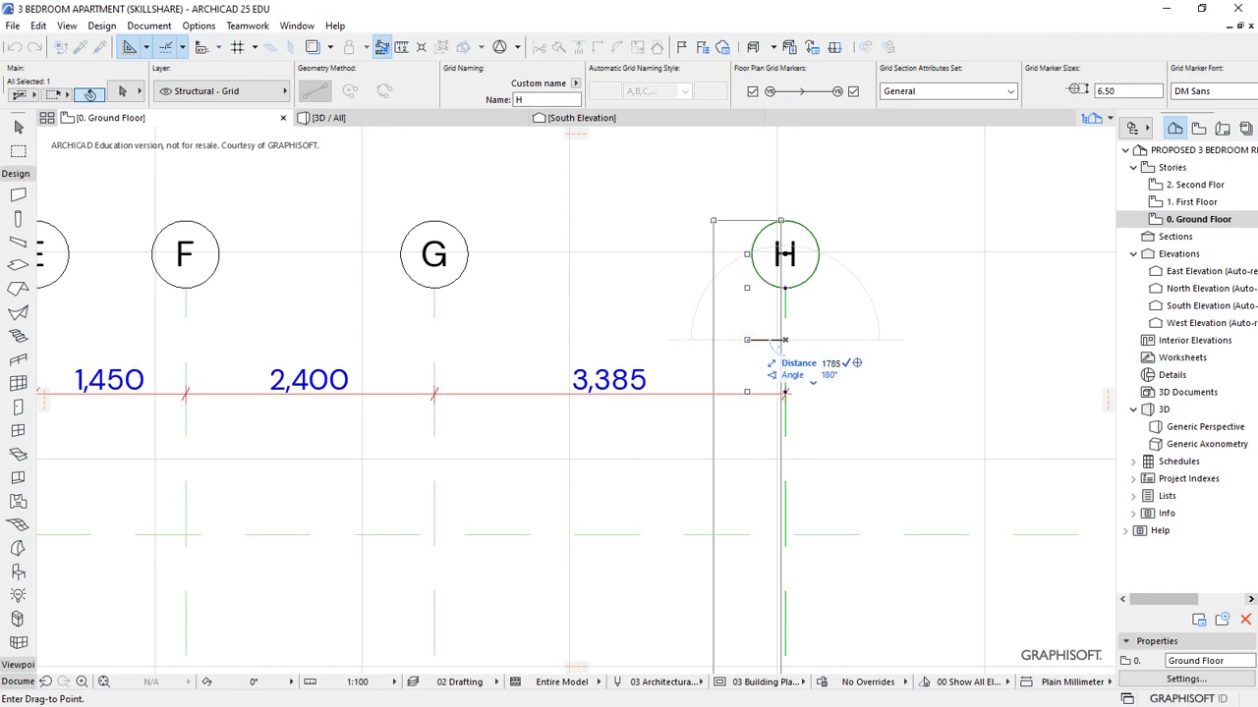
key(Return)
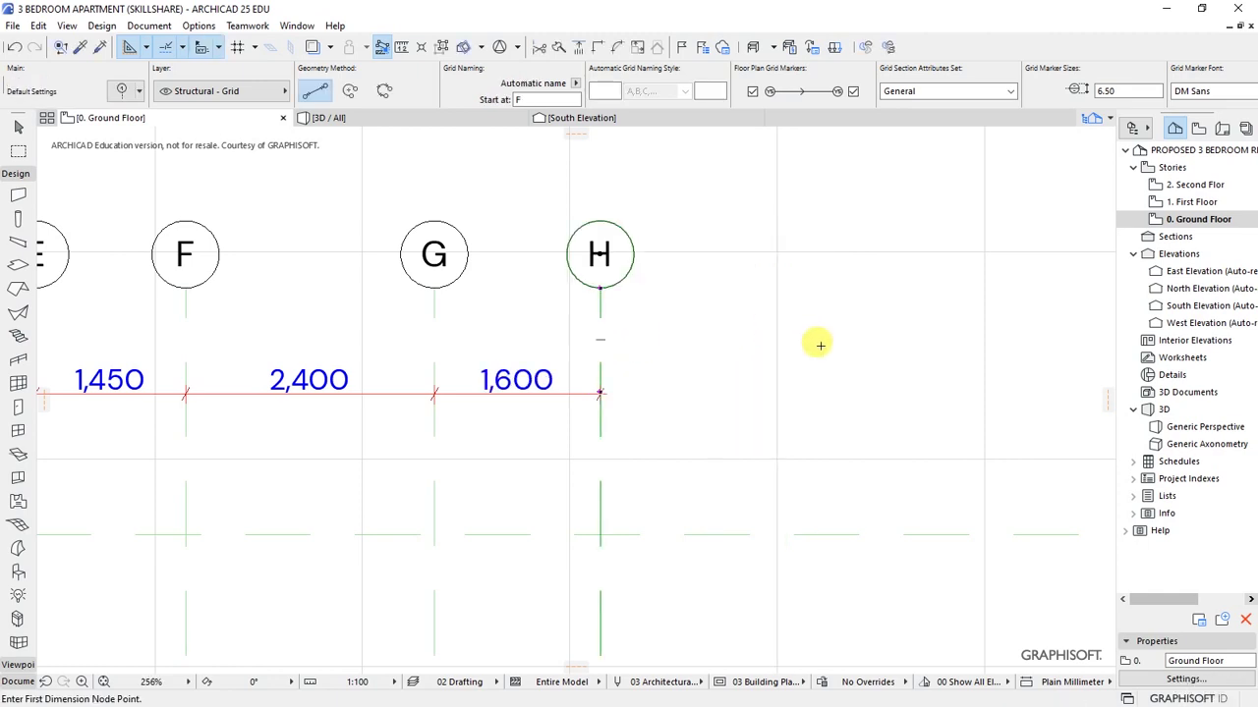
scroll(821, 334, down, 5)
scroll(638, 315, up, 3)
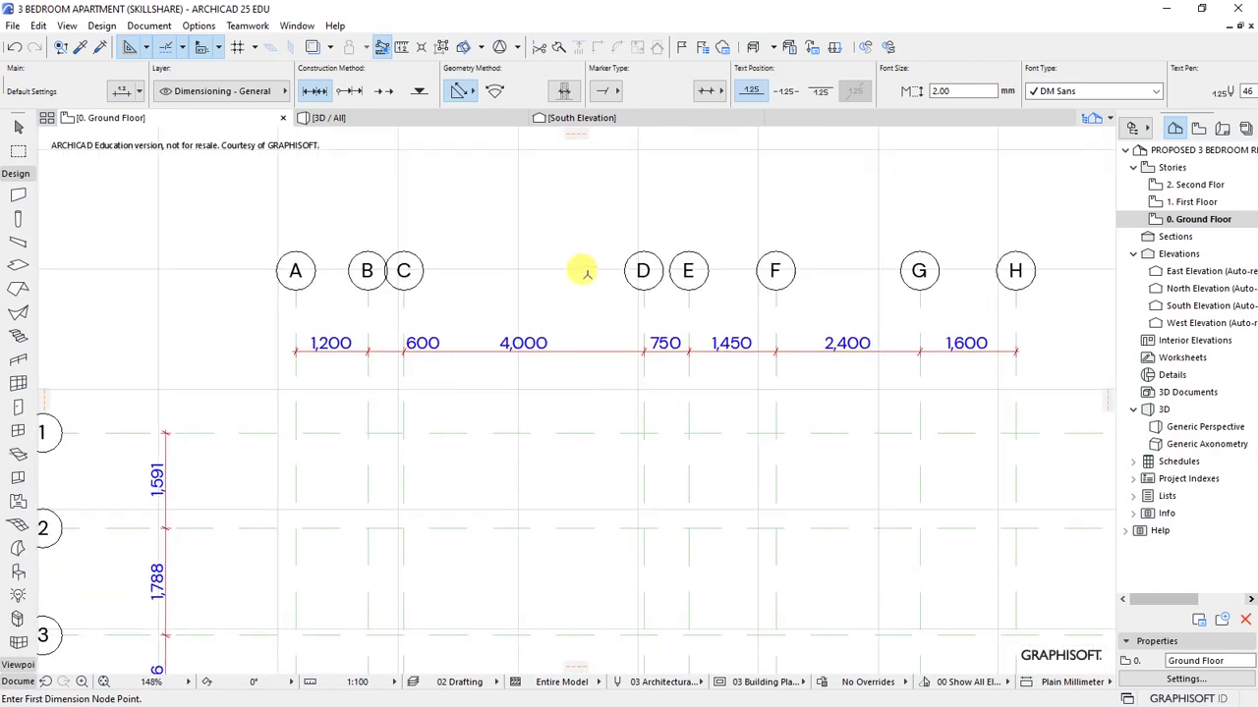
scroll(530, 263, up, 1)
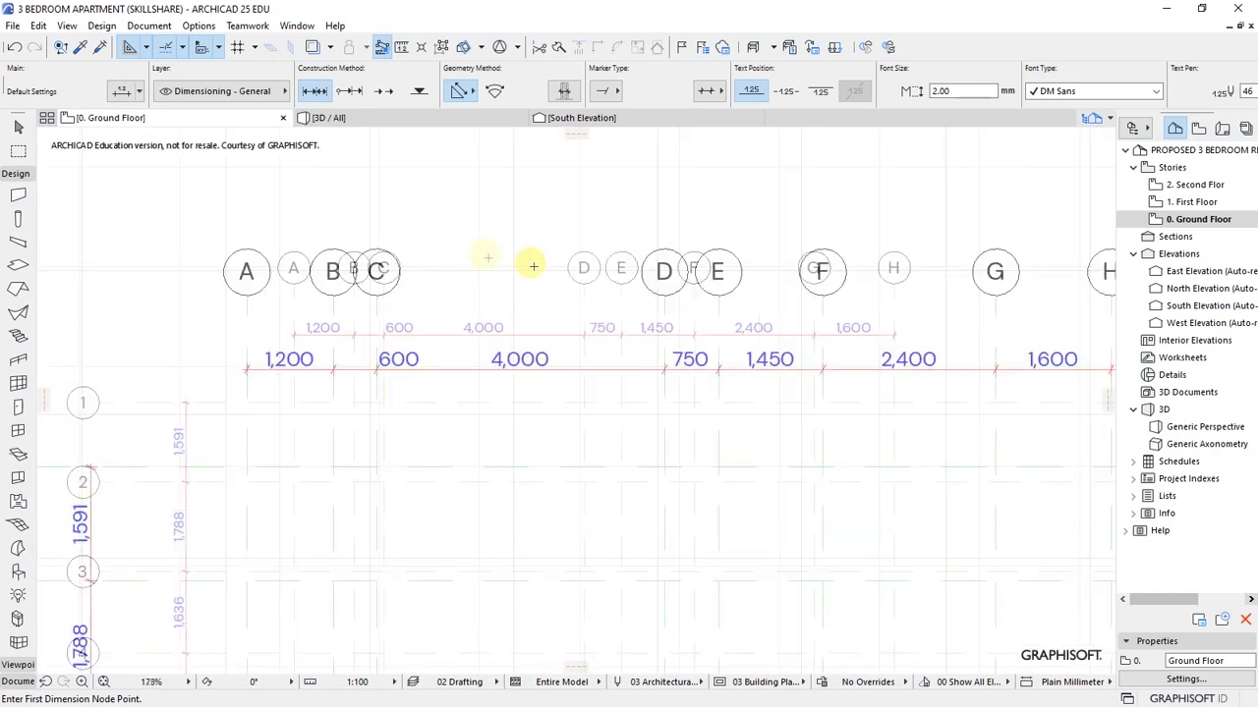
scroll(530, 263, down, 2)
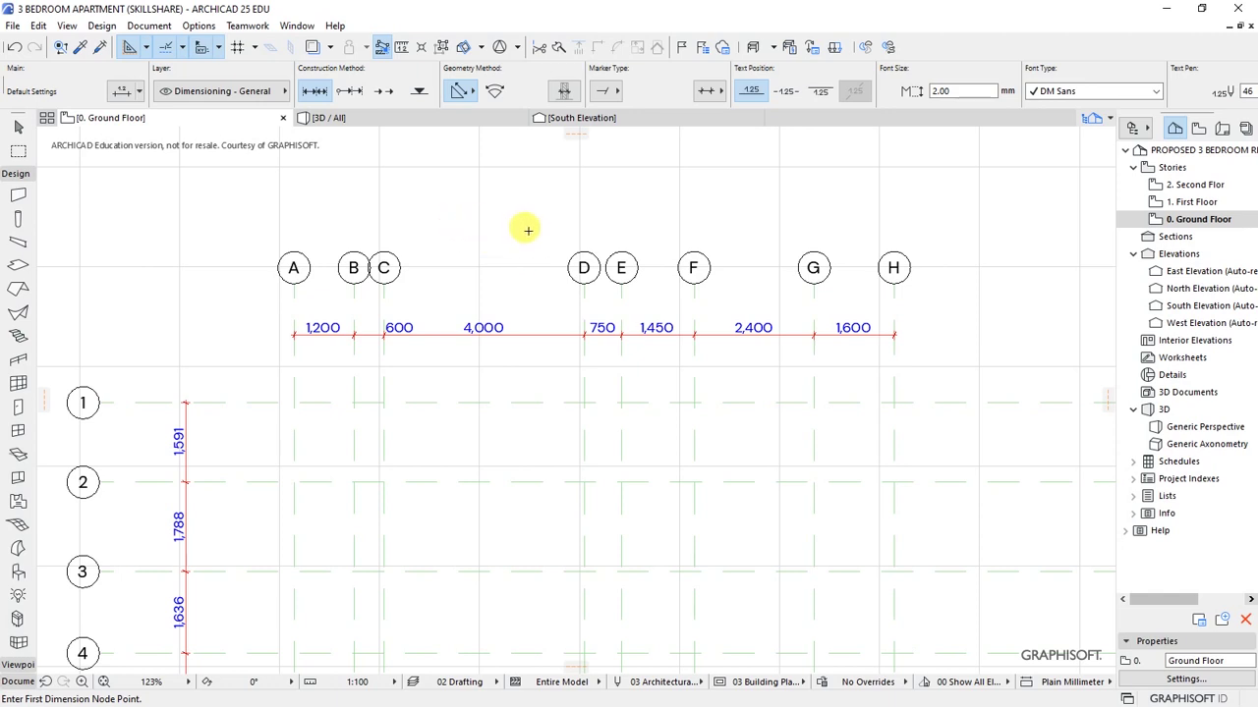
scroll(521, 239, down, 5)
scroll(493, 257, down, 1)
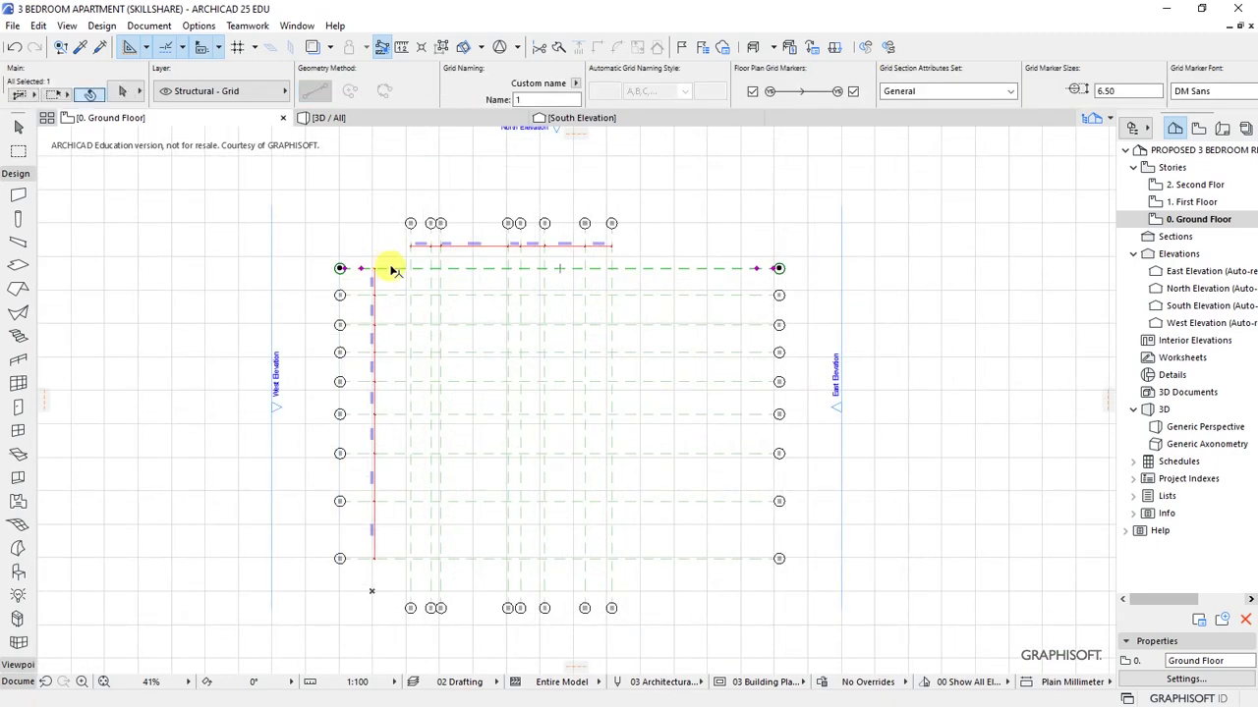
shift+click(393, 295)
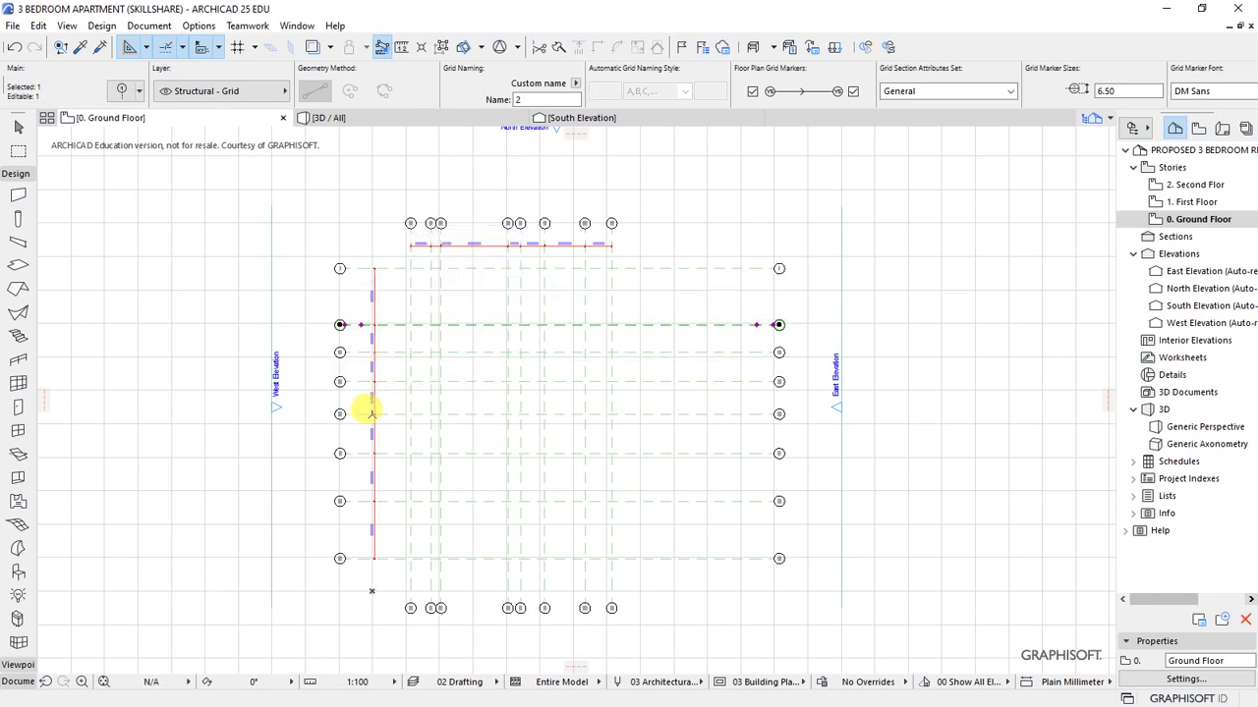
key(Escape)
Step: Select horizontal grid lines 9 through 2 together, leaving grid line 1 out of the selection
scroll(346, 574, up, 7)
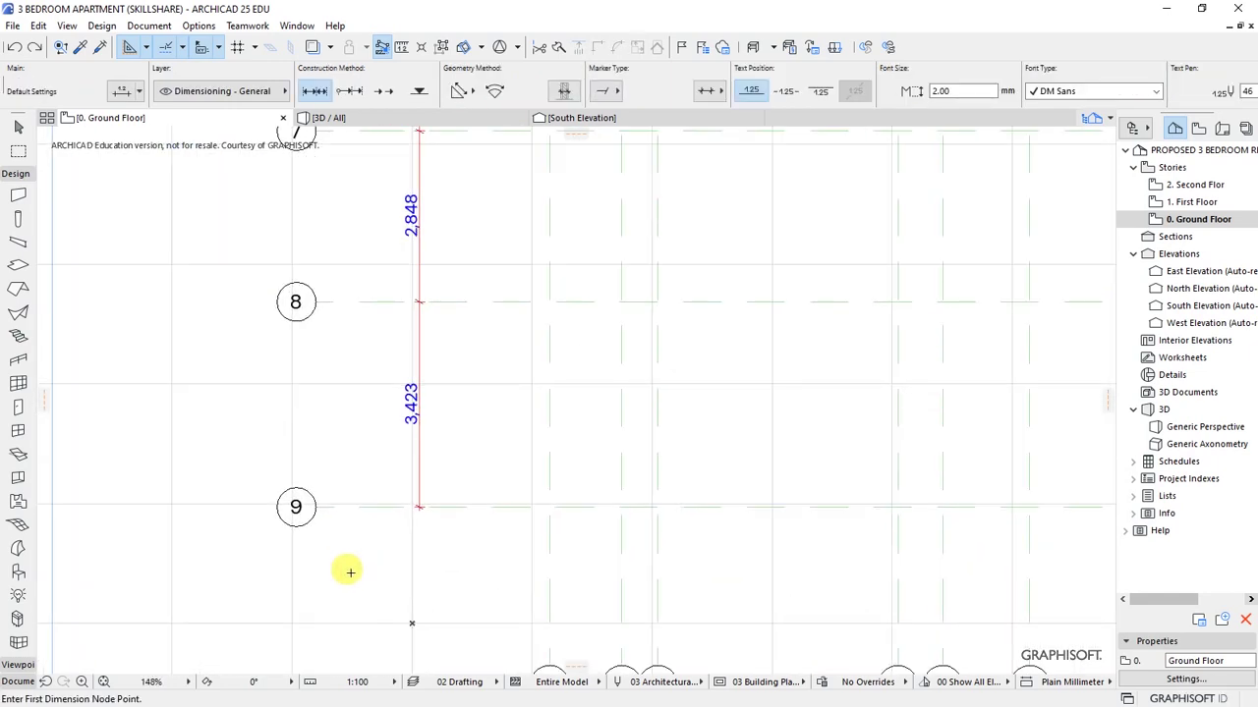
shift+click(366, 507)
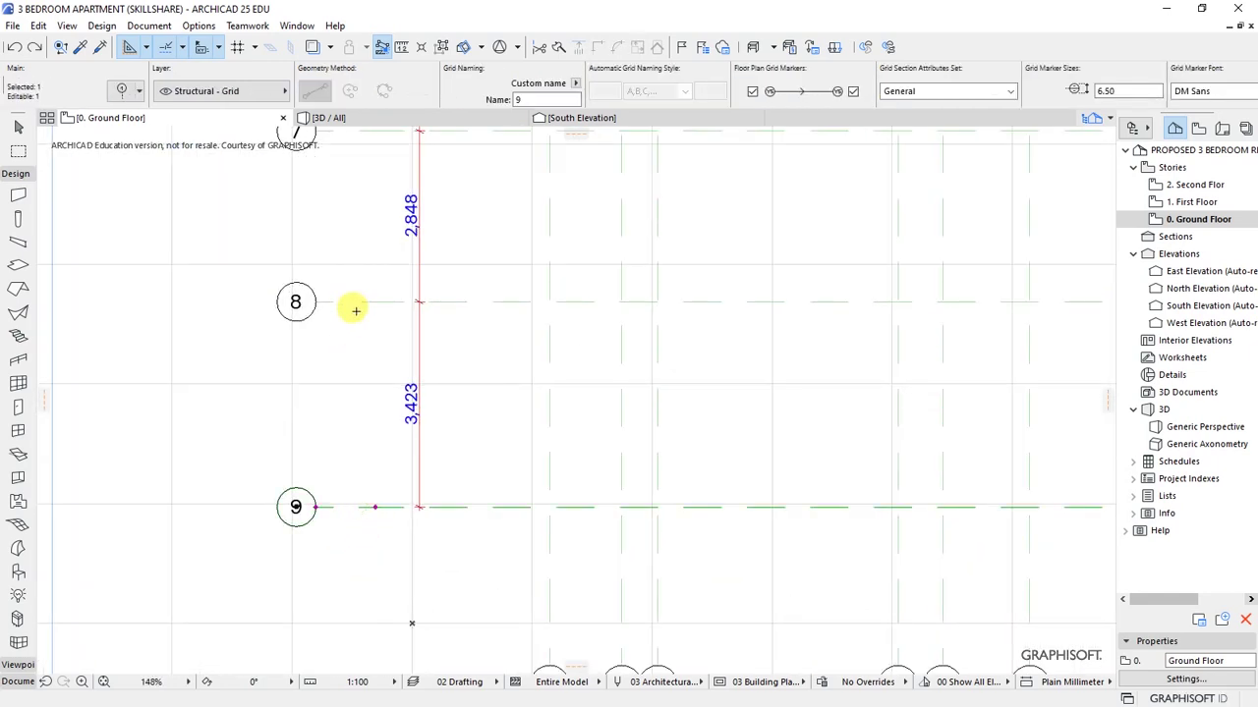
shift+click(359, 302)
scroll(357, 413, down, 4)
scroll(428, 365, up, 2)
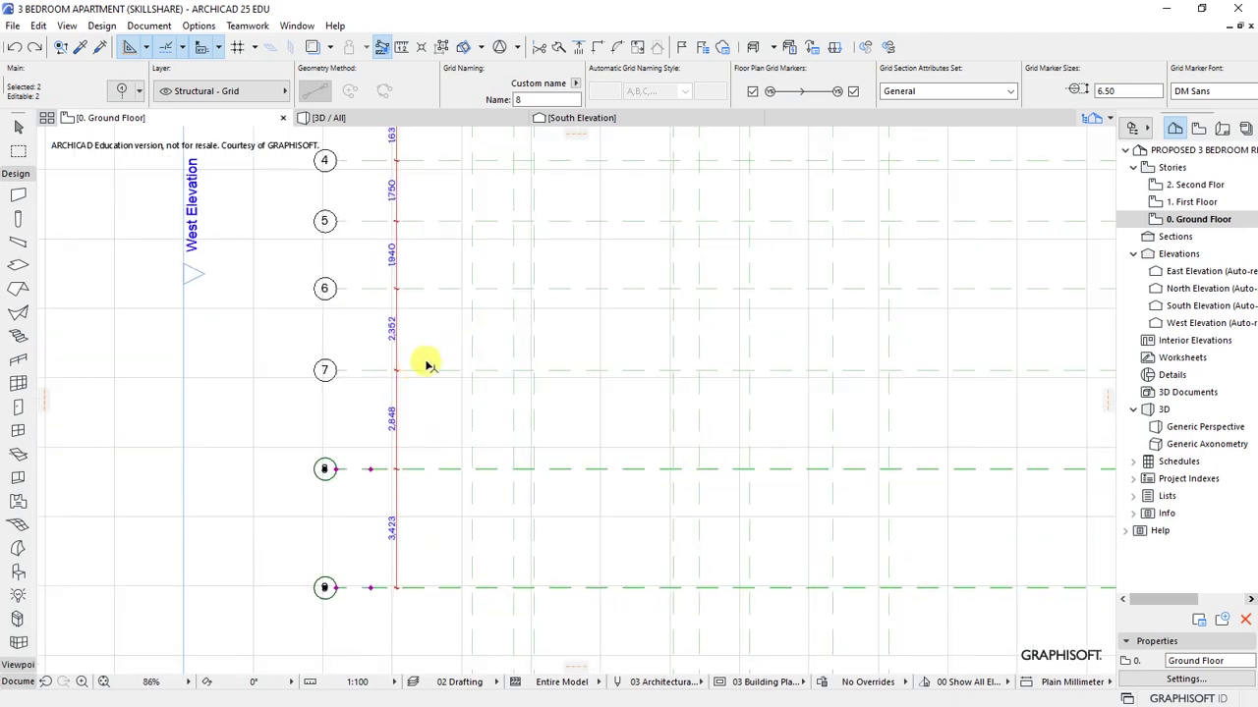
shift+click(426, 368)
shift+click(426, 286)
scroll(427, 286, down, 1)
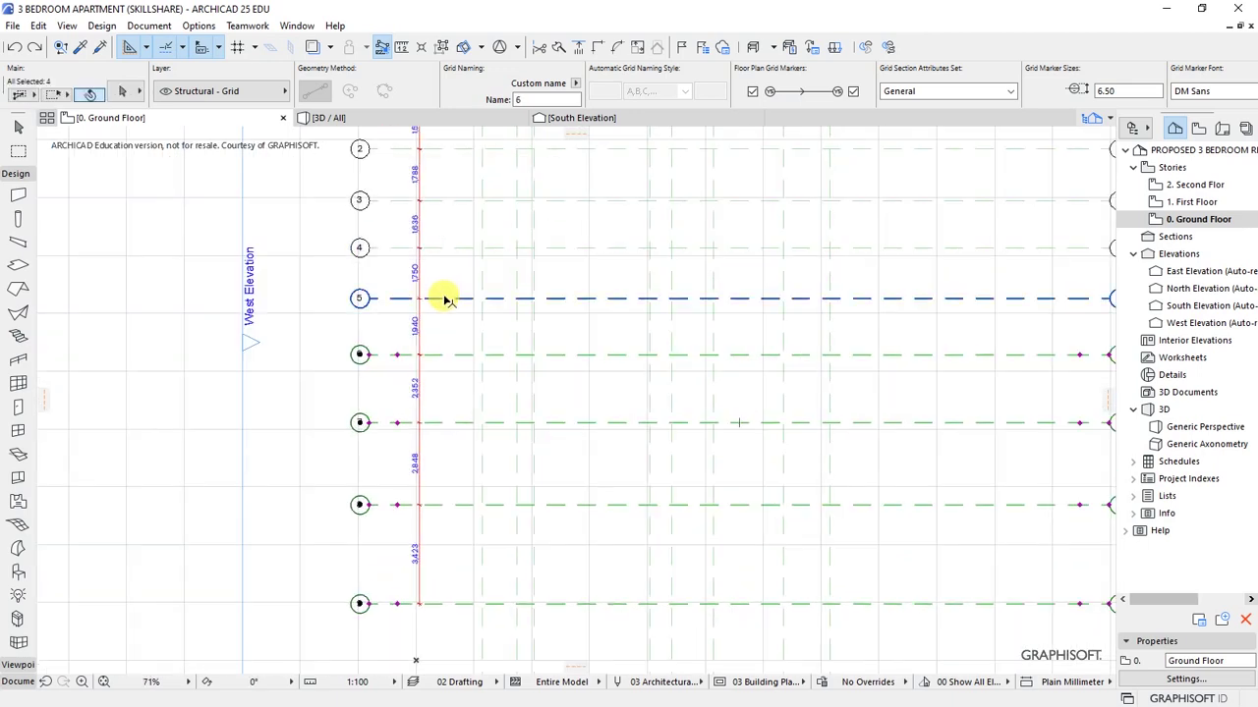
shift+click(444, 298)
shift+click(444, 248)
shift+click(452, 201)
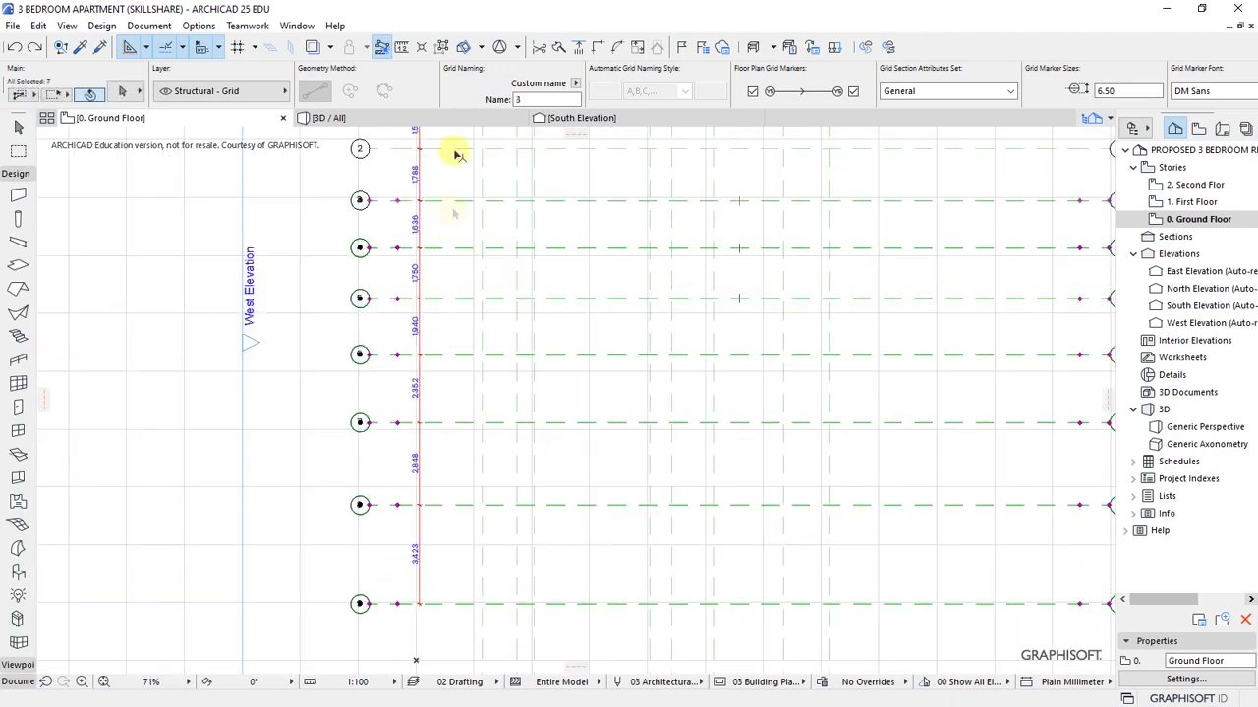
shift+click(457, 152)
Step: Move the selected grid lines 2 to 9 by 391 mm toward grid line 1, making the 1–2 spacing 1,200 mm
scroll(494, 360, down, 3)
scroll(497, 309, up, 3)
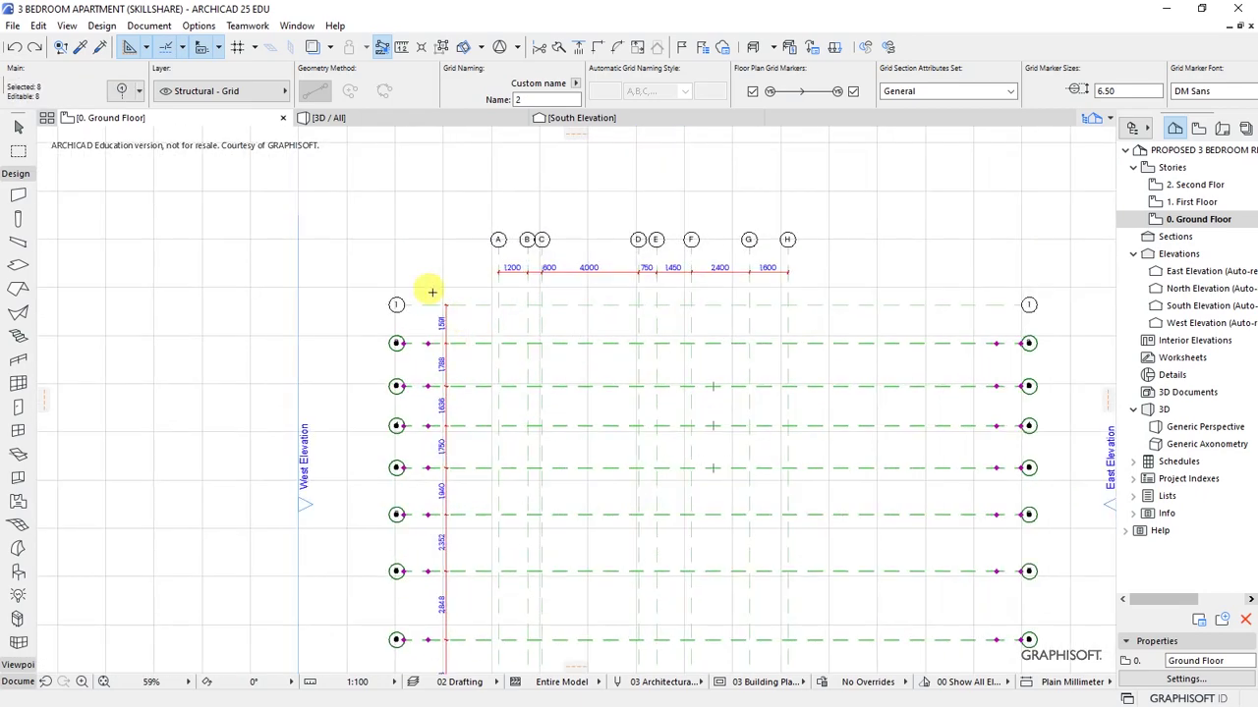
scroll(374, 268, down, 2)
scroll(374, 272, up, 3)
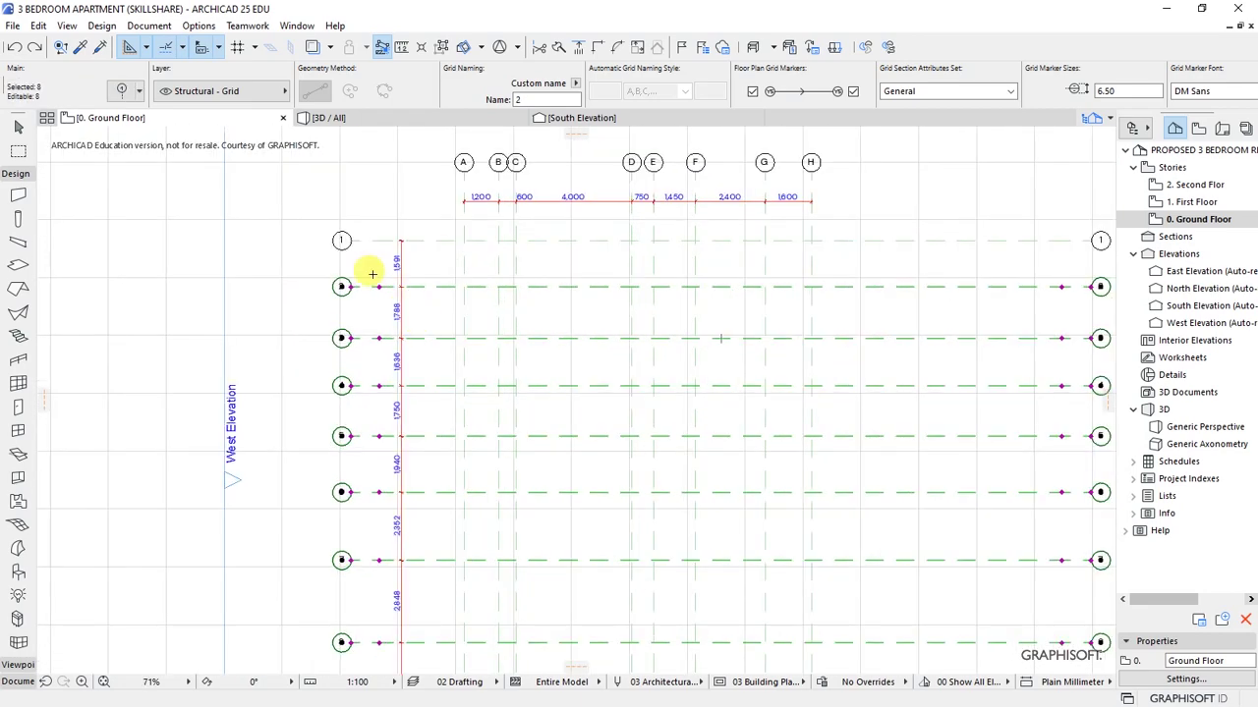
scroll(373, 273, up, 5)
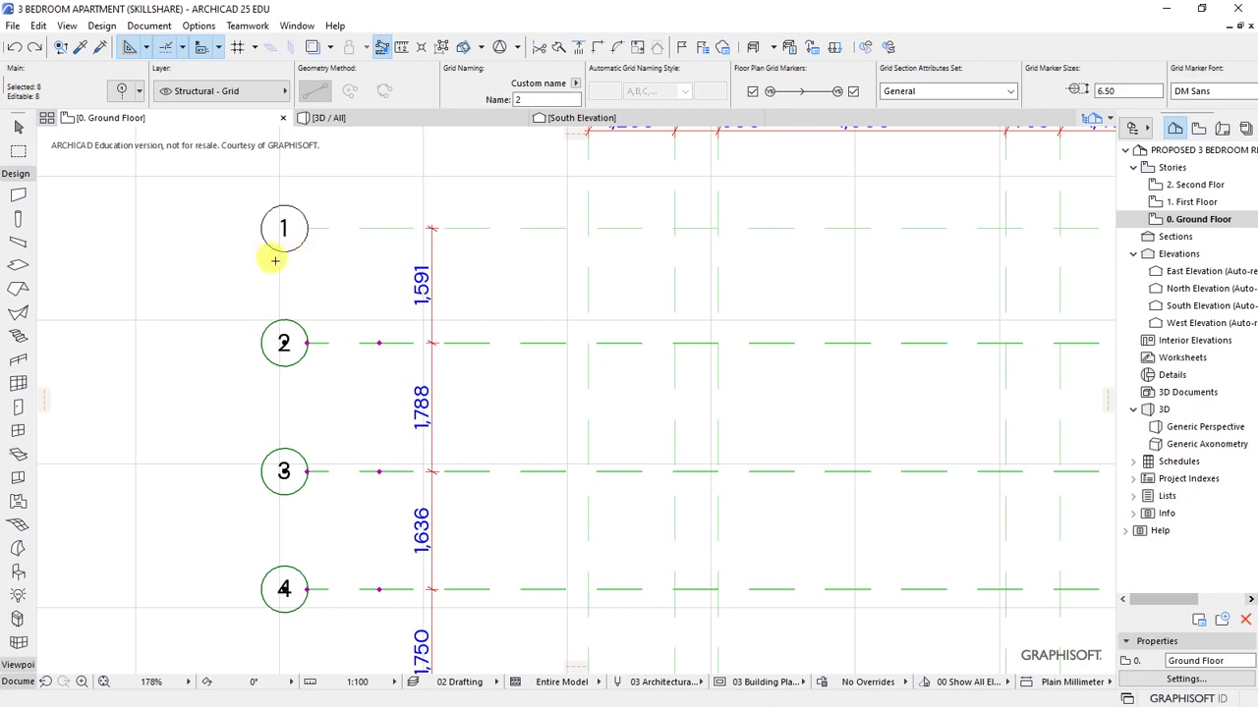
scroll(275, 261, up, 2)
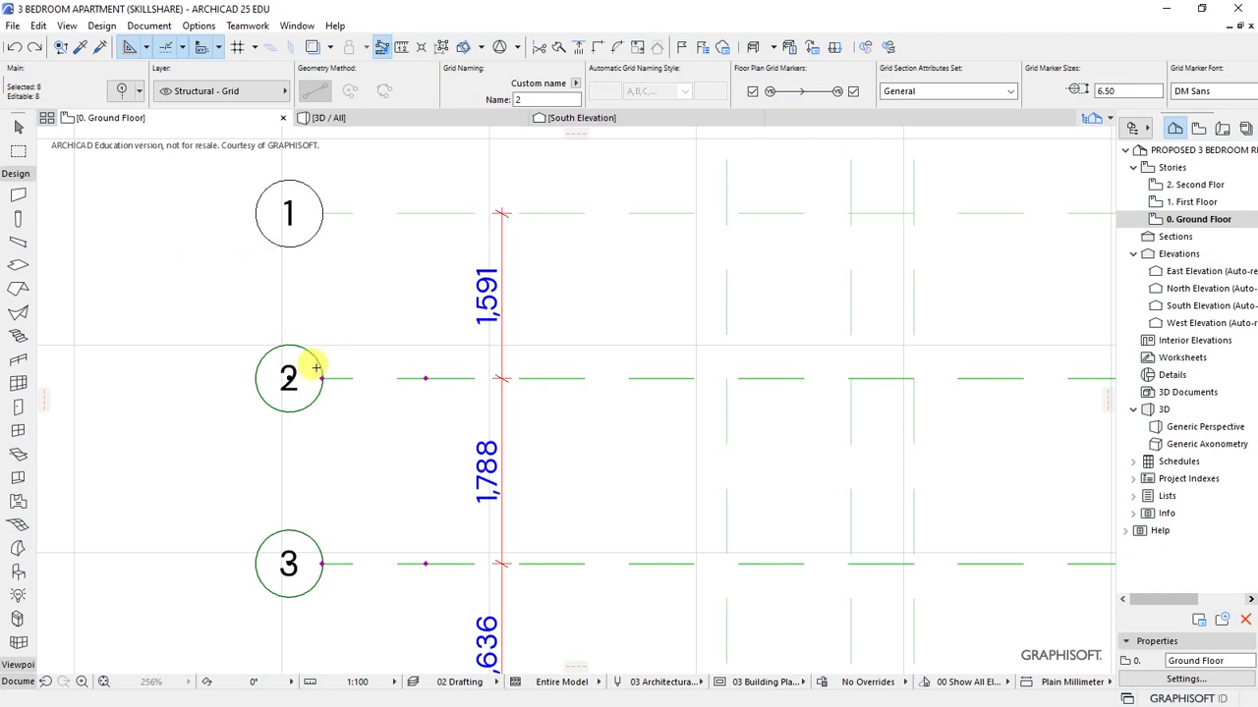
key(ctrl+d)
click(424, 379)
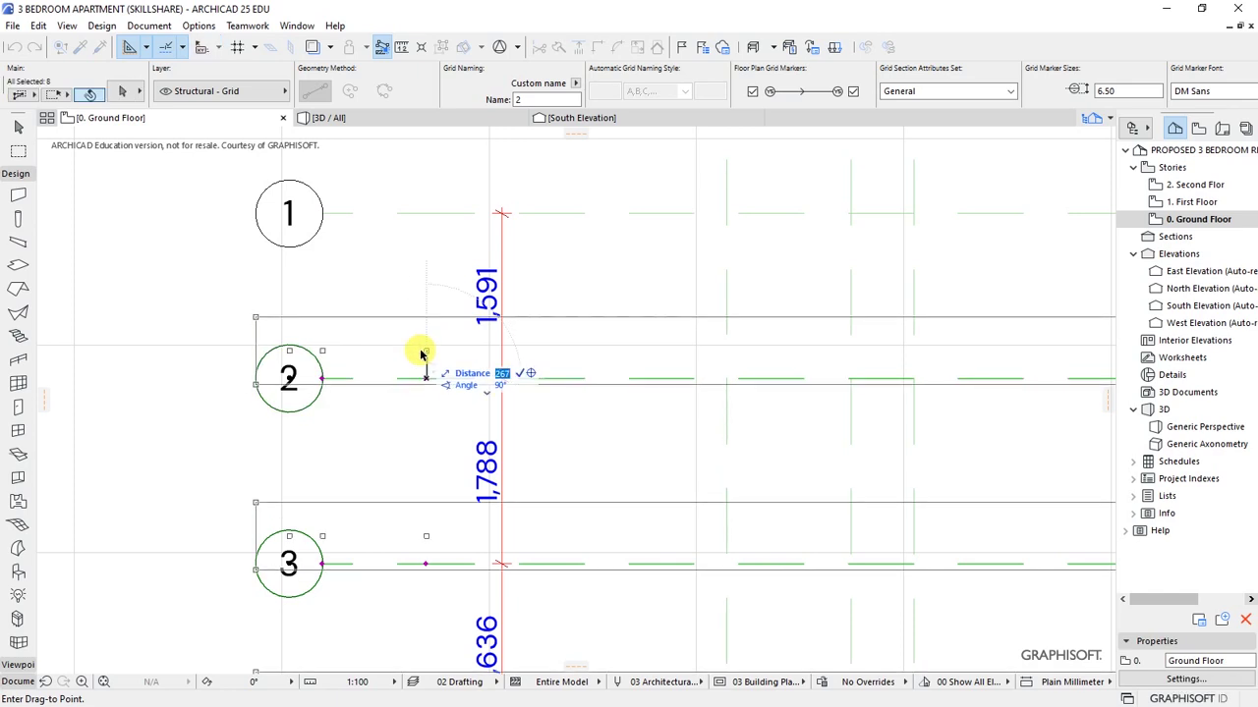
text(391)
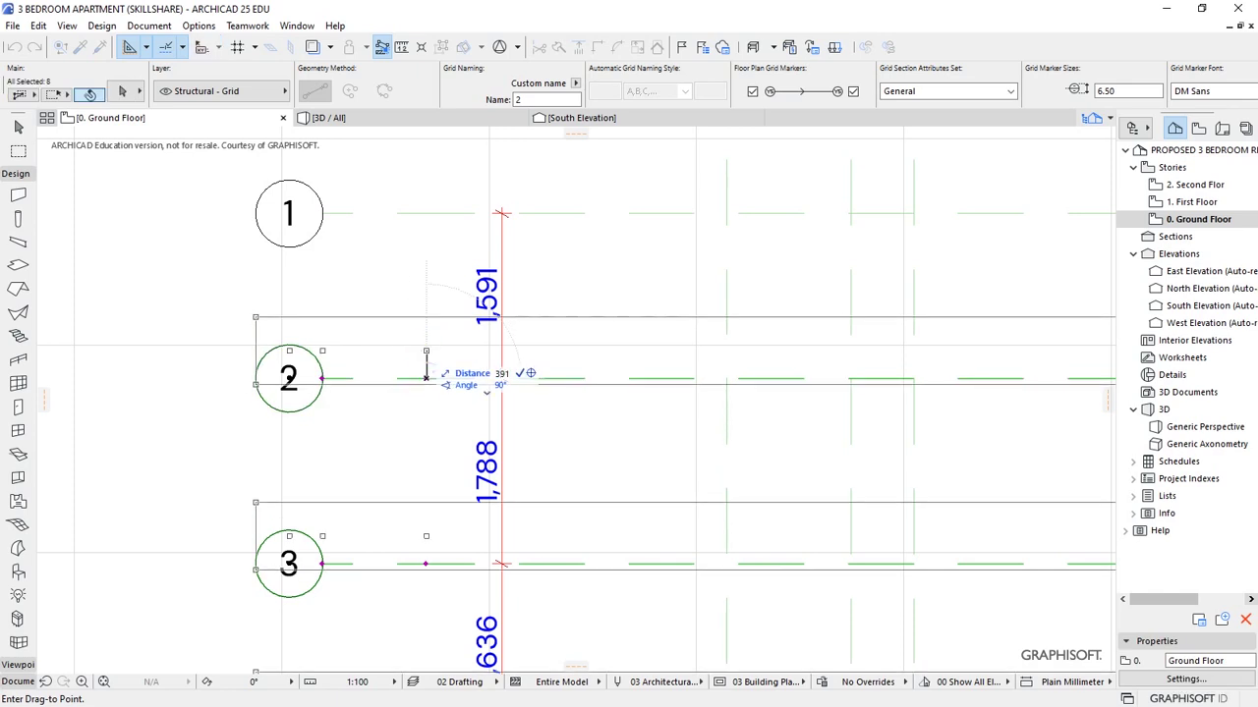
key(Return)
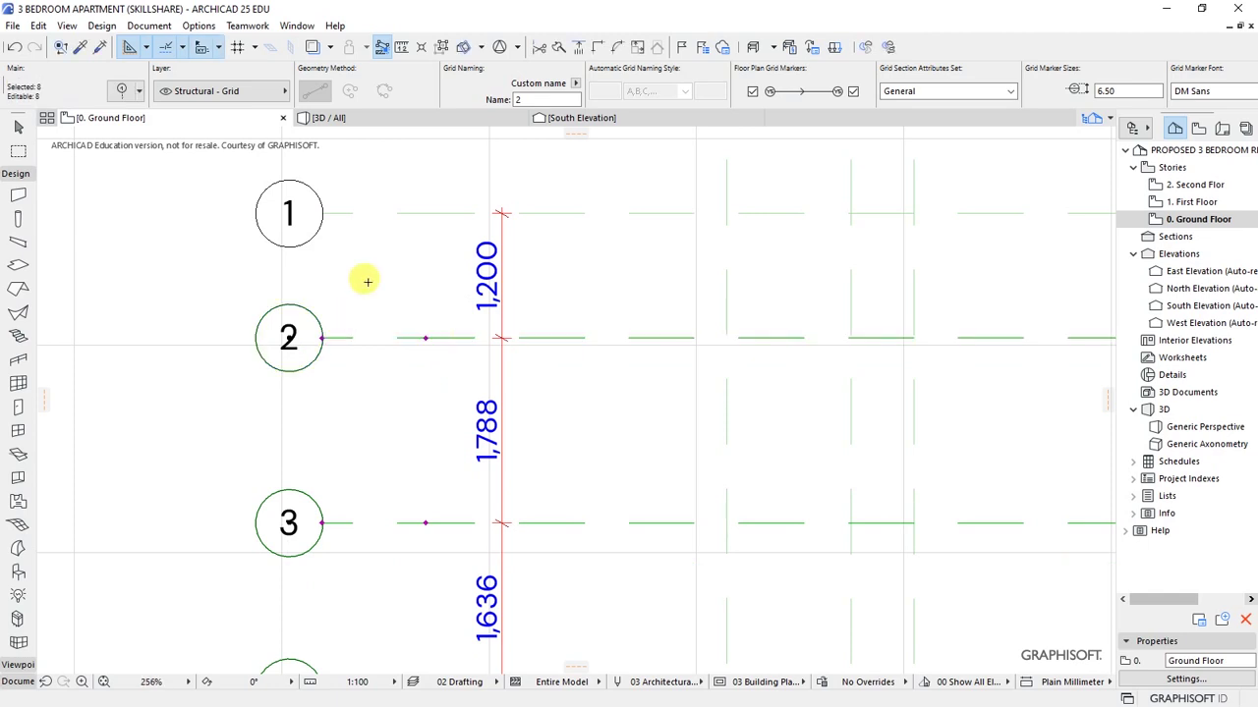
Step: Remove grid line 2 from the selection, keeping grid lines 3 to 9 selected
scroll(246, 275, down, 1)
shift+click(334, 328)
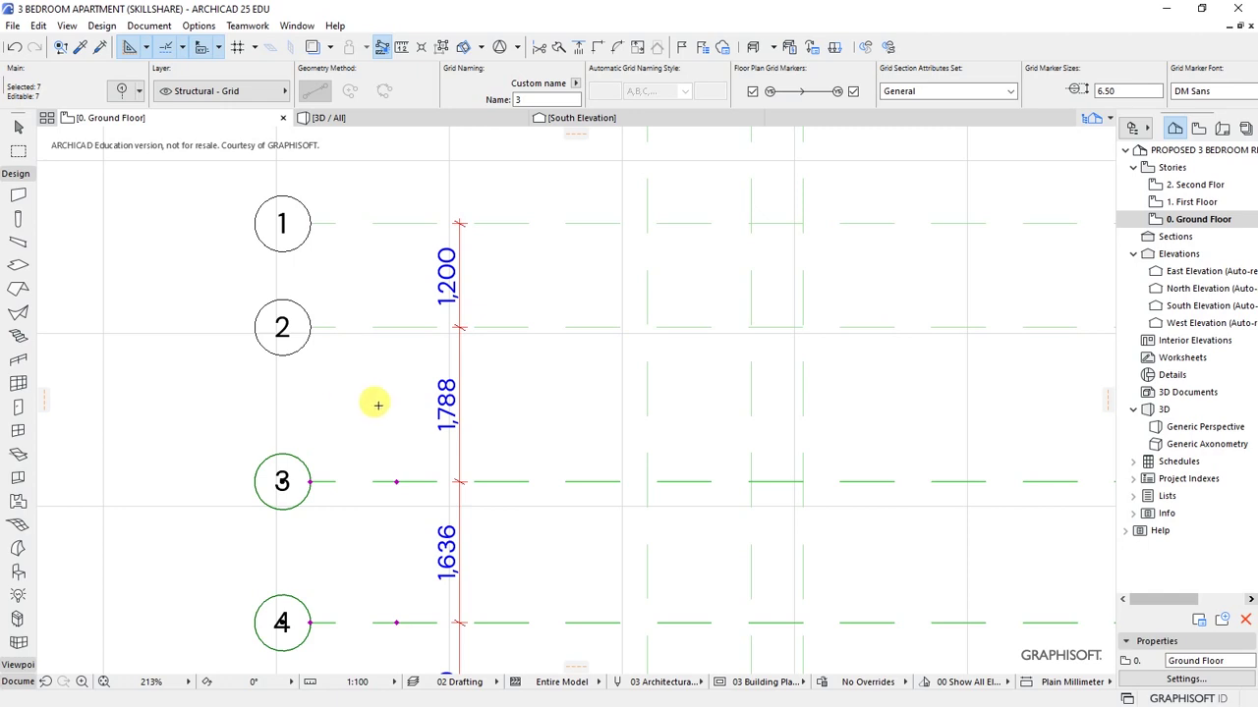
Step: Try to move the selected grid lines 3 to 9 by 1315 mm away from grid line 2, and undo the move
key(ctrl+d)
click(411, 481)
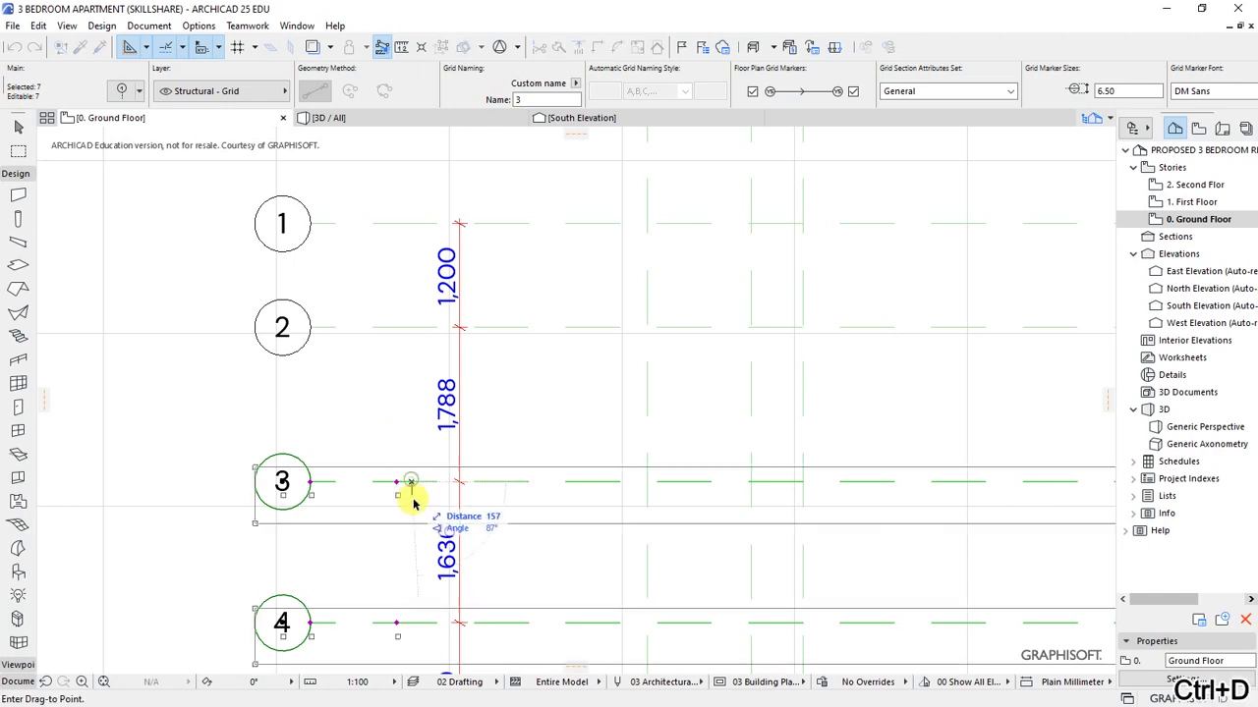
text(13)
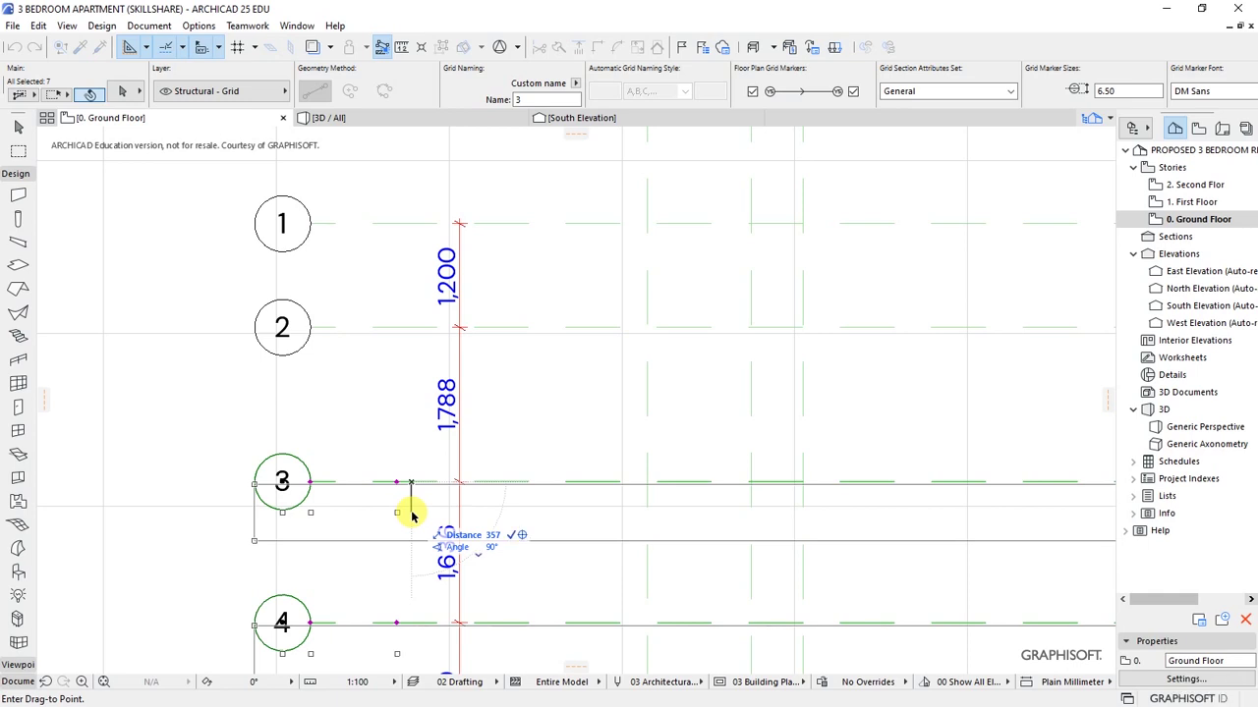
text(15)
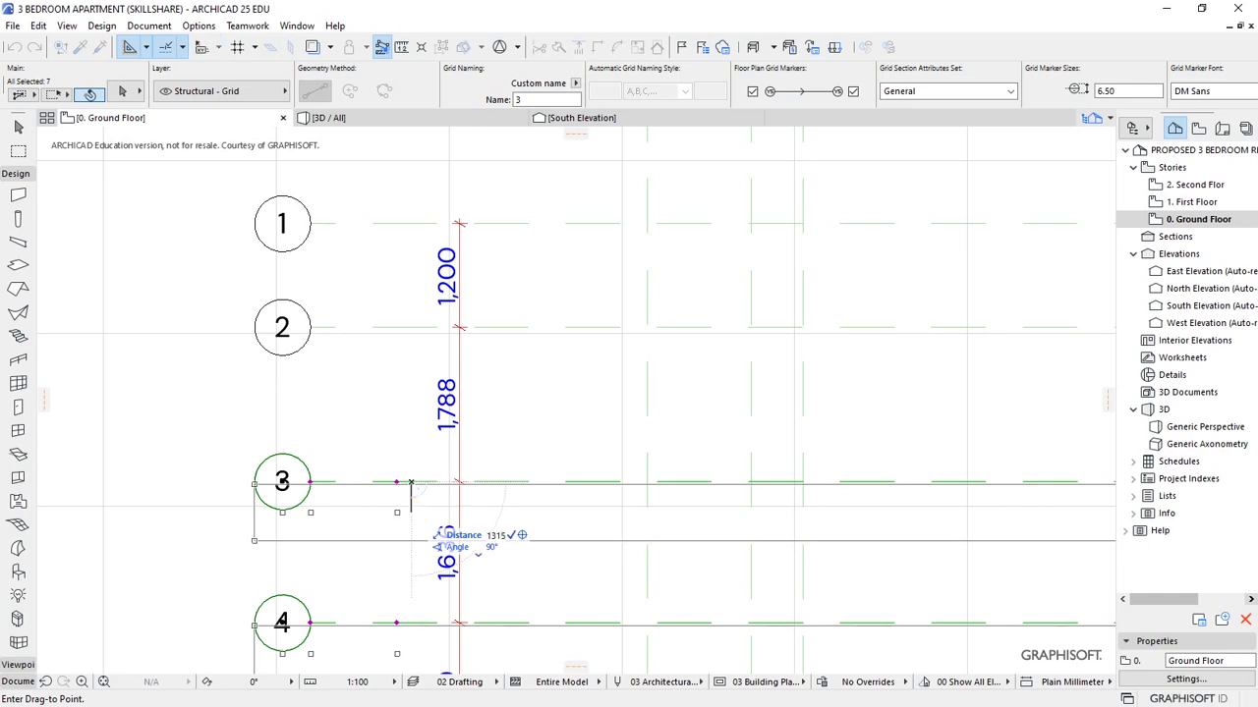
key(Return)
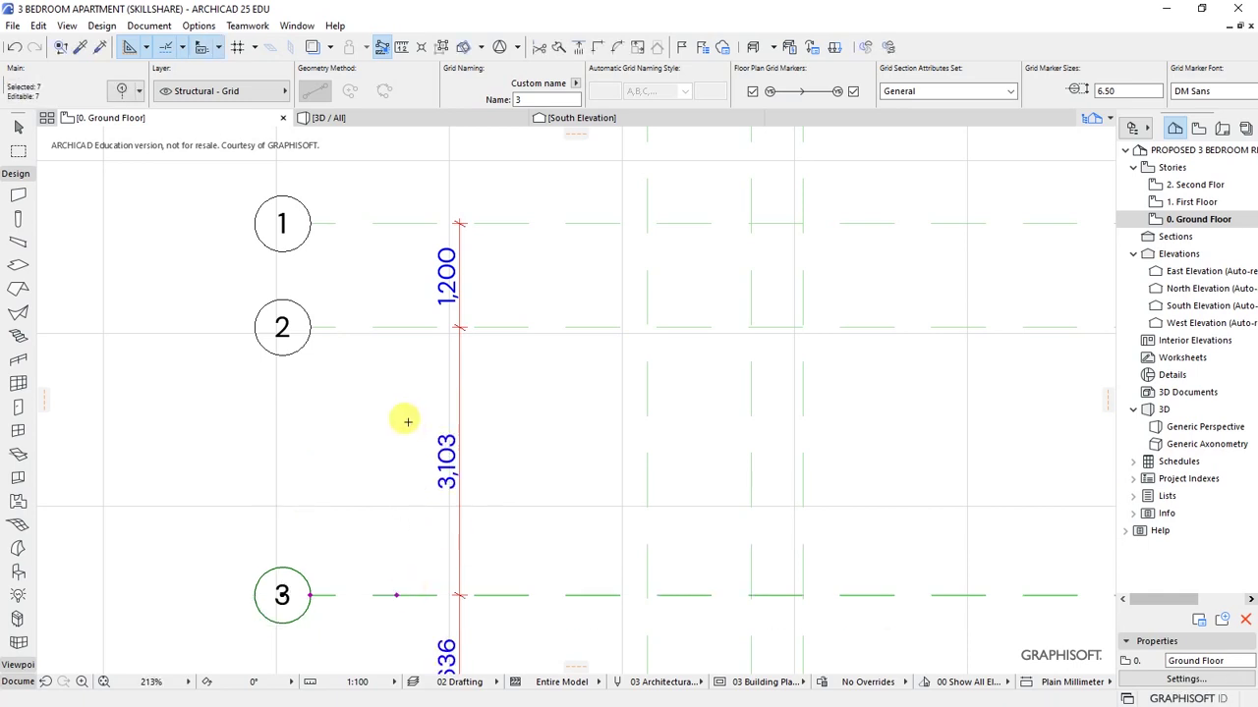
key(ctrl+z)
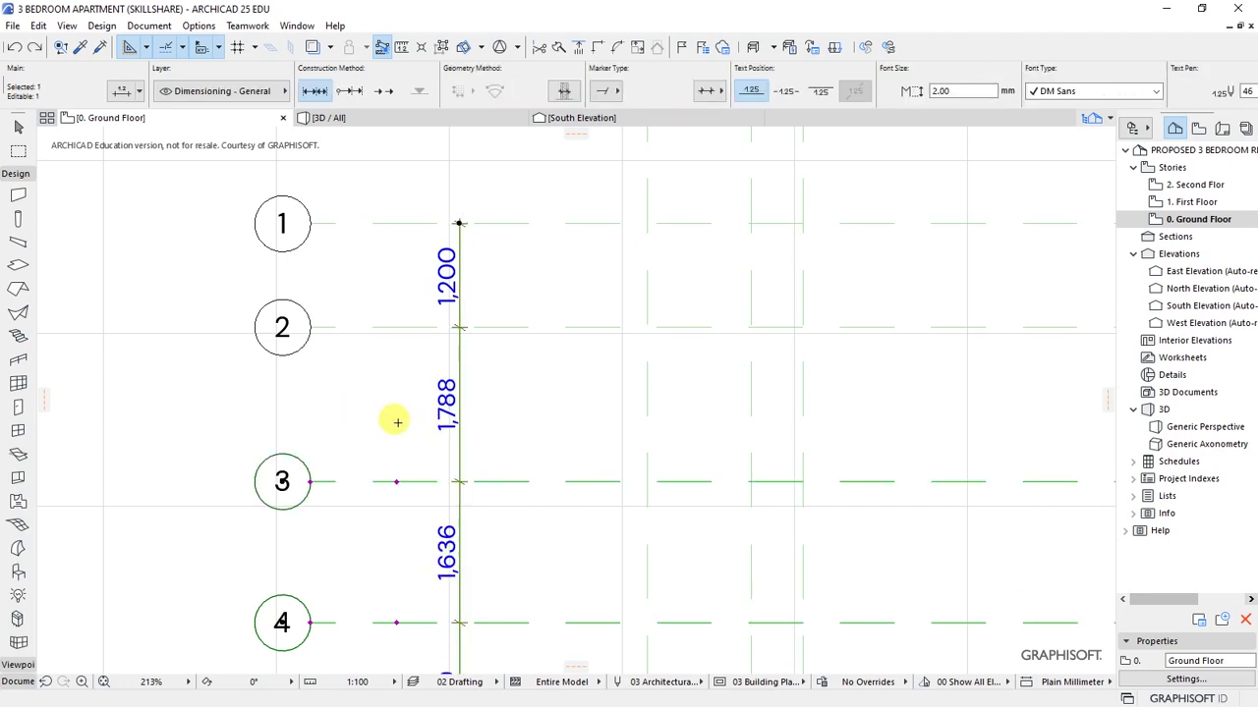
click(462, 391)
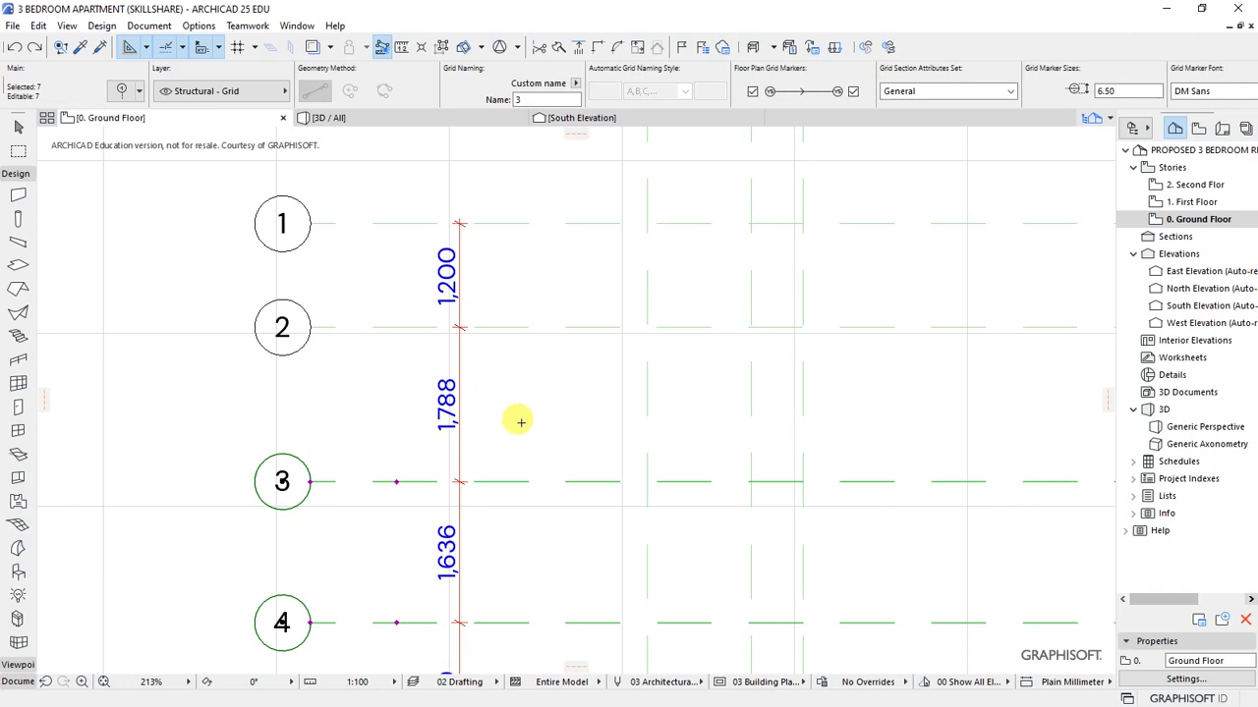
Step: Move the selected grid lines 3 to 9 by 1312 mm away from grid line 2, making the 2–3 spacing 3,100 mm
key(ctrl+d)
click(519, 418)
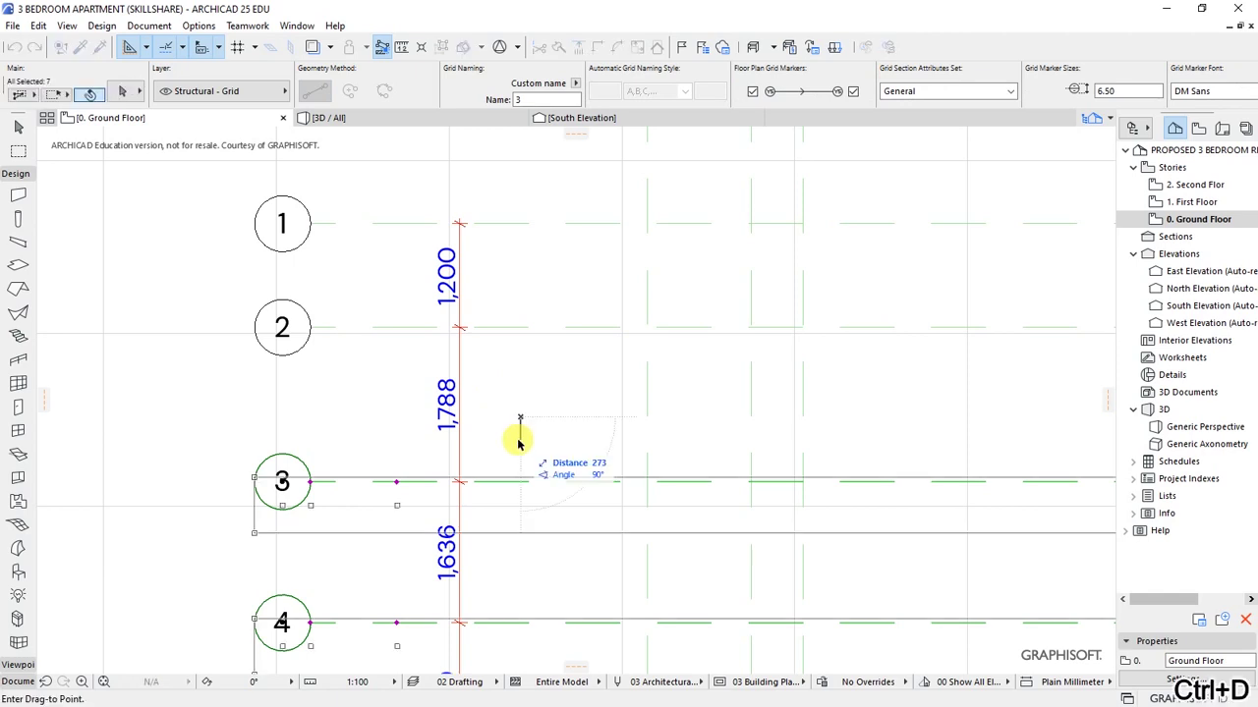
text(1312)
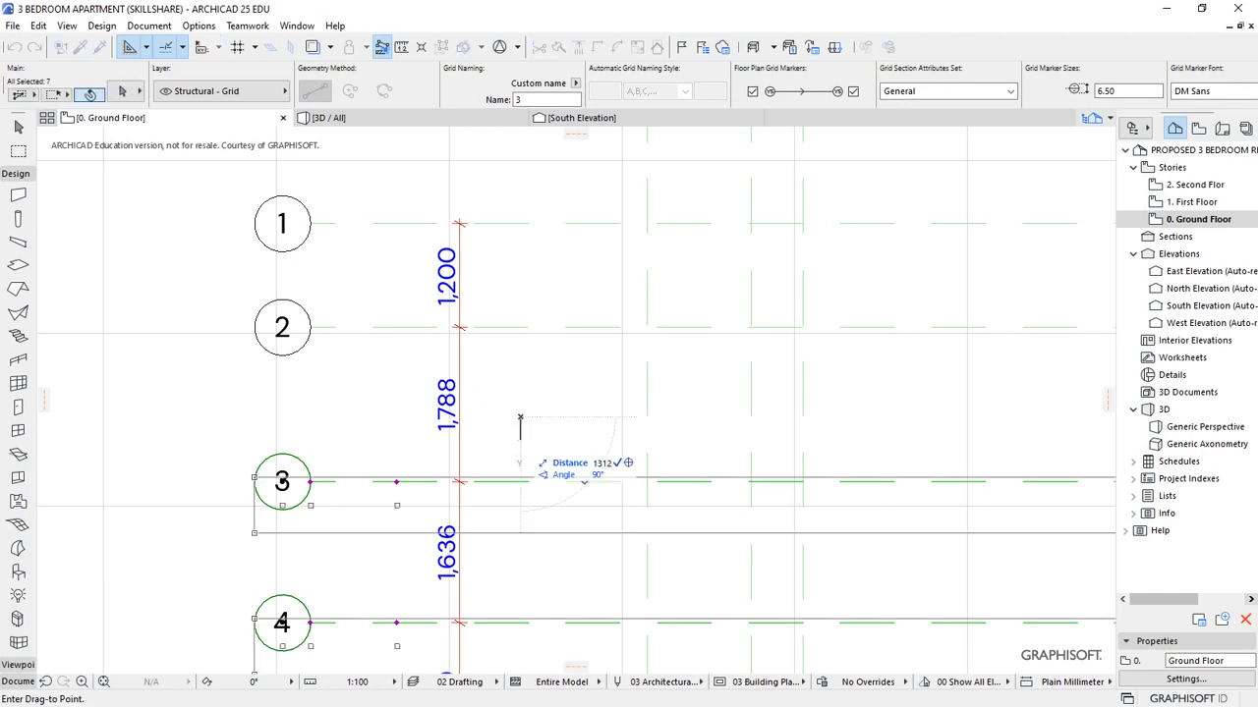
key(Return)
Step: Remove grid line 3 from the selection and move grid lines 4 to 9 by 1036 mm toward it, spacing 3 and 4 600 mm apart
scroll(346, 351, down, 4)
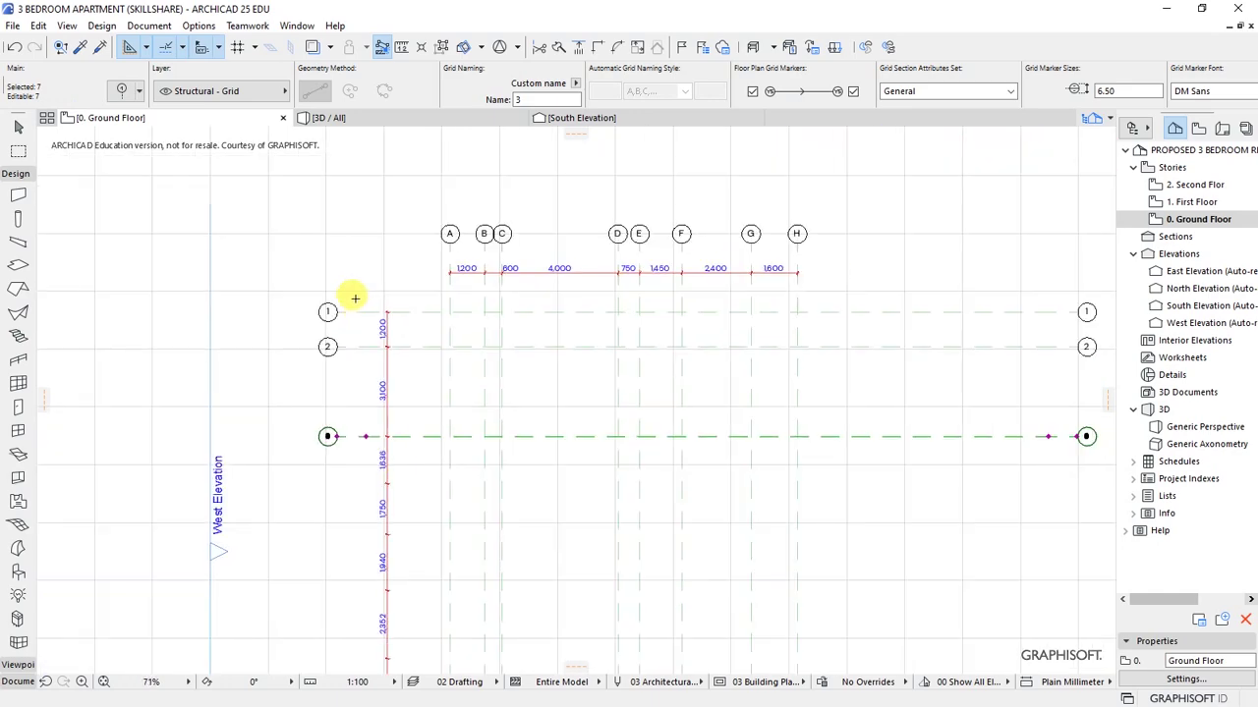
scroll(388, 373, down, 2)
scroll(343, 403, up, 5)
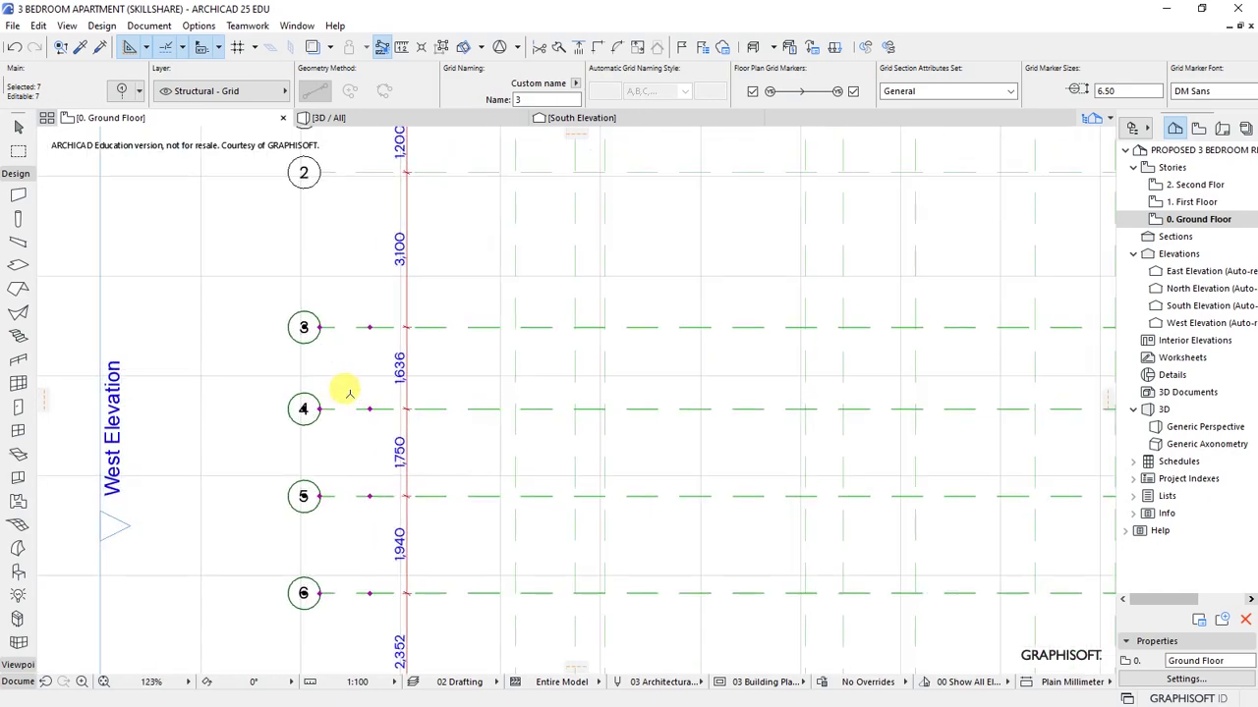
scroll(352, 389, up, 2)
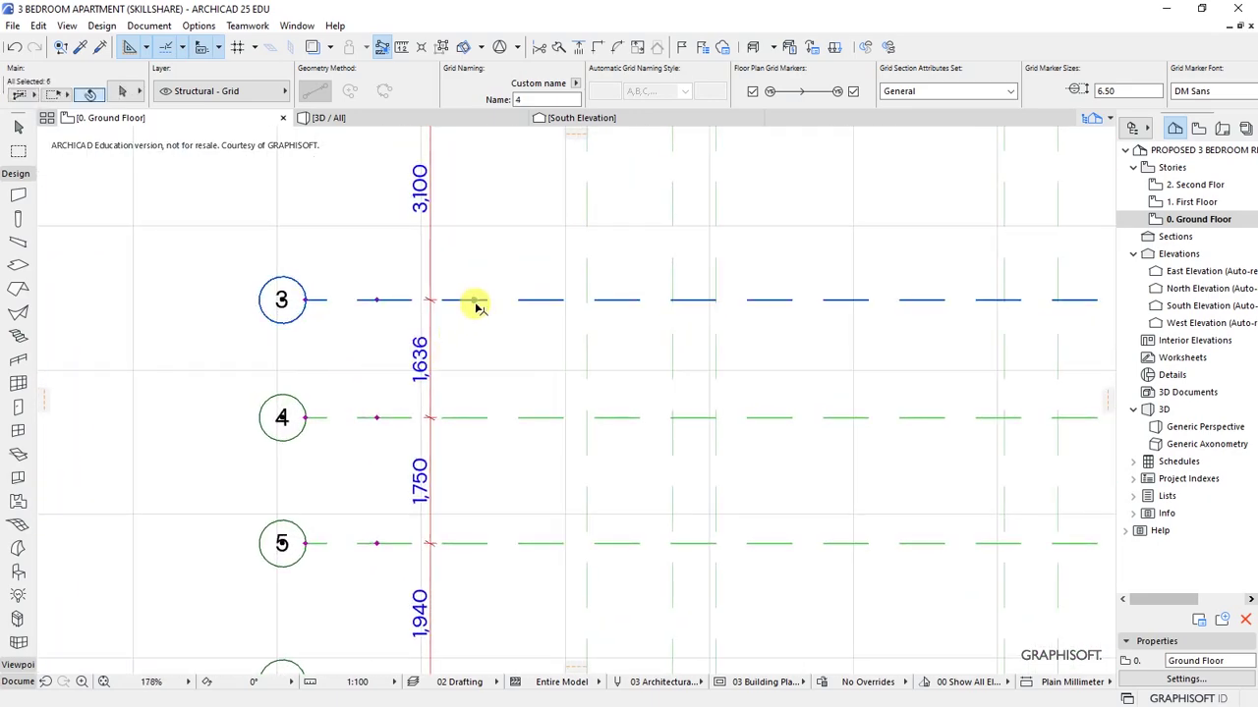
shift+click(439, 327)
scroll(364, 371, up, 1)
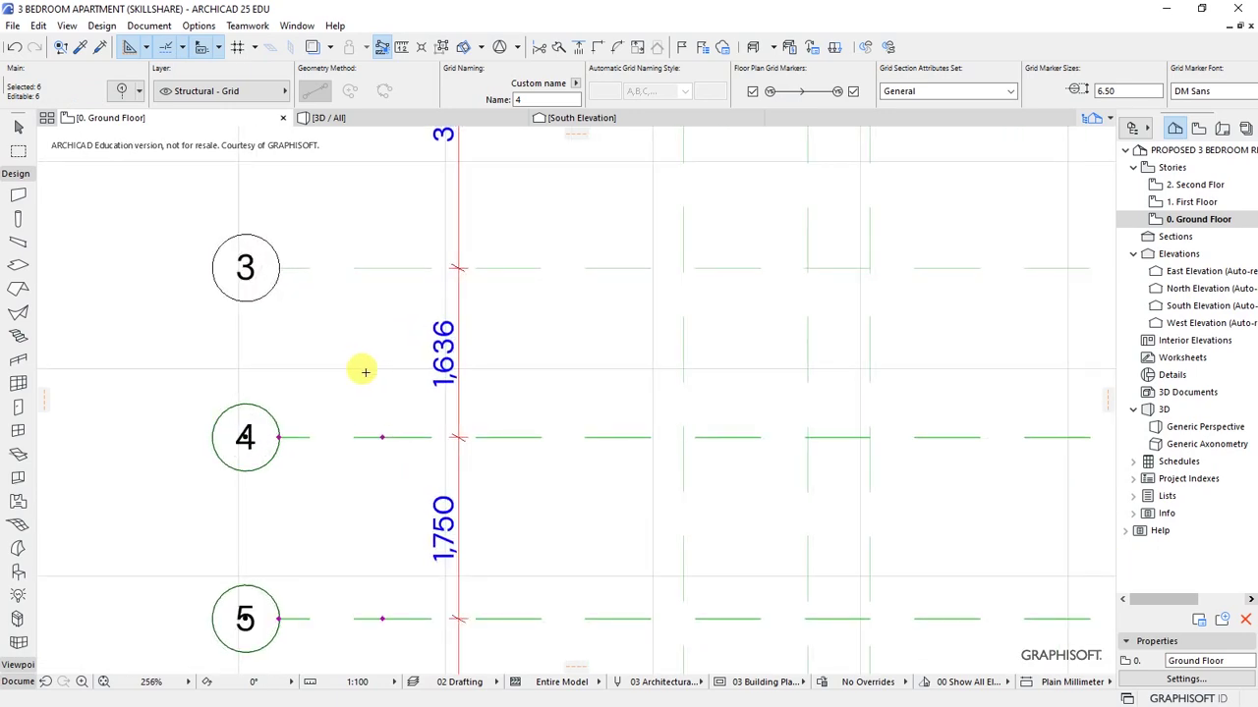
key(ctrl+d)
click(417, 432)
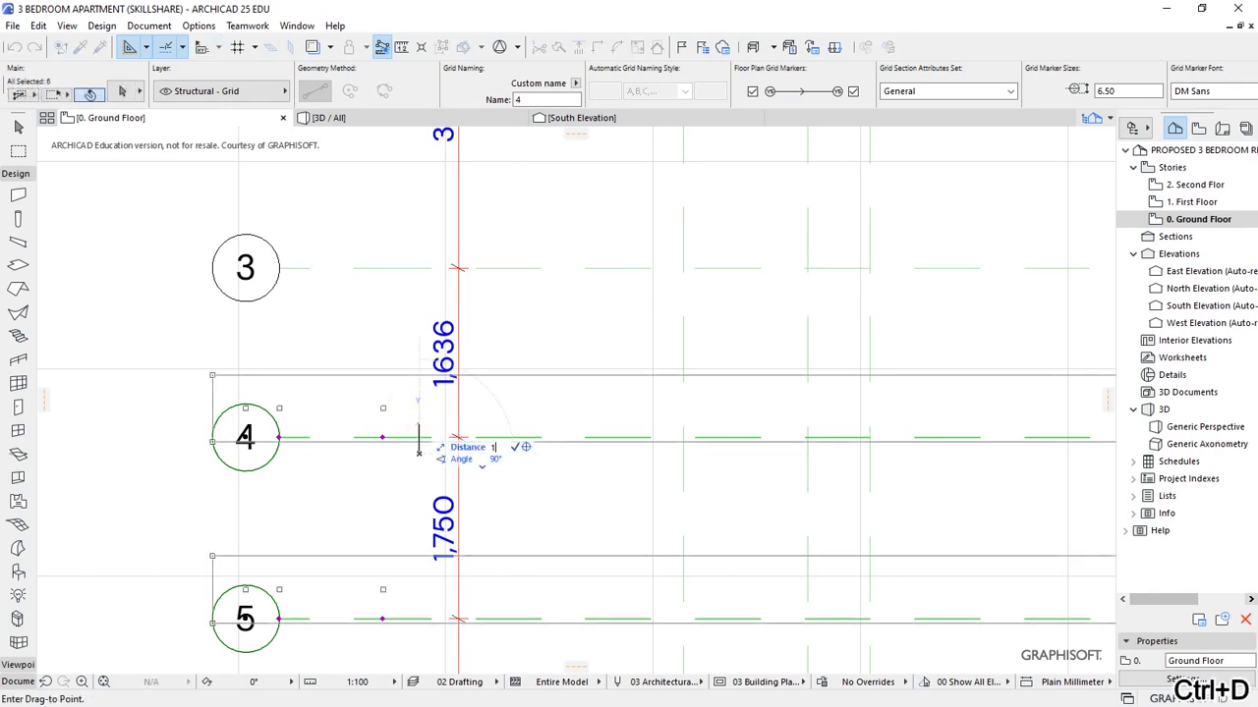
text(1036)
key(Return)
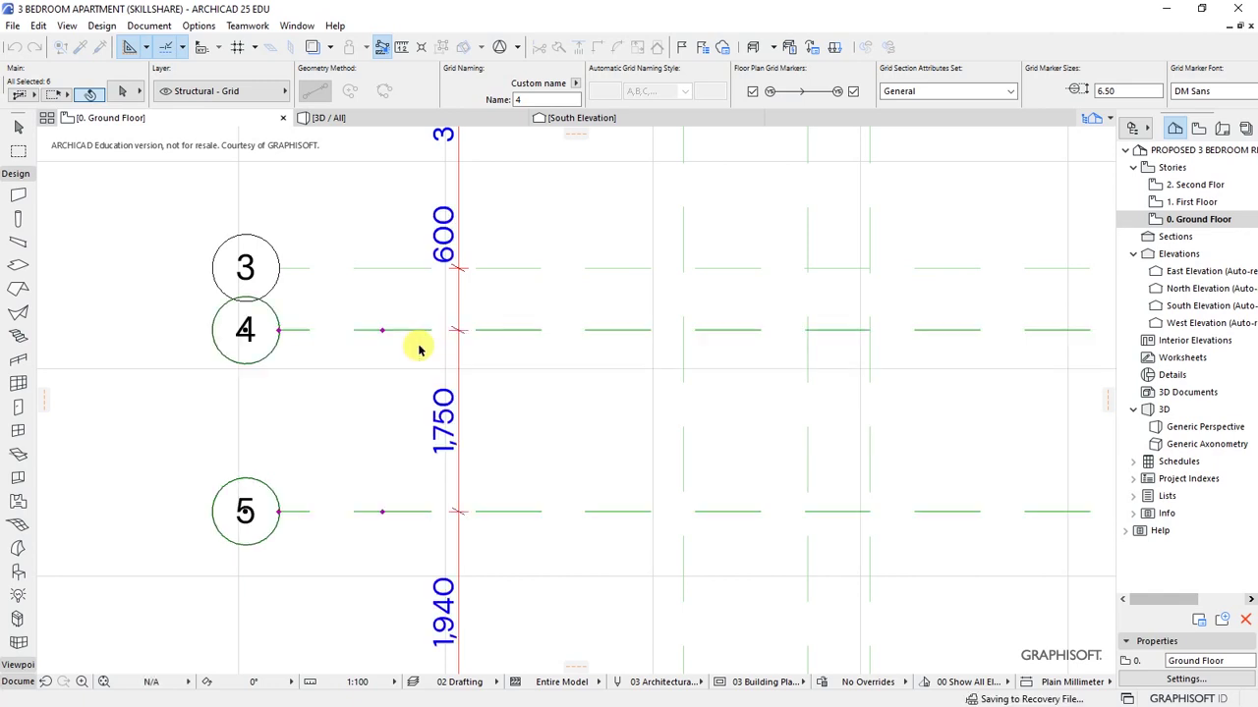
Step: Remove grid line 4 from the selection and move grid lines 5 to 9 by 650 mm away from it, making the 4–5 spacing 2,400 mm
shift+click(383, 331)
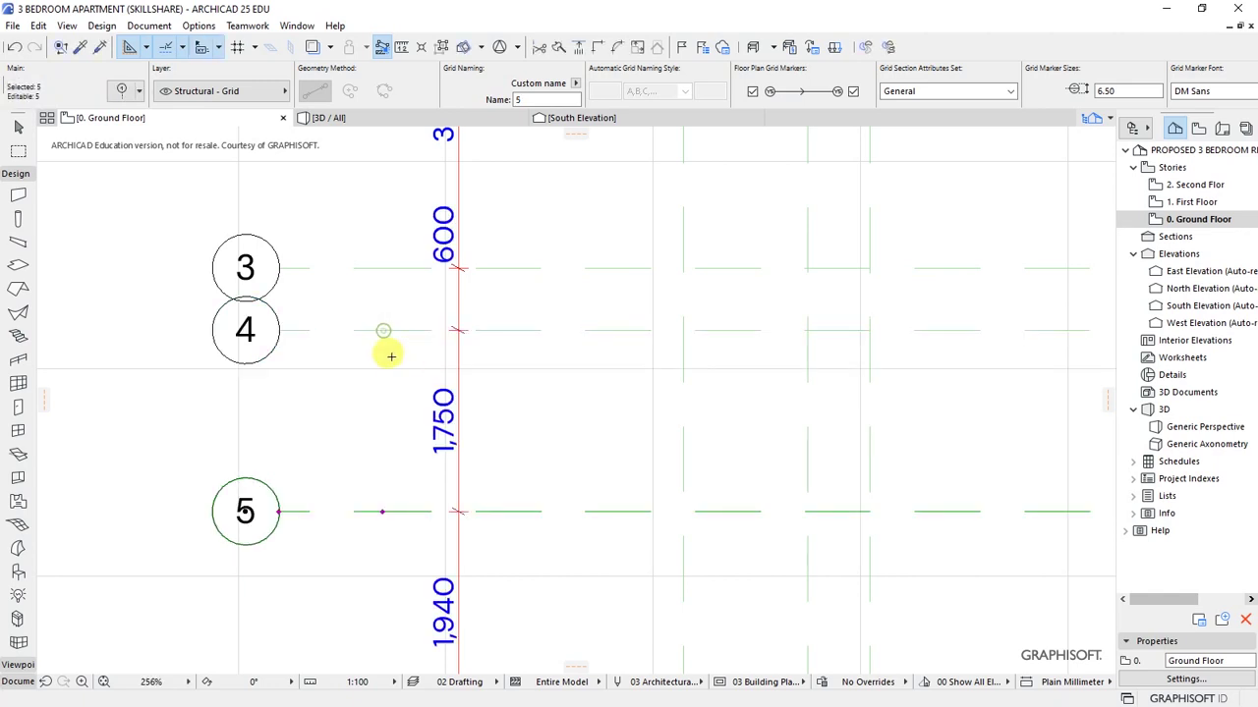
scroll(373, 399, down, 2)
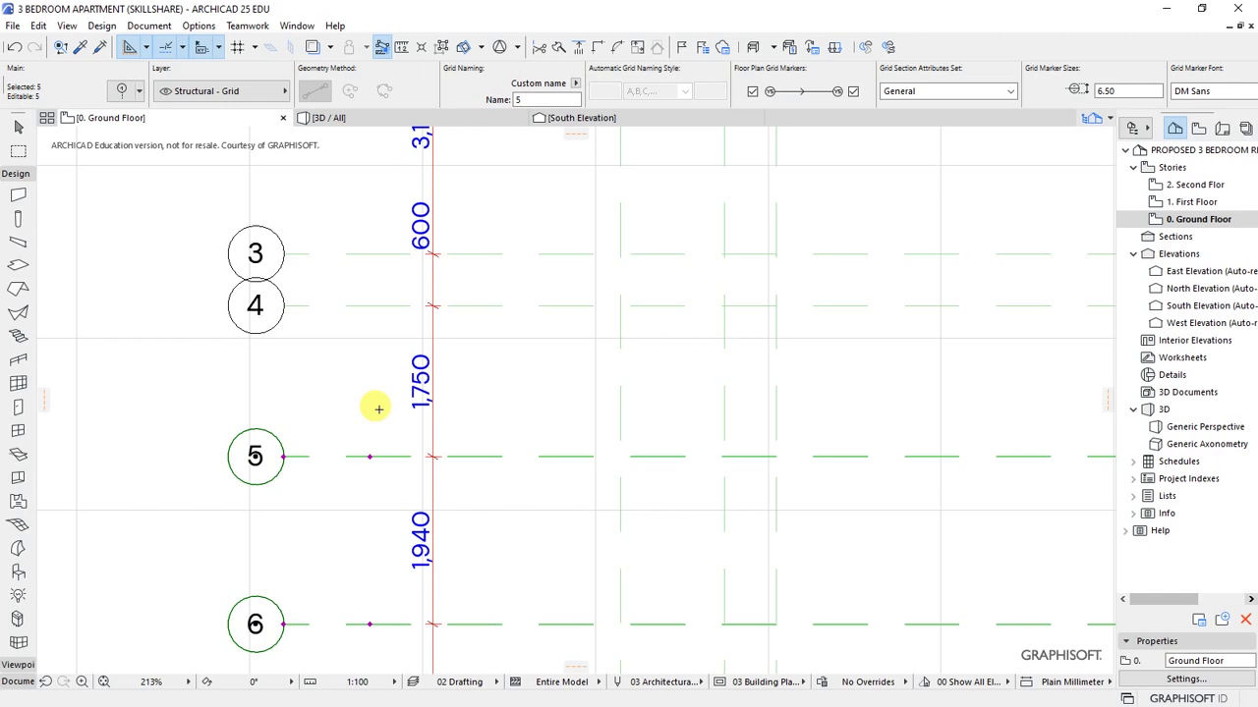
key(ctrl+d)
click(396, 456)
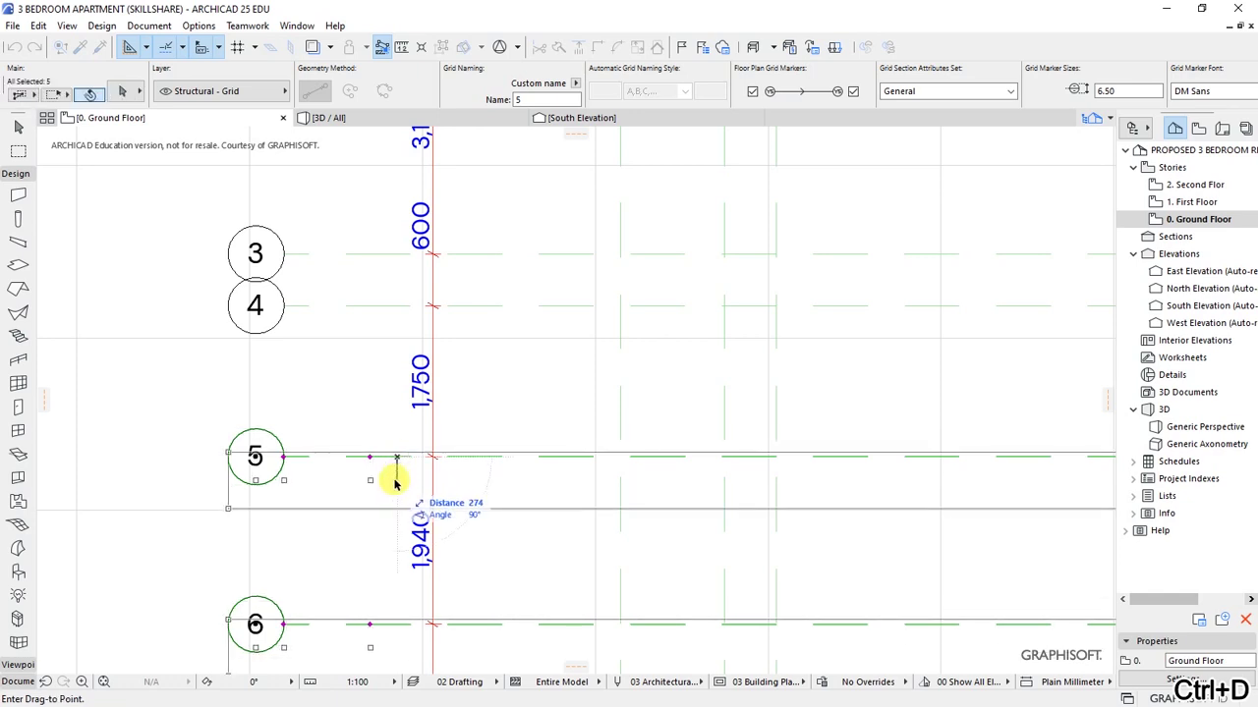
text(650)
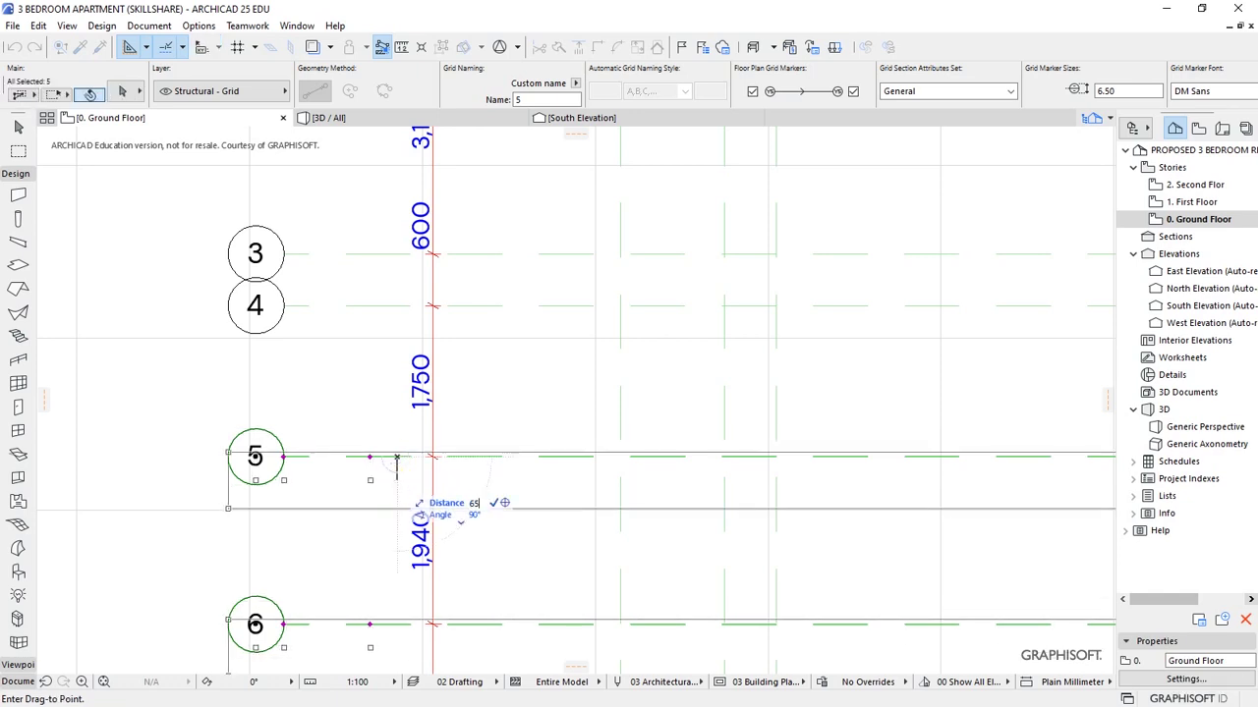
click(396, 508)
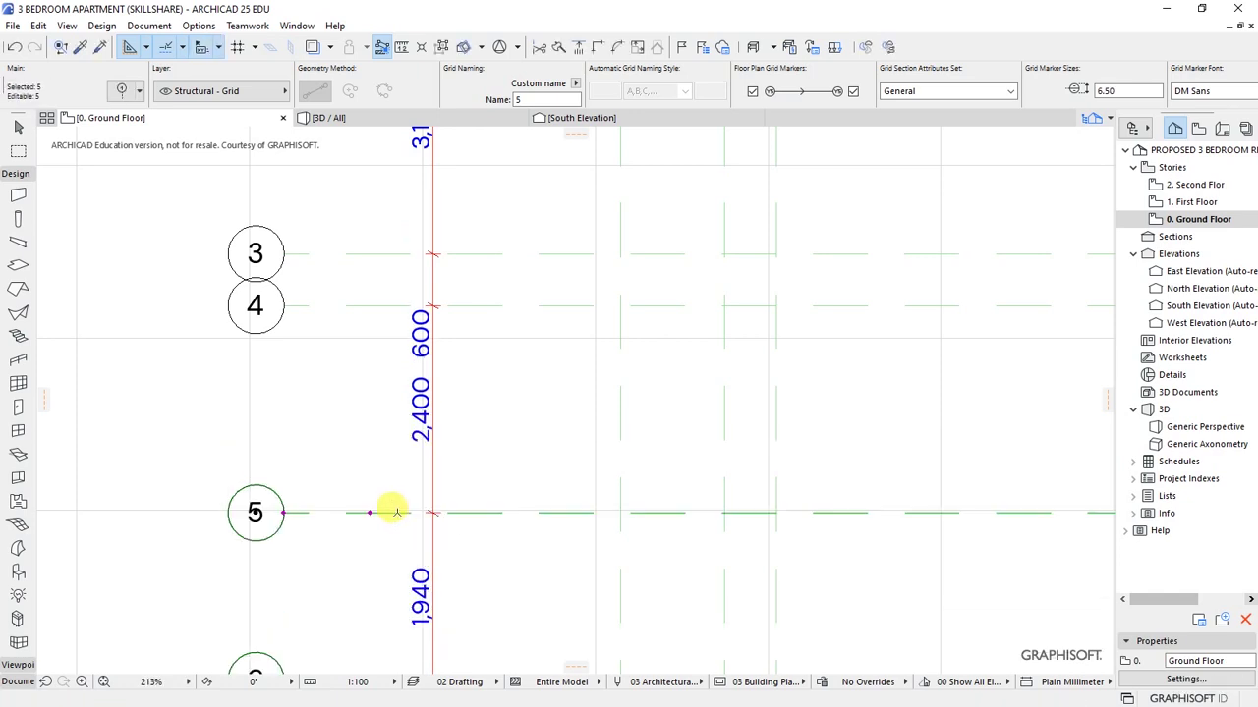
Step: Remove grid line 5 from the selection and move grid lines 6 to 9 by 540 mm toward it, making the 5–6 spacing 1,400 mm
scroll(280, 345, down, 5)
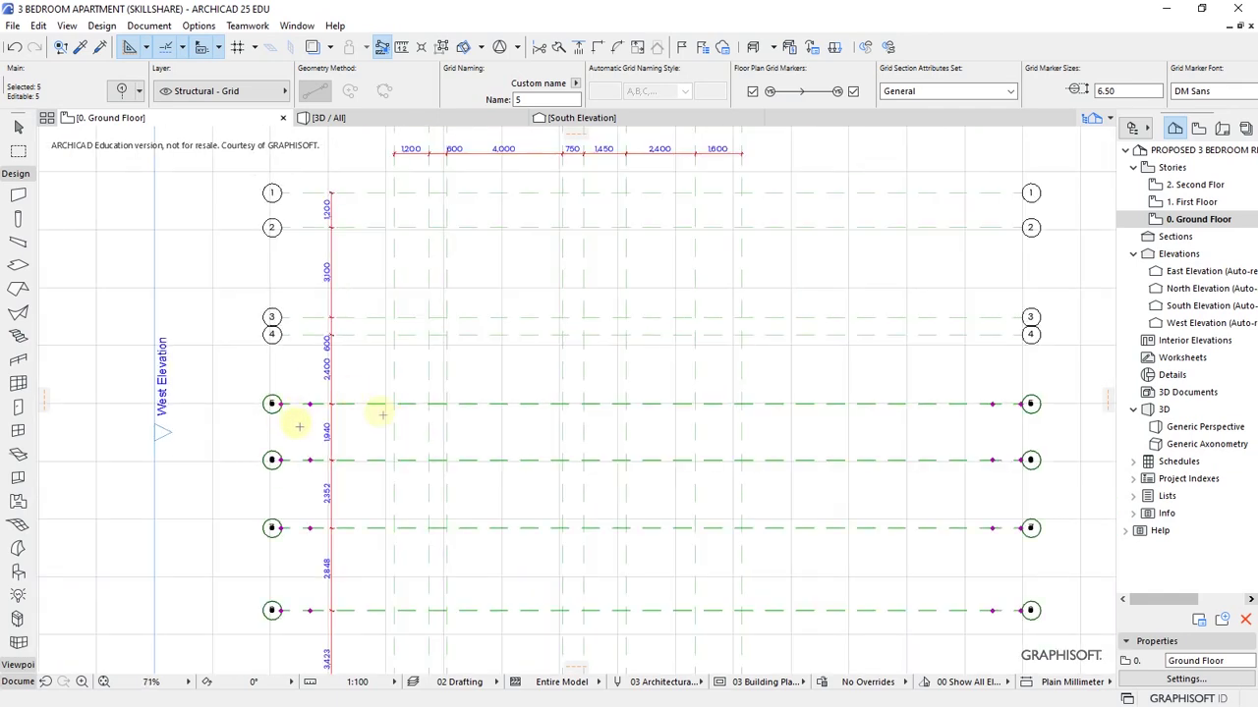
scroll(295, 511, up, 5)
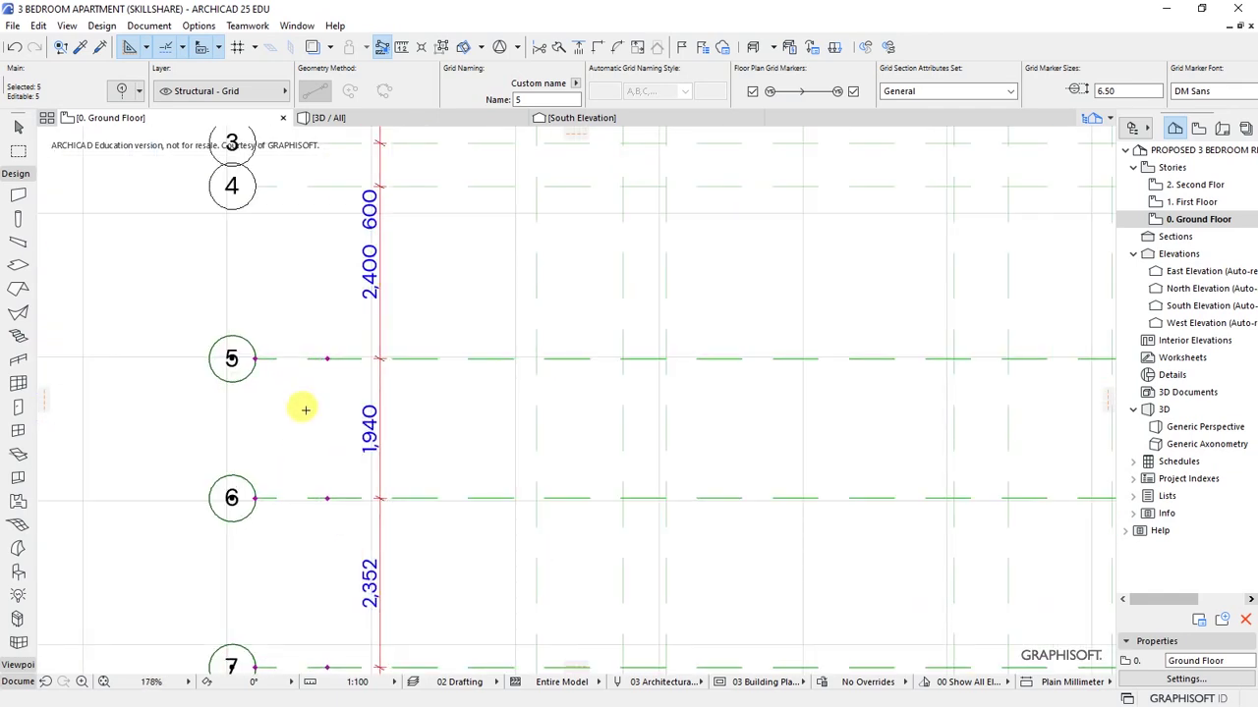
shift+click(328, 359)
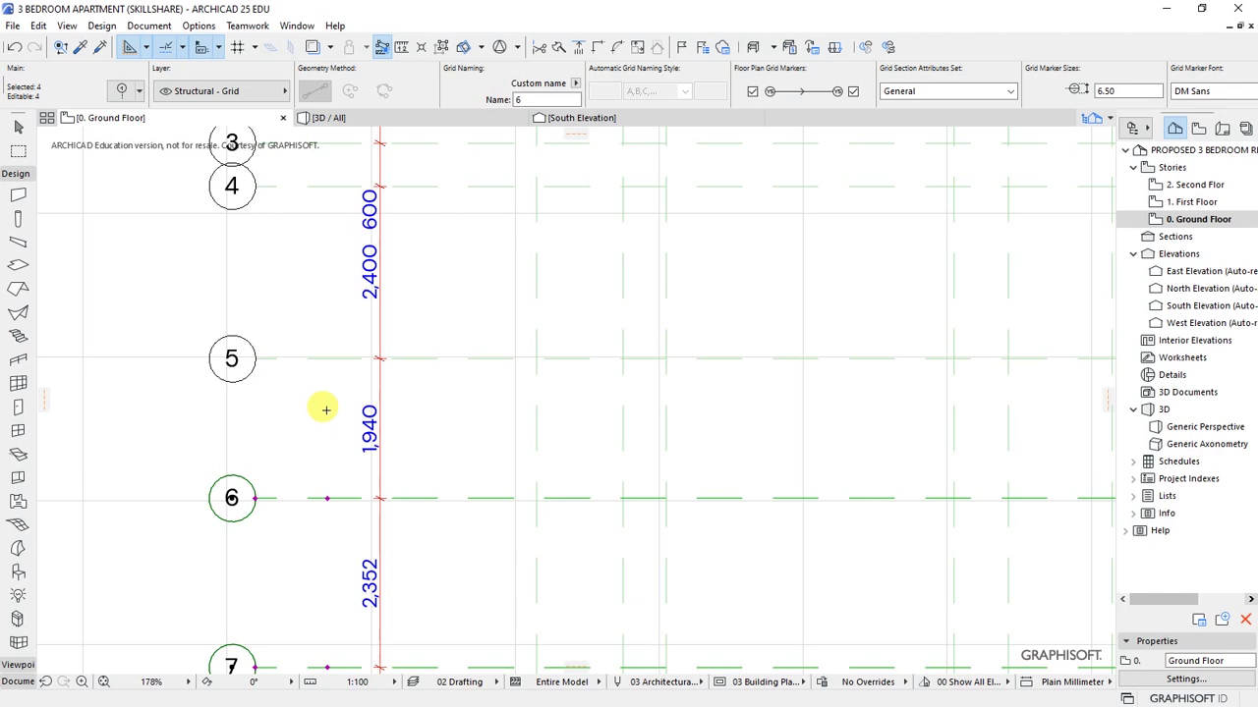
scroll(309, 399, down, 3)
scroll(311, 416, up, 3)
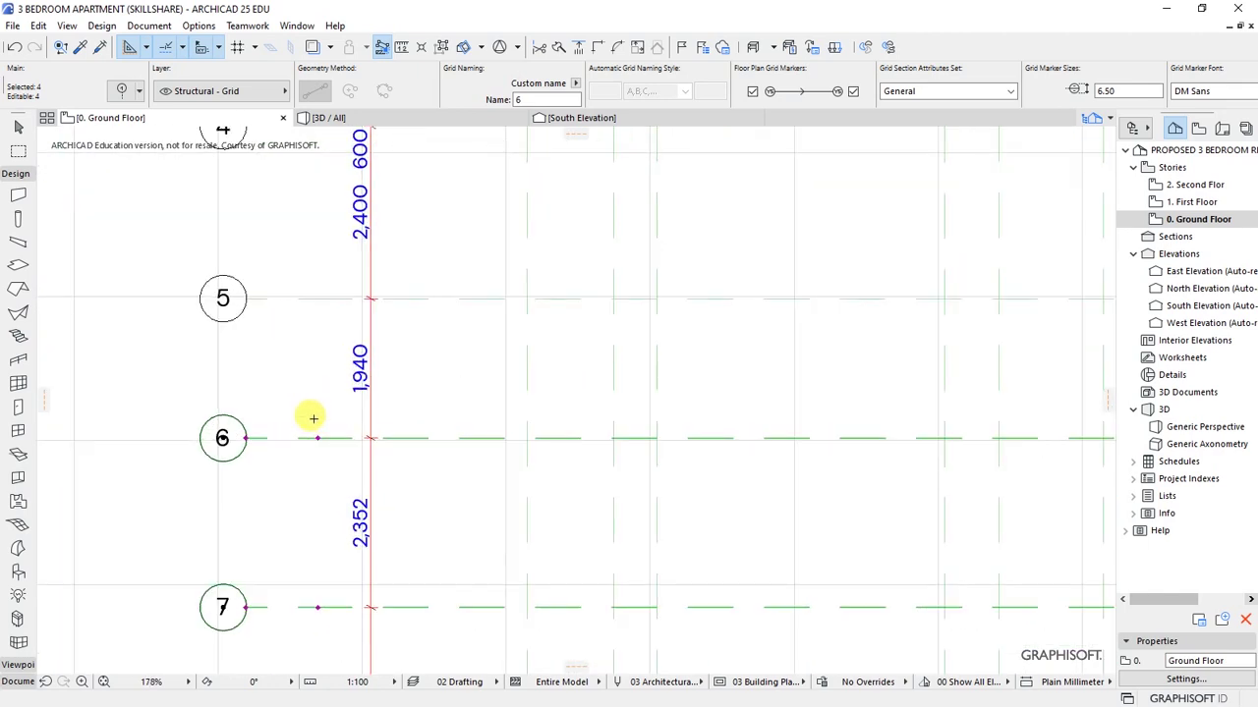
key(ctrl+d)
scroll(328, 427, up, 2)
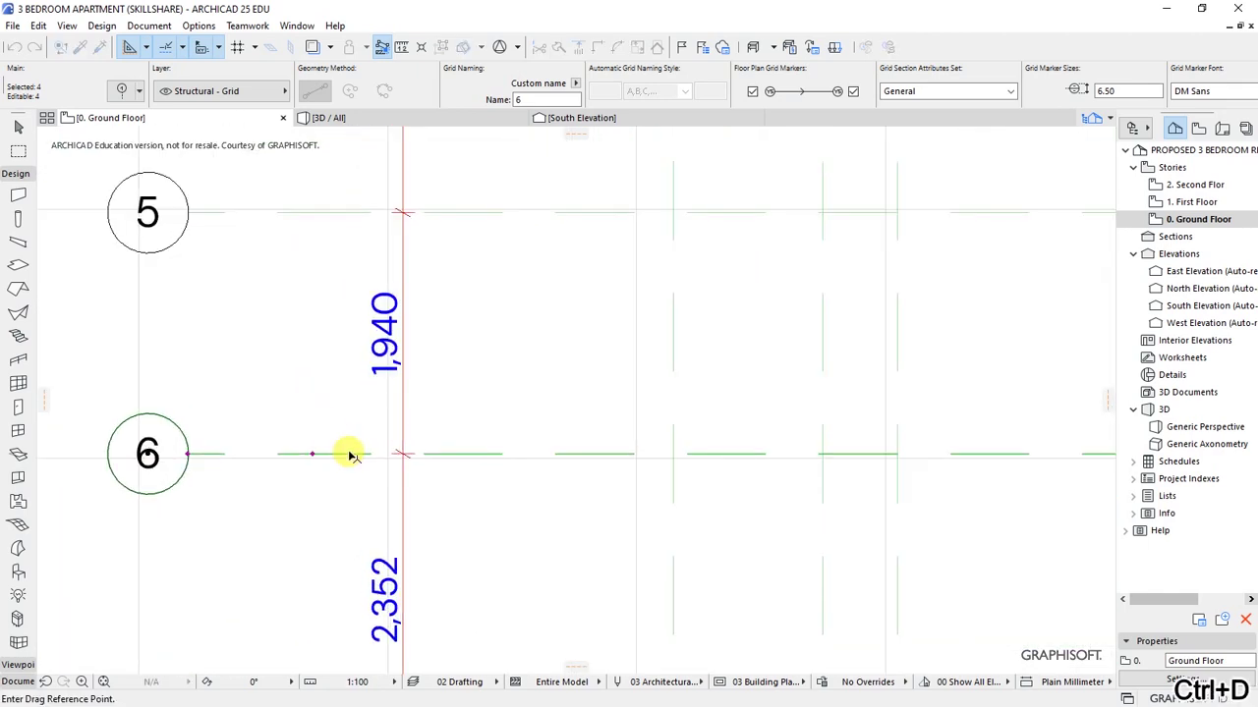
click(350, 454)
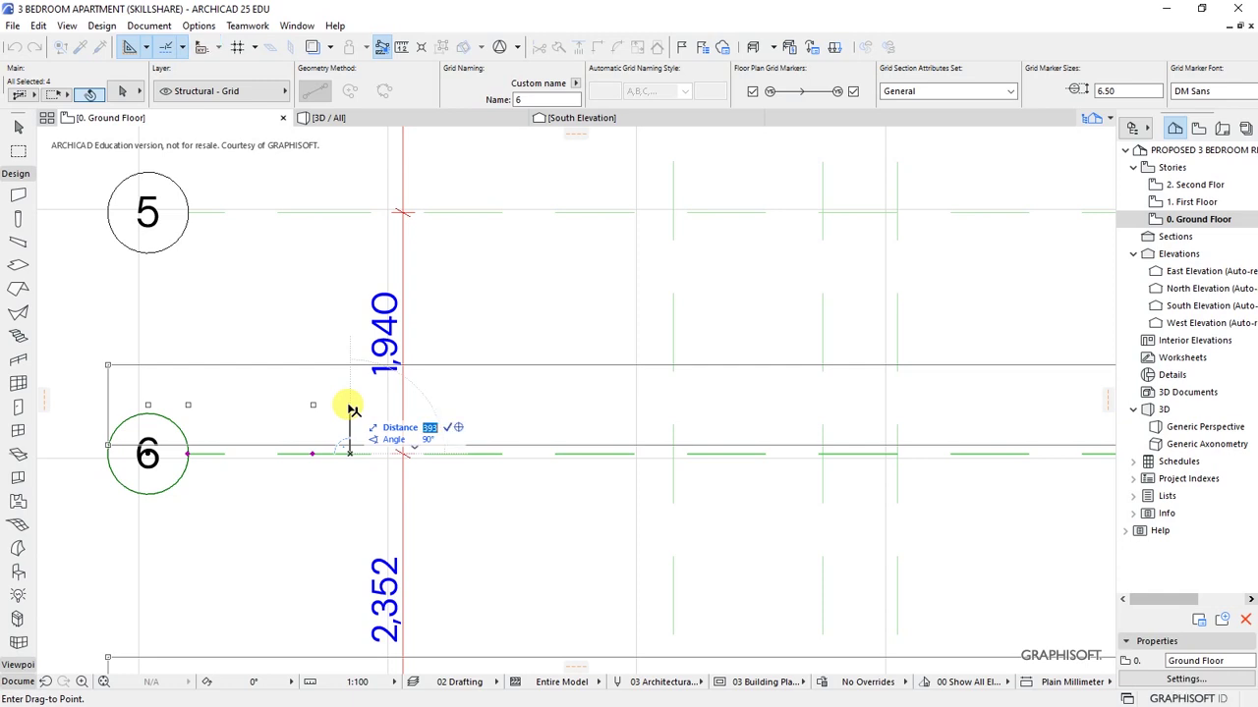
text(540)
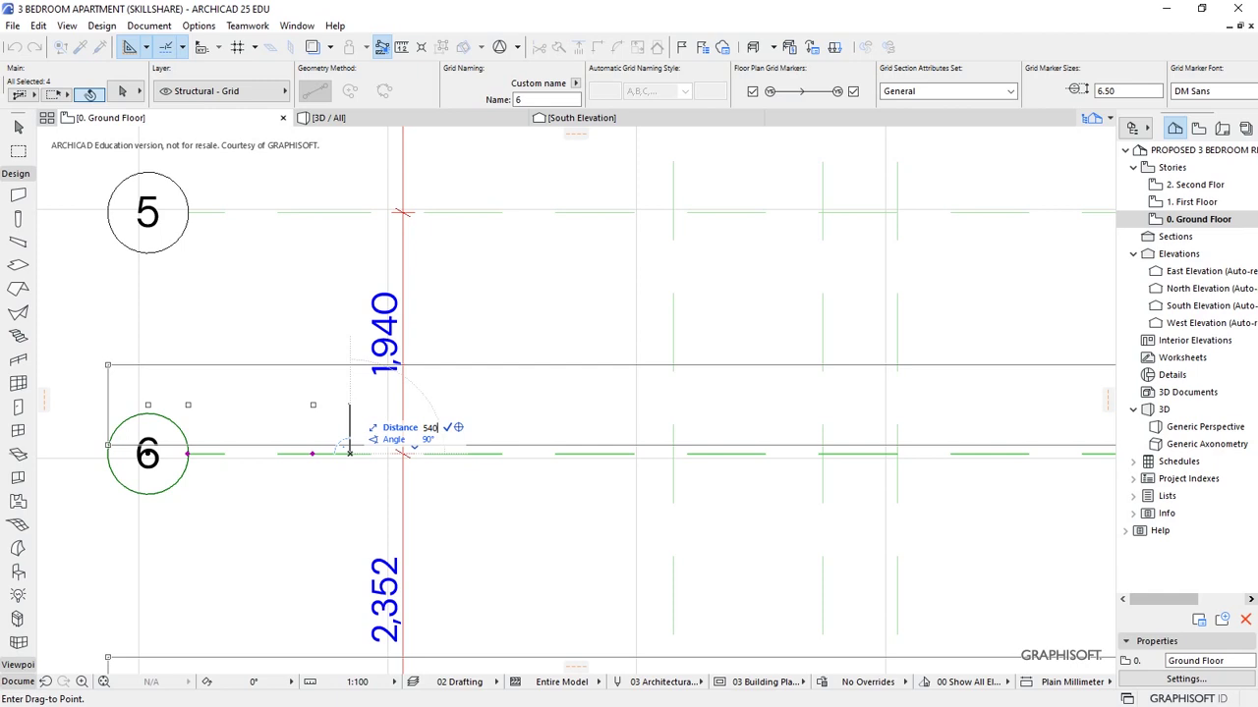
key(Return)
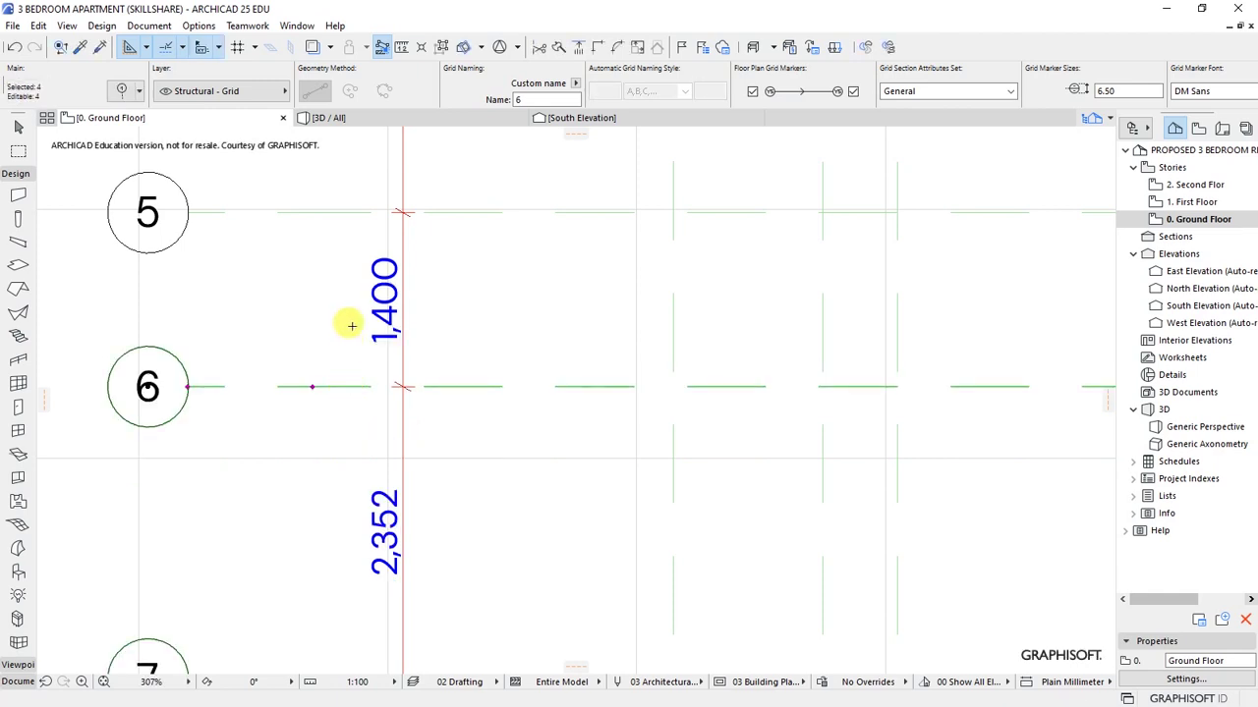
Step: Remove grid line 6 from the selection and move grid lines 7 to 9 by 1052 mm toward it, making the 6–7 spacing 1,300 mm
scroll(385, 332, down, 2)
shift+click(364, 364)
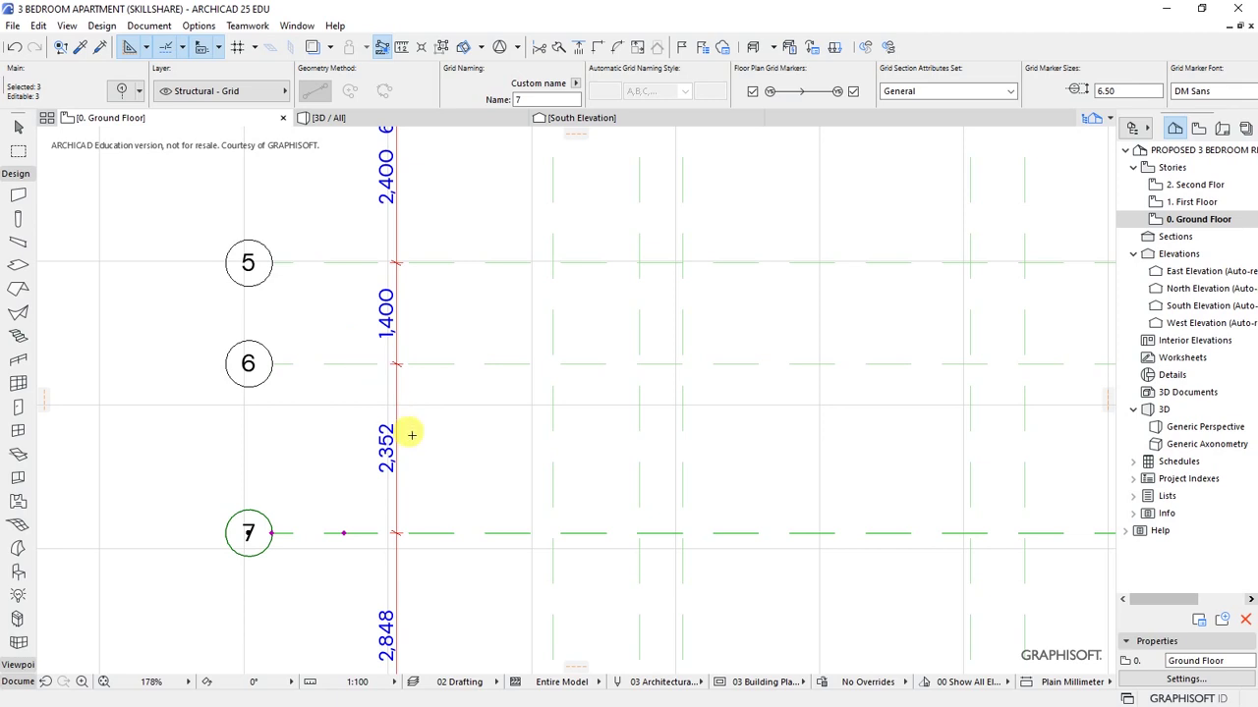
key(ctrl+d)
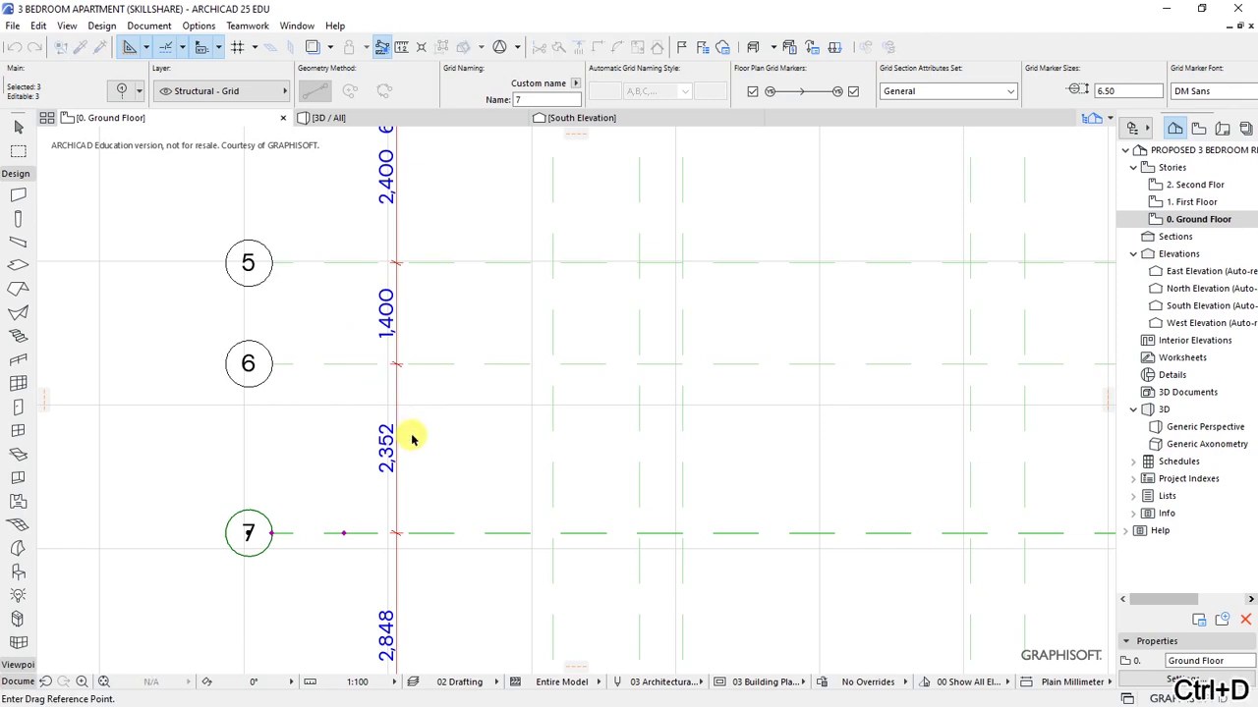
click(426, 533)
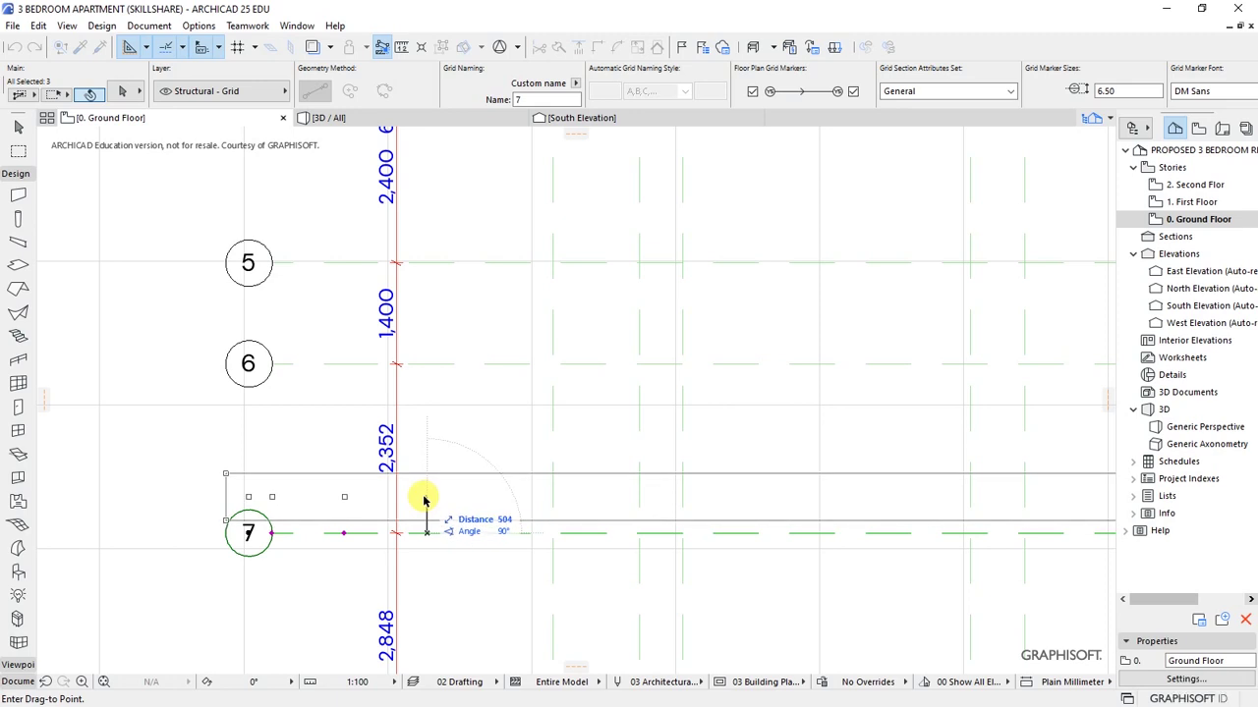
key(Tab)
text(1052)
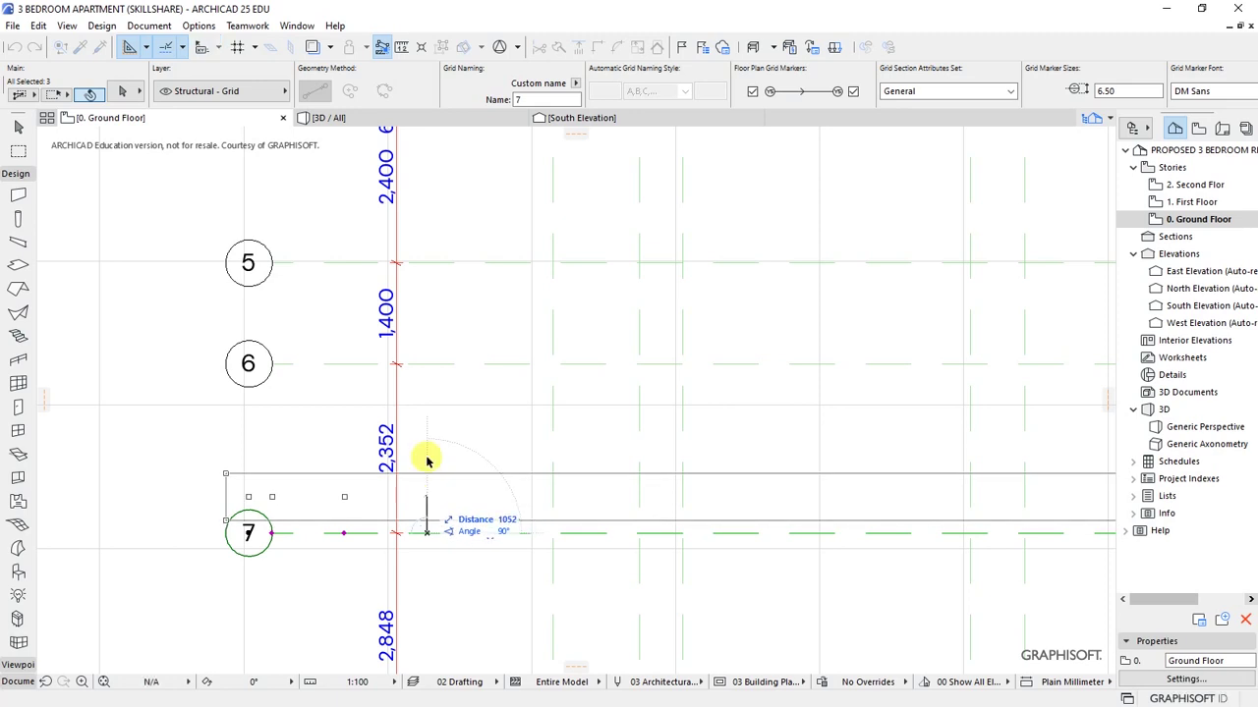
key(Return)
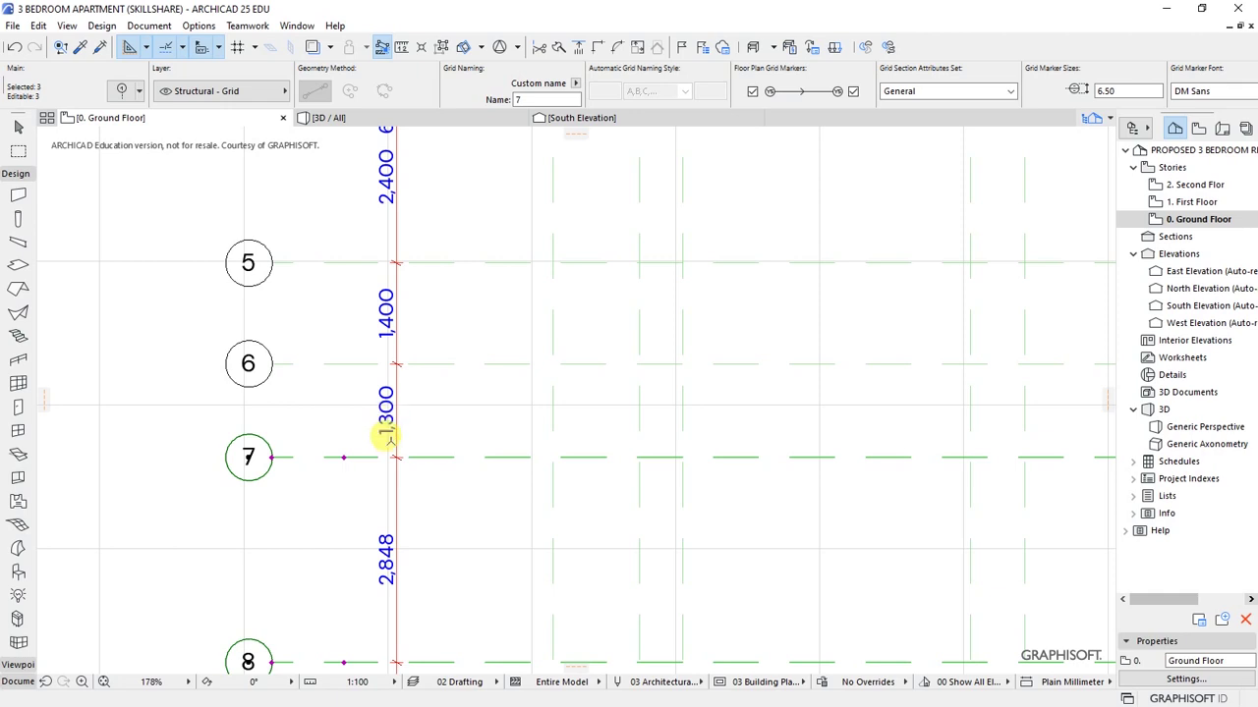
shift+click(348, 458)
scroll(344, 403, down, 2)
scroll(344, 403, down, 2)
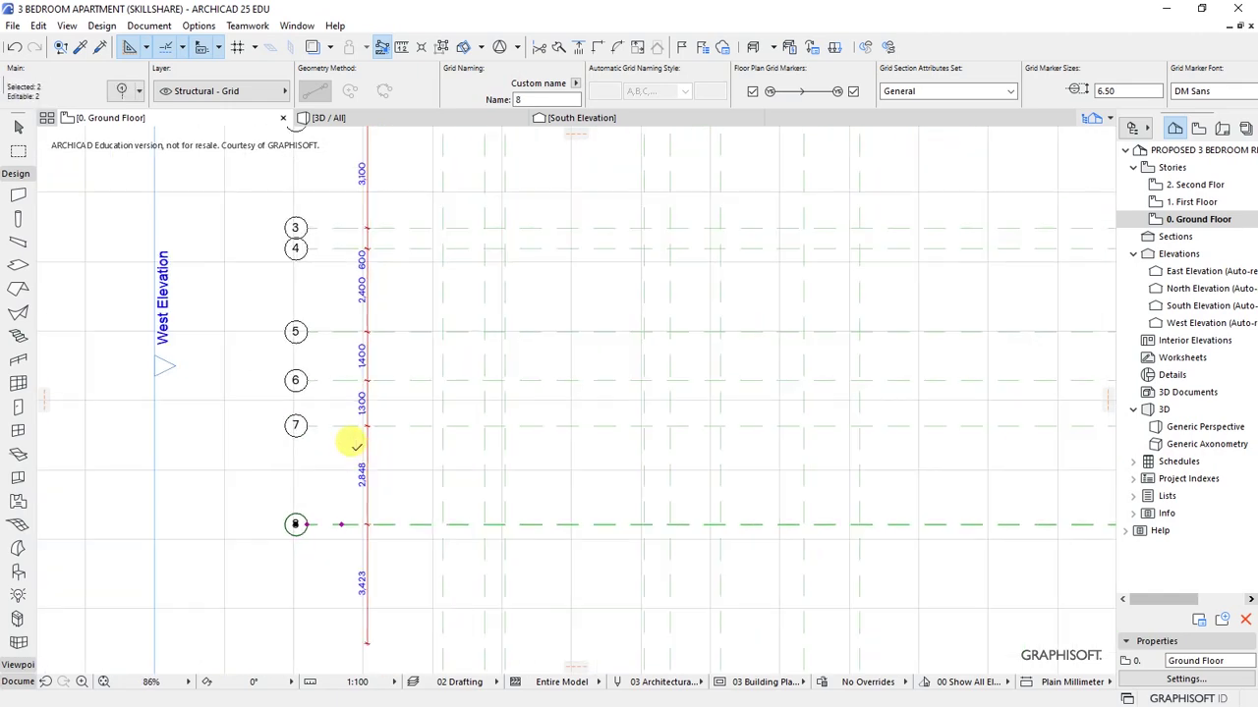
scroll(338, 376, up, 2)
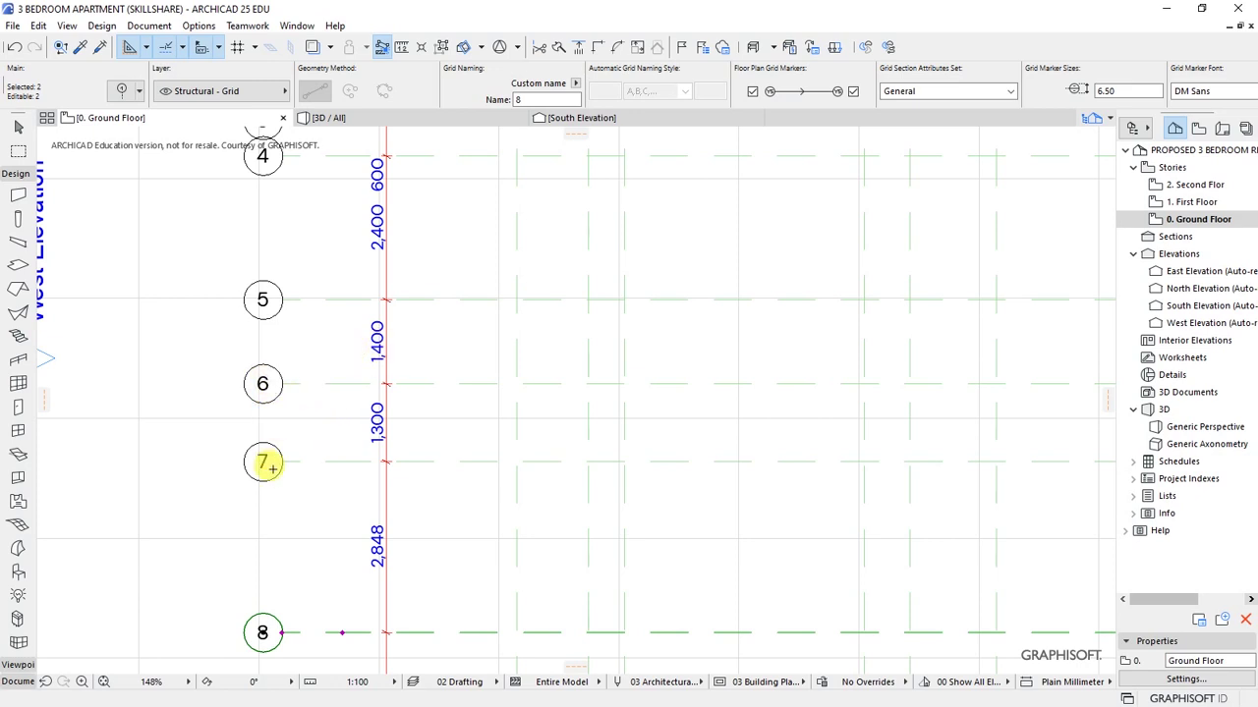
scroll(387, 448, down, 1)
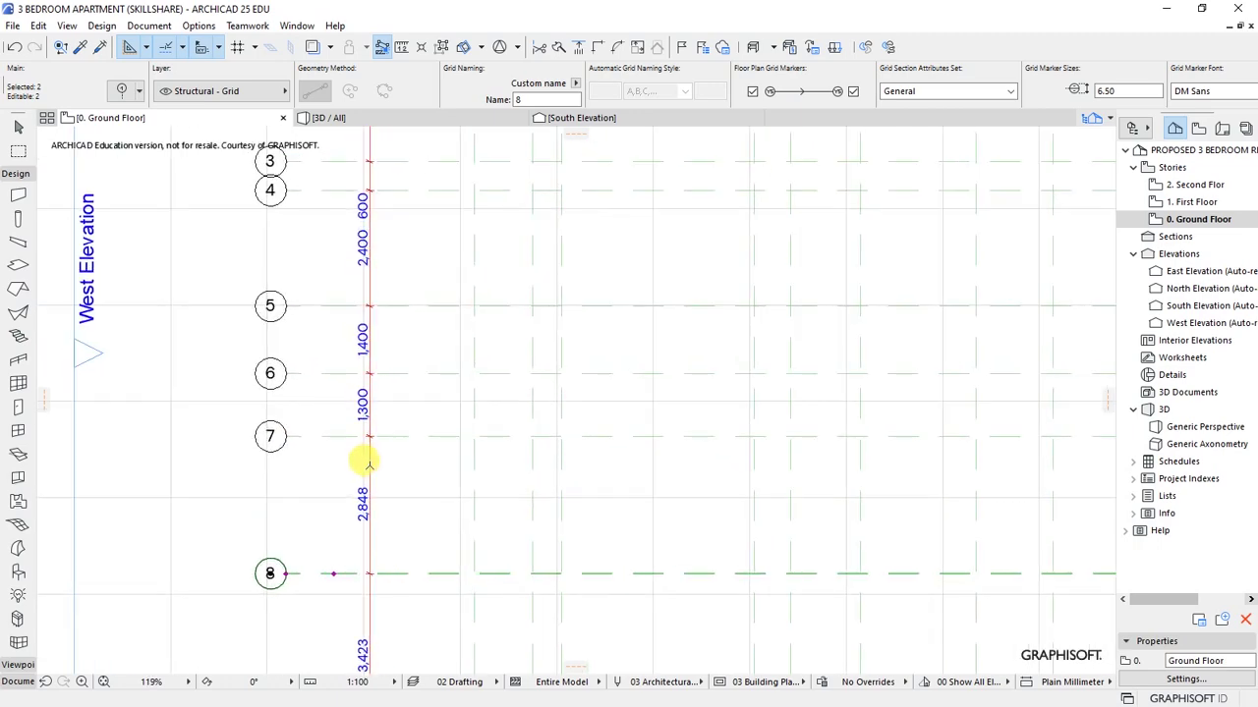
scroll(387, 448, up, 1)
shift+click(396, 433)
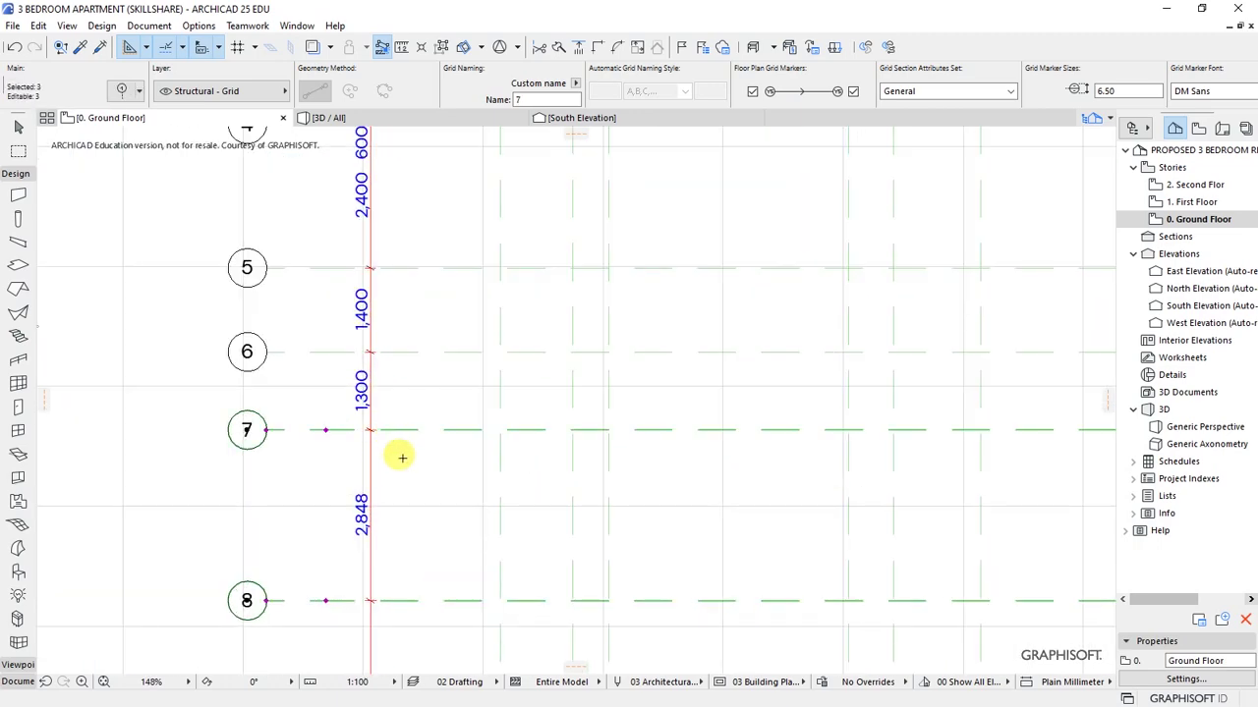
Step: Move grid lines 7 to 9 toward grid line 6, making the 6–7 spacing 1,200 mm
scroll(391, 406, up, 1)
key(ctrl+d)
scroll(393, 393, down, 2)
click(396, 398)
scroll(396, 401, up, 1)
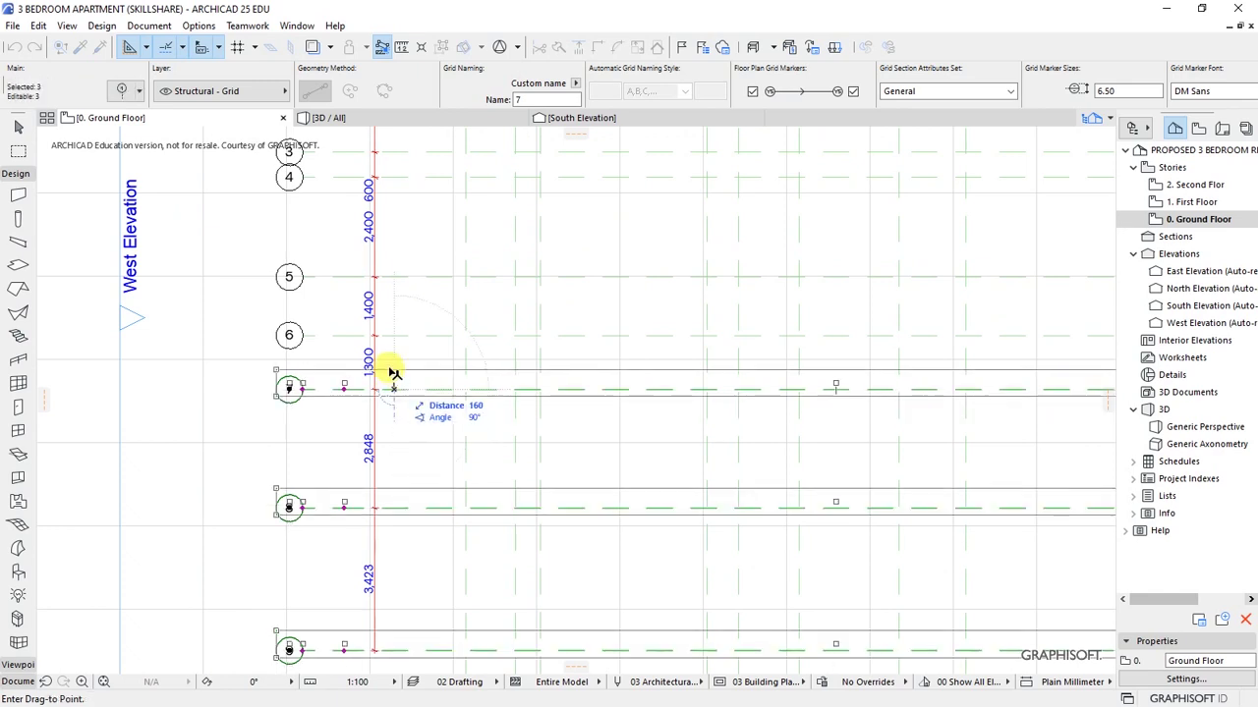
scroll(393, 378, up, 1)
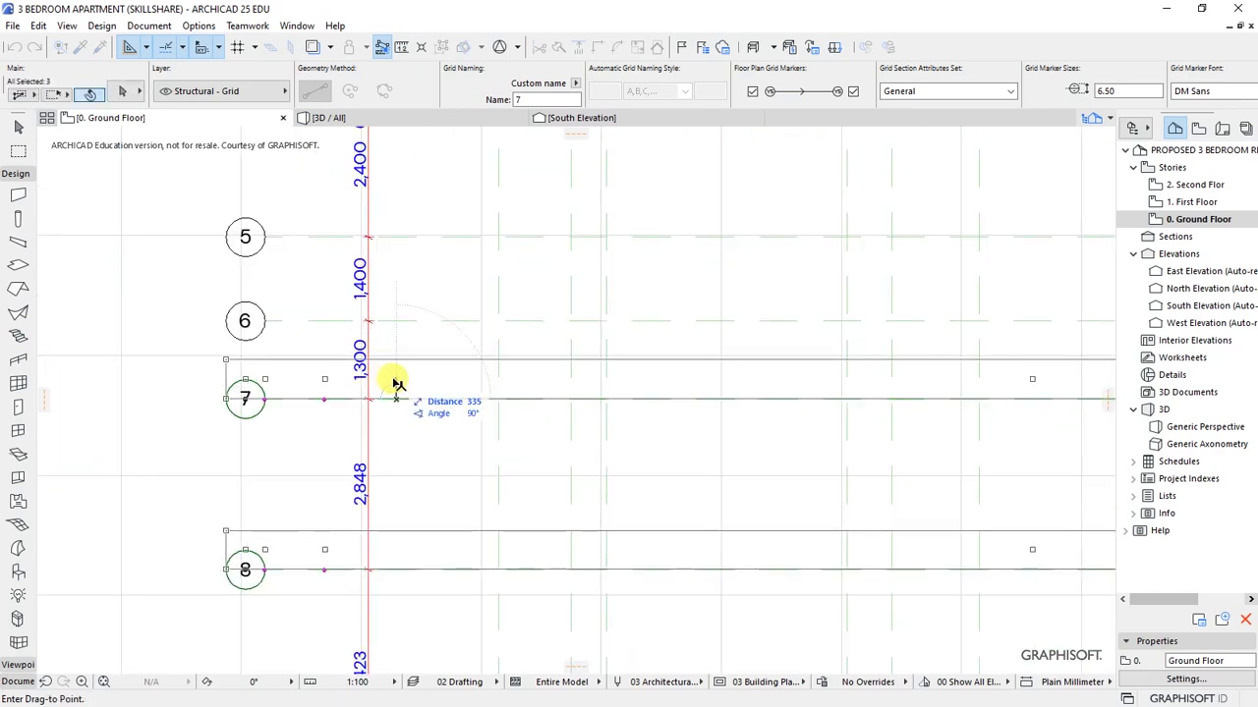
click(394, 392)
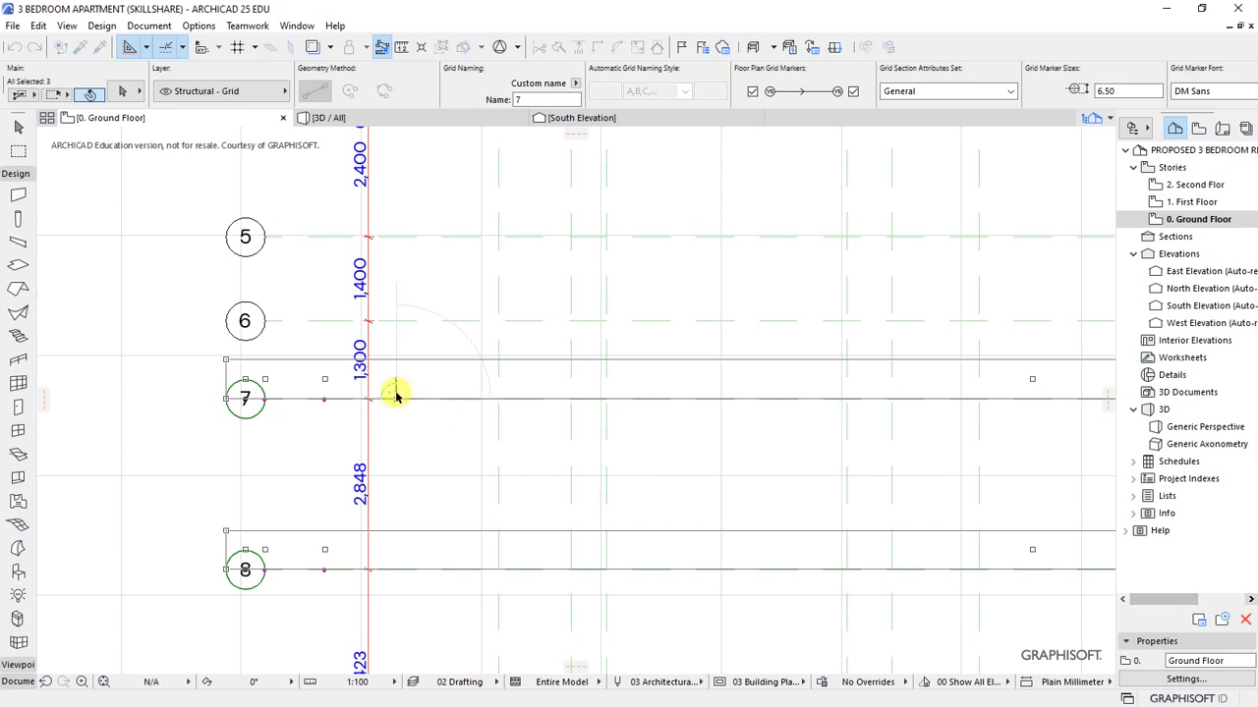
Step: Remove grid line 7 from the selection and move grid lines 8 and 9 by 1548 mm toward it, making the 7–8 spacing 1,300 mm
shift+click(394, 392)
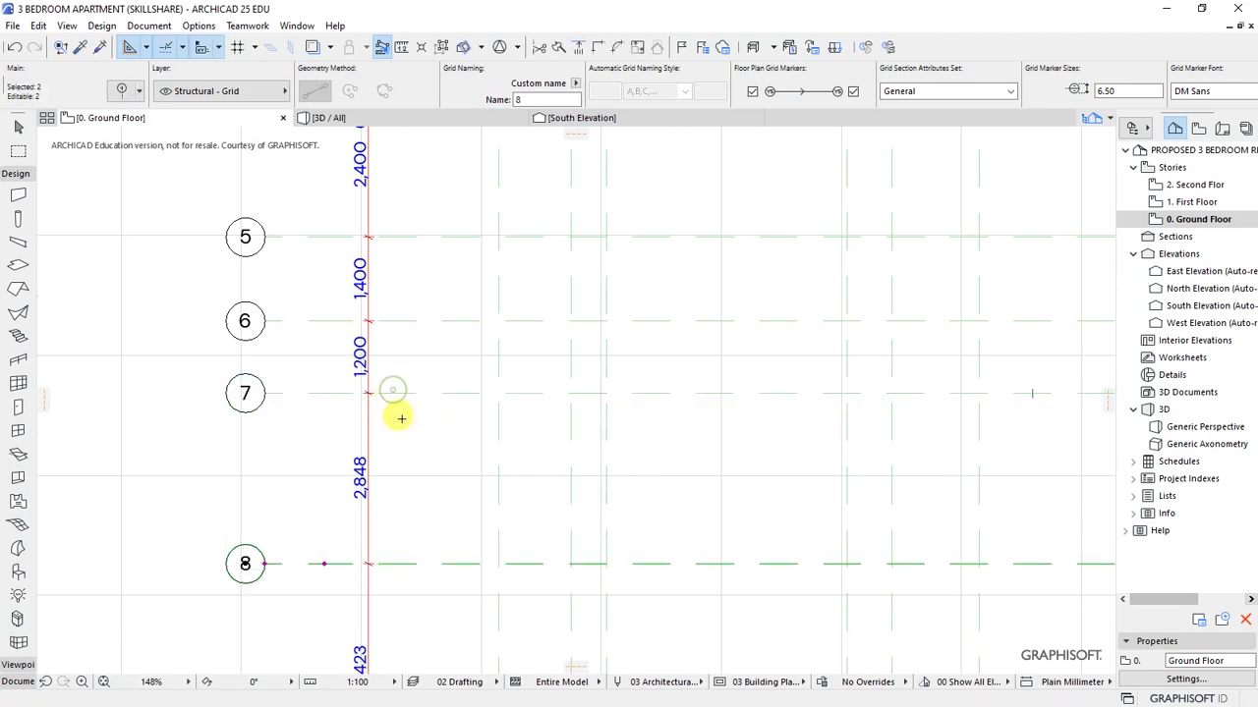
scroll(395, 527, up, 3)
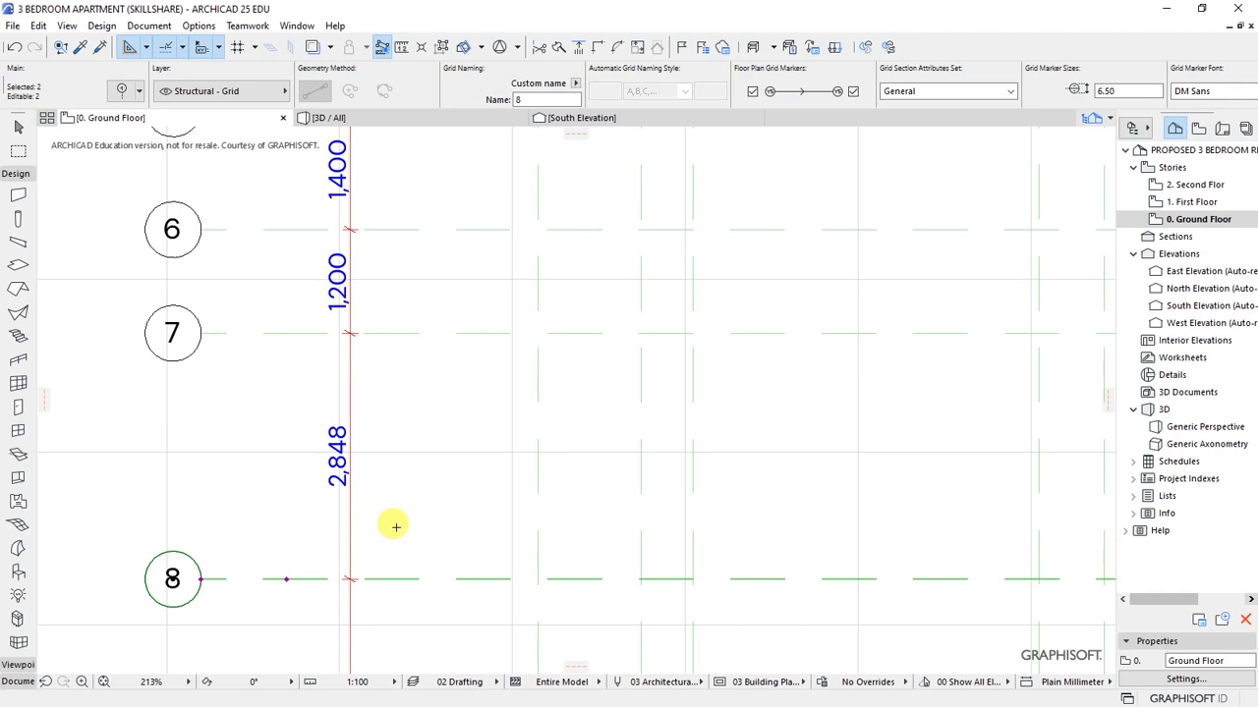
key(ctrl+d)
click(404, 579)
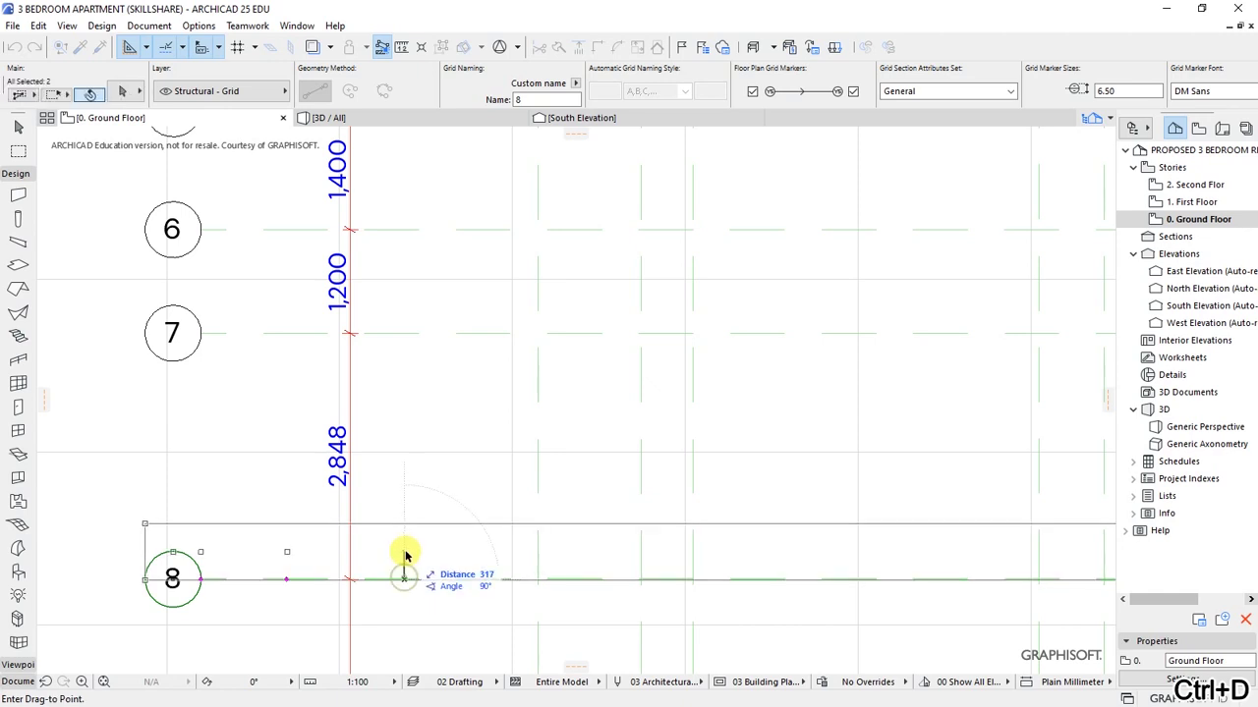
text(1548)
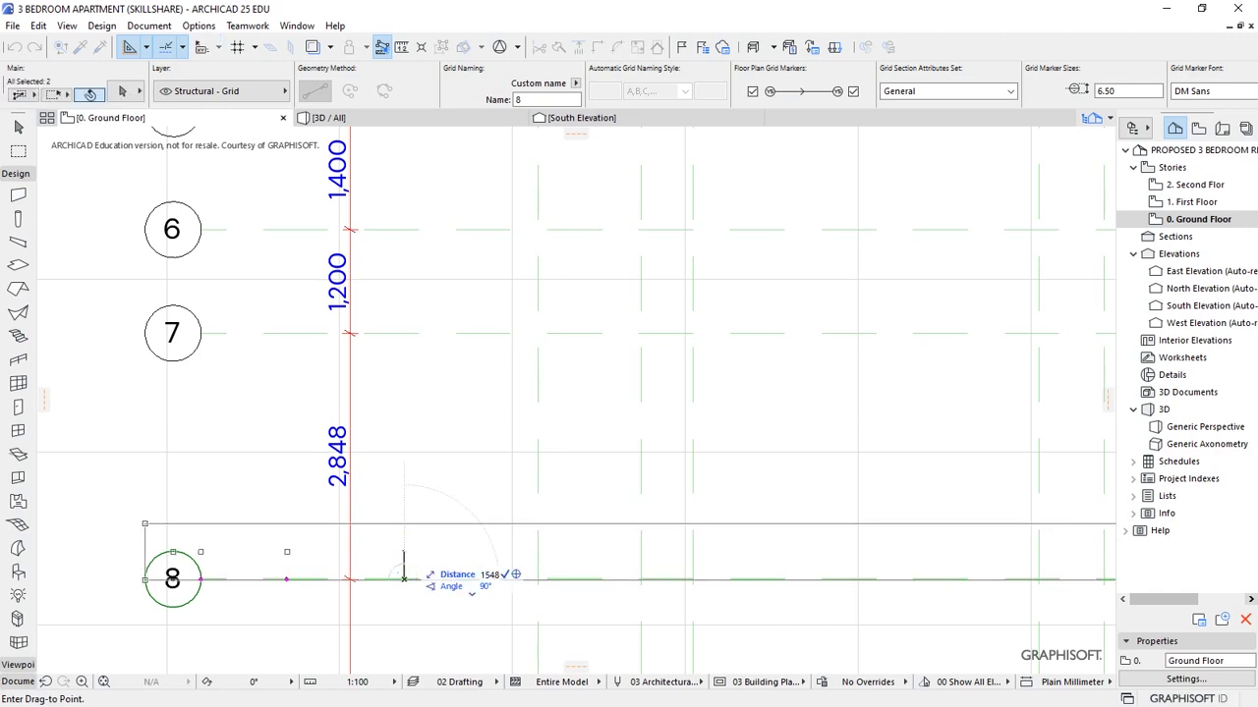
key(Return)
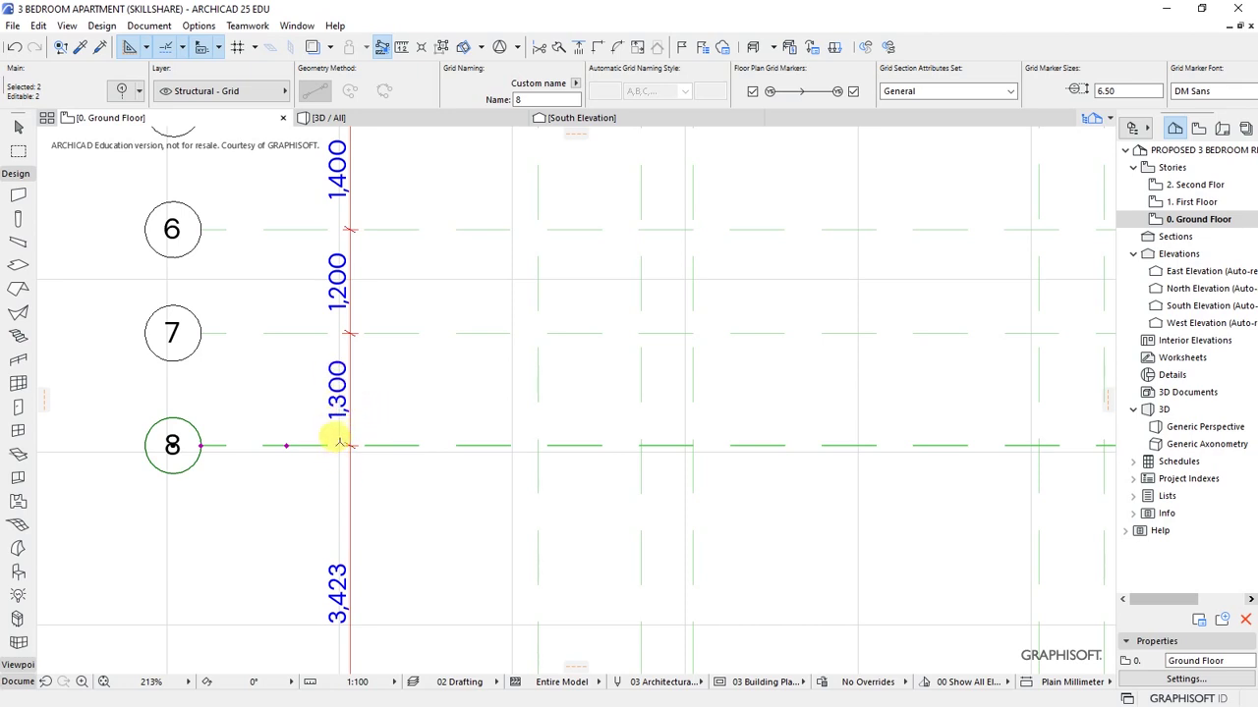
Step: Remove grid line 8 from the selection and move grid line 9 by 1923 mm toward it, making the 8–9 spacing 1,500 mm
scroll(339, 440, down, 5)
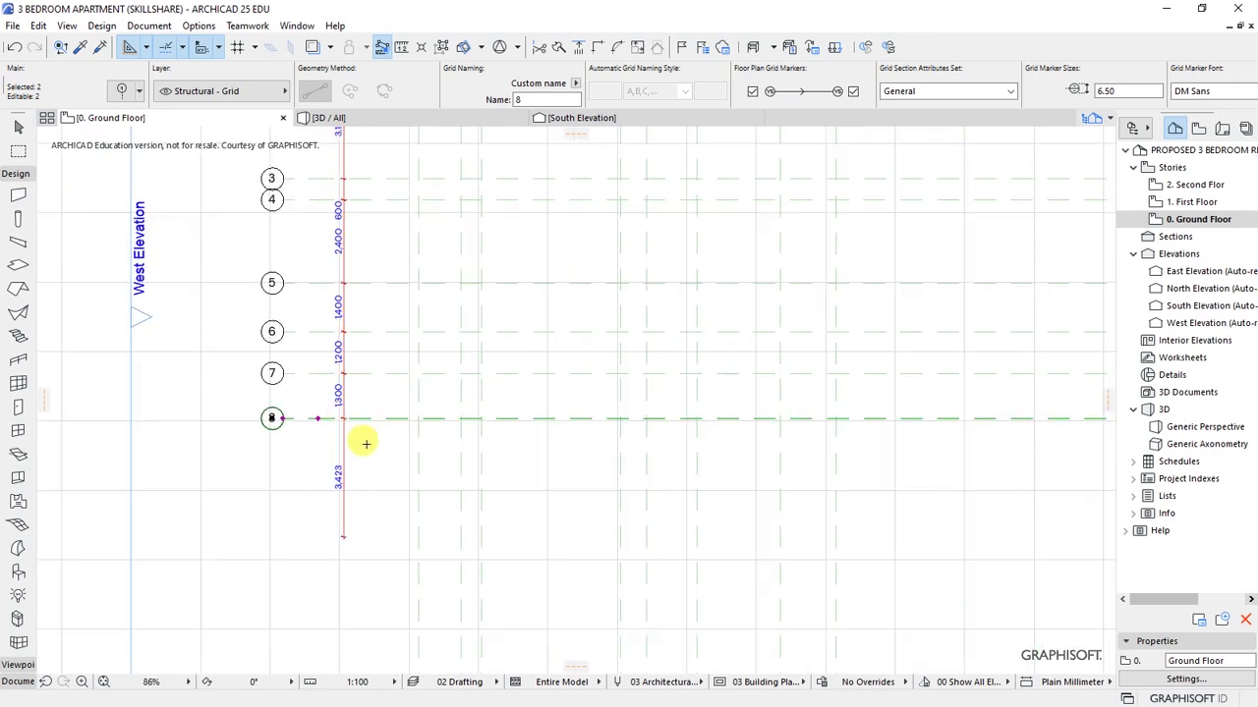
click(367, 509)
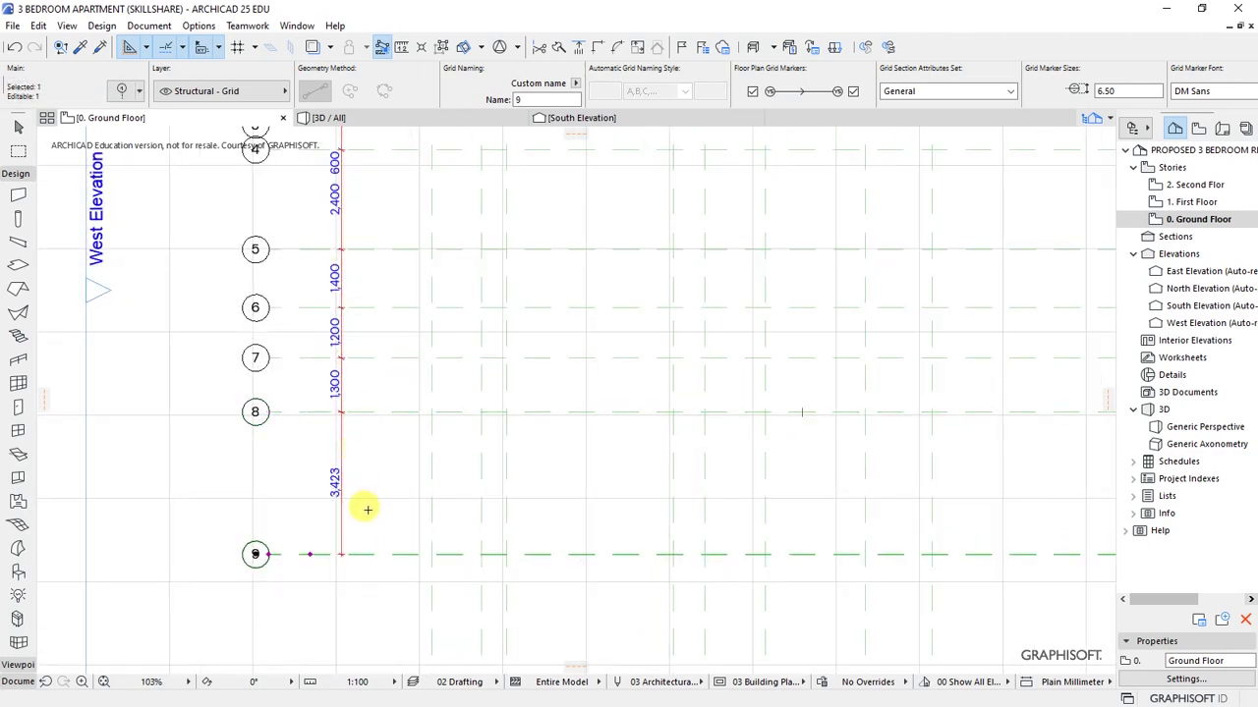
scroll(302, 517, up, 2)
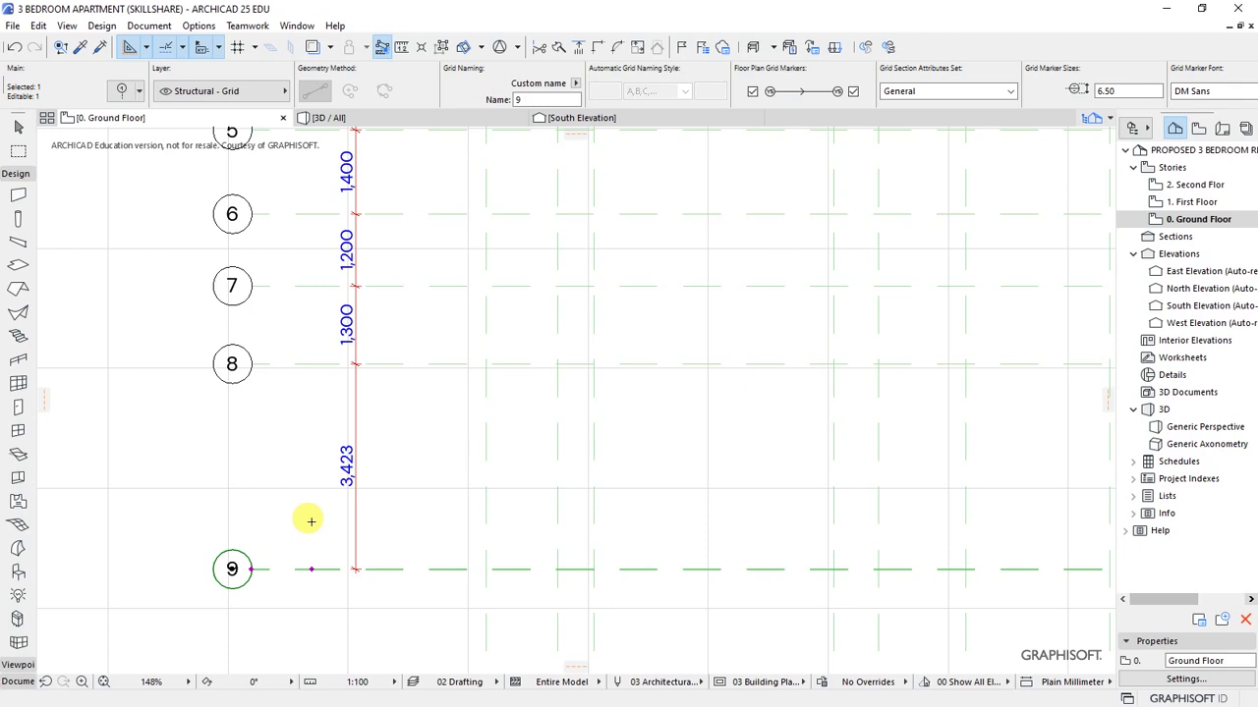
key(ctrl+d)
click(371, 569)
text(1)
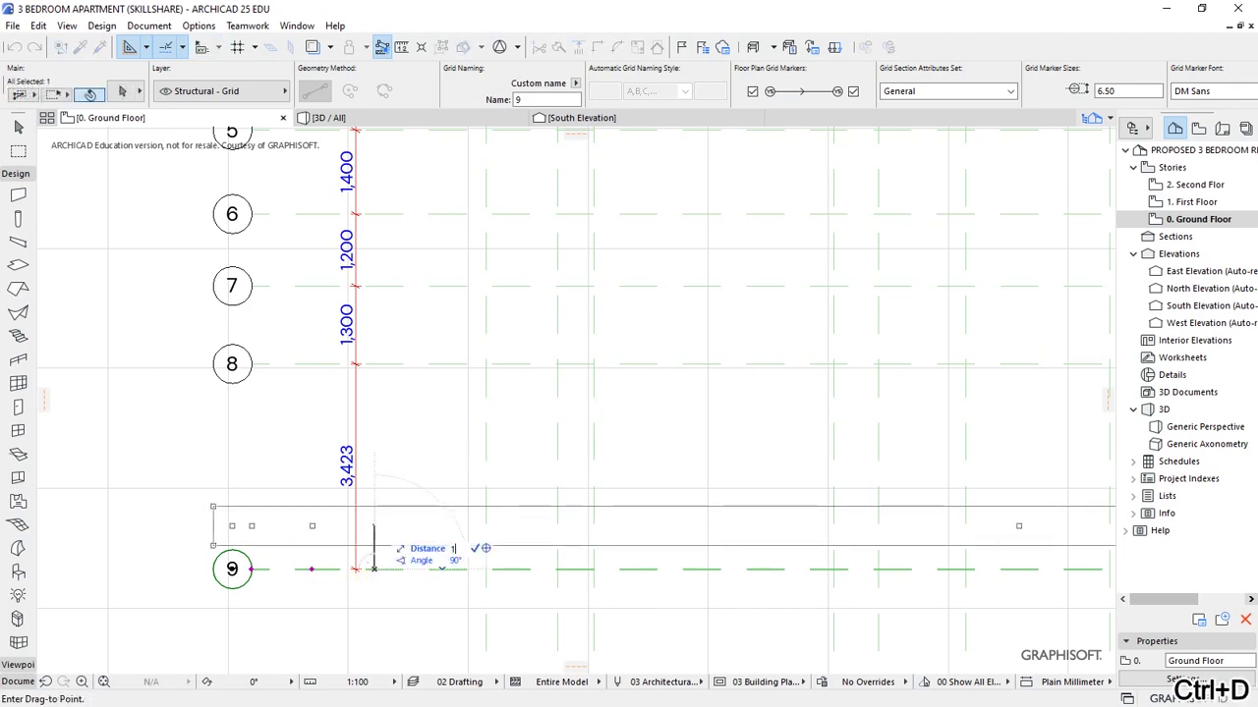
text(5)
text(23)
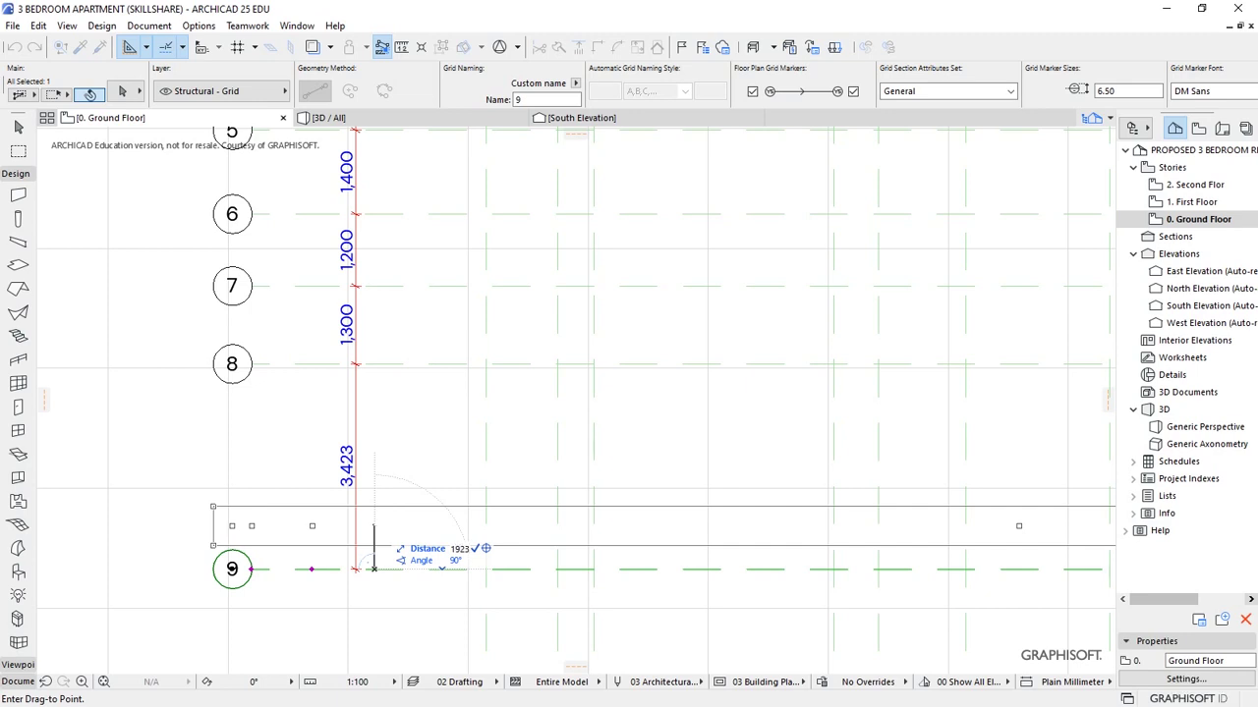
key(Return)
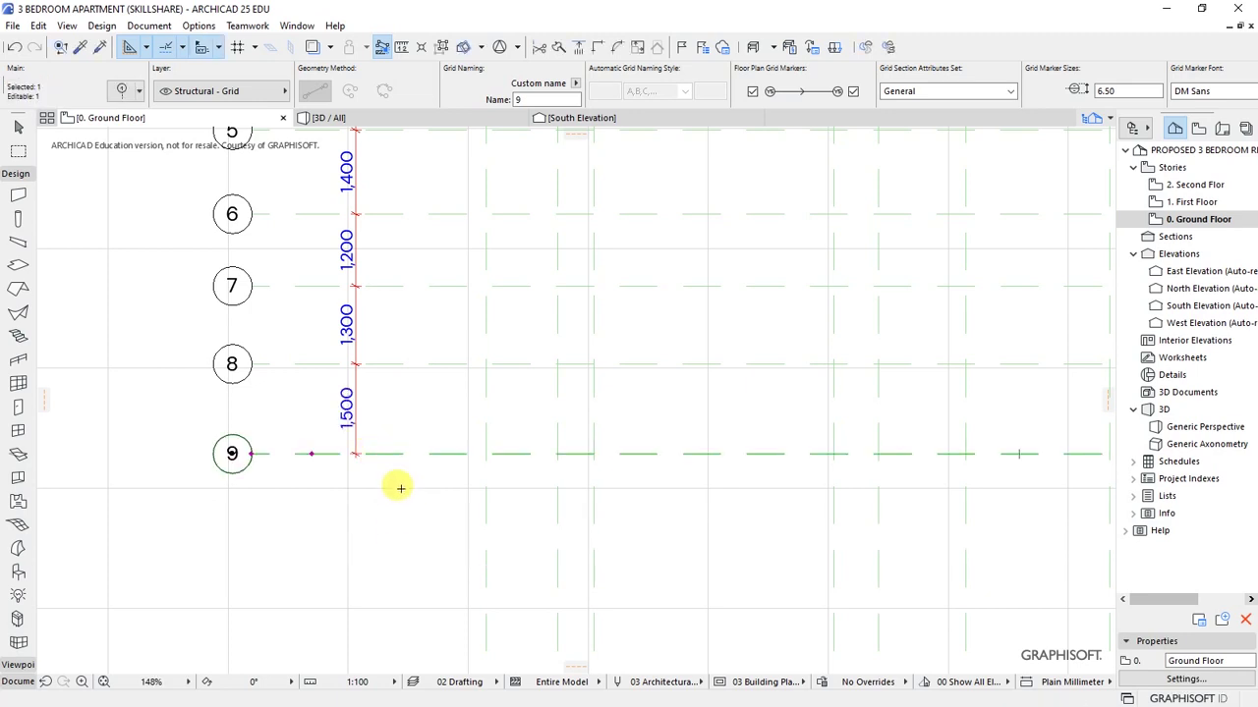
Step: Select all nine horizontal grid lines, 1 to 9
scroll(371, 574, down, 5)
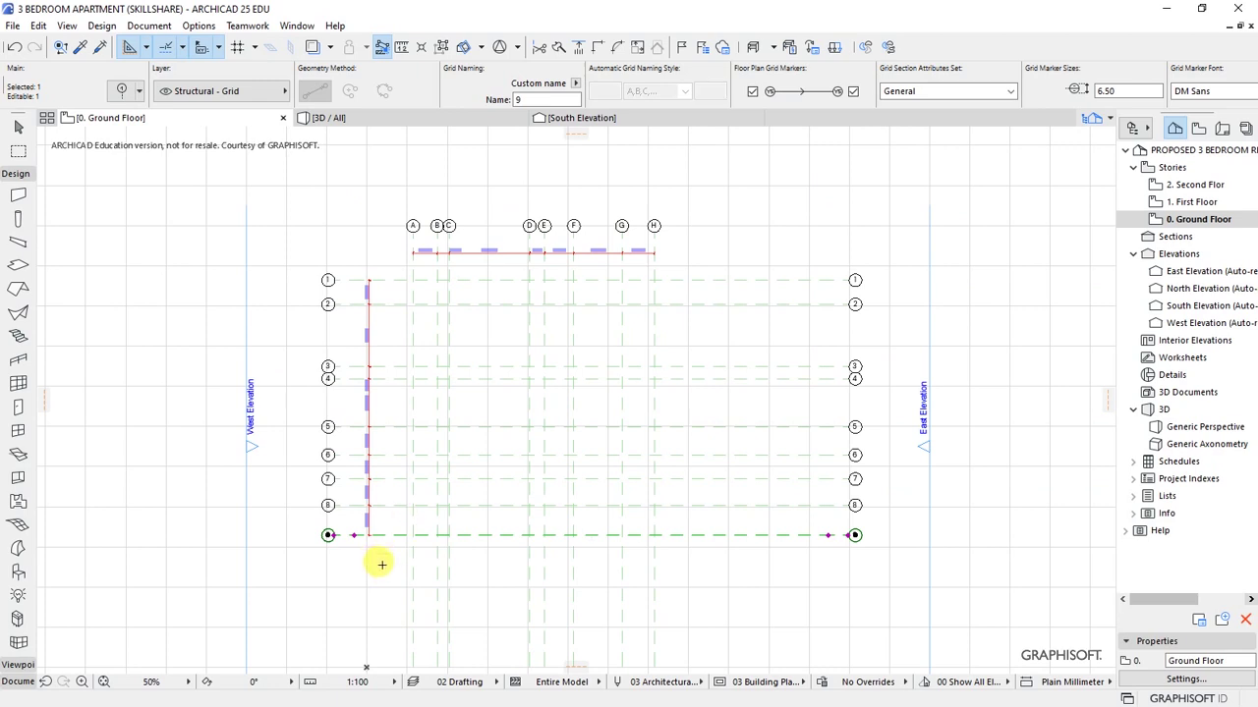
key(d)
scroll(369, 462, up, 1)
scroll(369, 461, down, 3)
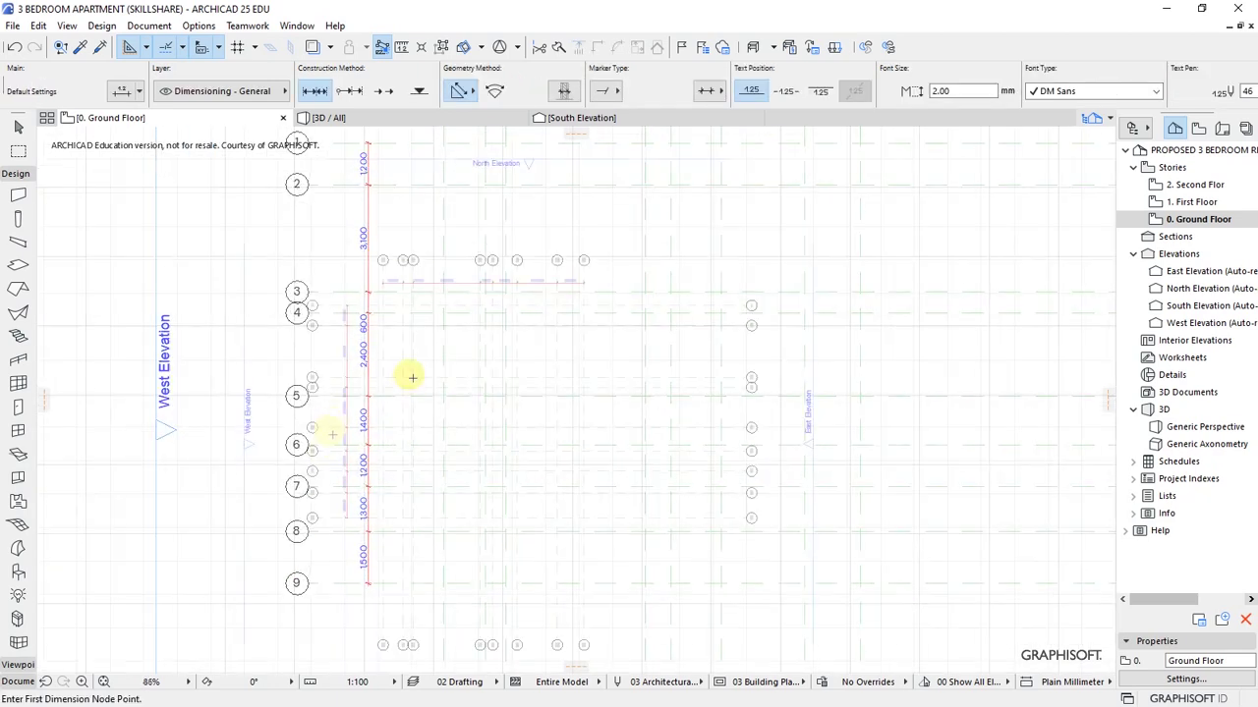
click(708, 271)
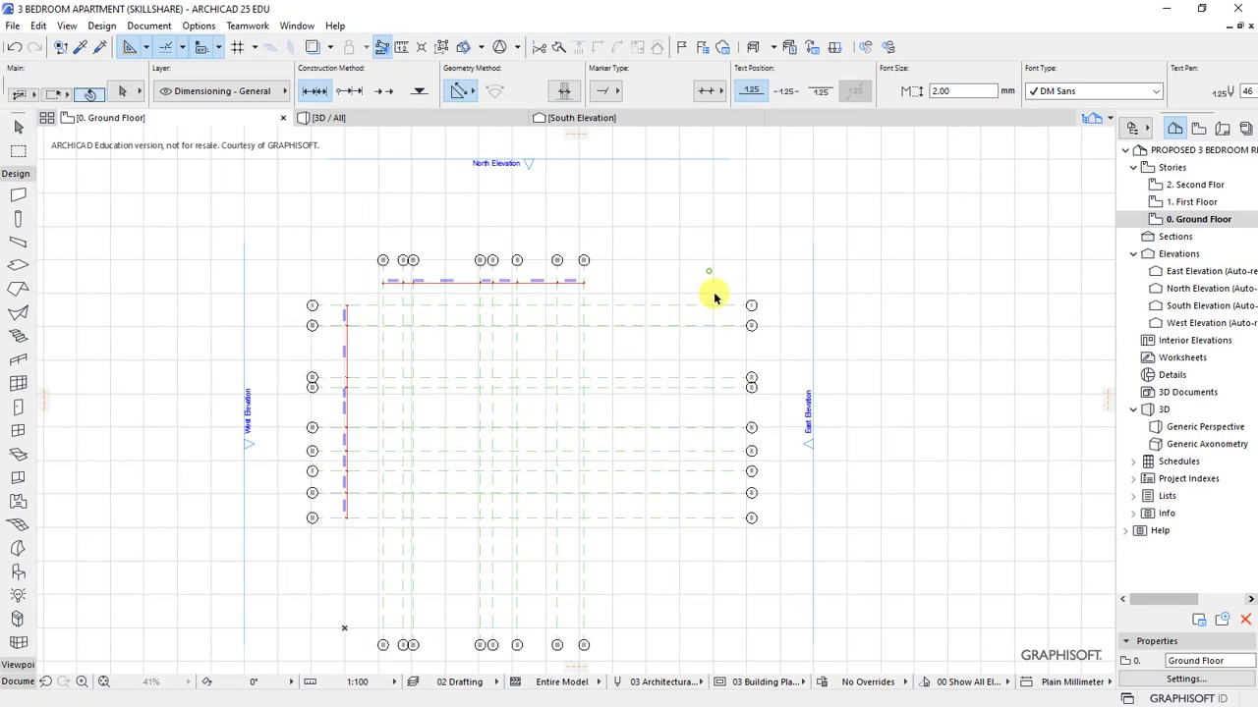
click(764, 578)
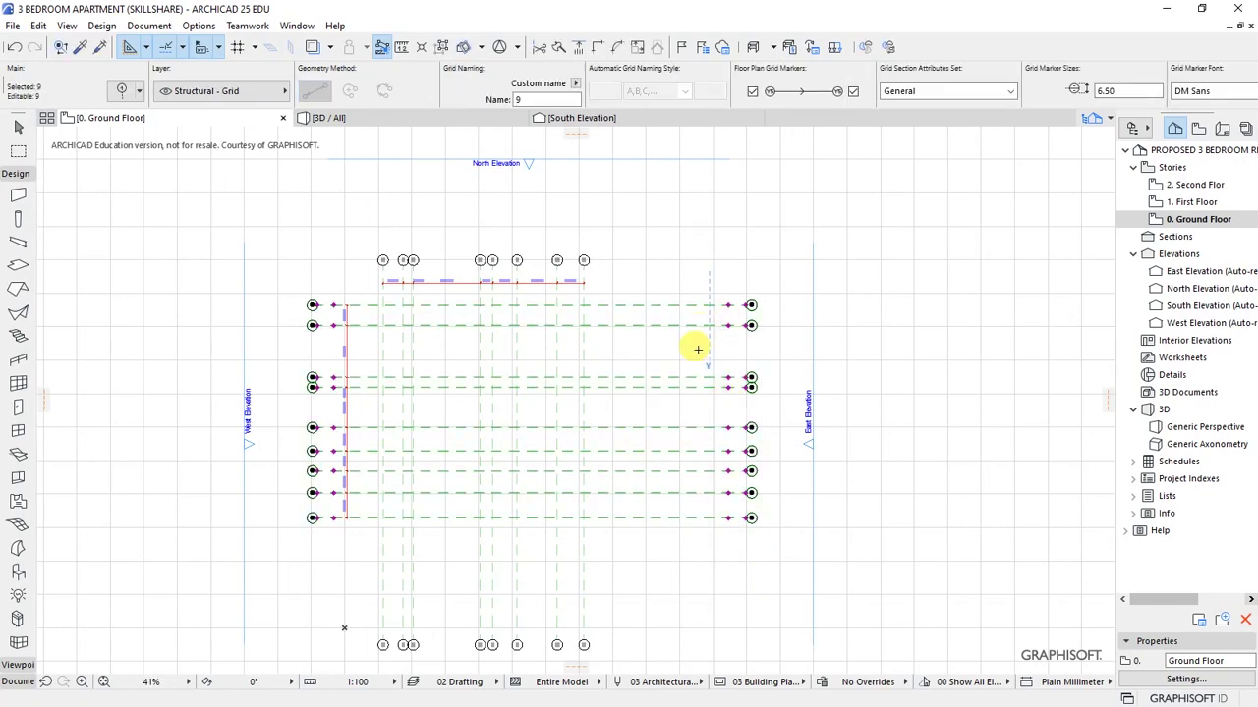
Step: Shorten grid lines 1 and 2 from their east ends to about 20,300 mm, bringing both markers closer to grid line H
scroll(693, 346, up, 3)
click(652, 271)
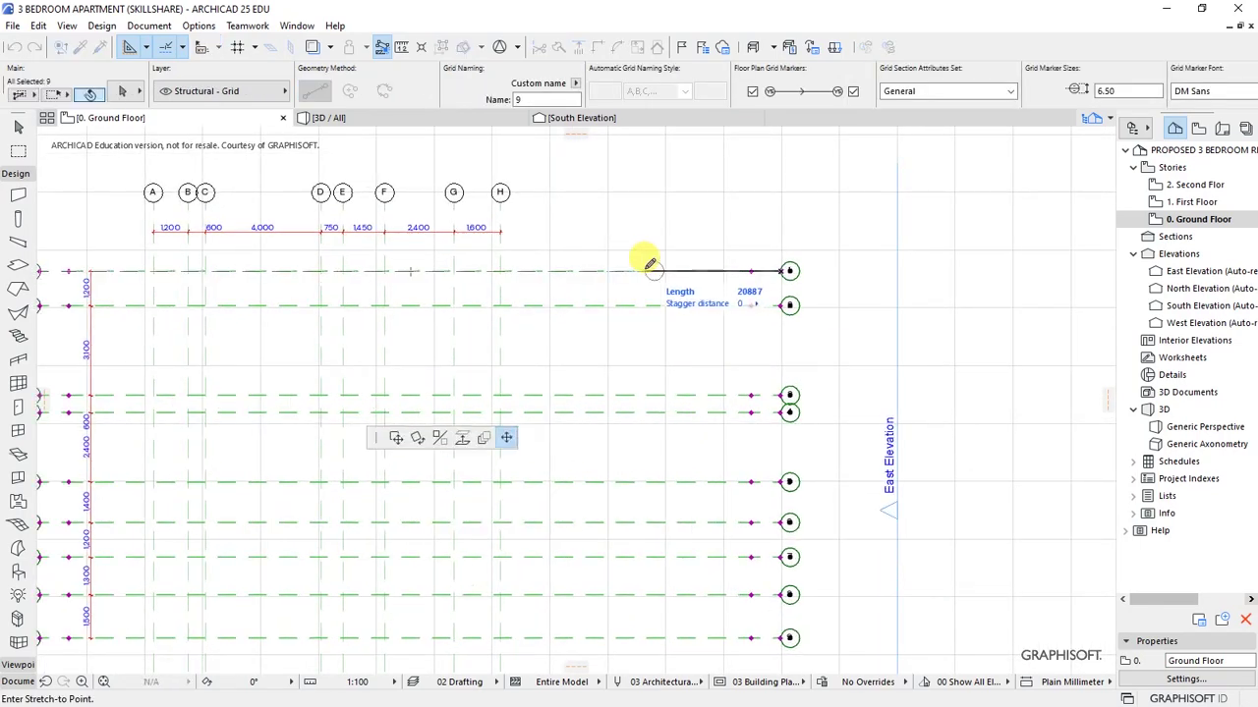
click(639, 270)
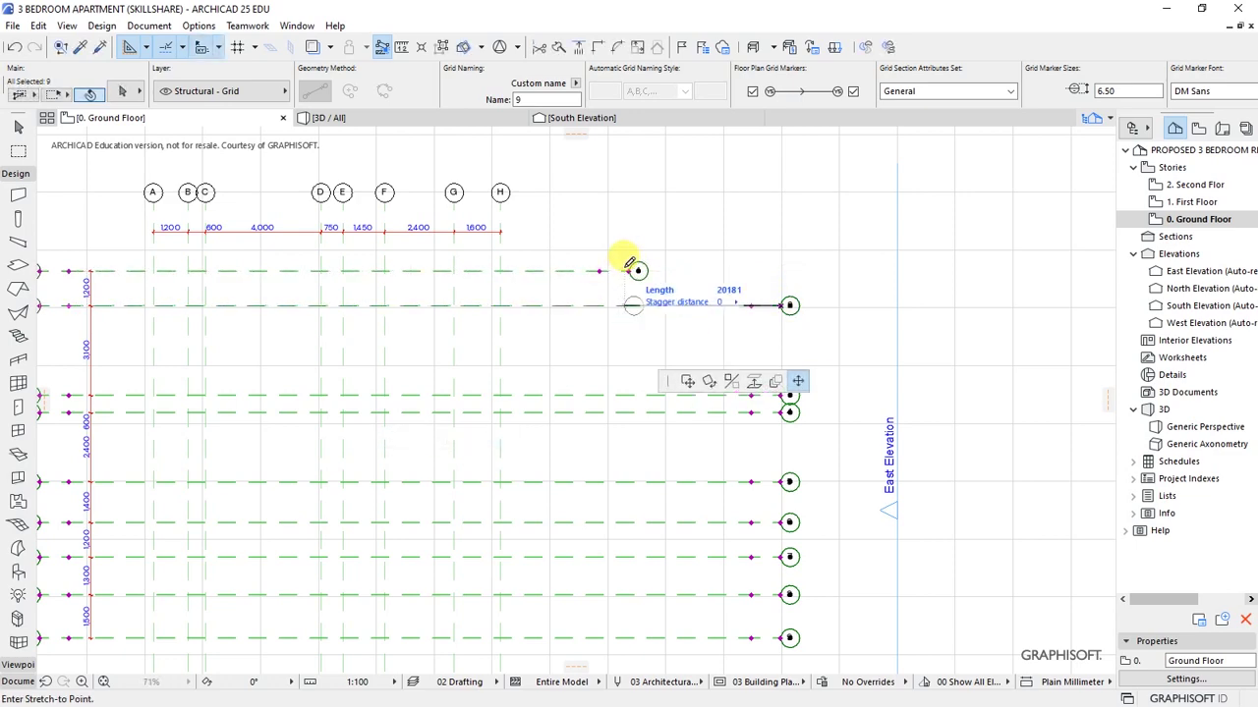
key(Escape)
scroll(714, 275, down, 3)
scroll(747, 340, up, 4)
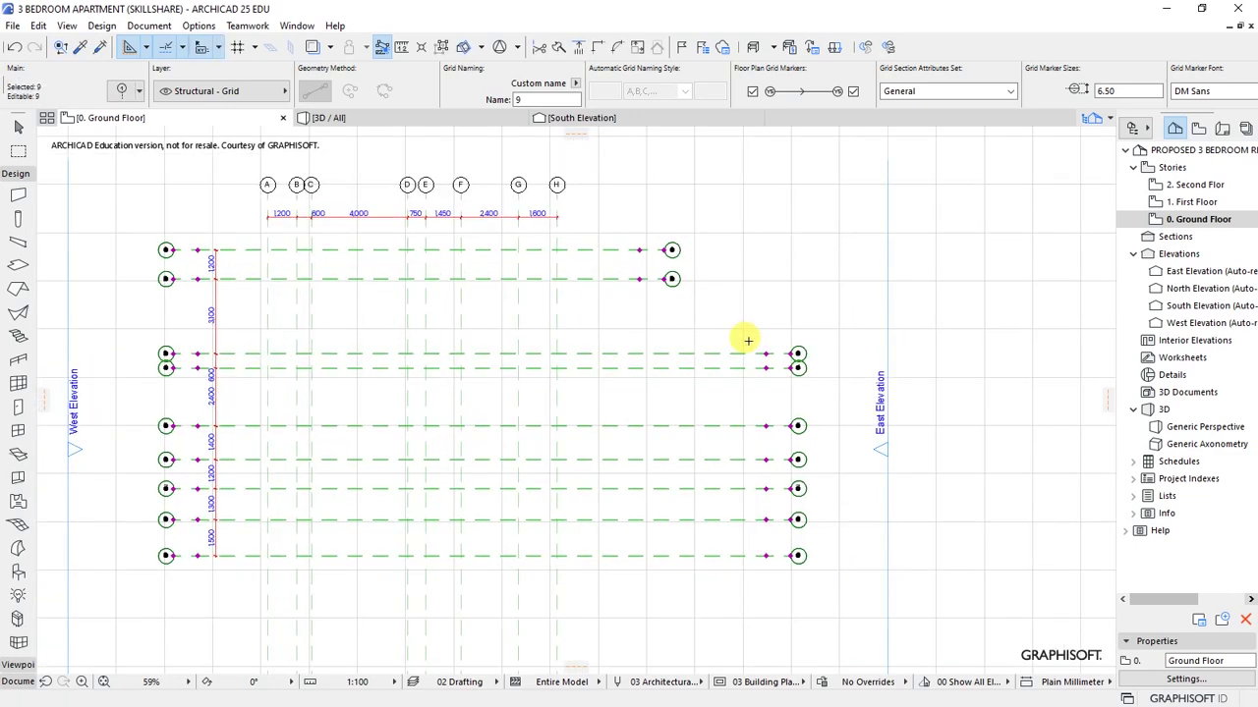
Step: Shorten grid lines 3 to 6 from their east ends so their markers align with those of grid lines 1 and 2
click(798, 354)
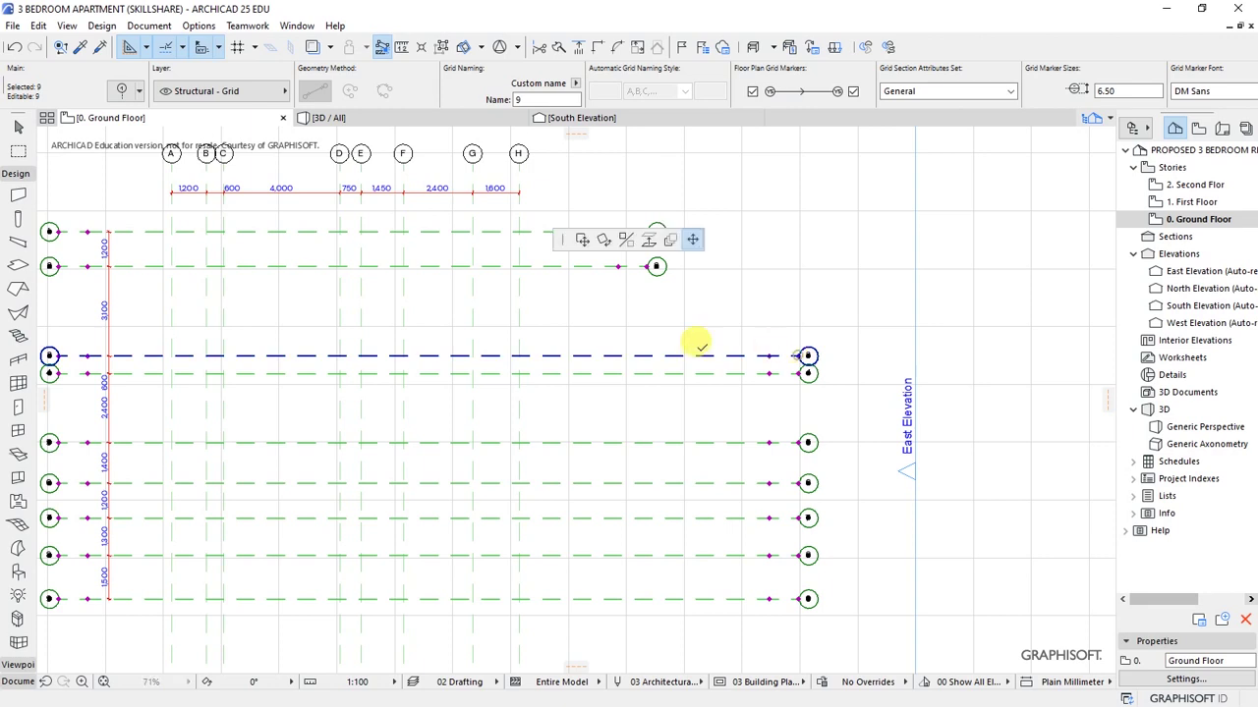
click(709, 354)
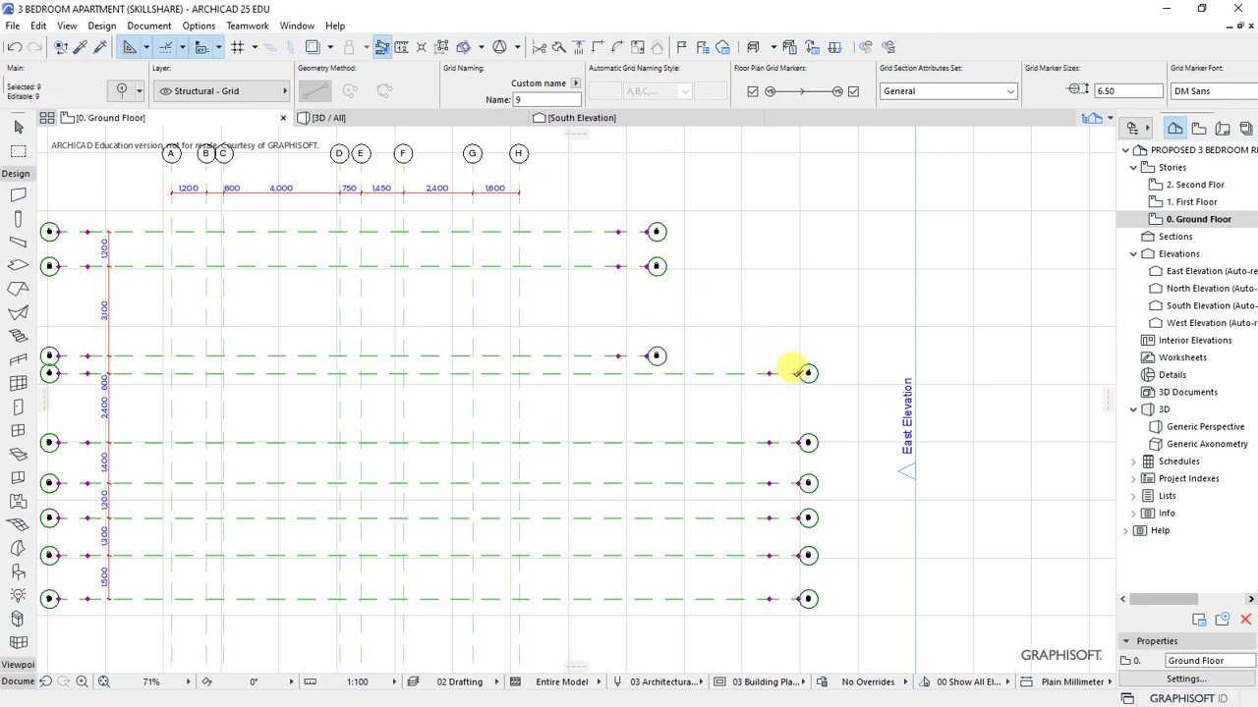
click(771, 371)
click(651, 360)
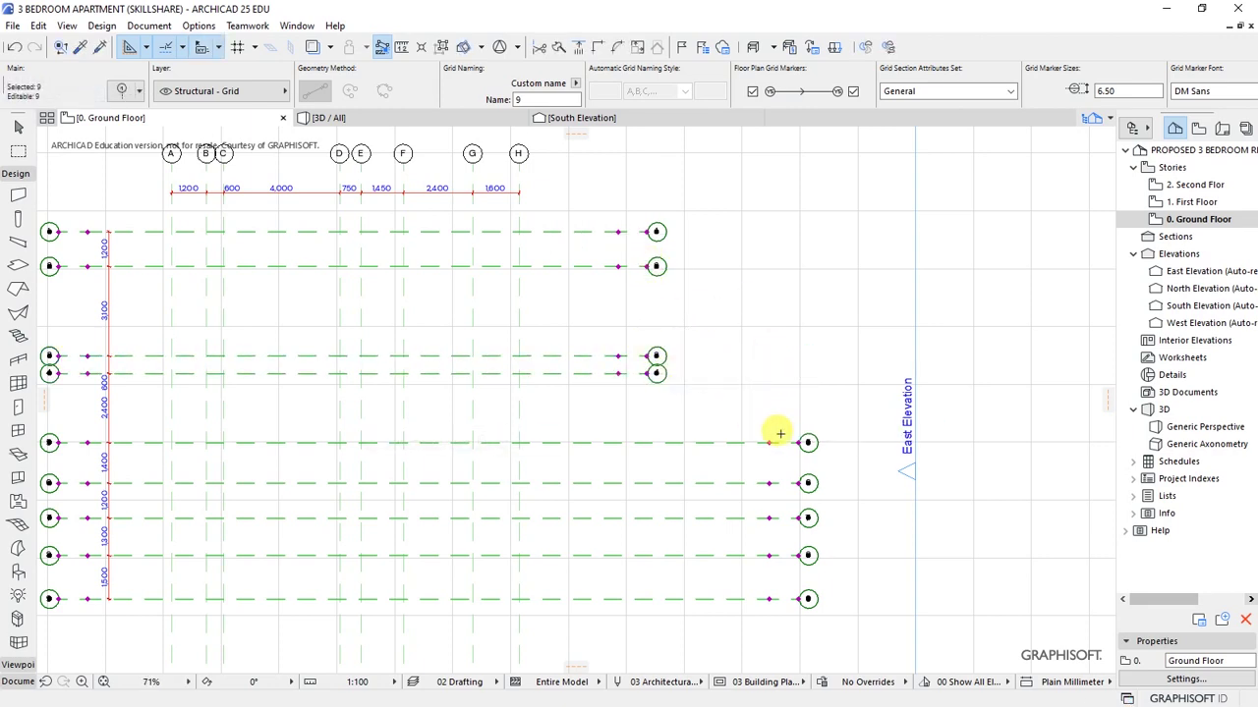
click(801, 442)
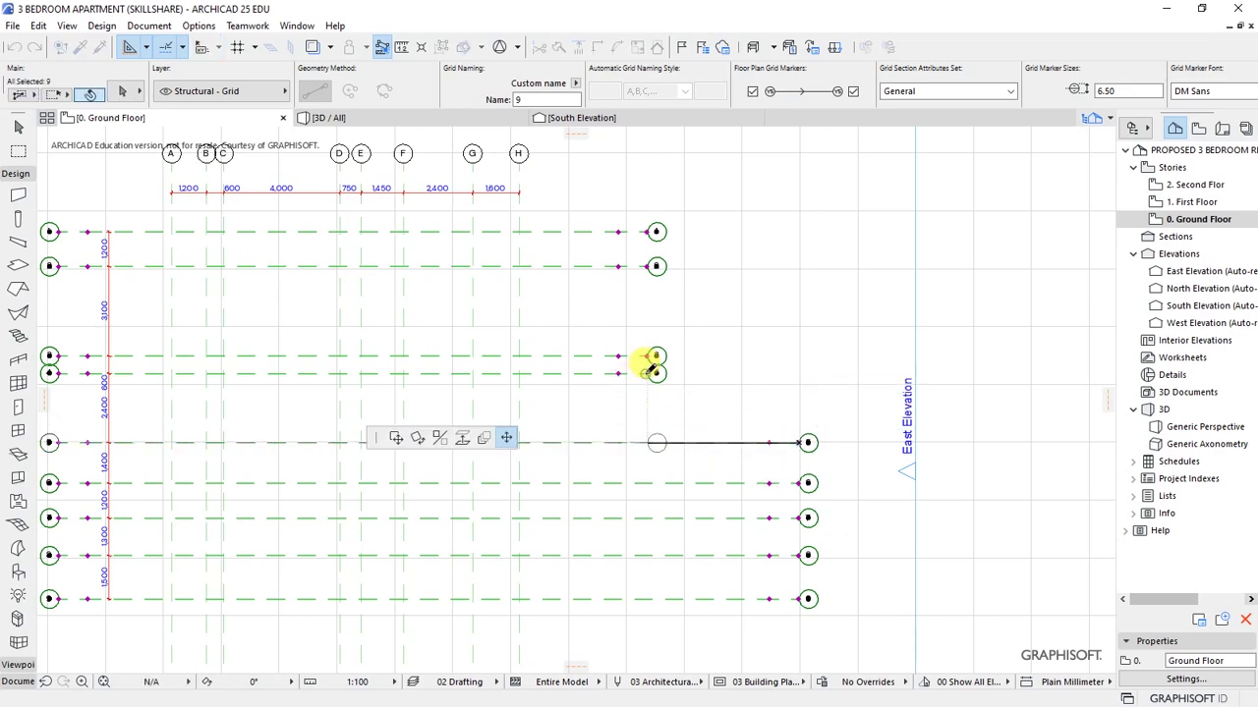
click(651, 369)
click(800, 482)
click(656, 371)
Step: Shorten grid lines 7, 8 and 9 from their east ends so their markers align with the marker of grid line 6
scroll(761, 357, down, 5)
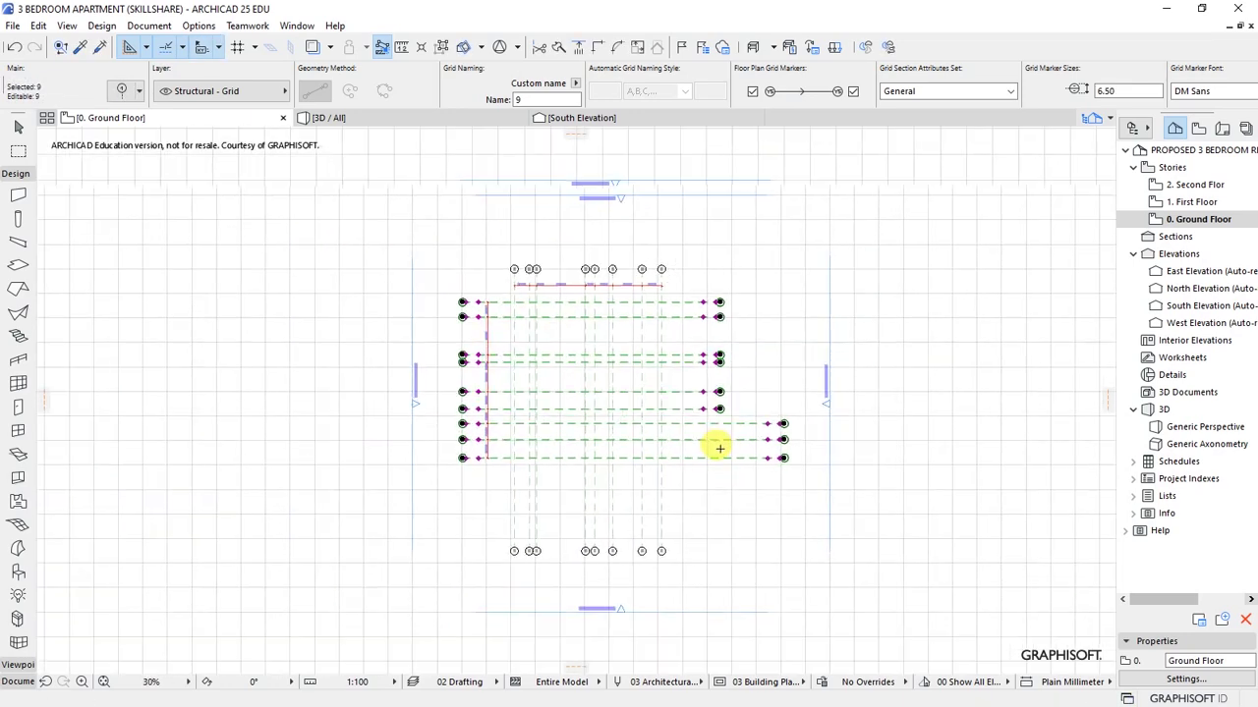
scroll(719, 448, up, 6)
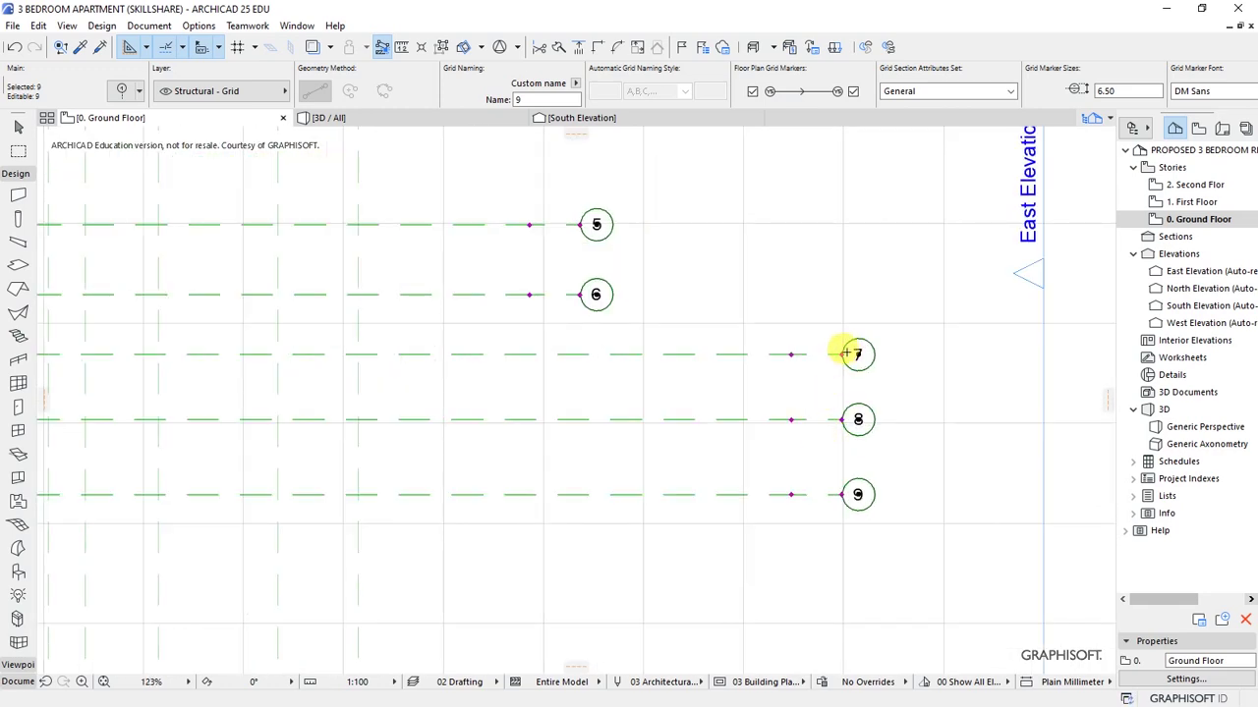
click(843, 353)
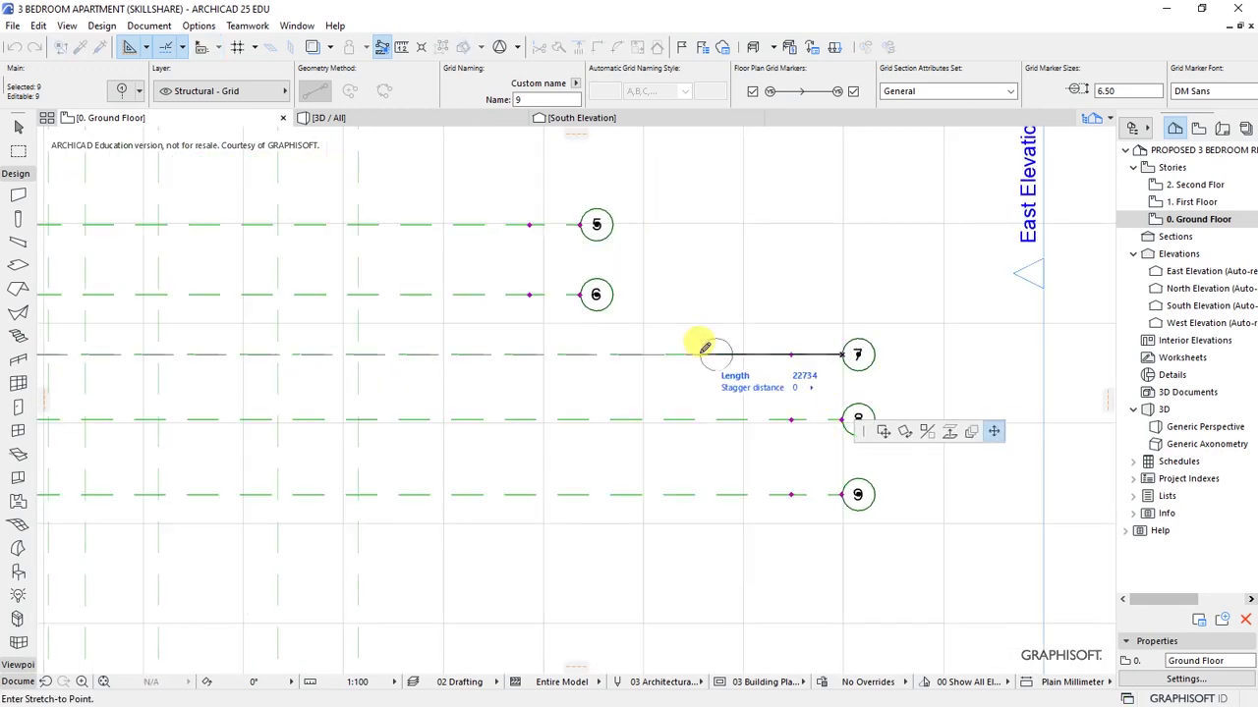
click(580, 295)
click(841, 419)
click(589, 420)
click(843, 494)
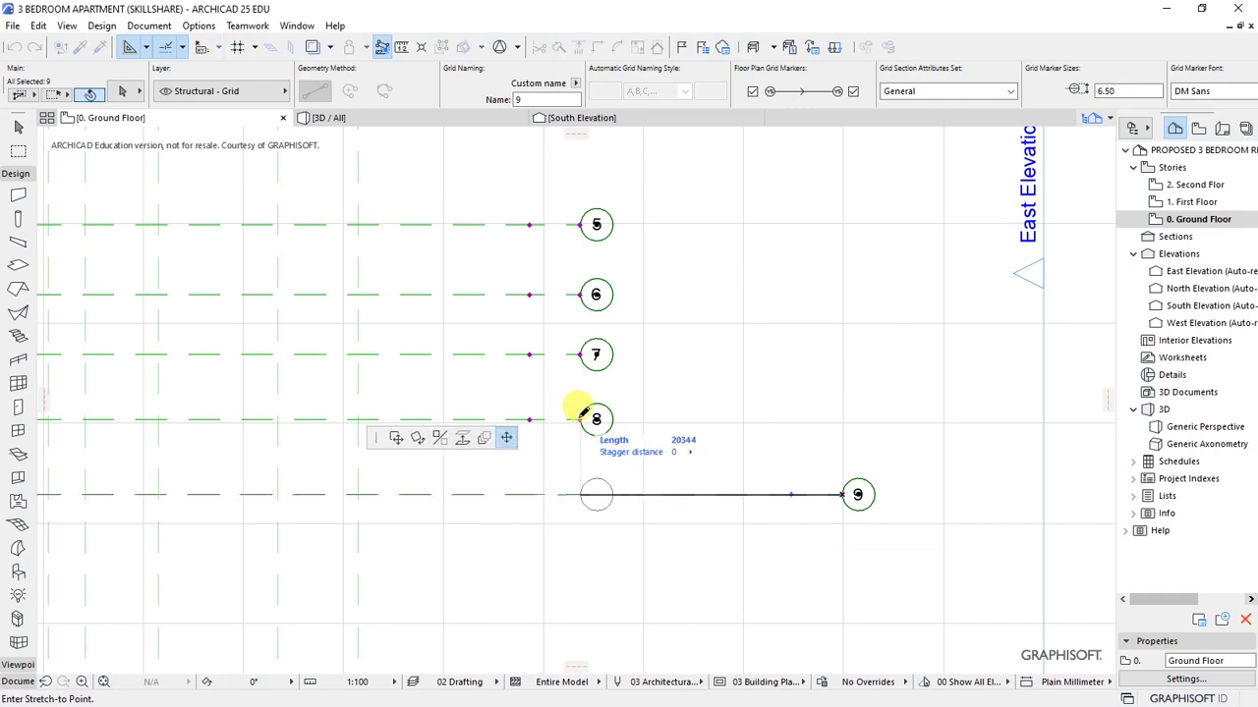
click(624, 419)
scroll(654, 438, down, 6)
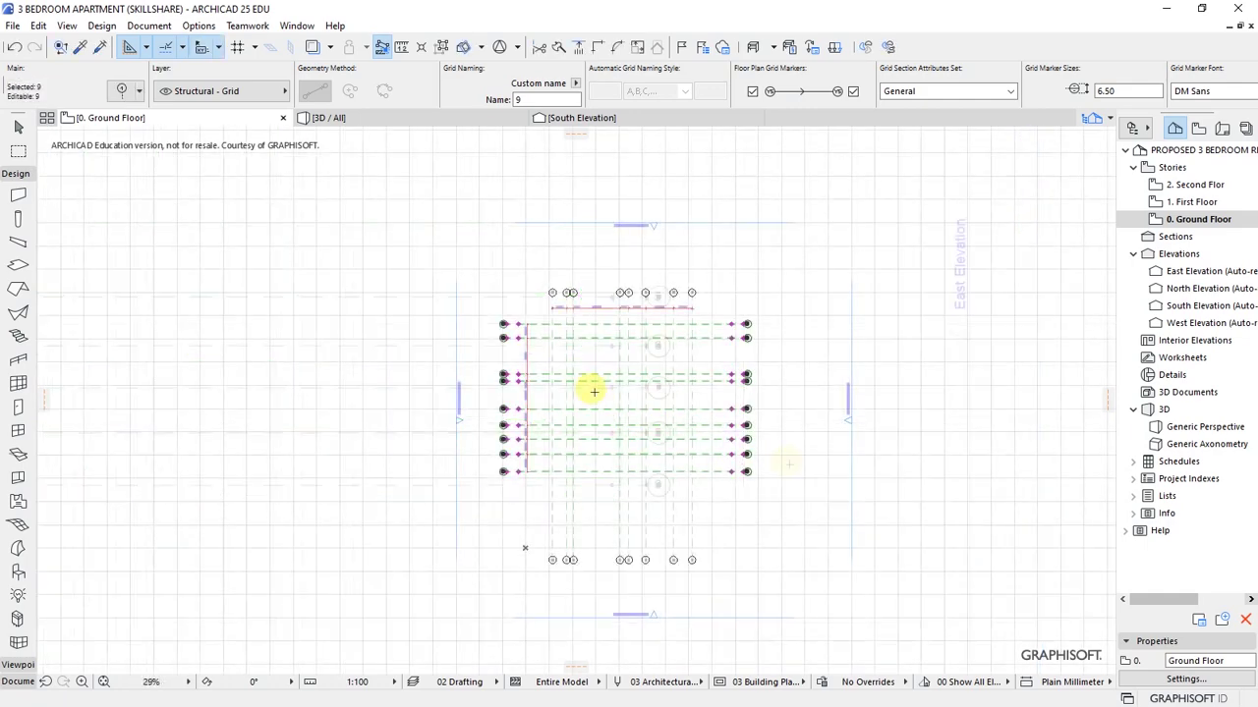
scroll(556, 396, up, 4)
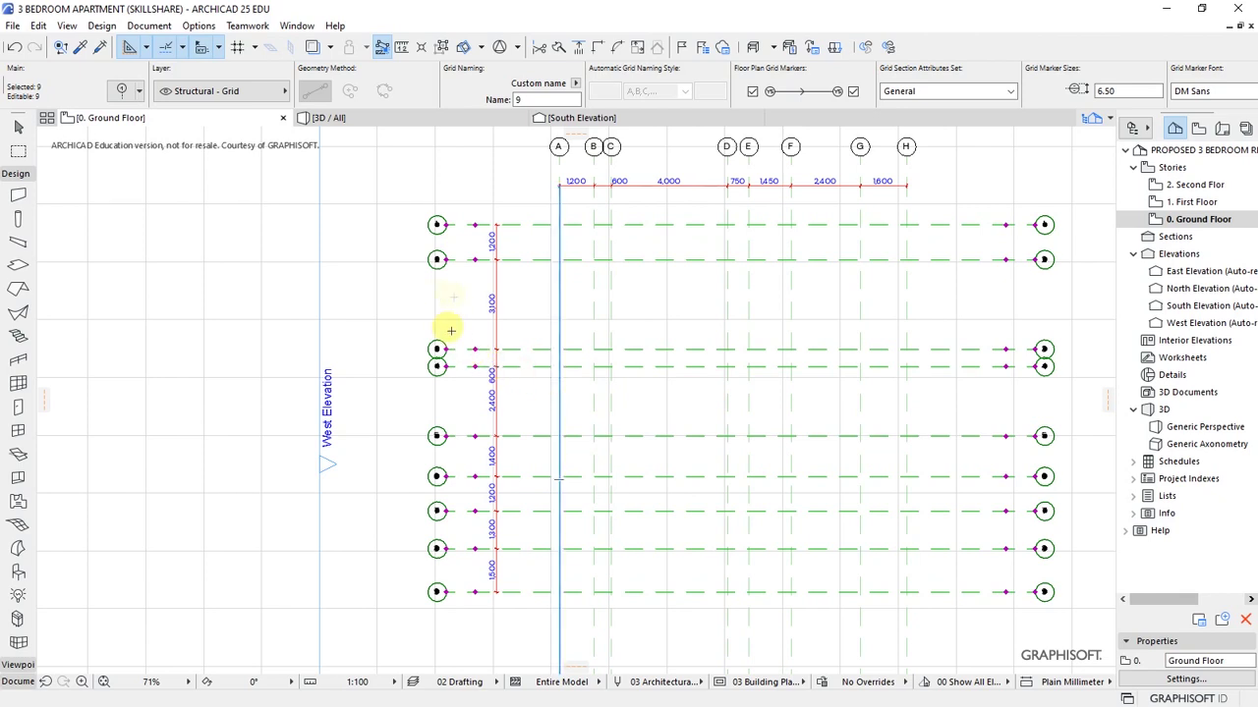
Step: Select all eight vertical grid lines, A to H, and shorten grid line A from its south end, bringing its marker closer to grid line 9
click(416, 292)
scroll(349, 269, down, 3)
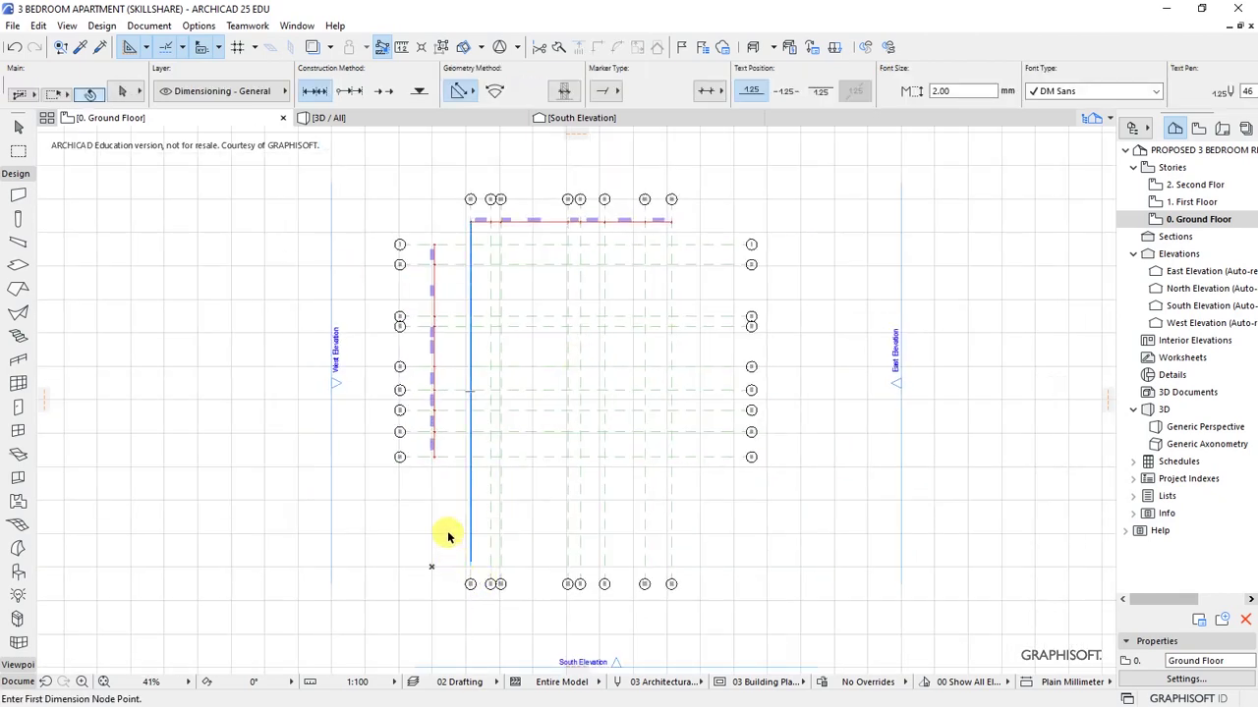
drag(447, 536, 665, 618)
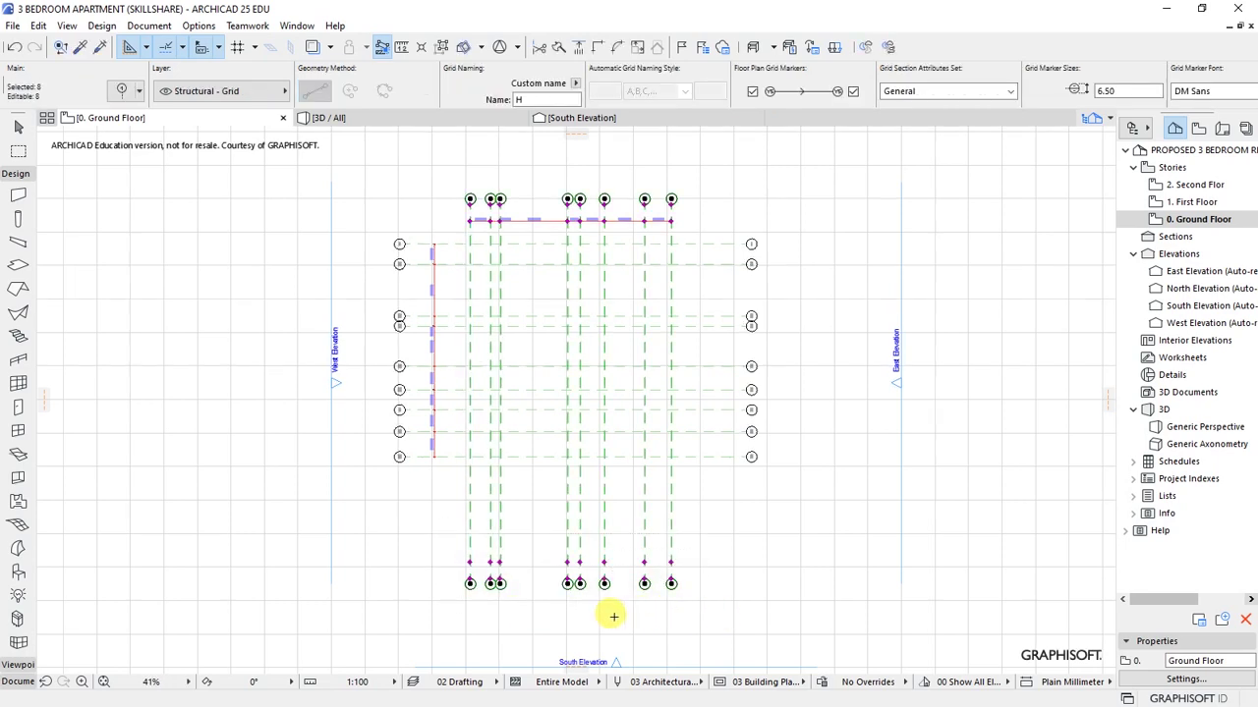
scroll(550, 551, up, 5)
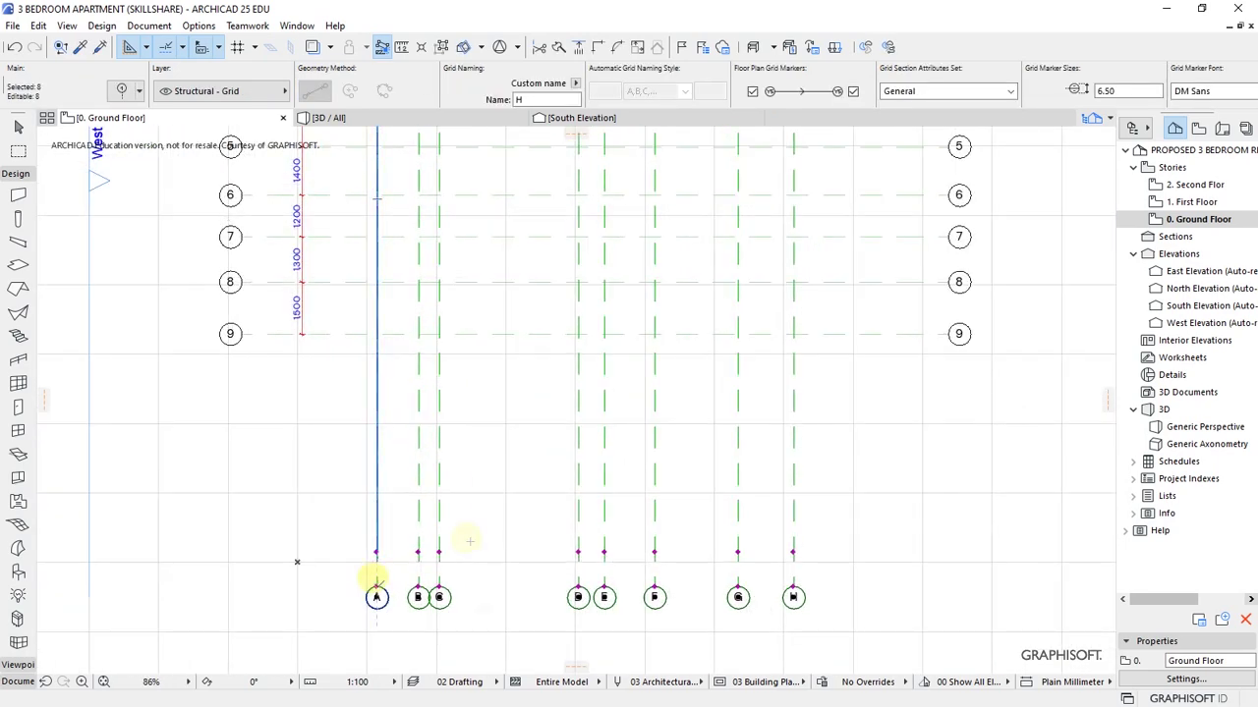
click(377, 582)
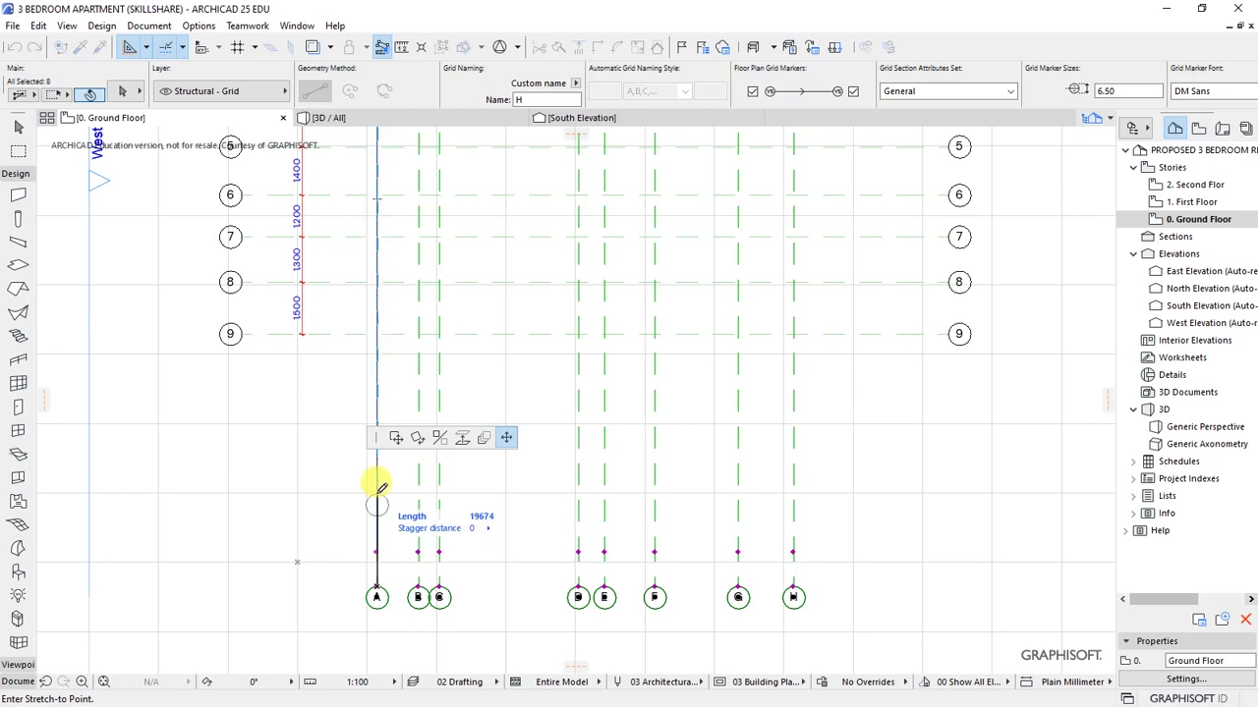
click(378, 482)
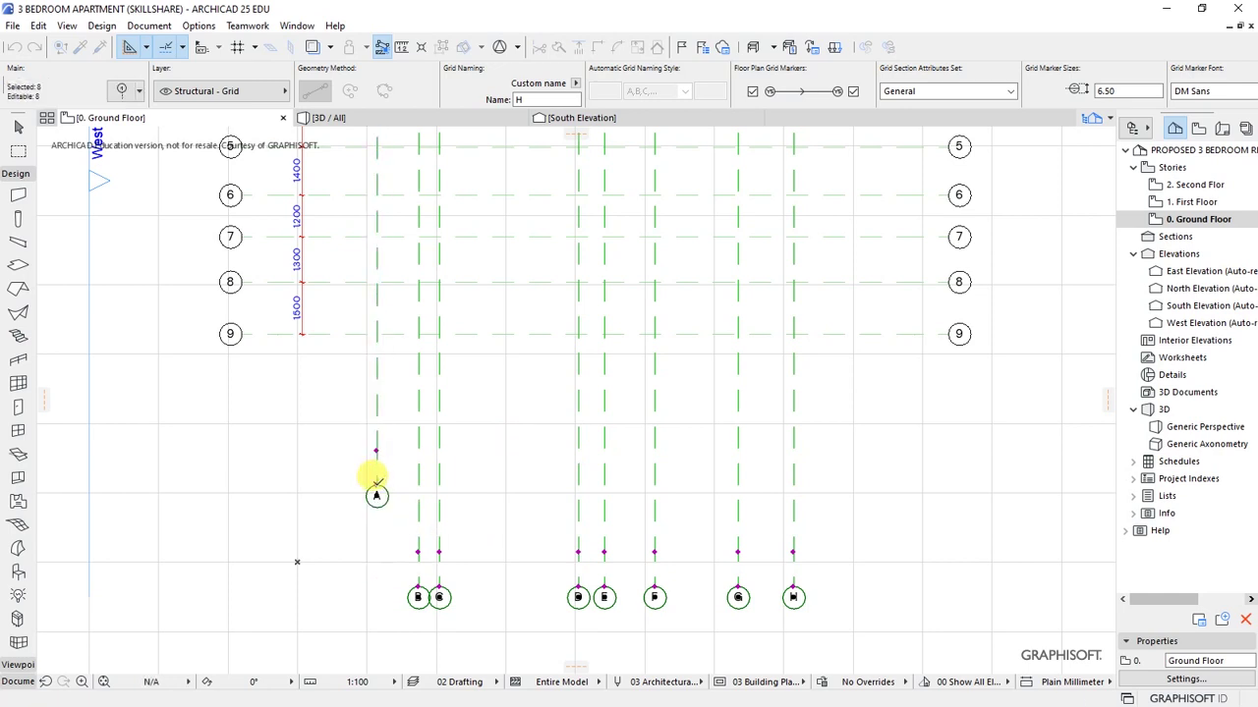
Step: Shorten grid lines B and C from their south ends so their markers align with the marker of grid line A
click(418, 583)
click(377, 479)
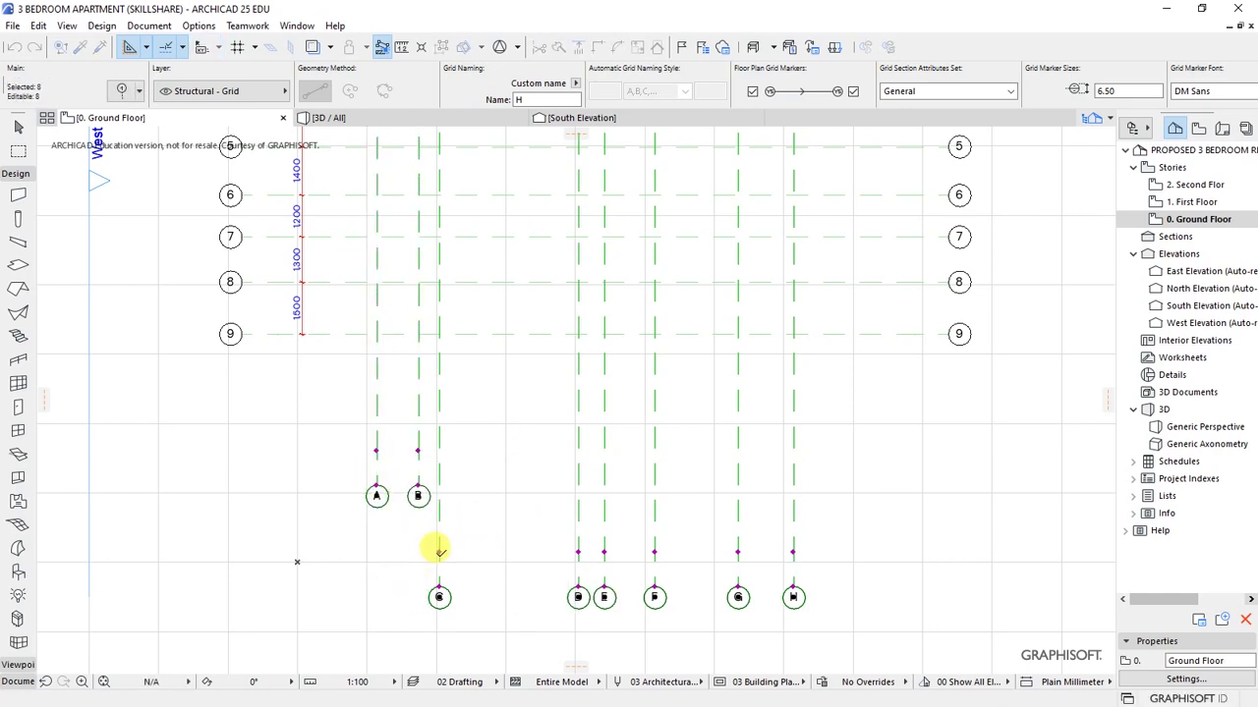
click(439, 583)
click(439, 480)
Step: Shorten grid lines D to H from their south ends so their markers align with those of grid lines A to C
scroll(728, 614, up, 3)
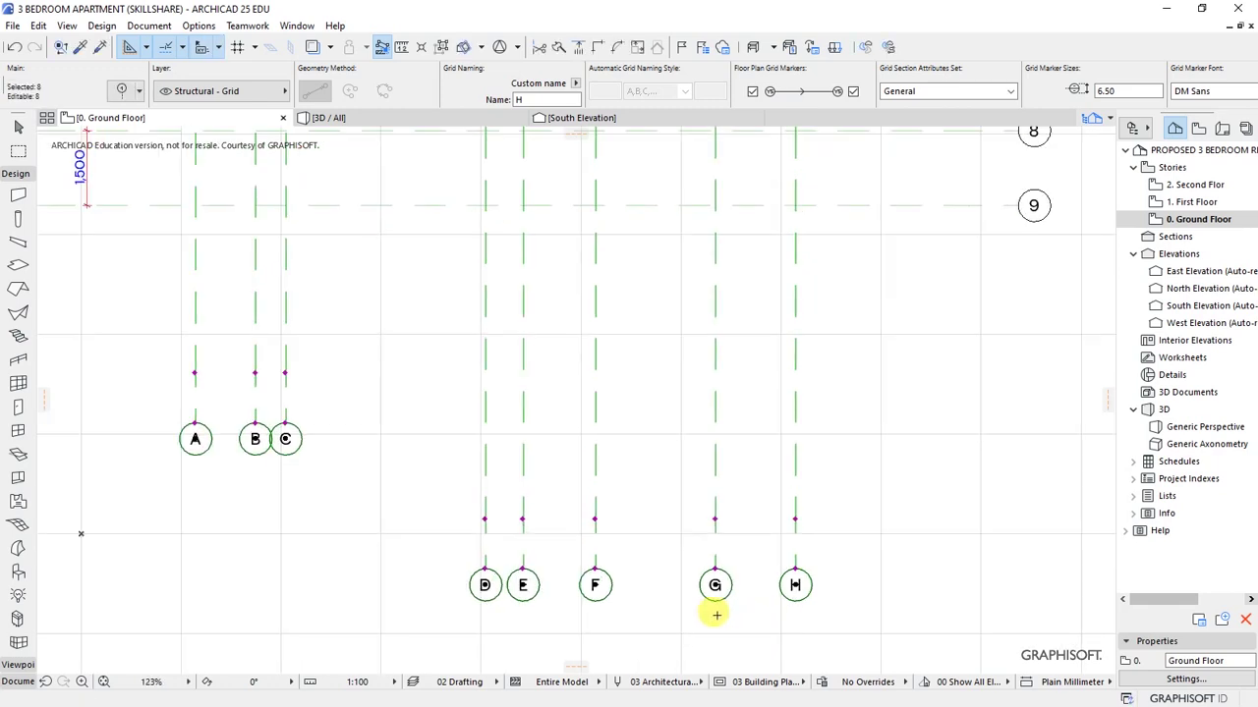
click(438, 560)
click(202, 384)
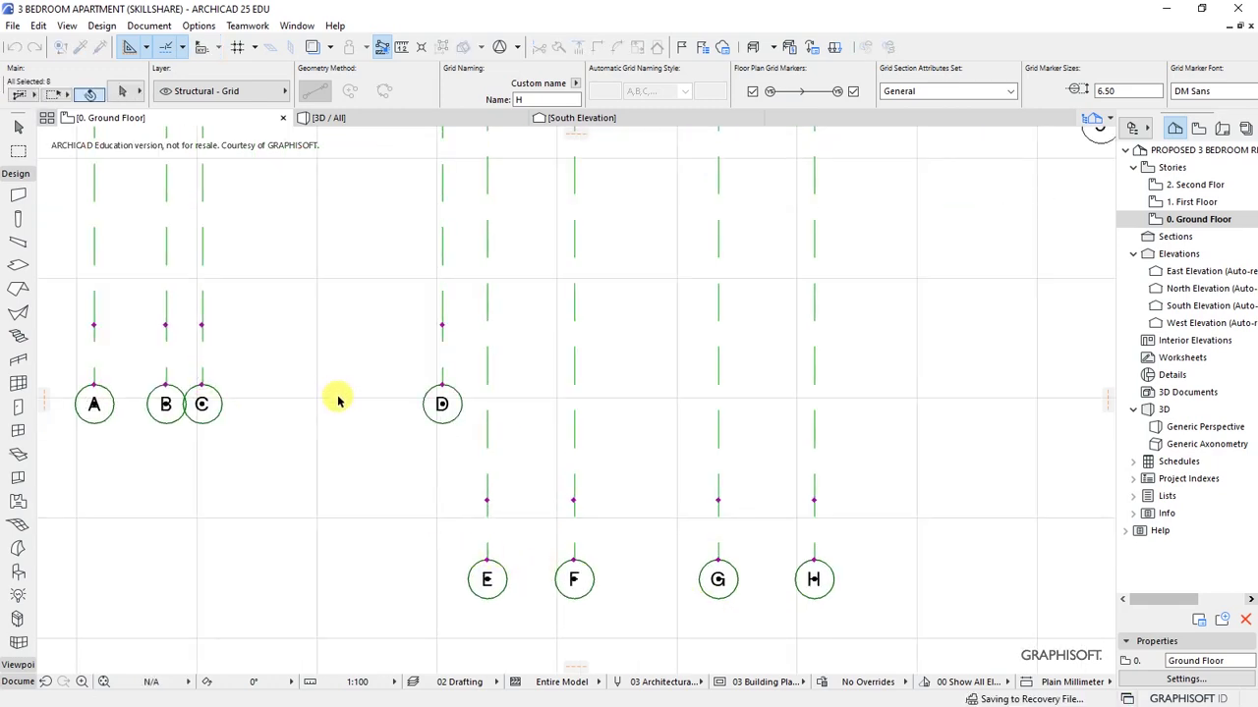
click(489, 528)
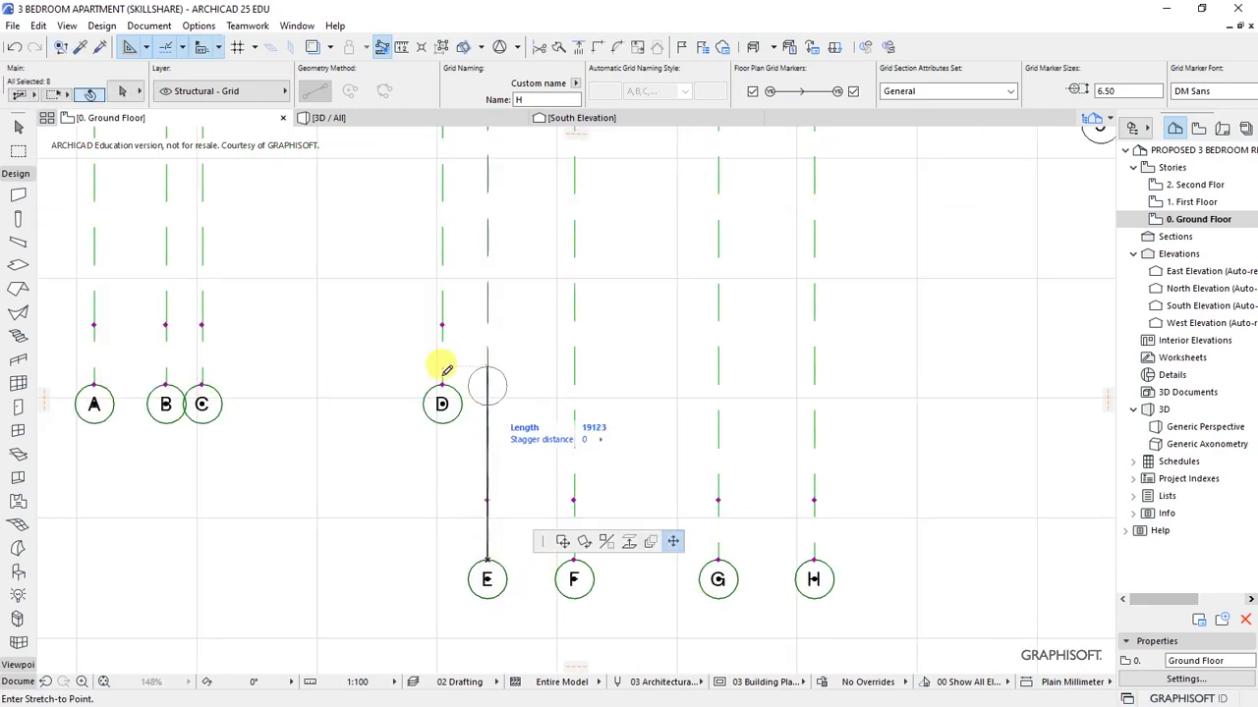
click(441, 385)
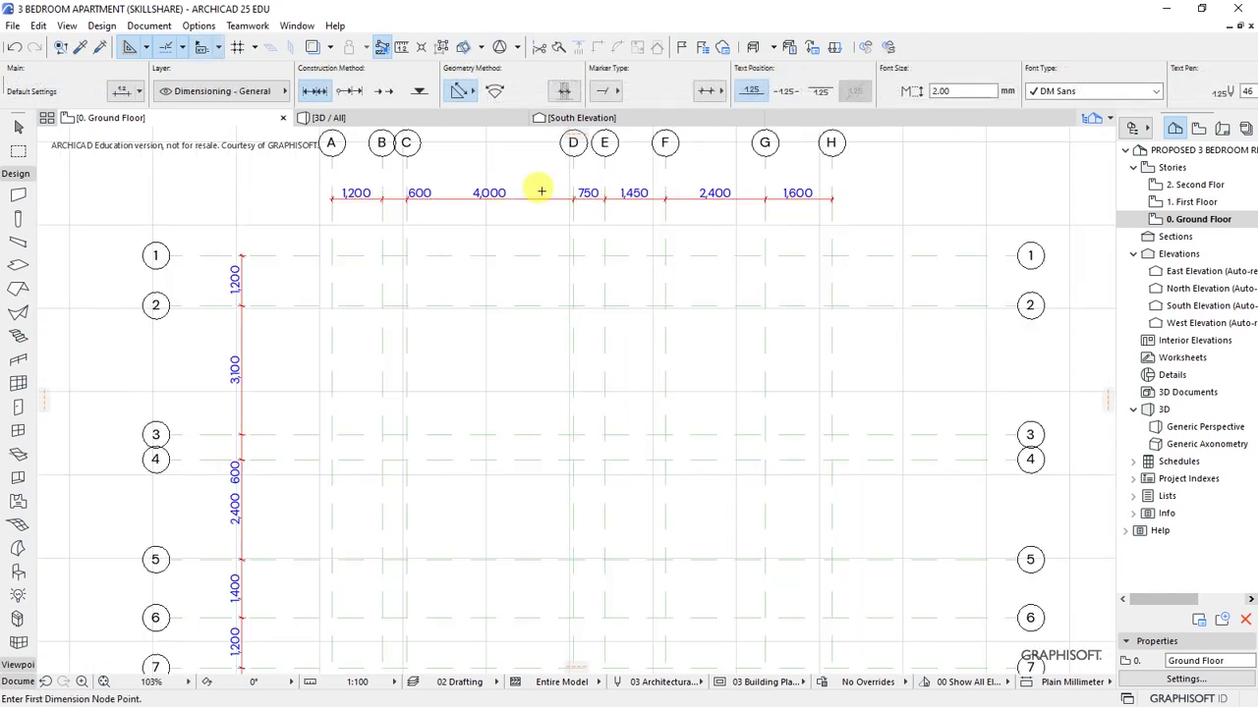
Step: Delete the horizontal dimension chain across grid lines A to H and the vertical chain along grid lines 1 to 9
click(522, 194)
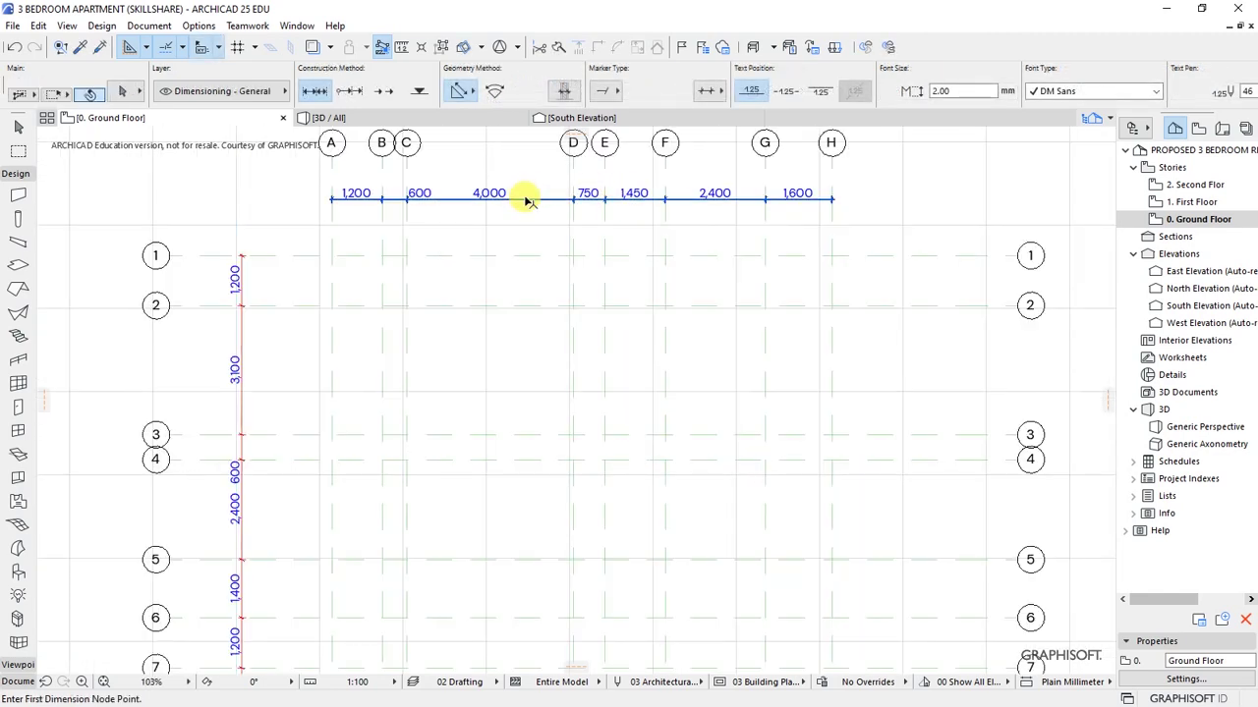
click(244, 340)
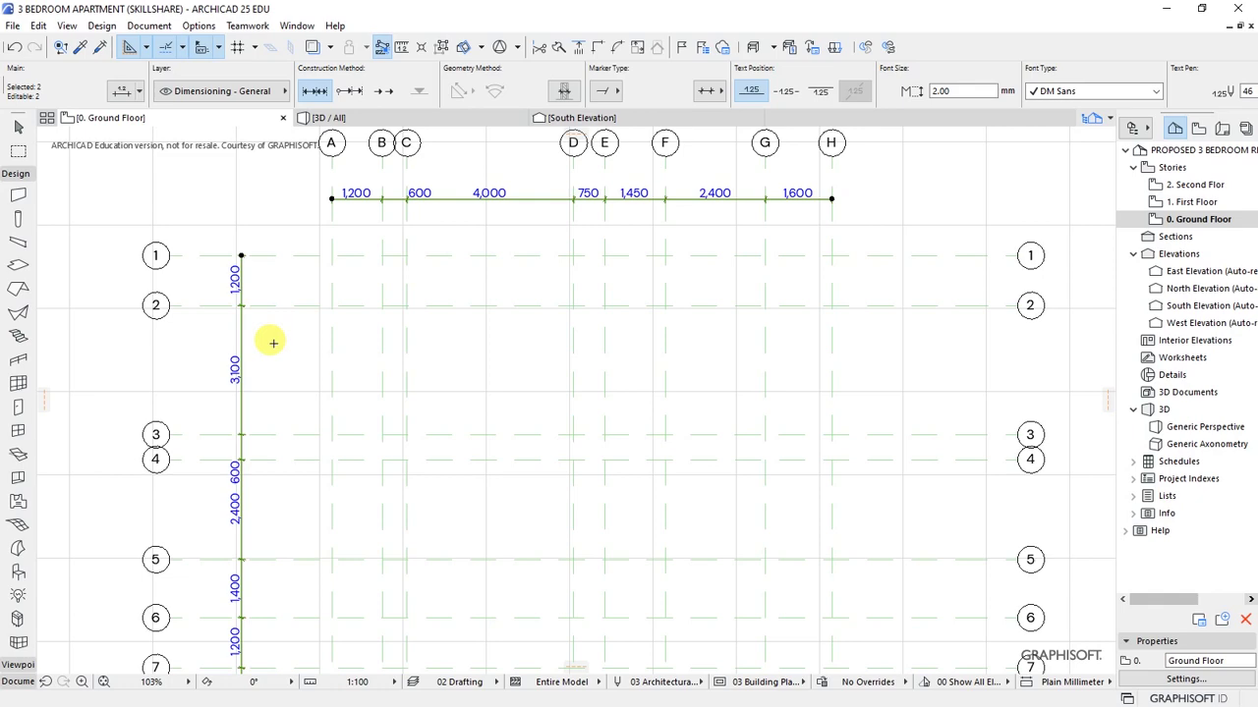
key(Delete)
Step: Move vertical grid lines A to H slightly north together, evening out their overhang beyond grid lines 1 and 9
scroll(644, 332, down, 5)
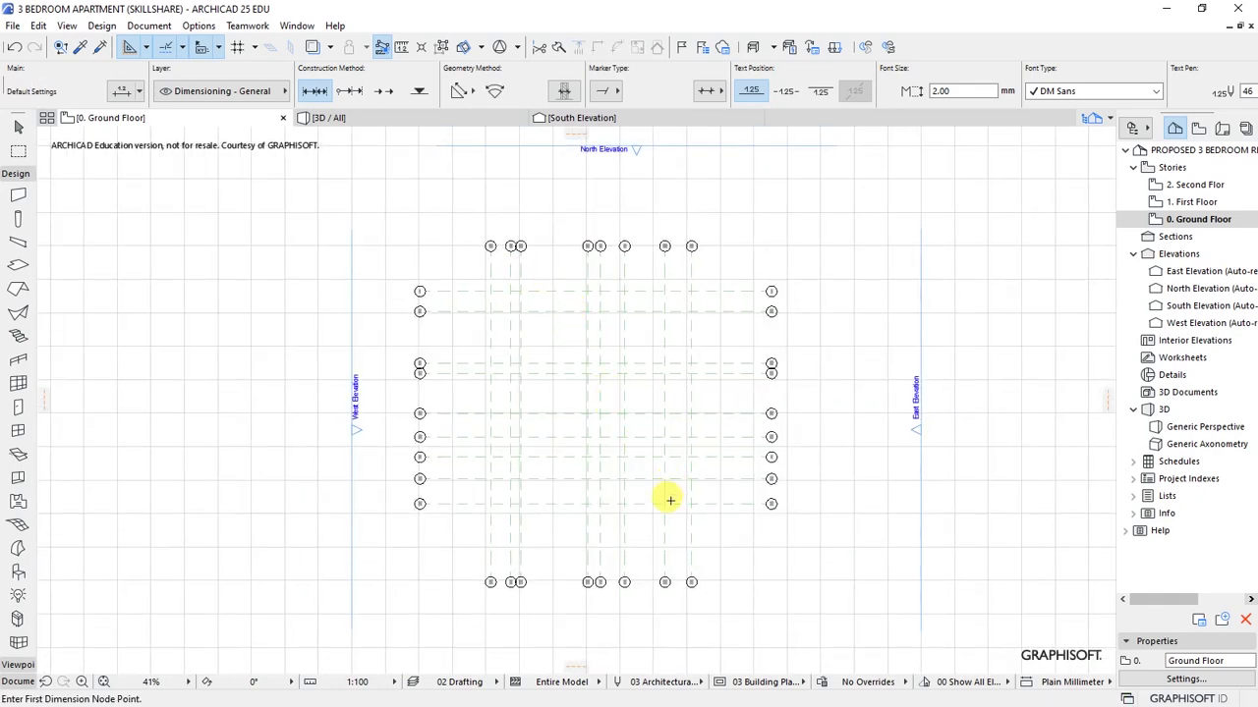
scroll(665, 497, up, 2)
key(ctrl+d)
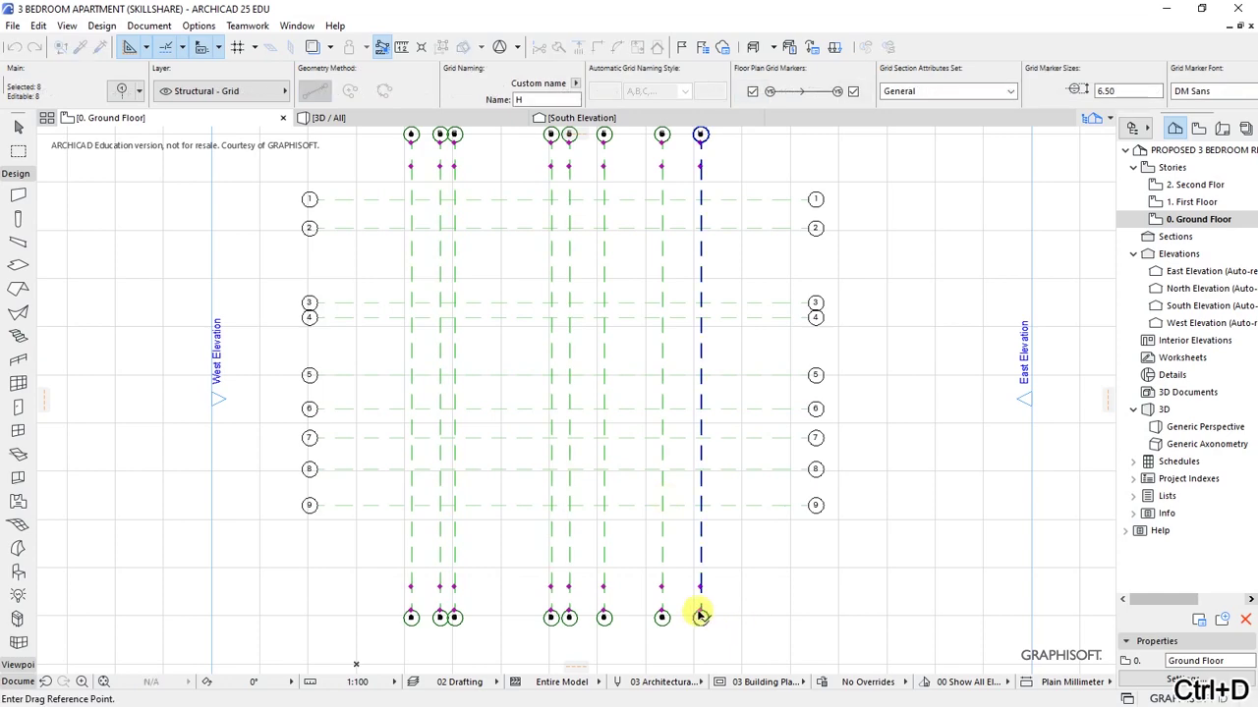
click(699, 616)
click(724, 586)
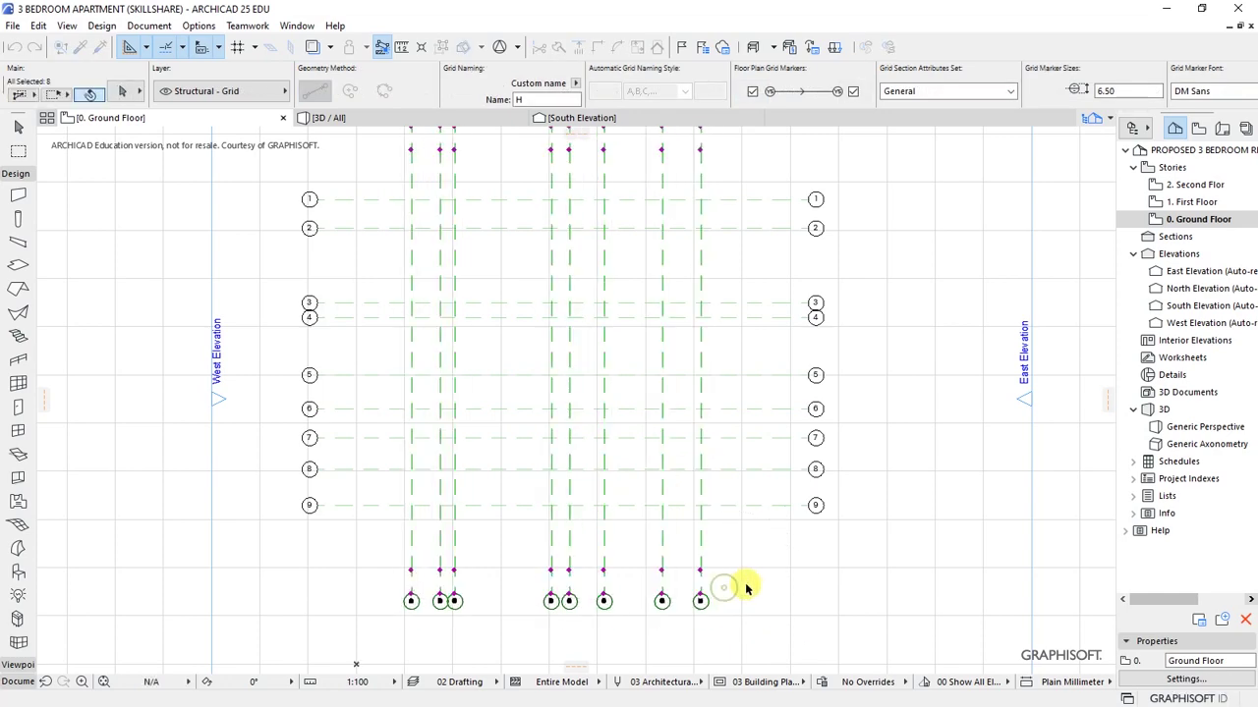
key(d)
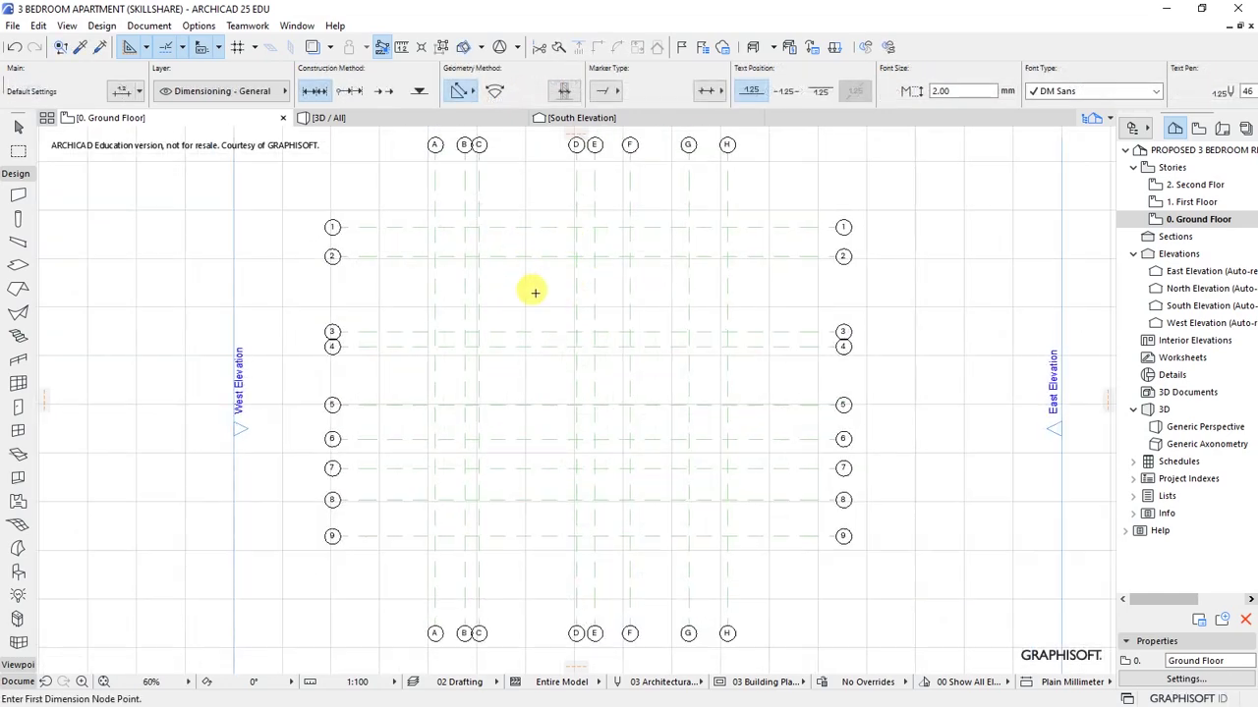
scroll(521, 275, up, 1)
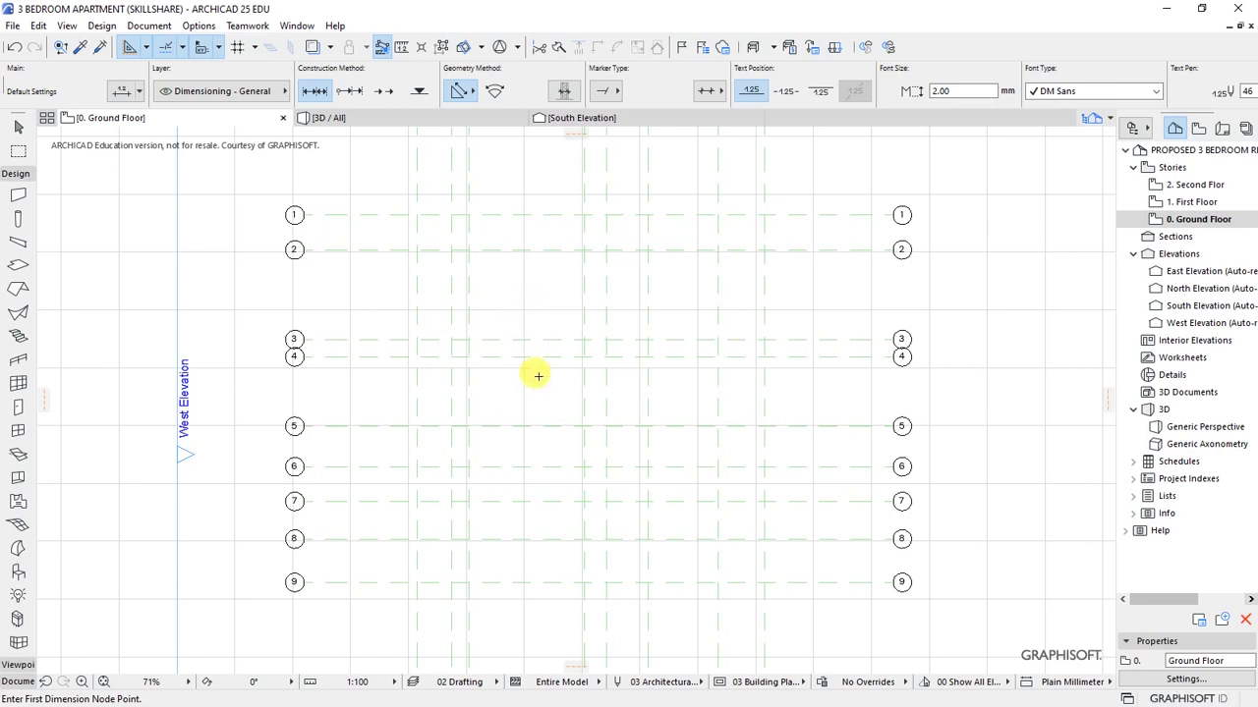
scroll(538, 376, down, 1)
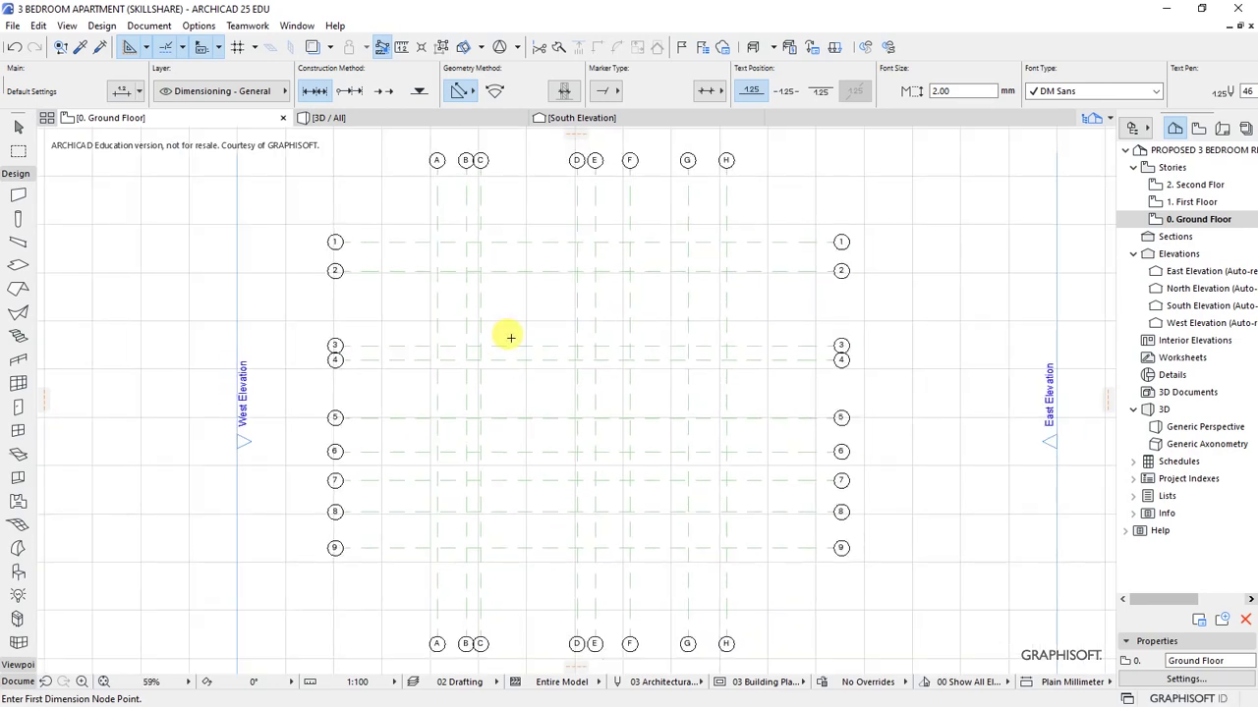
scroll(511, 338, down, 1)
scroll(543, 414, up, 1)
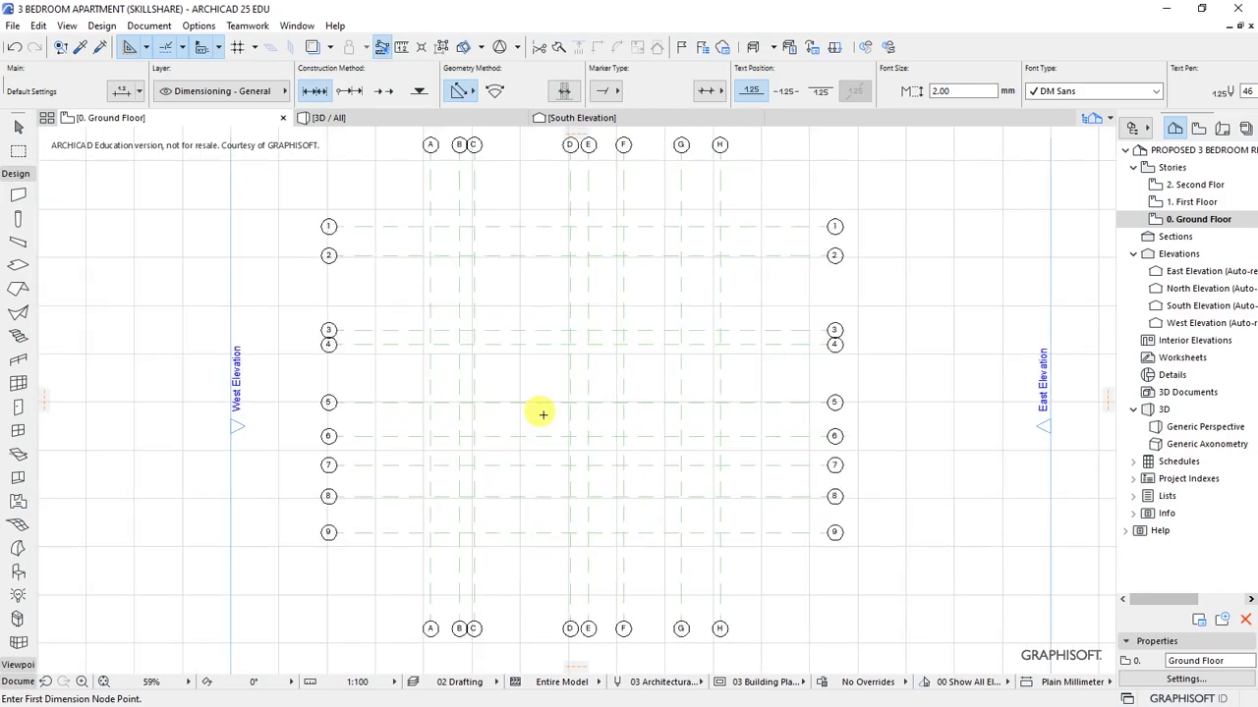